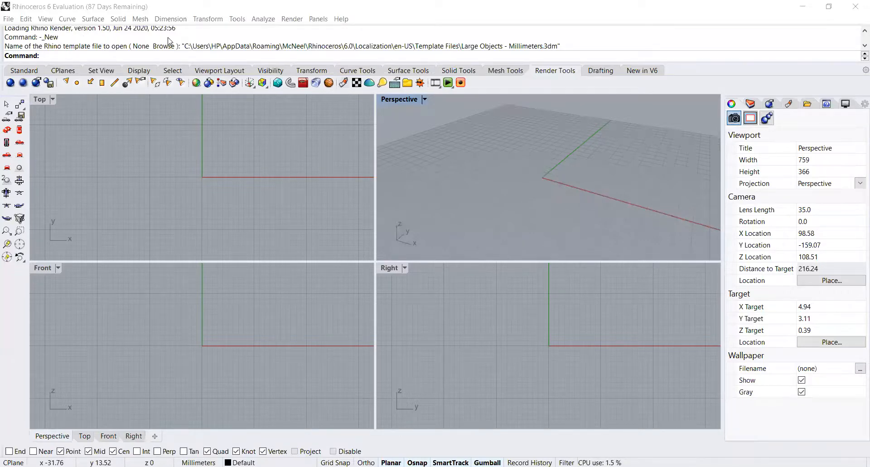
{"action": "scroll", "coordinate": [169, 41], "scroll_direction": "up", "scroll_amount": 1}
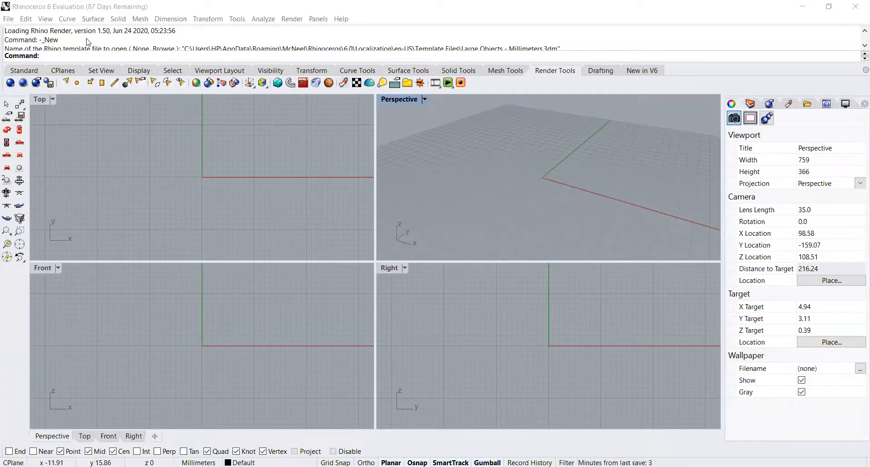
{"action": "scroll", "coordinate": [91, 43], "scroll_direction": "down", "scroll_amount": 1}
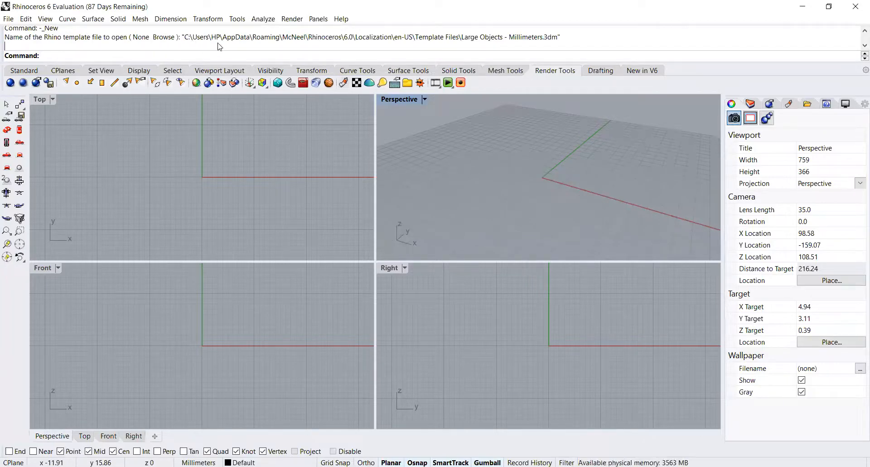
{"action": "right_click", "coordinate": [238, 60]}
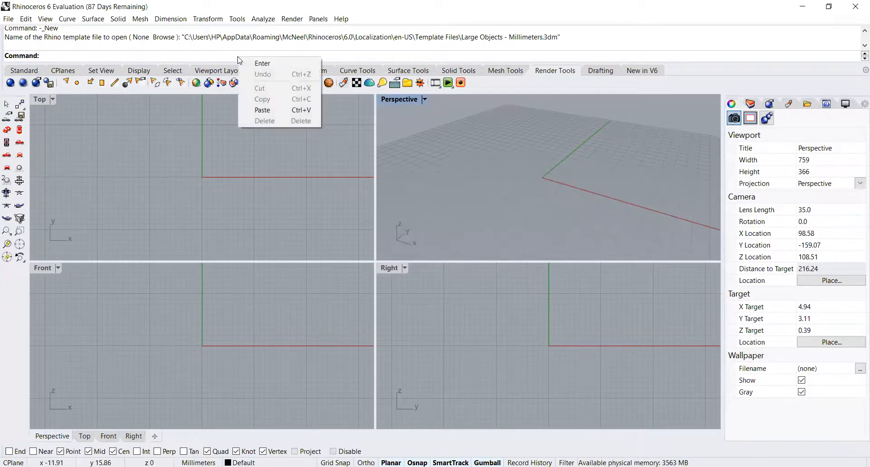
{"action": "key", "text": "Escape"}
{"action": "type", "text": "Group"}
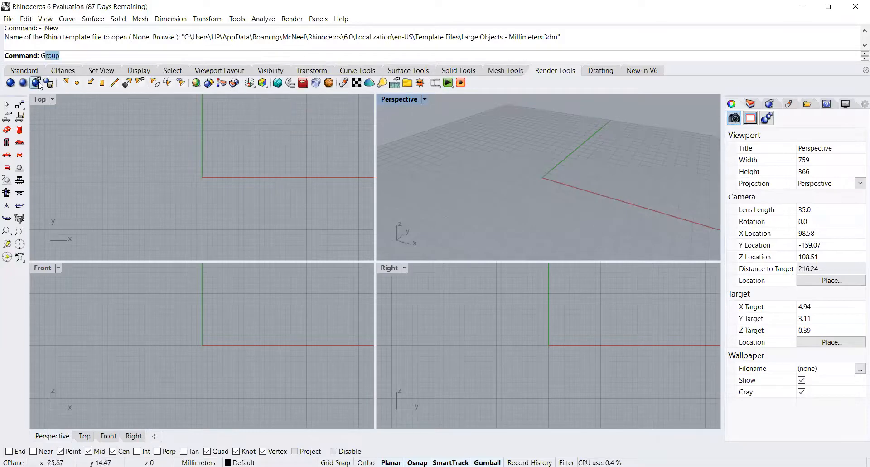
{"action": "left_click", "coordinate": [239, 163]}
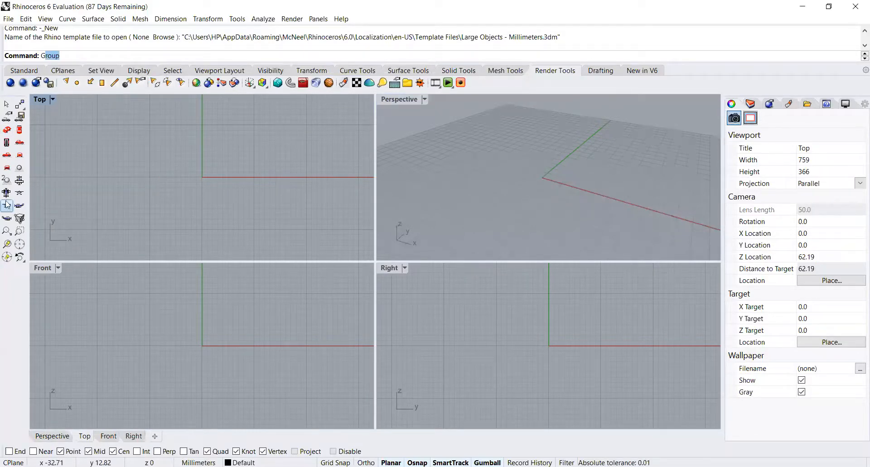
Browse through the toolbar sets and end on the Standard tool set
{"action": "scroll", "coordinate": [148, 71], "scroll_direction": "up", "scroll_amount": 6}
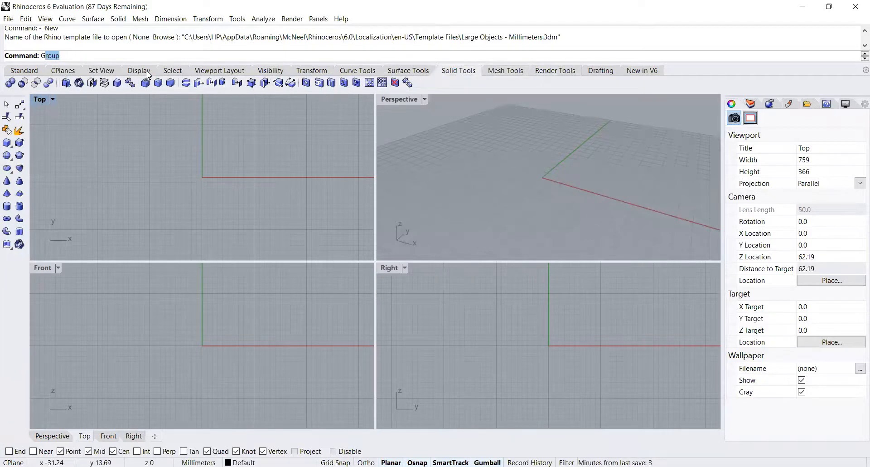
{"action": "scroll", "coordinate": [148, 73], "scroll_direction": "down", "scroll_amount": 4}
{"action": "scroll", "coordinate": [148, 73], "scroll_direction": "up", "scroll_amount": 8}
{"action": "scroll", "coordinate": [148, 73], "scroll_direction": "up", "scroll_amount": 2}
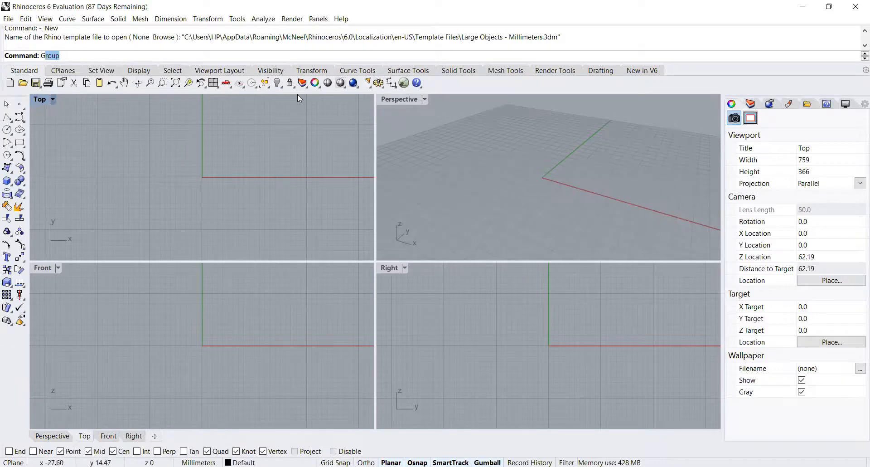
Examine the Perspective viewport maximized from another angle, and return to the four-viewport layout
{"action": "left_click", "coordinate": [402, 100]}
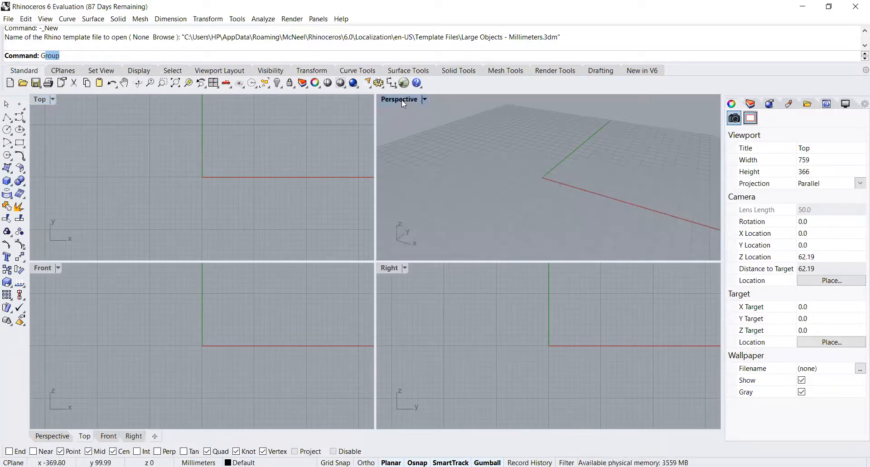
{"action": "double_click", "coordinate": [401, 100]}
{"action": "right_click_drag", "start_coordinate": [319, 229], "coordinate": [49, 97]}
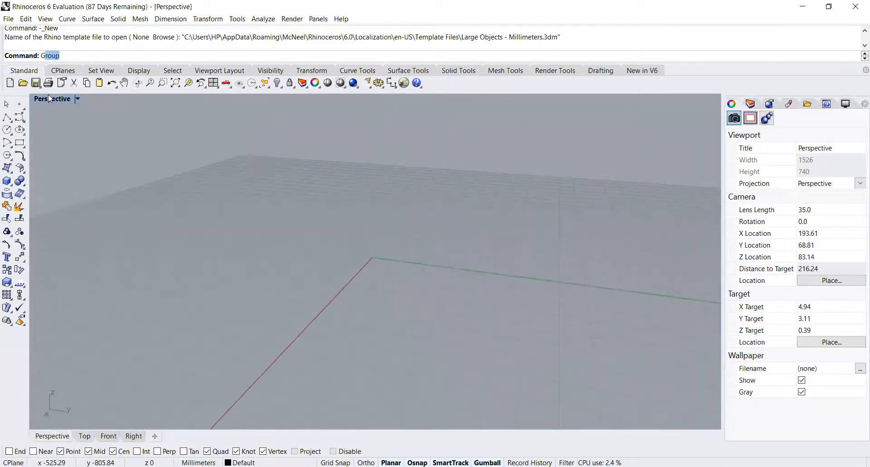
{"action": "double_click", "coordinate": [63, 101]}
{"action": "right_click_drag", "start_coordinate": [326, 334], "coordinate": [348, 341]}
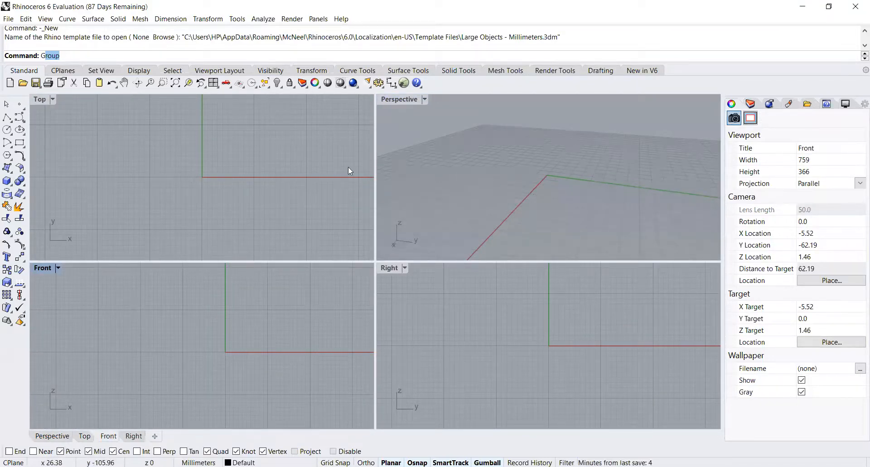
Draw a box with a base of about 11 by 9 mm near the origin in the Top viewport, picking its height in the Right viewport
{"action": "left_click", "coordinate": [7, 180]}
{"action": "left_click", "coordinate": [204, 139]}
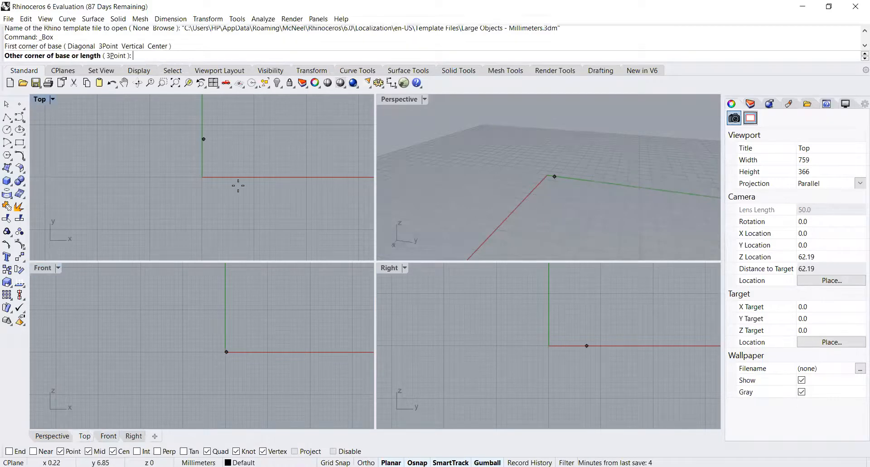
{"action": "left_click", "coordinate": [262, 186]}
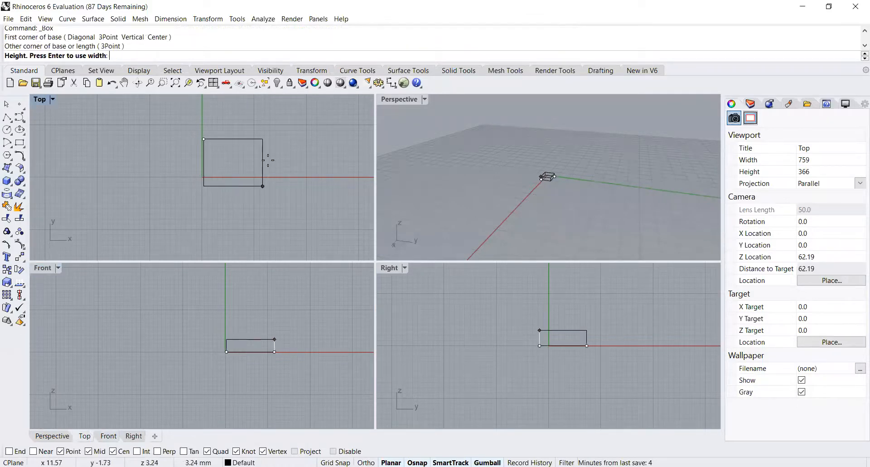
{"action": "left_click", "coordinate": [528, 284]}
{"action": "key", "text": "Return"}
{"action": "left_click", "coordinate": [263, 139]}
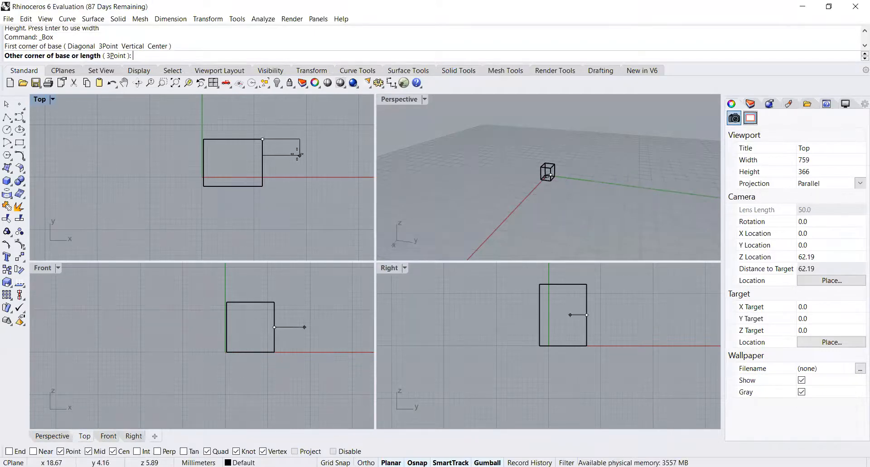
{"action": "right_click", "coordinate": [575, 203]}
Draw a second, smaller box beside the first one's upper corner in the Right viewport, extending it toward negative X in the Front viewport
{"action": "scroll", "coordinate": [613, 318], "scroll_direction": "up", "scroll_amount": 2}
{"action": "right_click", "coordinate": [591, 291]}
{"action": "left_click", "coordinate": [582, 278]}
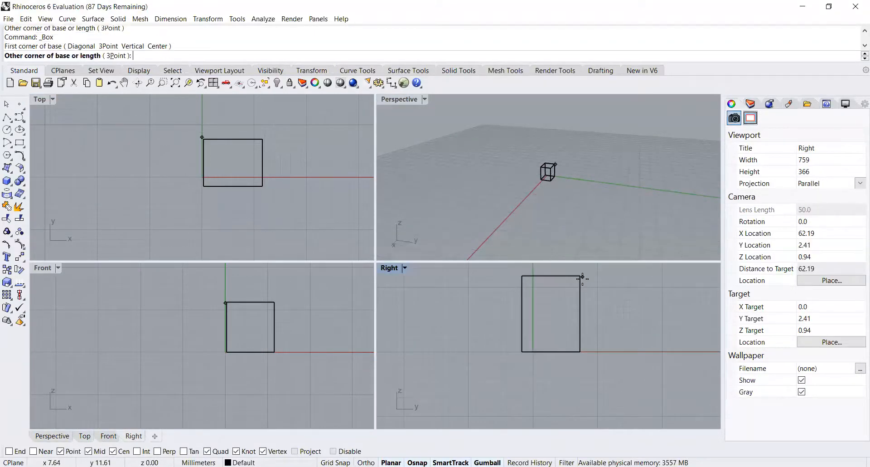
{"action": "left_click", "coordinate": [625, 307]}
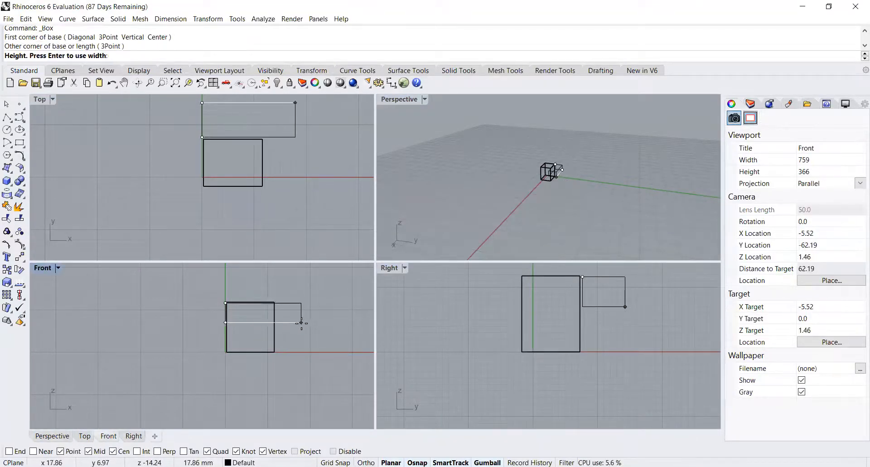
{"action": "left_click", "coordinate": [161, 314]}
Set the Top viewport's display mode to Shaded
{"action": "right_click_drag", "start_coordinate": [247, 185], "coordinate": [259, 214]}
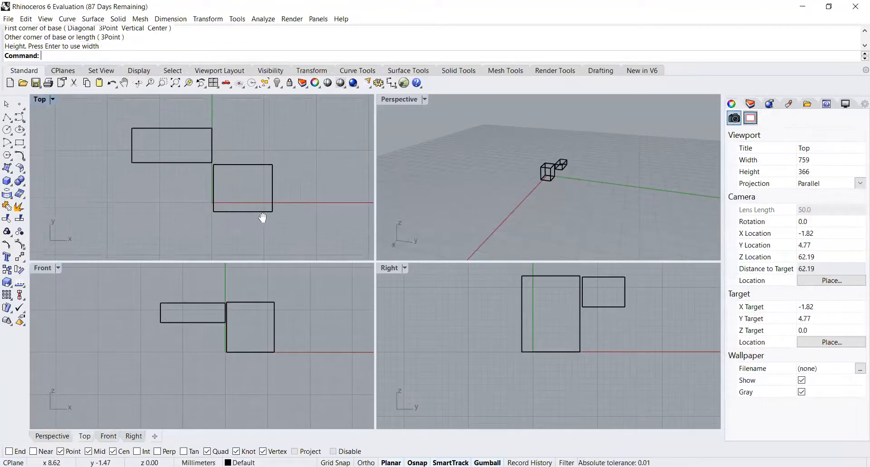
{"action": "left_click", "coordinate": [53, 99]}
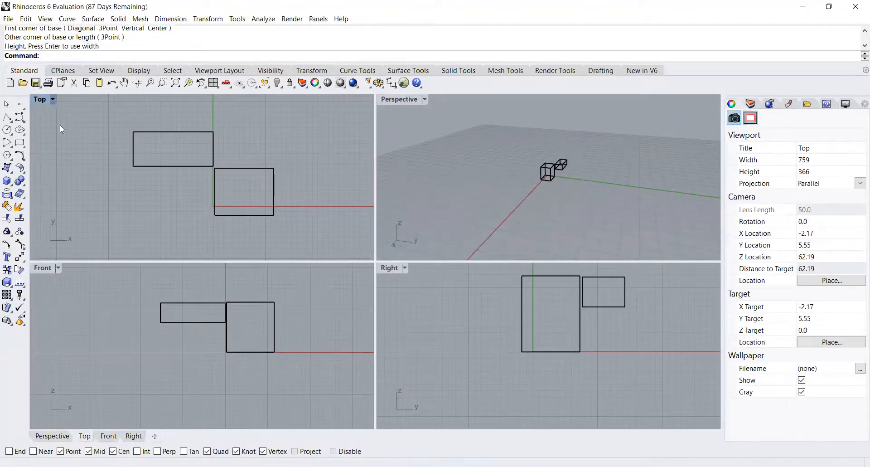
{"action": "left_click", "coordinate": [100, 143]}
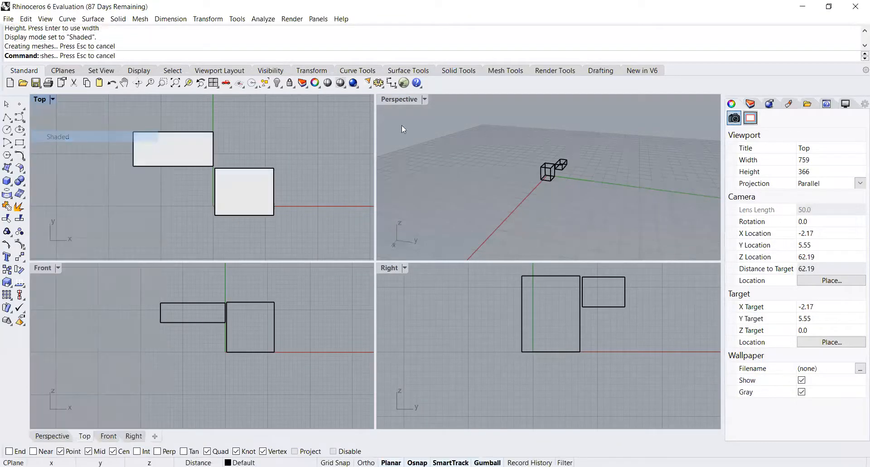
Set the Perspective viewport's display mode to Rendered and view both boxes close up
{"action": "left_click", "coordinate": [425, 99]}
{"action": "left_click", "coordinate": [408, 148]}
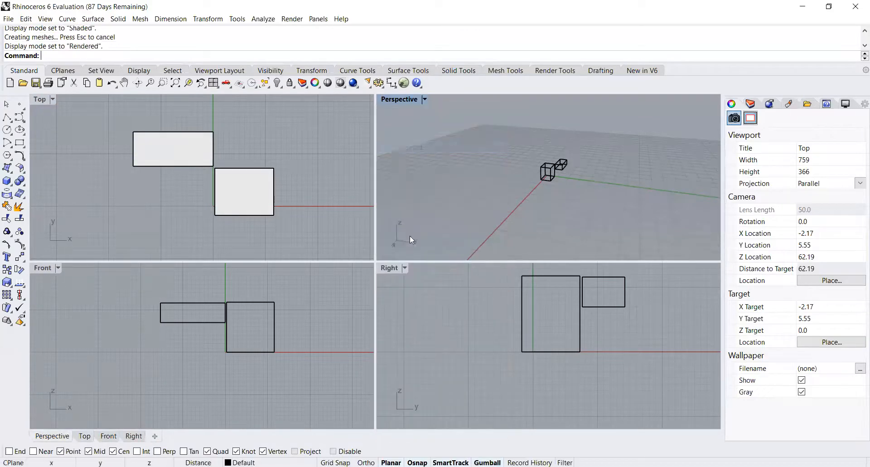
{"action": "scroll", "coordinate": [554, 183], "scroll_direction": "up", "scroll_amount": 5}
{"action": "scroll", "coordinate": [553, 182], "scroll_direction": "up", "scroll_amount": 2}
{"action": "right_click_drag", "start_coordinate": [553, 181], "coordinate": [478, 199]}
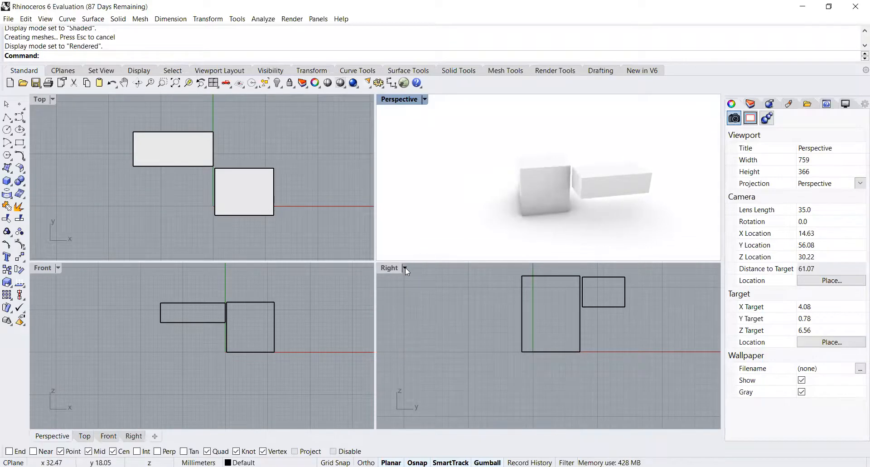
Set the Right viewport's display mode to Ghosted
{"action": "left_click", "coordinate": [404, 268]}
{"action": "left_click", "coordinate": [435, 188]}
{"action": "scroll", "coordinate": [526, 313], "scroll_direction": "up", "scroll_amount": 1}
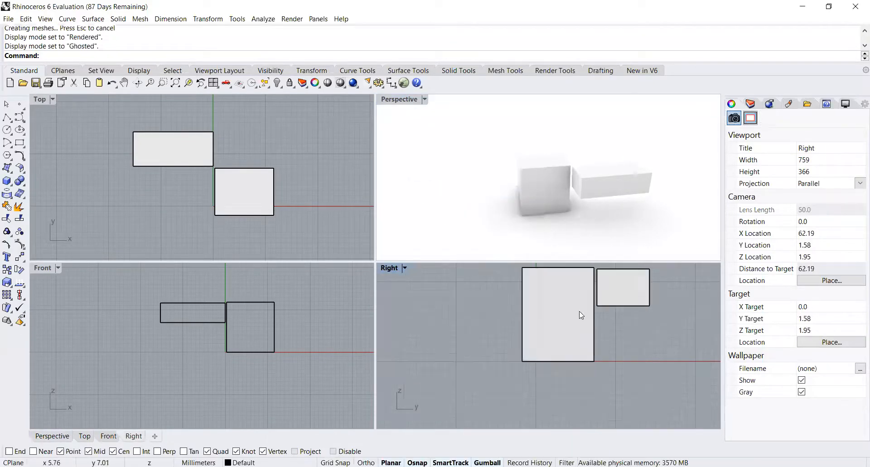
{"action": "right_click_drag", "start_coordinate": [579, 311], "coordinate": [557, 336]}
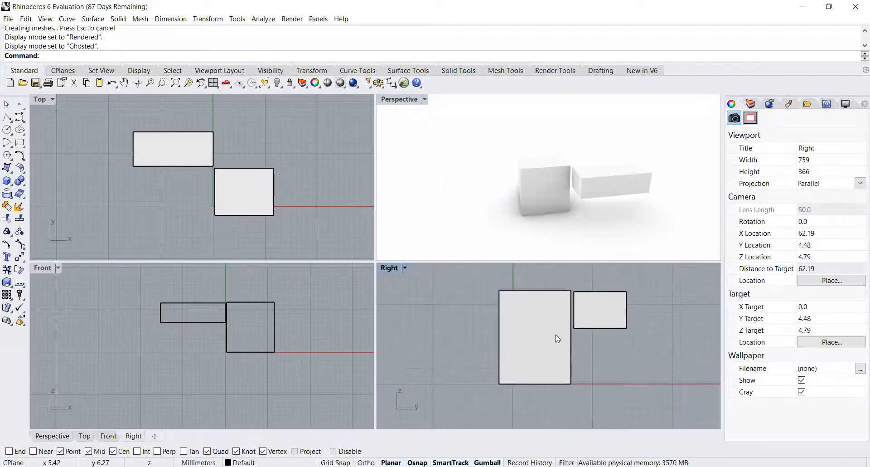
Set the Front viewport's display mode to X-Ray
{"action": "left_click", "coordinate": [56, 269]}
{"action": "left_click", "coordinate": [105, 198]}
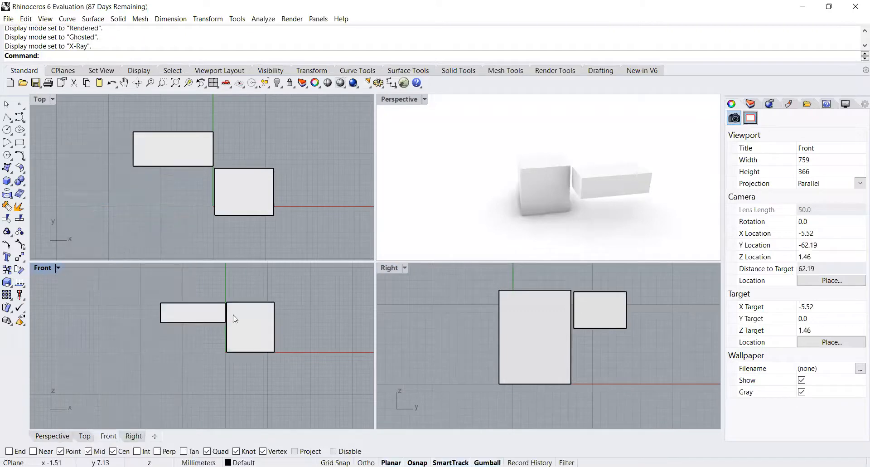
{"action": "scroll", "coordinate": [235, 319], "scroll_direction": "up", "scroll_amount": 2}
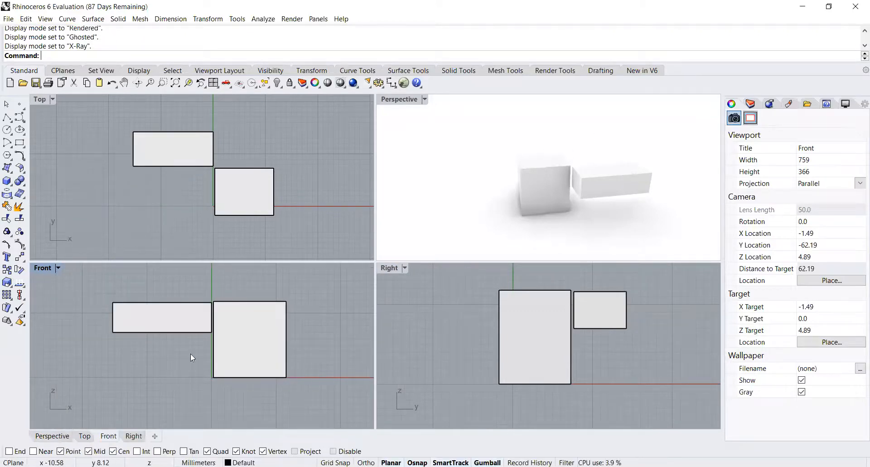
Set the Perspective viewport's display mode to Raytraced and inspect the boxes in the maximized viewport
{"action": "left_click", "coordinate": [425, 99]}
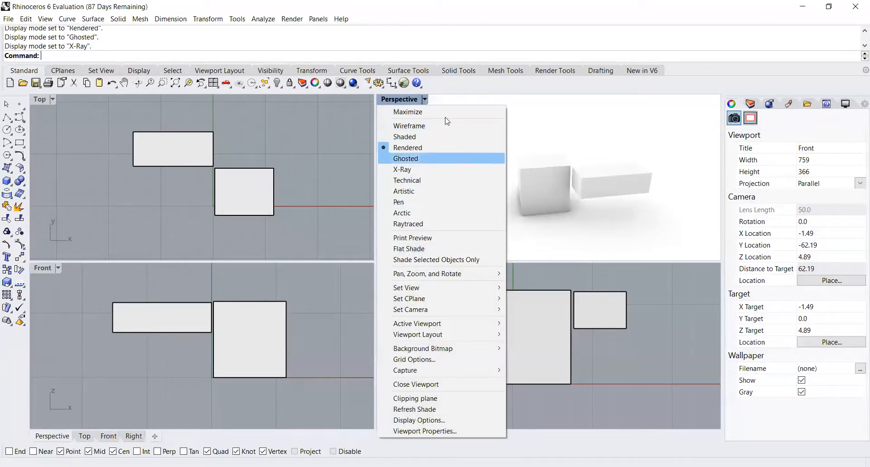
{"action": "left_click", "coordinate": [429, 223]}
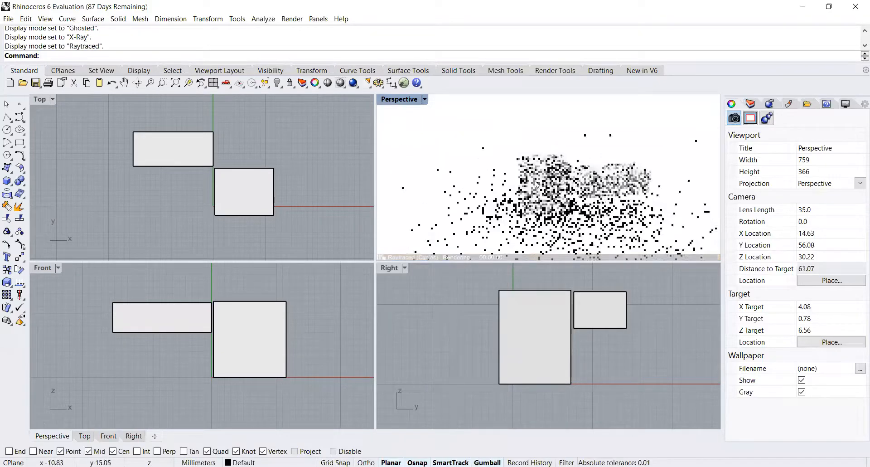
{"action": "scroll", "coordinate": [567, 201], "scroll_direction": "up", "scroll_amount": 2}
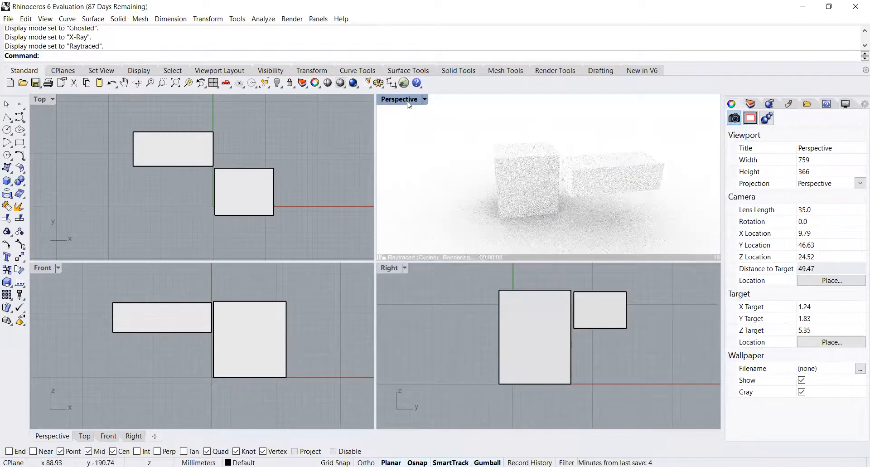
{"action": "double_click", "coordinate": [400, 99]}
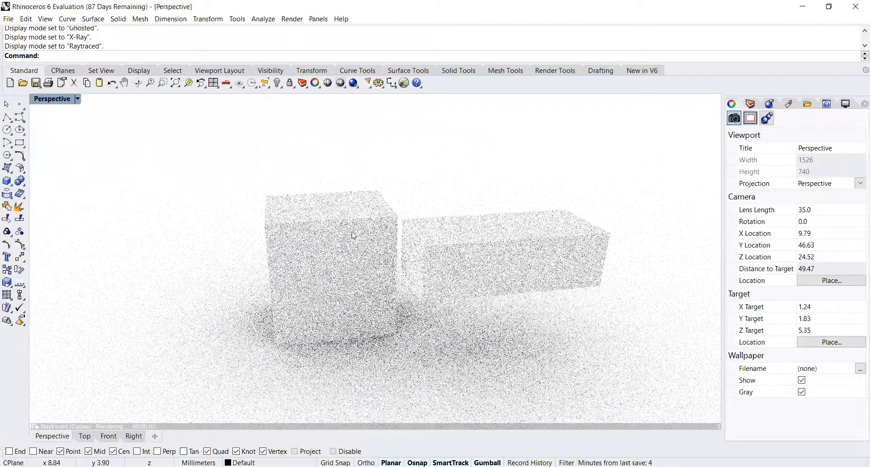
{"action": "right_click_drag", "start_coordinate": [354, 235], "coordinate": [370, 272]}
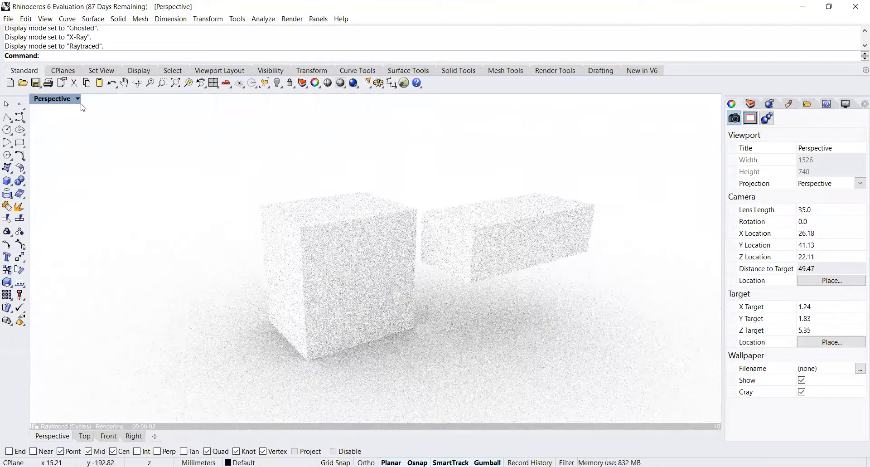
Set the Perspective viewport's display mode to Arctic and restore the four-viewport layout
{"action": "left_click", "coordinate": [77, 99]}
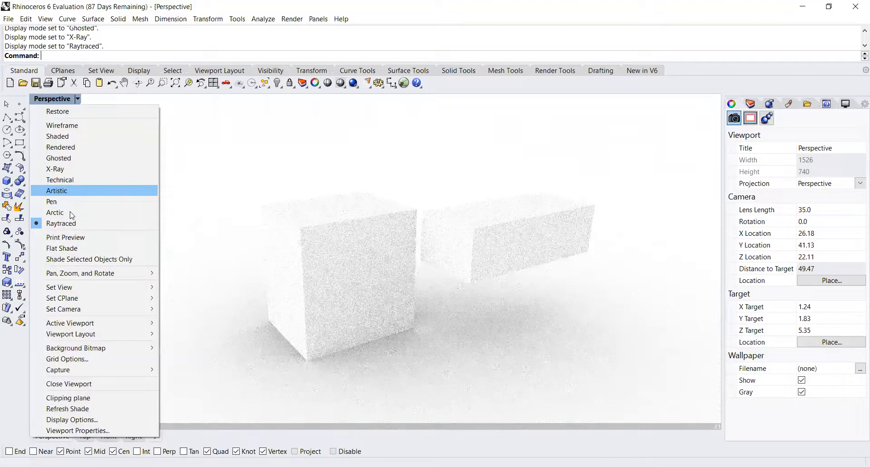
{"action": "left_click", "coordinate": [72, 212]}
{"action": "right_click_drag", "start_coordinate": [307, 262], "coordinate": [208, 219]}
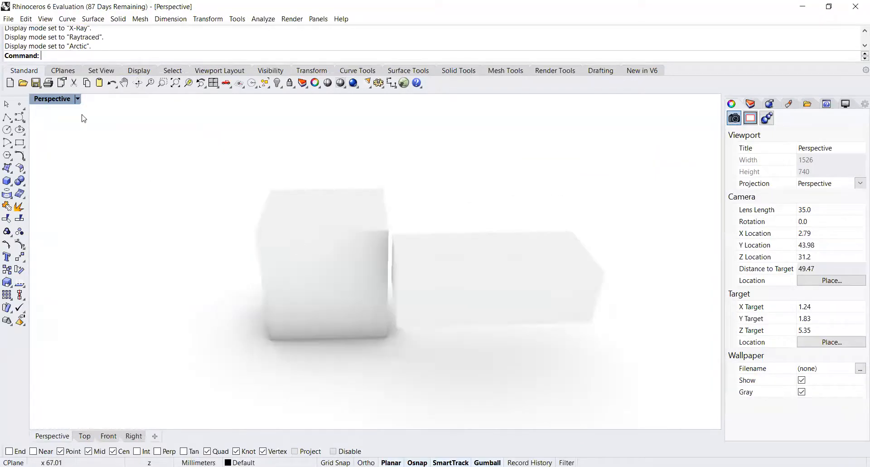
{"action": "double_click", "coordinate": [60, 100]}
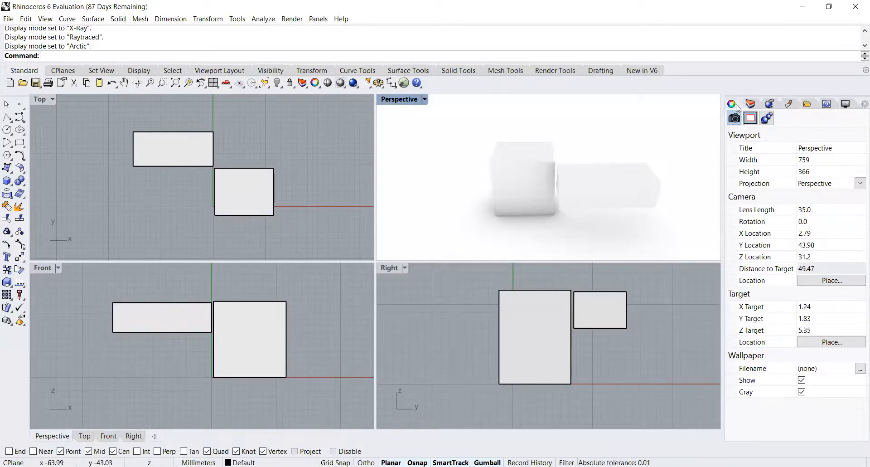
Examine the object properties of the first, taller box, and clear the selection
{"action": "left_click", "coordinate": [524, 172]}
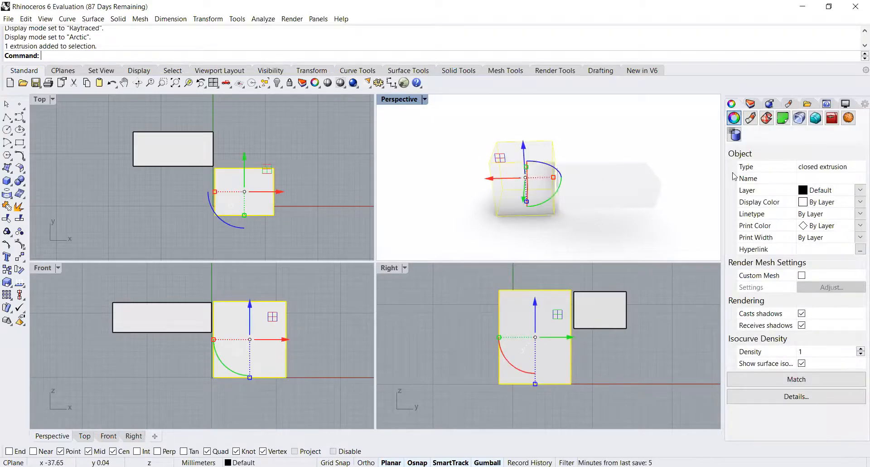
{"action": "right_click_drag", "start_coordinate": [612, 203], "coordinate": [658, 204]}
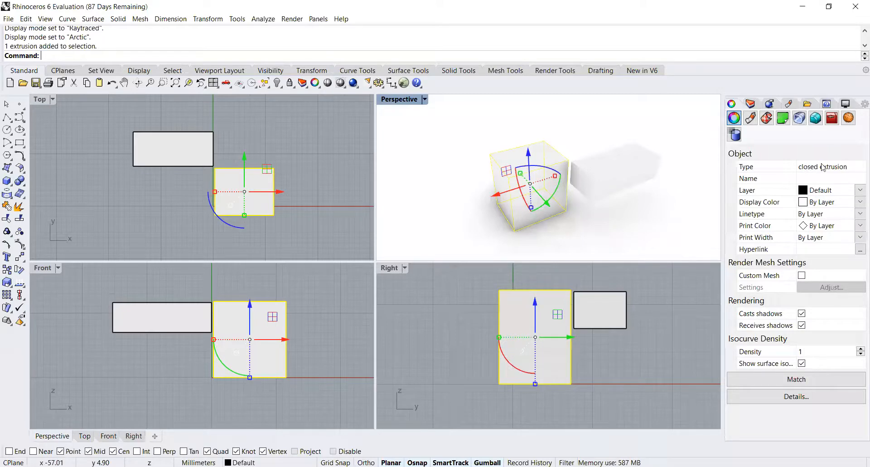
{"action": "key", "text": "Escape"}
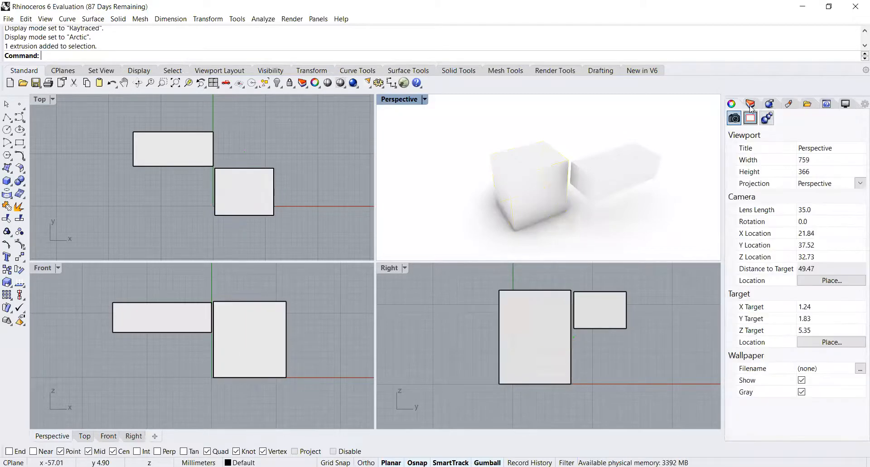
Show the display settings of the active viewport and delete both boxes from the scene
{"action": "left_click", "coordinate": [751, 105]}
{"action": "left_click", "coordinate": [846, 104]}
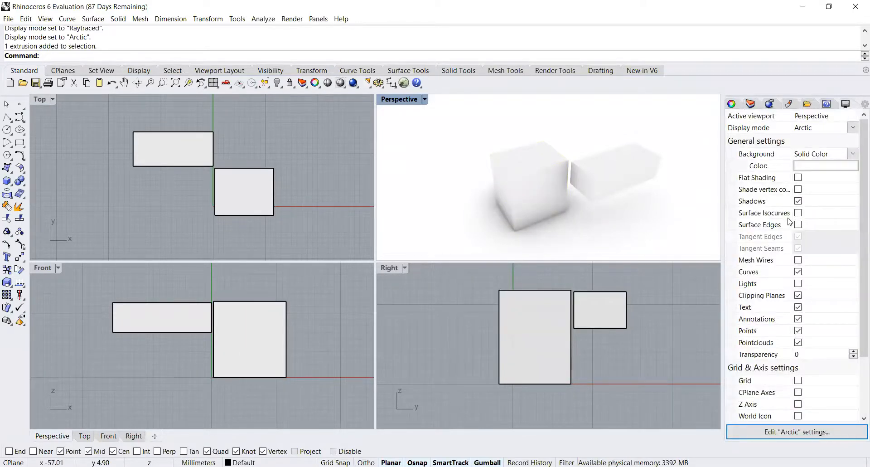
{"action": "right_click_drag", "start_coordinate": [563, 200], "coordinate": [584, 201]}
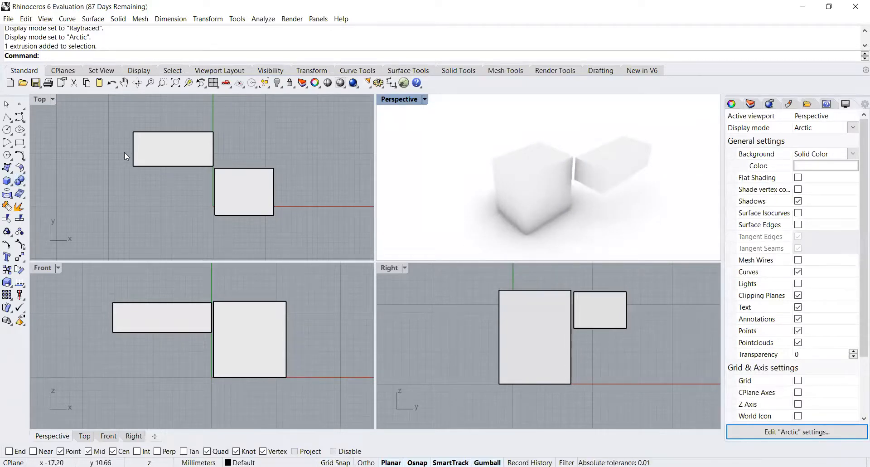
{"action": "left_click_drag", "start_coordinate": [100, 122], "coordinate": [303, 212]}
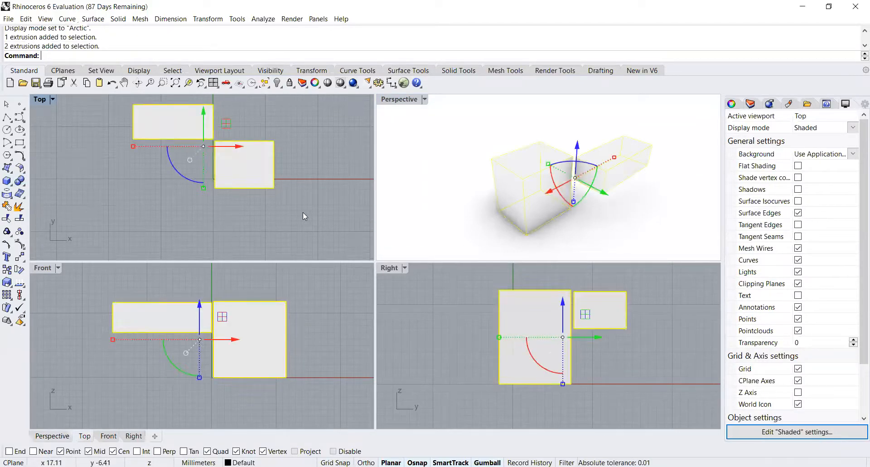
{"action": "key", "text": "Delete"}
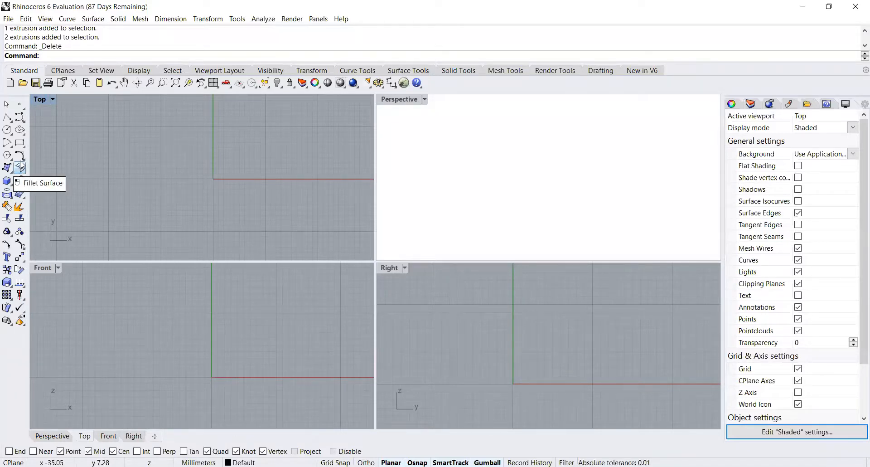
Detach the Lines, Point and Curve tool groups as floating palettes over the Top viewport
{"action": "left_click", "coordinate": [11, 122]}
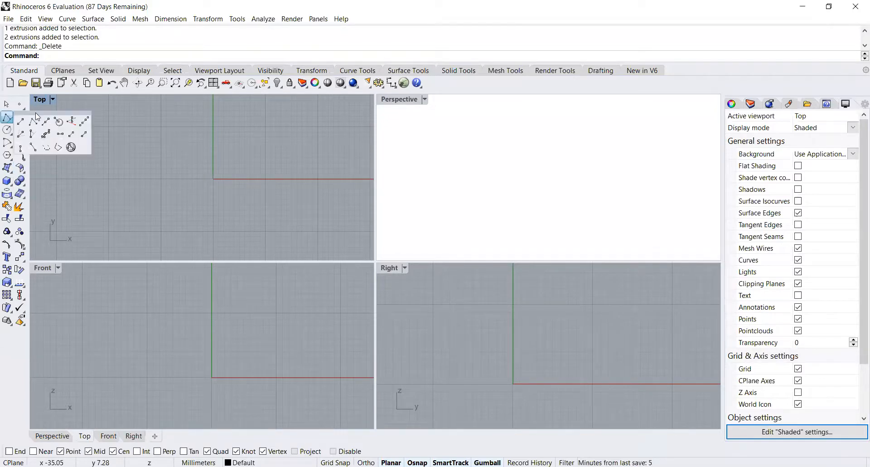
{"action": "left_click_drag", "start_coordinate": [67, 131], "coordinate": [98, 169]}
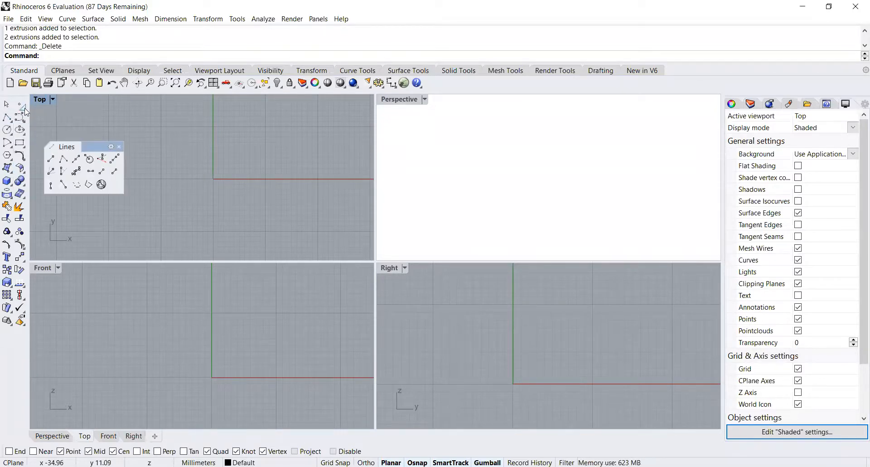
{"action": "left_click", "coordinate": [25, 109]}
{"action": "mouse_move", "coordinate": [55, 101]}
{"action": "left_mouse_down"}
{"action": "mouse_move", "coordinate": [81, 102]}
{"action": "mouse_move", "coordinate": [72, 100]}
{"action": "left_mouse_up"}
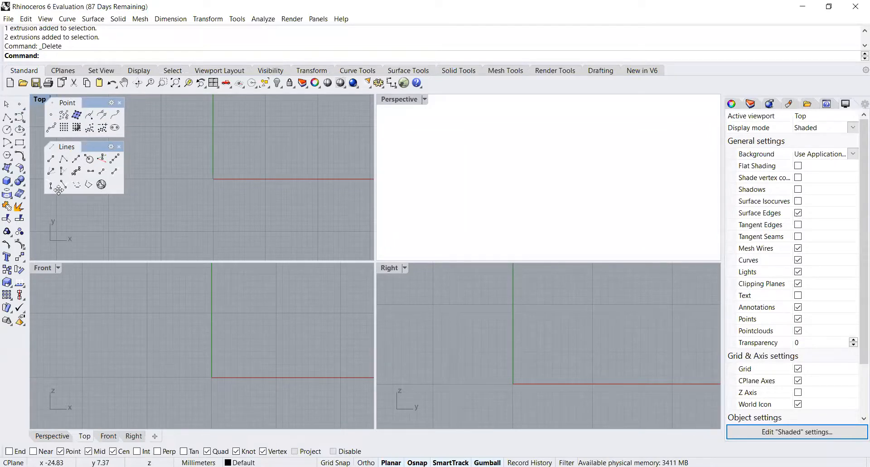
{"action": "left_click_drag", "start_coordinate": [87, 147], "coordinate": [89, 146]}
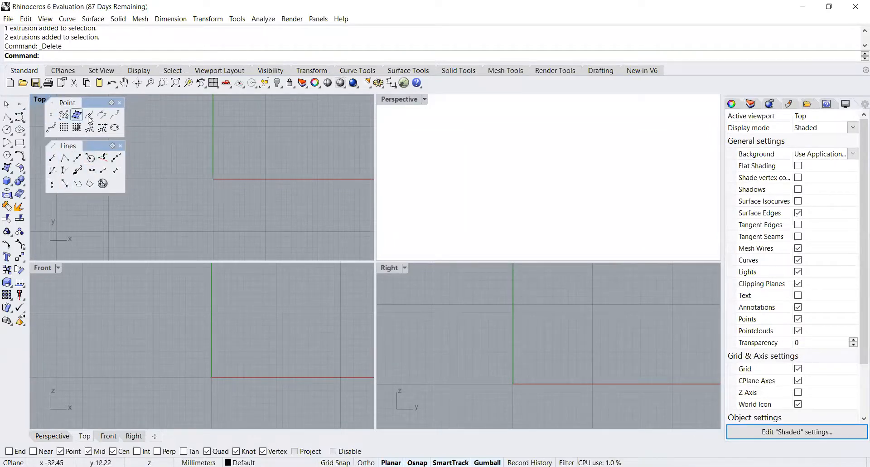
{"action": "left_click", "coordinate": [23, 121]}
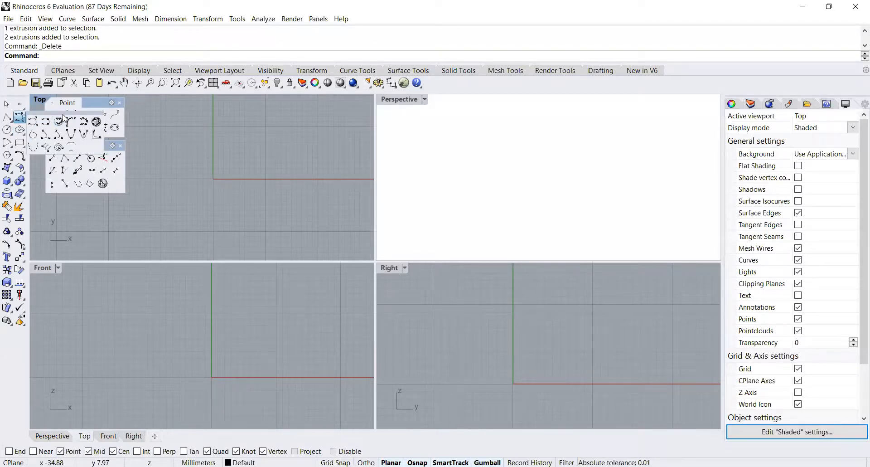
{"action": "left_click_drag", "start_coordinate": [64, 117], "coordinate": [182, 100]}
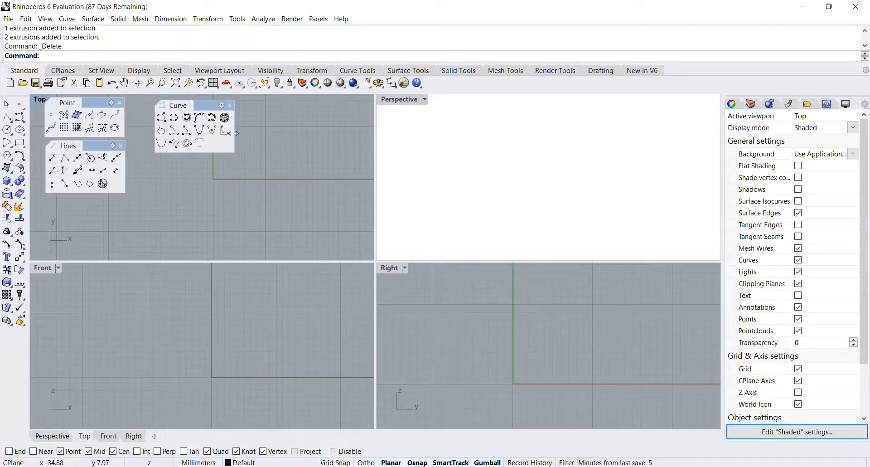
Detach the Circle, Rectangle and Polygon tool groups as floating palettes stacked below the Lines palette
{"action": "left_click", "coordinate": [11, 135]}
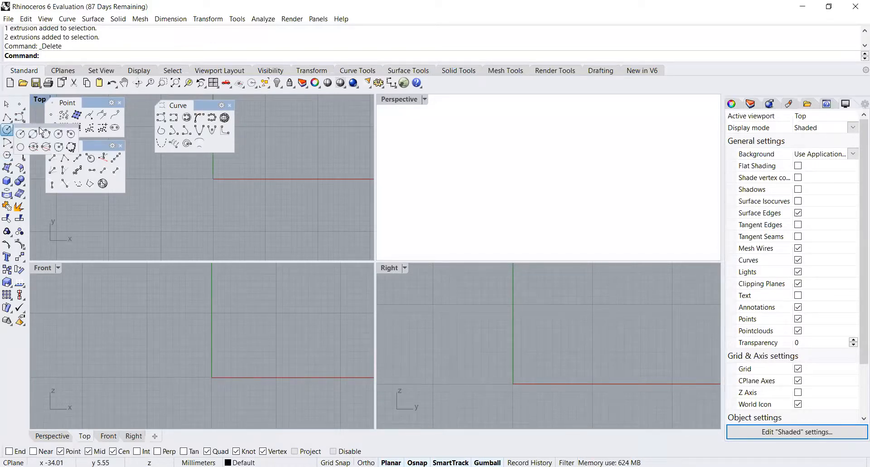
{"action": "left_click_drag", "start_coordinate": [40, 131], "coordinate": [70, 205]}
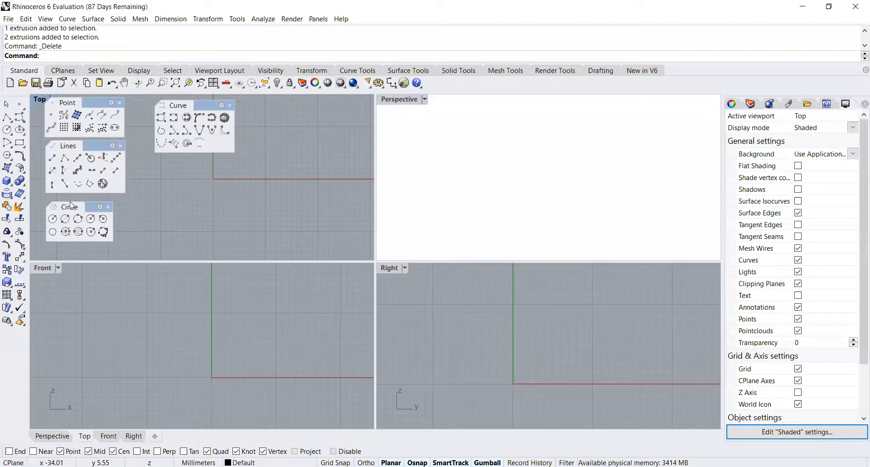
{"action": "left_click", "coordinate": [24, 146]}
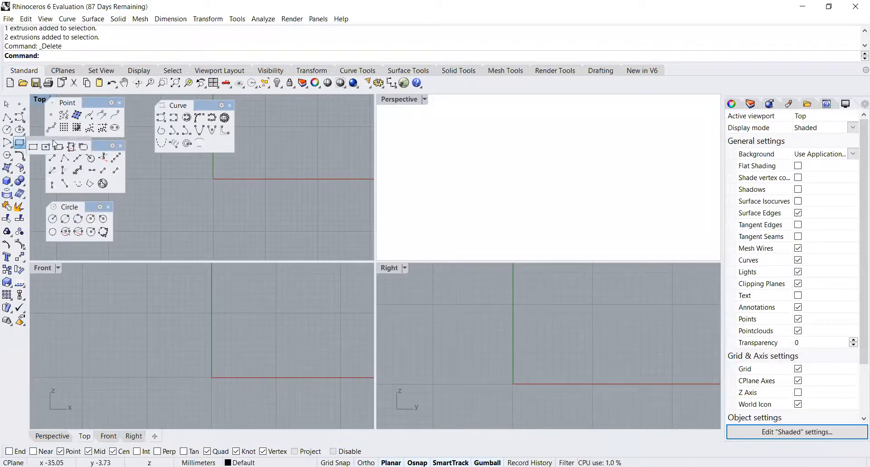
{"action": "left_click_drag", "start_coordinate": [54, 144], "coordinate": [69, 246]}
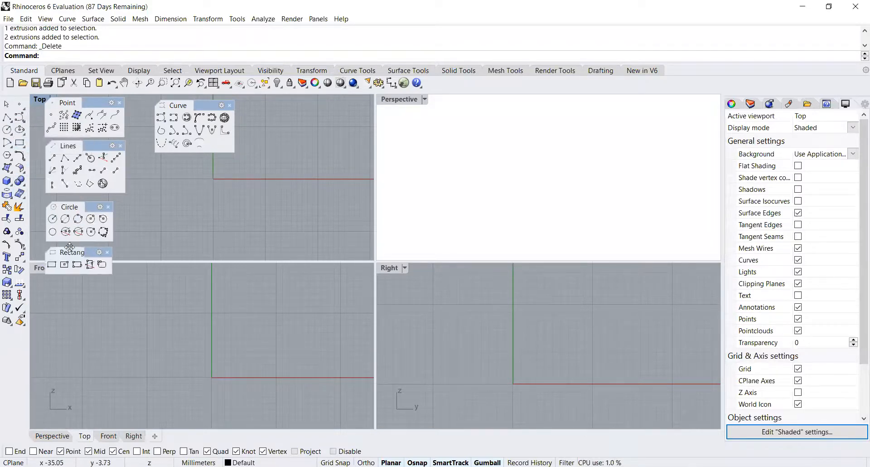
{"action": "left_click", "coordinate": [12, 159]}
{"action": "left_click_drag", "start_coordinate": [26, 154], "coordinate": [55, 278]}
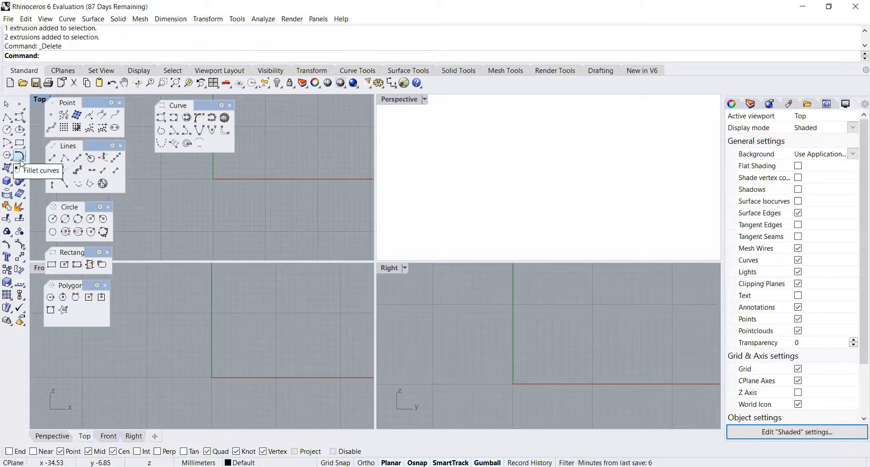
Maximize the Top viewport and neatly realign the floating Curve, Lines, Circle, Rectangle and Polygon palettes
{"action": "left_click_drag", "start_coordinate": [200, 110], "coordinate": [190, 110]}
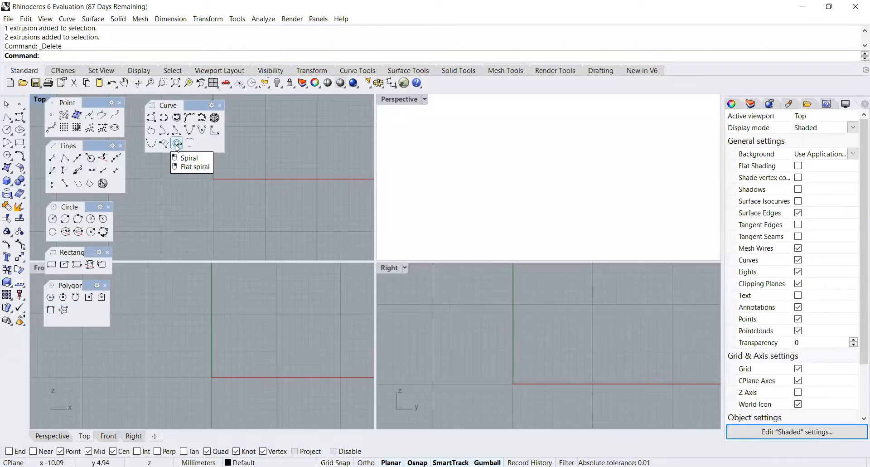
{"action": "double_click", "coordinate": [37, 100]}
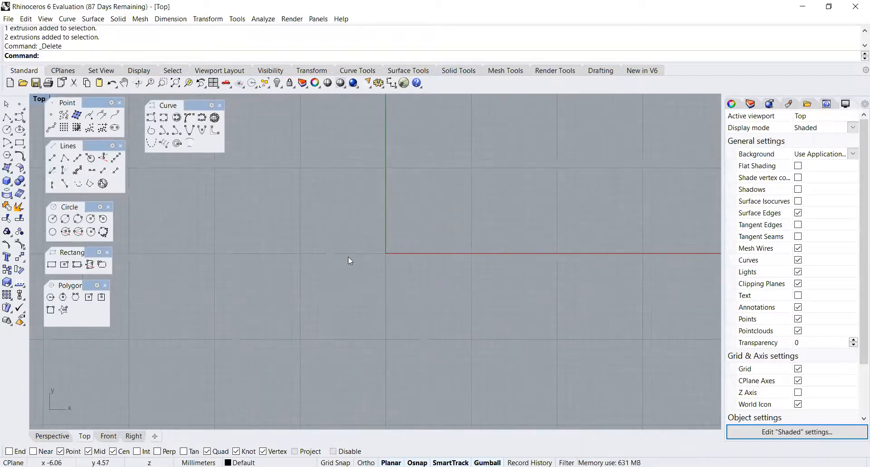
{"action": "scroll", "coordinate": [316, 202], "scroll_direction": "up", "scroll_amount": 2}
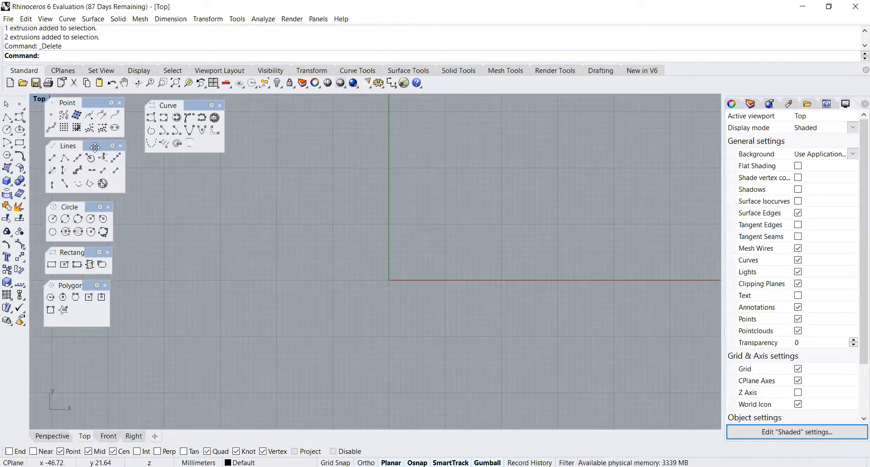
{"action": "left_click_drag", "start_coordinate": [94, 147], "coordinate": [92, 151]}
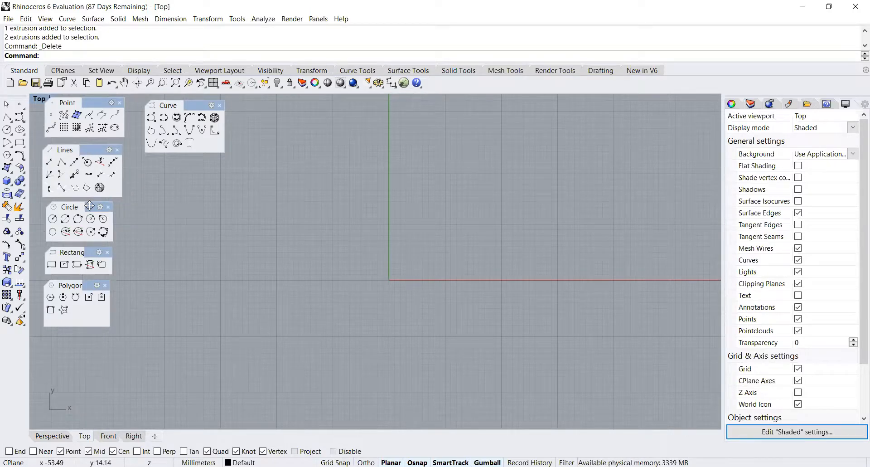
{"action": "left_click_drag", "start_coordinate": [89, 205], "coordinate": [84, 205]}
{"action": "left_click_drag", "start_coordinate": [91, 250], "coordinate": [86, 250]}
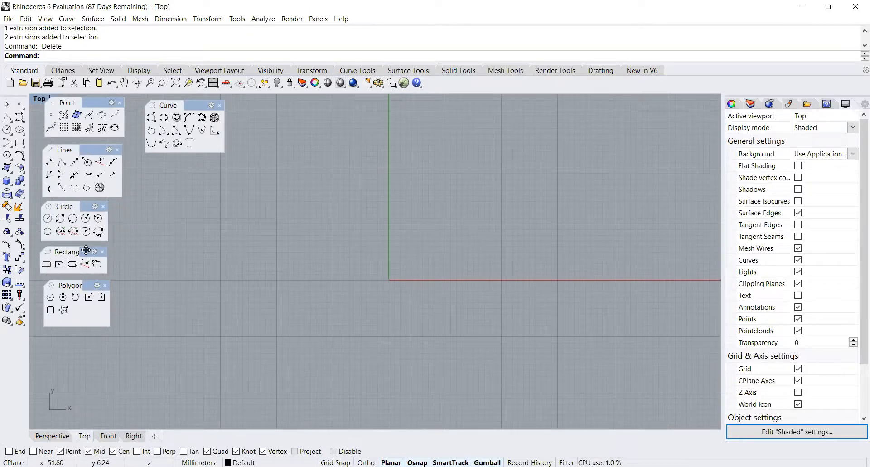
{"action": "left_click_drag", "start_coordinate": [89, 283], "coordinate": [84, 284]}
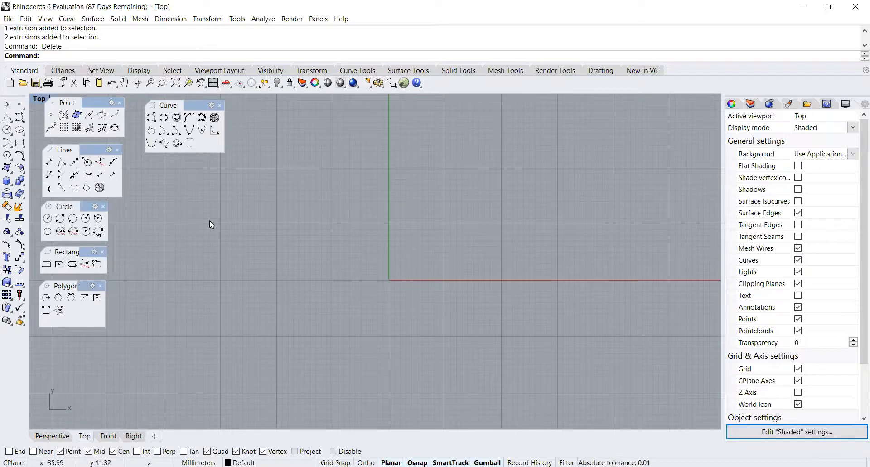
Place two point objects at nearly the same height on opposite sides of the Y axis in the Top view
{"action": "left_click", "coordinate": [51, 115]}
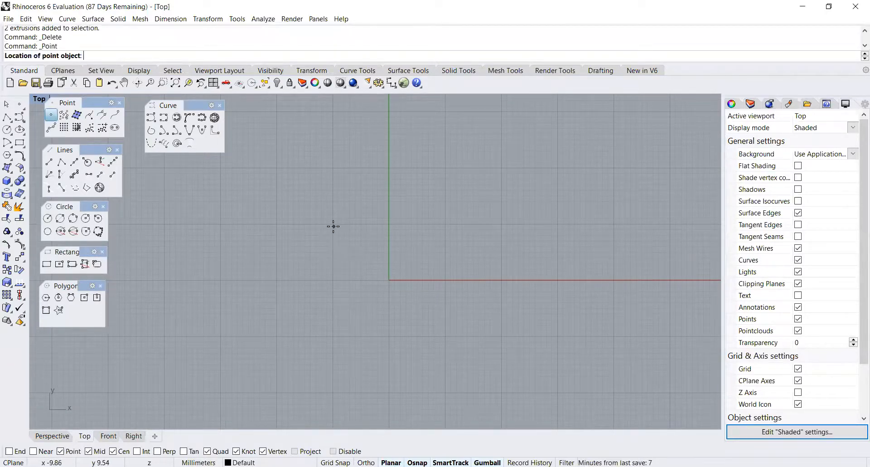
{"action": "left_click", "coordinate": [333, 227]}
{"action": "right_click", "coordinate": [461, 232]}
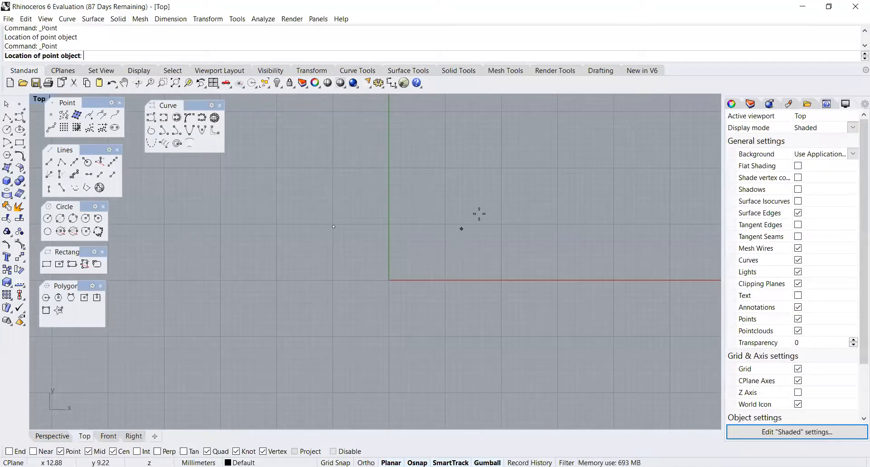
{"action": "right_click", "coordinate": [328, 238]}
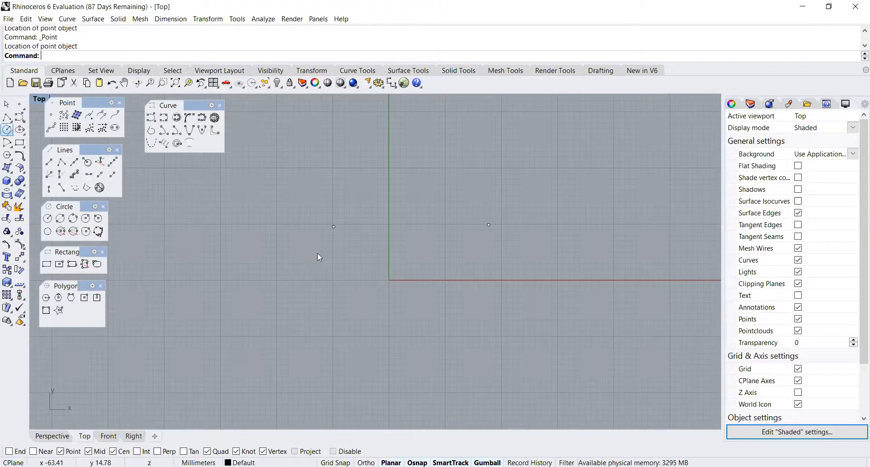
Draw a single line connecting the two points, snapping to each of them
{"action": "left_click", "coordinate": [50, 166]}
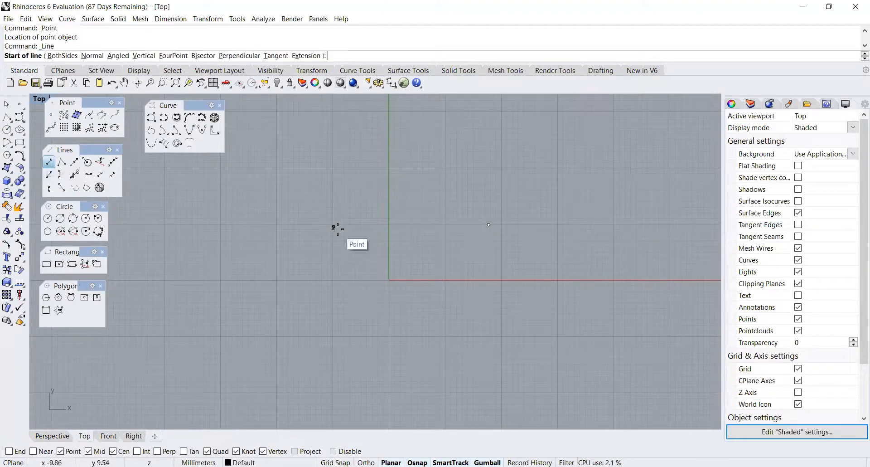
{"action": "left_click", "coordinate": [333, 226]}
{"action": "left_click", "coordinate": [489, 224]}
{"action": "right_click", "coordinate": [428, 231]}
{"action": "key", "text": "Escape"}
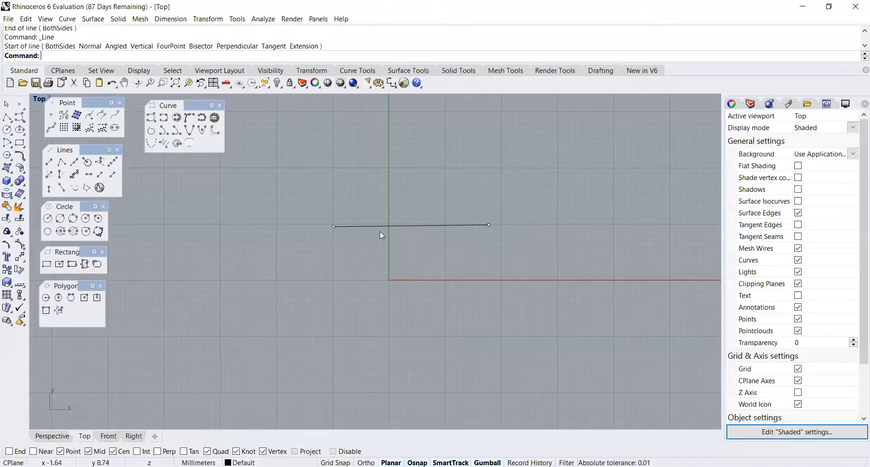
Move the line about 10.5 mm in the positive Y direction, away from the two points, and deselect it
{"action": "left_click", "coordinate": [397, 228]}
{"action": "left_click_drag", "start_coordinate": [414, 196], "coordinate": [413, 137]}
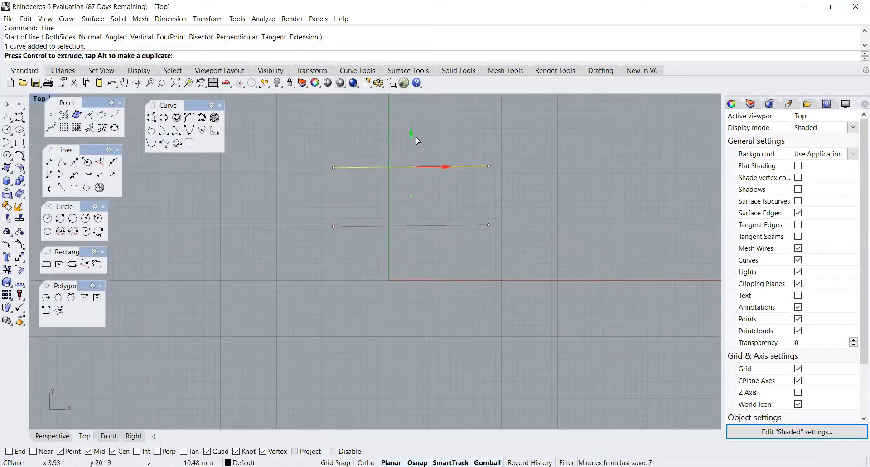
{"action": "left_click", "coordinate": [344, 221]}
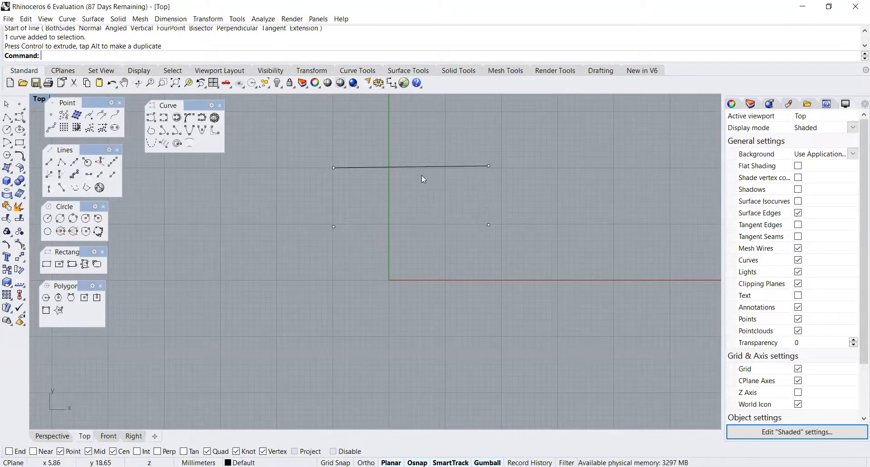
Delete the two point objects and the moved line
{"action": "left_click_drag", "start_coordinate": [309, 206], "coordinate": [616, 265]}
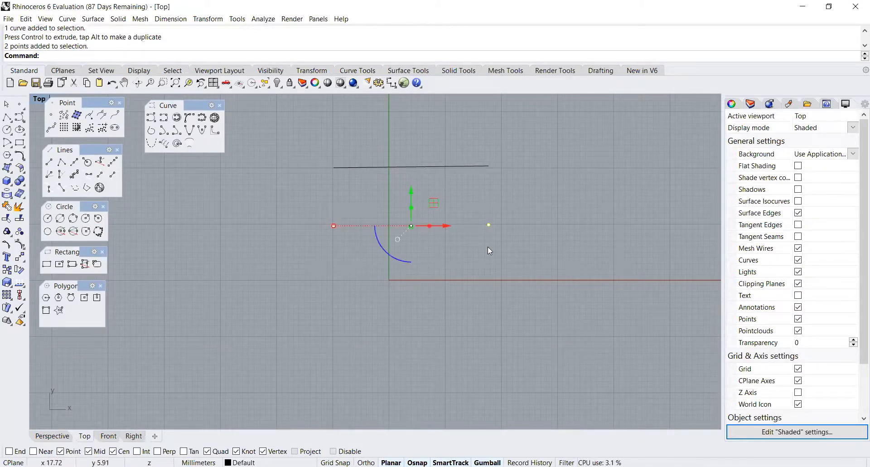
{"action": "key", "text": "Delete"}
{"action": "left_click", "coordinate": [430, 166]}
{"action": "key", "text": "Delete"}
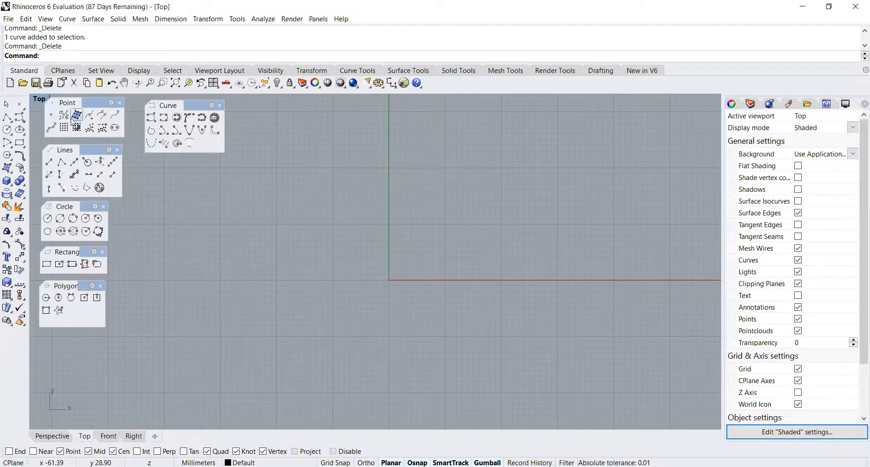
Draw a solid box with its base across the Y axis in Top, pick its height in the Front view, and inspect it in Perspective
{"action": "left_click", "coordinate": [7, 180]}
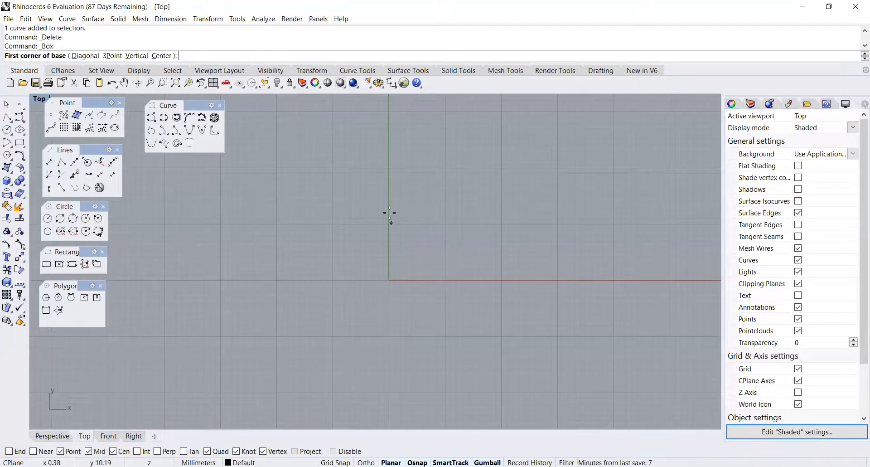
{"action": "left_click", "coordinate": [373, 202]}
{"action": "left_click", "coordinate": [451, 269]}
{"action": "left_click", "coordinate": [109, 436]}
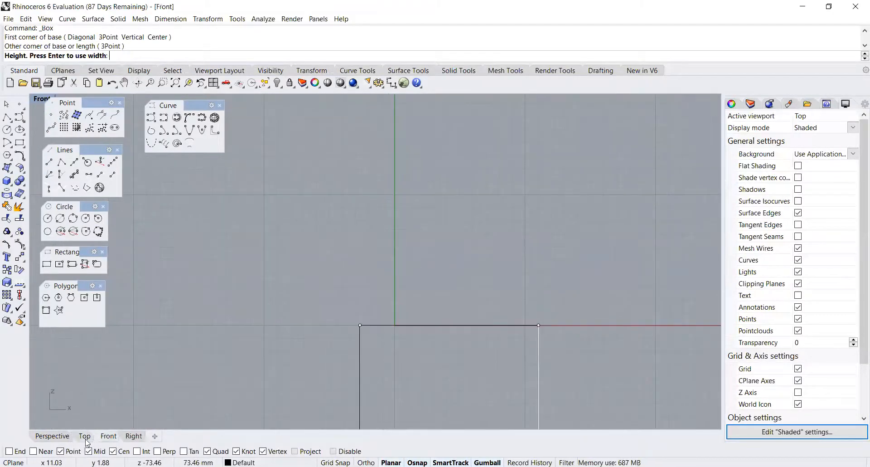
{"action": "left_click", "coordinate": [437, 186]}
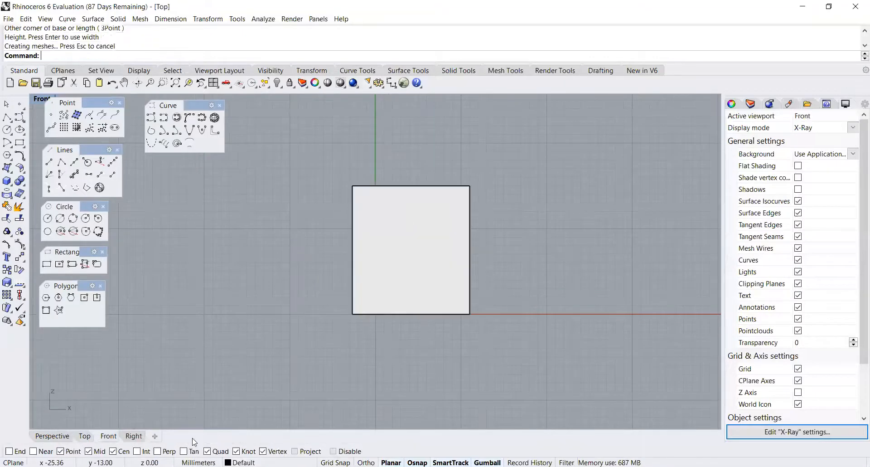
{"action": "scroll", "coordinate": [192, 438], "scroll_direction": "up", "scroll_amount": 2}
{"action": "scroll", "coordinate": [403, 295], "scroll_direction": "down", "scroll_amount": 7}
{"action": "mouse_move", "coordinate": [404, 295]}
{"action": "right_mouse_down"}
{"action": "mouse_move", "coordinate": [389, 300]}
{"action": "mouse_move", "coordinate": [369, 285]}
{"action": "mouse_move", "coordinate": [385, 305]}
{"action": "right_mouse_up"}
{"action": "scroll", "coordinate": [389, 300], "scroll_direction": "up", "scroll_amount": 3}
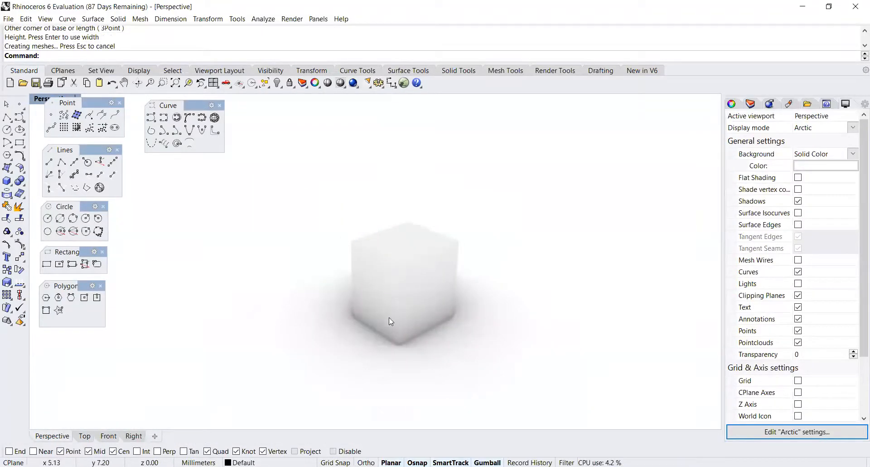
{"action": "scroll", "coordinate": [346, 248], "scroll_direction": "up", "scroll_amount": 2}
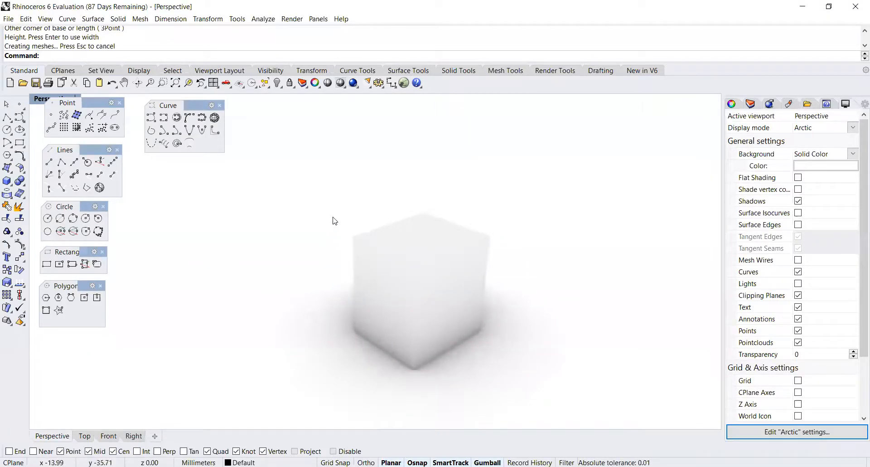
Select one top corner vertex of the box and move it with the gumball to reshape the solid
{"action": "left_click_drag", "start_coordinate": [334, 221], "coordinate": [371, 269]}
{"action": "scroll", "coordinate": [358, 245], "scroll_direction": "up", "scroll_amount": 2}
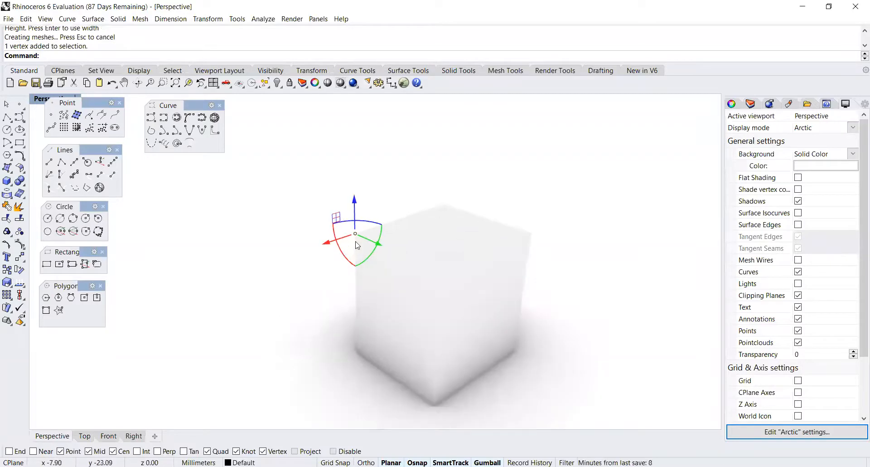
{"action": "left_click_drag", "start_coordinate": [329, 244], "coordinate": [340, 191]}
{"action": "right_click_drag", "start_coordinate": [340, 190], "coordinate": [389, 212]}
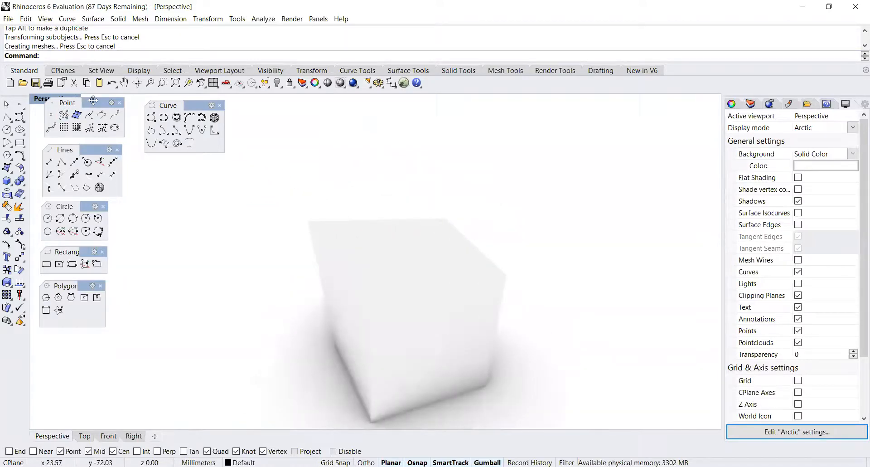
Try surface isocurves in the Arctic display, turn them off again, and enable surface edges instead
{"action": "left_click_drag", "start_coordinate": [92, 101], "coordinate": [92, 105]}
{"action": "left_click", "coordinate": [798, 213]}
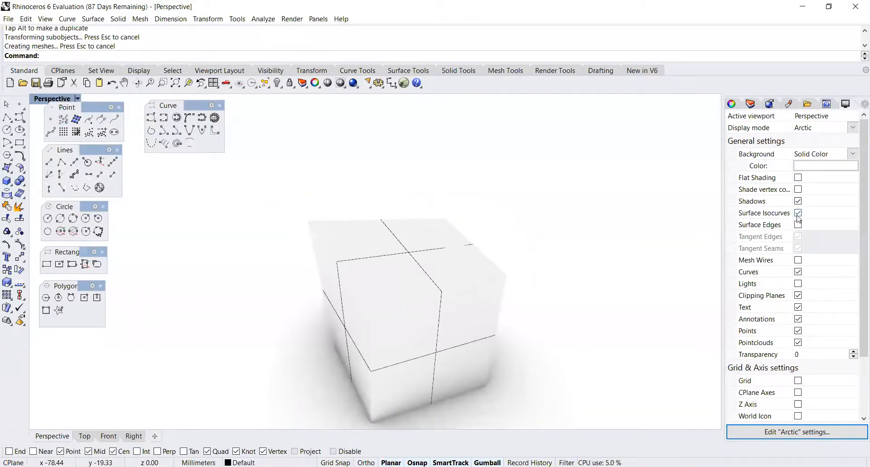
{"action": "left_click", "coordinate": [798, 212]}
{"action": "left_click", "coordinate": [798, 224]}
{"action": "right_click_drag", "start_coordinate": [442, 210], "coordinate": [490, 199]}
{"action": "scroll", "coordinate": [477, 193], "scroll_direction": "up", "scroll_amount": 2}
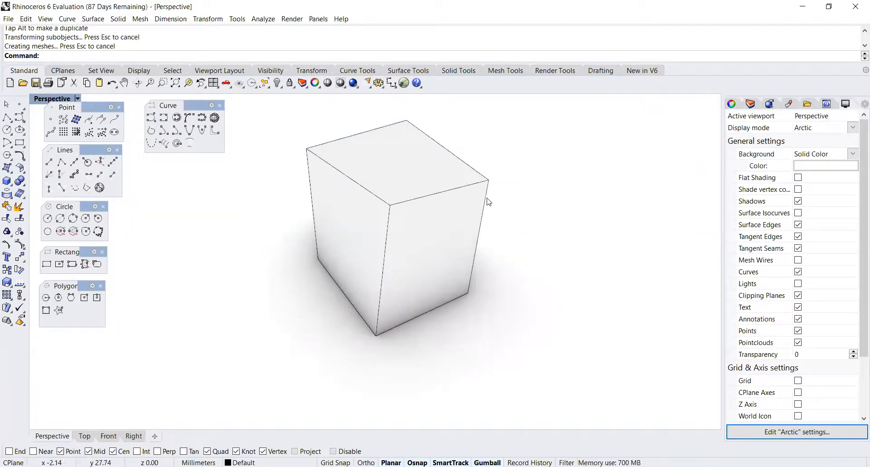
Select one vertical edge of the box and move it outward along the gumball's Y axis, then deselect it
{"action": "left_click", "coordinate": [487, 201], "text": "ctrl+shift"}
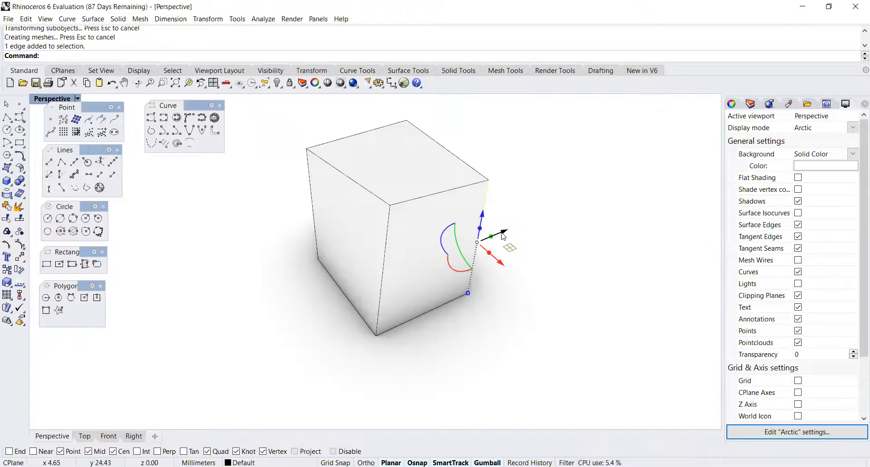
{"action": "left_click_drag", "start_coordinate": [506, 236], "coordinate": [557, 226]}
{"action": "mouse_move", "coordinate": [562, 259]}
{"action": "right_mouse_down"}
{"action": "mouse_move", "coordinate": [453, 229]}
{"action": "mouse_move", "coordinate": [480, 192]}
{"action": "mouse_move", "coordinate": [547, 214]}
{"action": "mouse_move", "coordinate": [540, 227]}
{"action": "mouse_move", "coordinate": [564, 273]}
{"action": "right_mouse_up"}
{"action": "left_click", "coordinate": [540, 228]}
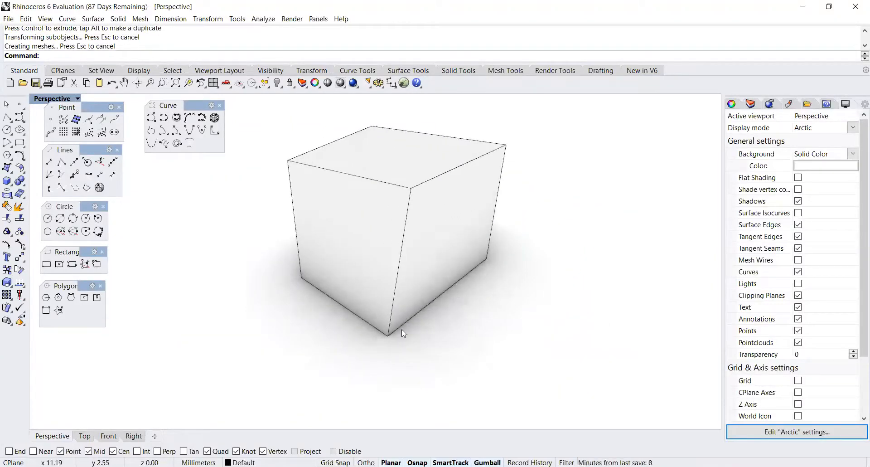
Select the side face of the box and move it outward along the gumball's X axis, then deselect it
{"action": "right_click_drag", "start_coordinate": [402, 334], "coordinate": [469, 240]}
{"action": "left_click", "coordinate": [454, 207], "text": "ctrl+shift"}
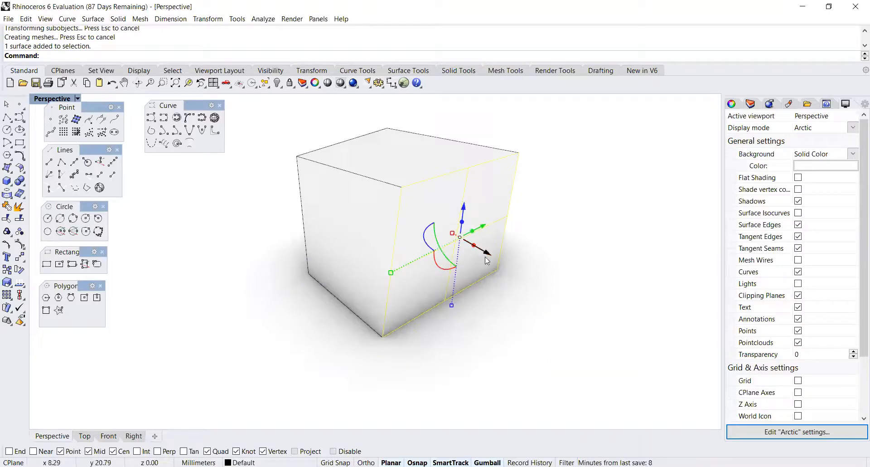
{"action": "left_click_drag", "start_coordinate": [491, 257], "coordinate": [518, 279]}
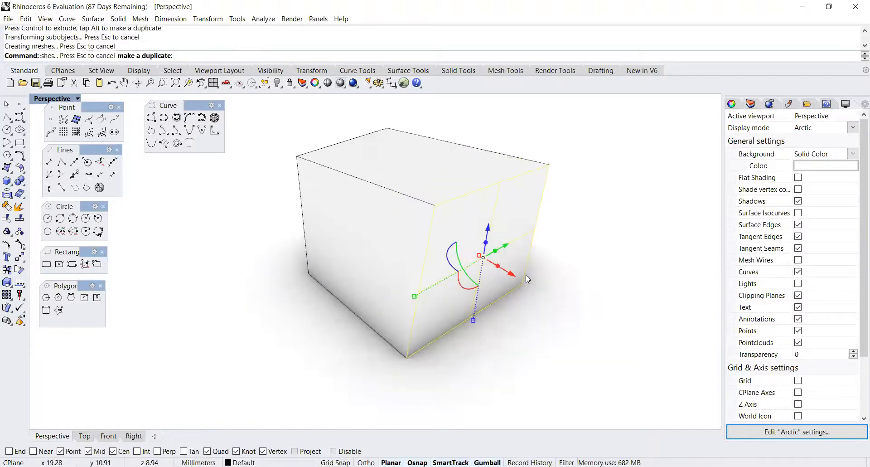
{"action": "left_click", "coordinate": [573, 250]}
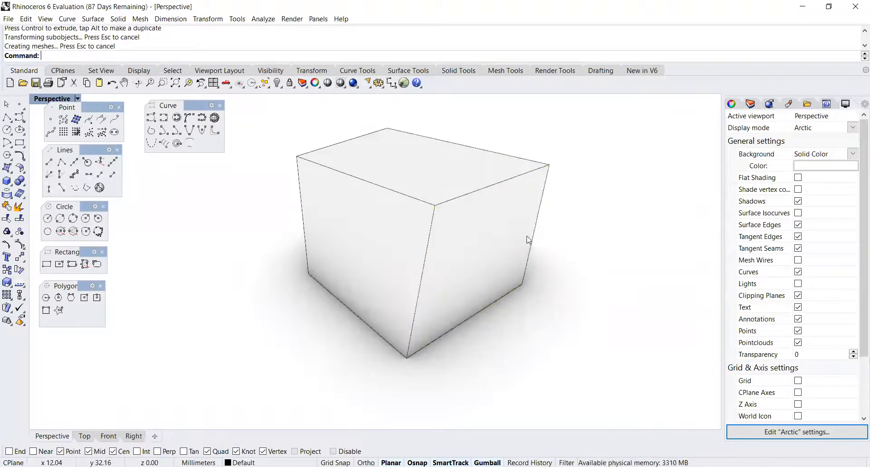
Select the whole box and delete it
{"action": "scroll", "coordinate": [421, 217], "scroll_direction": "down", "scroll_amount": 3}
{"action": "left_click_drag", "start_coordinate": [529, 171], "coordinate": [424, 205]}
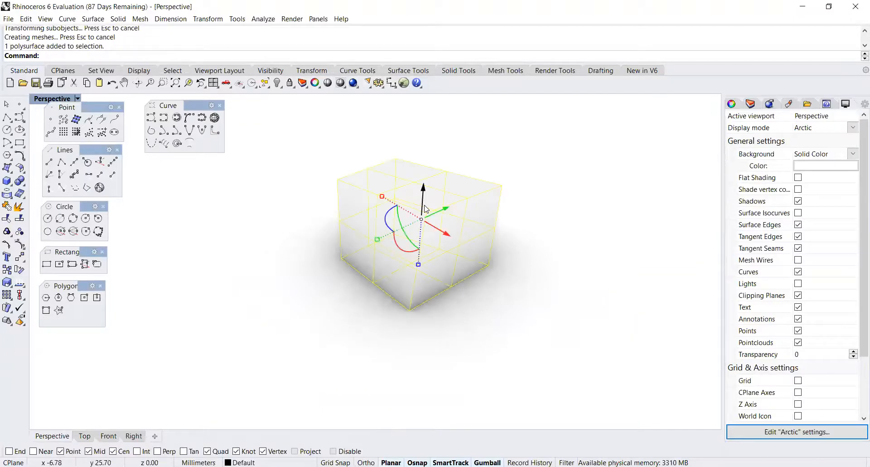
{"action": "key", "text": "Delete"}
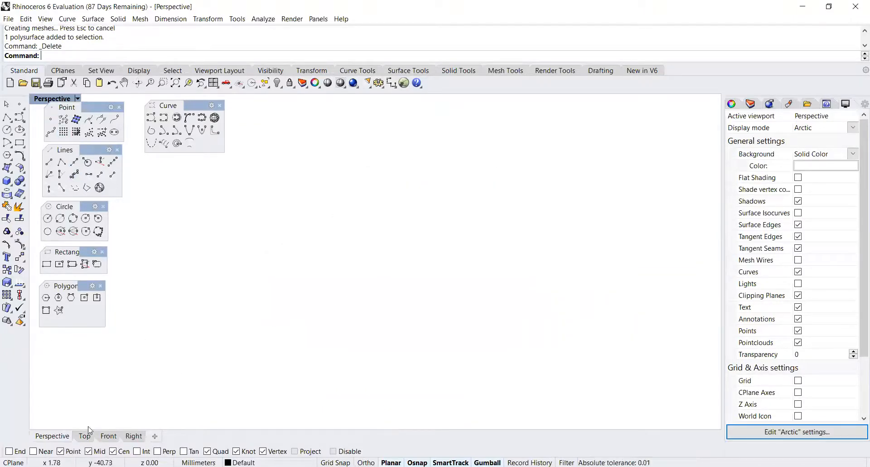
Draw a single line rising diagonally in the Top view, on the negative X side of the Y axis
{"action": "key", "text": "ctrl+F1"}
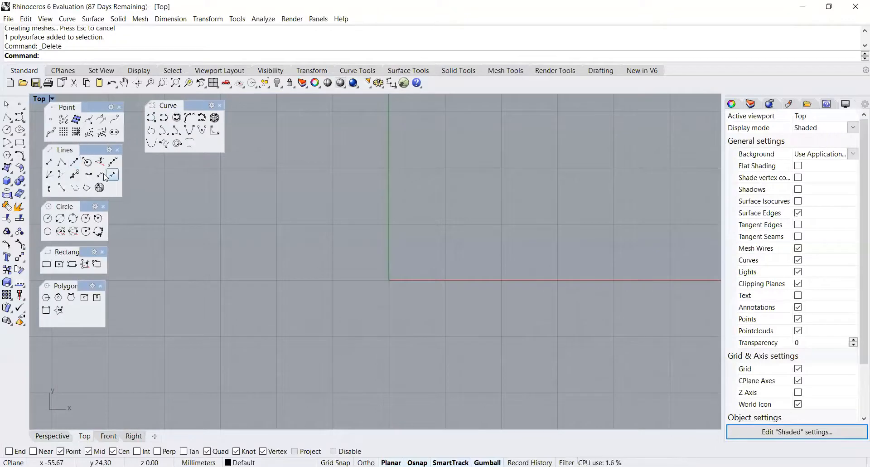
{"action": "left_click", "coordinate": [48, 162]}
{"action": "left_click", "coordinate": [207, 237]}
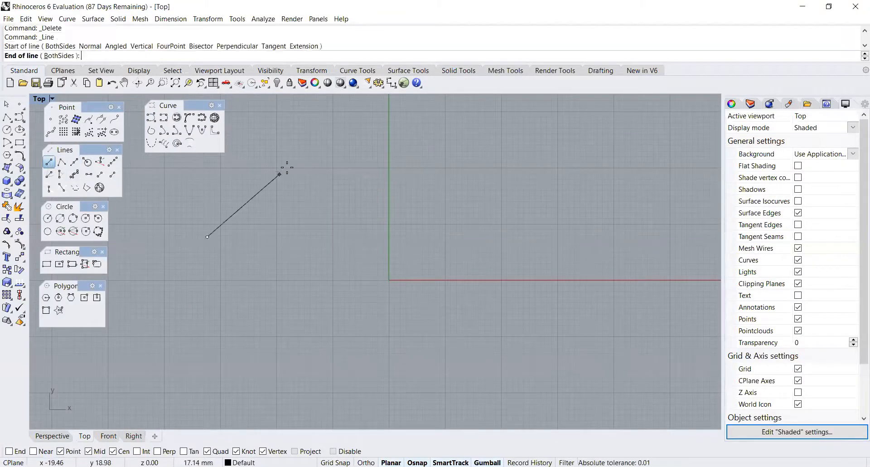
{"action": "left_click", "coordinate": [288, 166]}
{"action": "right_click", "coordinate": [287, 167]}
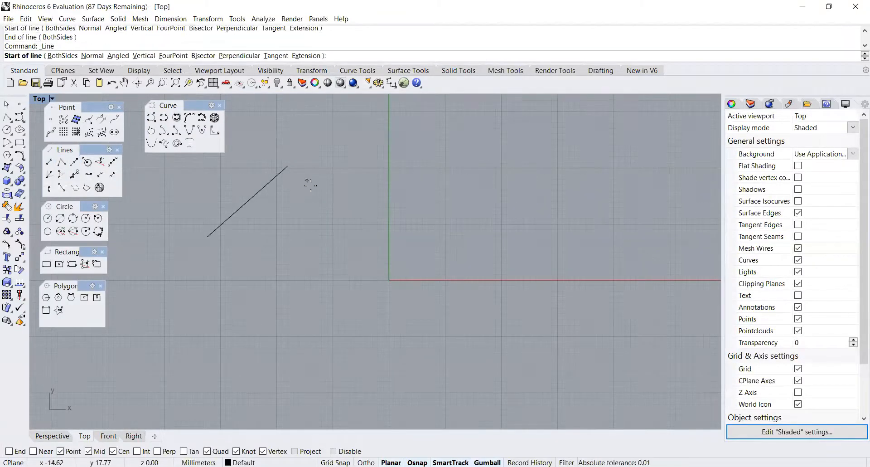
{"action": "key", "text": "Escape"}
Draw a second single diagonal line below the first one, ending nearer the Y axis
{"action": "right_click", "coordinate": [233, 272]}
{"action": "left_click", "coordinate": [237, 272]}
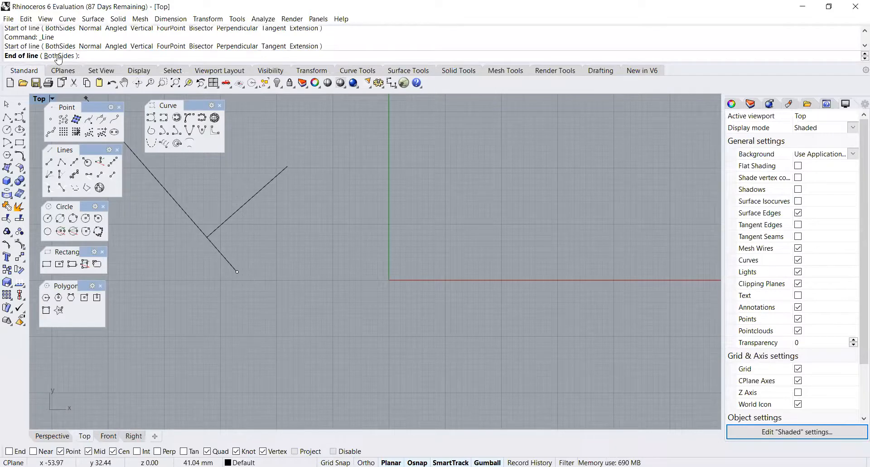
{"action": "left_click", "coordinate": [347, 201]}
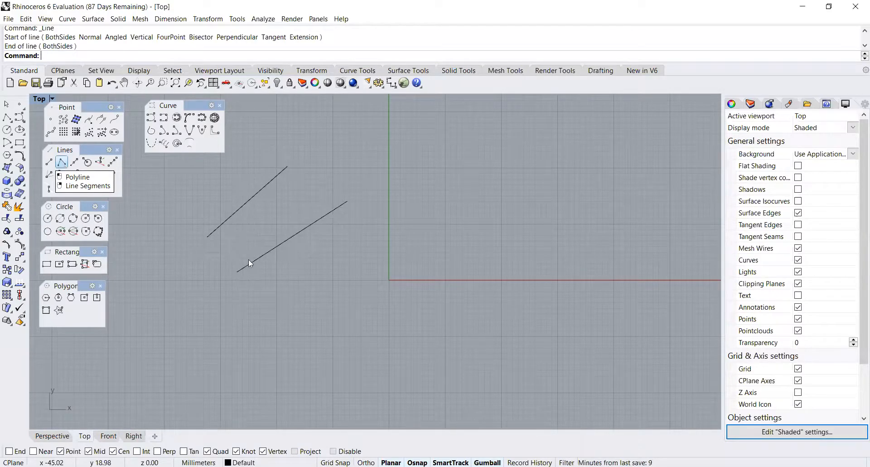
Start a polyline in the Top view from below the X axis and place eight zigzag points across the Y axis toward positive X
{"action": "left_click", "coordinate": [61, 162]}
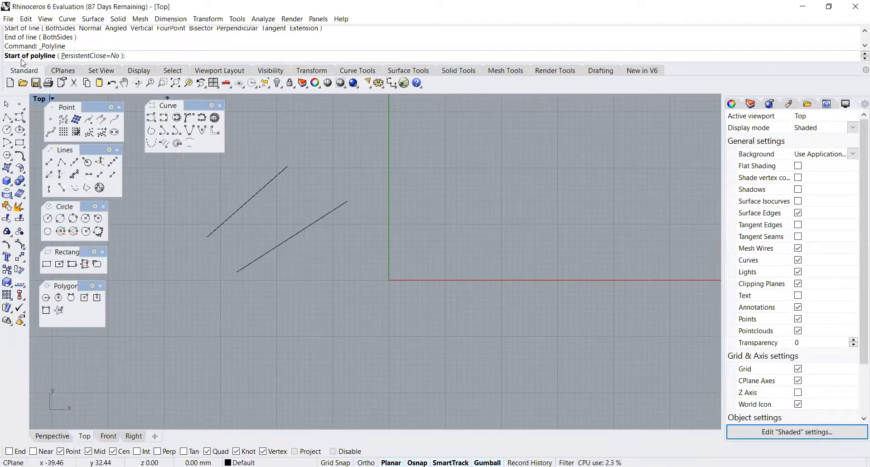
{"action": "left_click", "coordinate": [348, 306]}
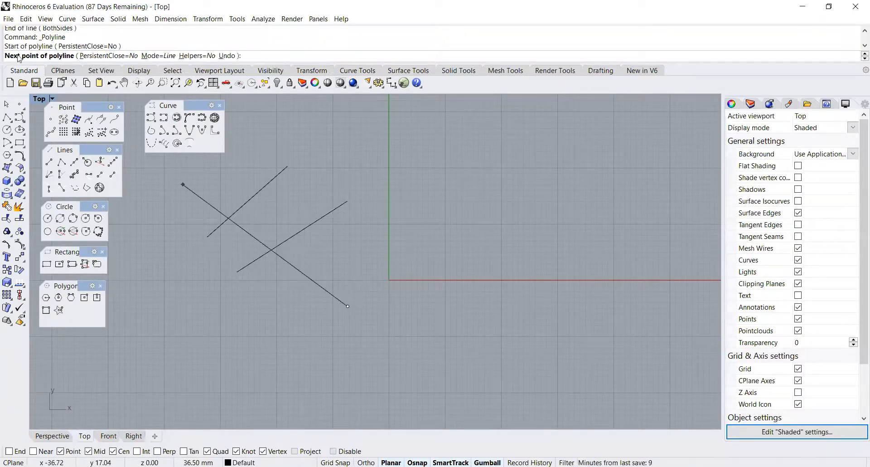
{"action": "scroll", "coordinate": [334, 299], "scroll_direction": "down", "scroll_amount": 4}
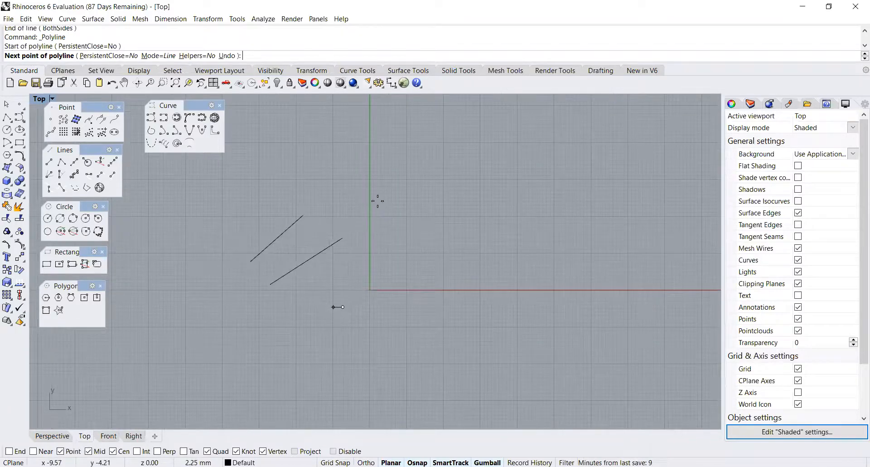
{"action": "left_click", "coordinate": [384, 170]}
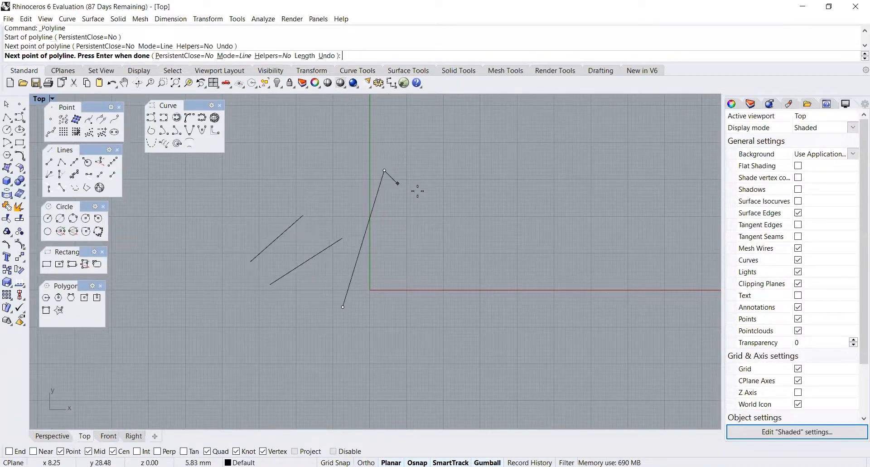
{"action": "left_click", "coordinate": [431, 194]}
{"action": "left_click", "coordinate": [487, 189]}
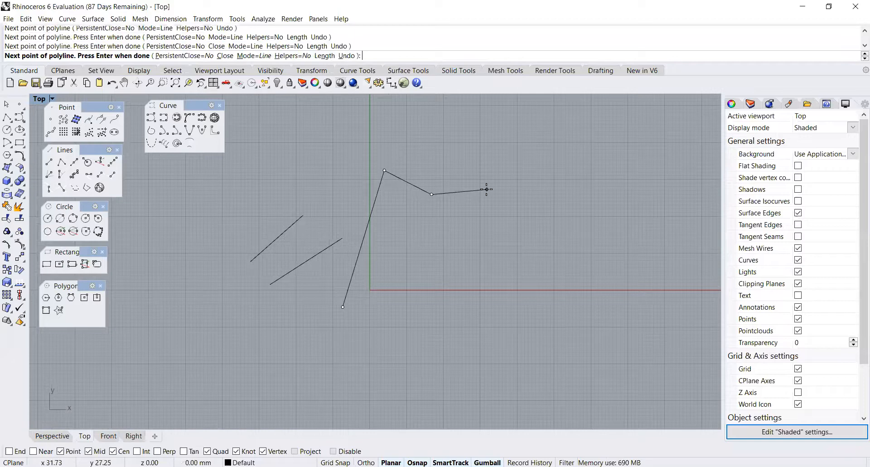
{"action": "left_click", "coordinate": [501, 149]}
{"action": "scroll", "coordinate": [424, 236], "scroll_direction": "down", "scroll_amount": 4}
{"action": "left_click", "coordinate": [510, 175]}
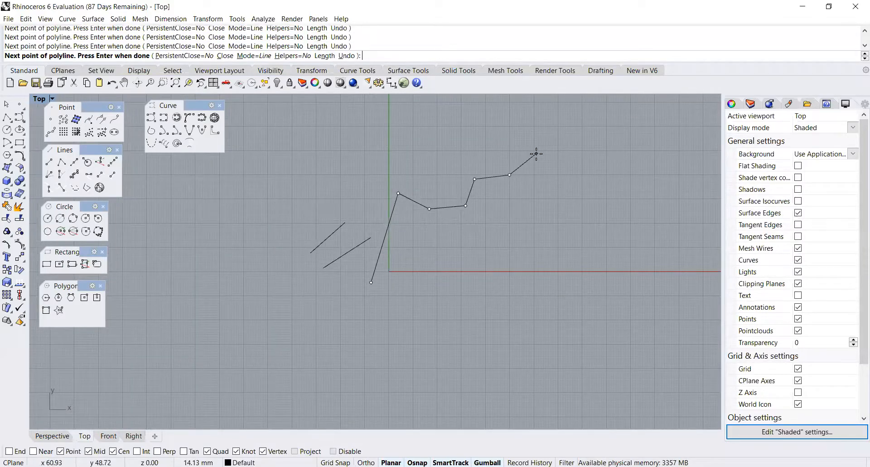
{"action": "left_click", "coordinate": [536, 154]}
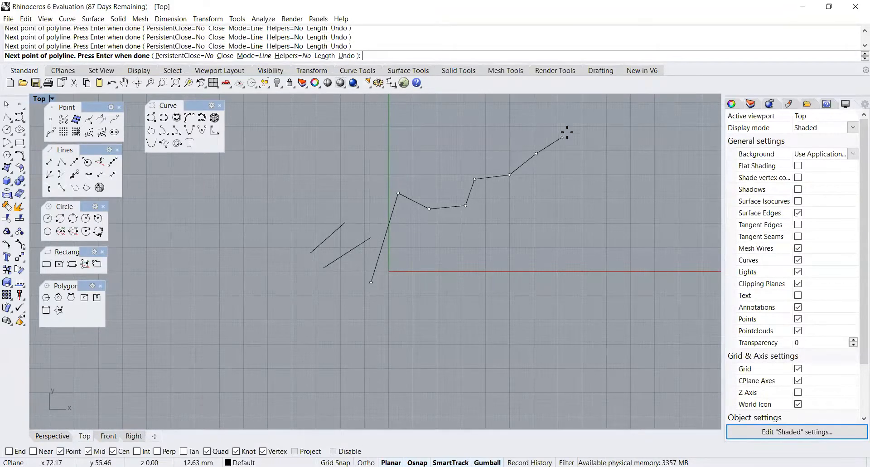
{"action": "left_click", "coordinate": [592, 166]}
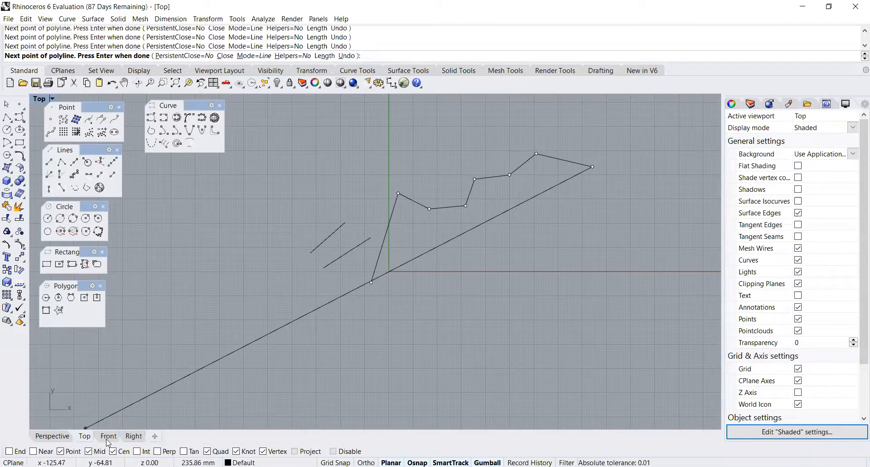
Continue the same polyline in the Front view with seven points that rise above the X axis and descend again, and finish it
{"action": "scroll", "coordinate": [442, 295], "scroll_direction": "down", "scroll_amount": 3}
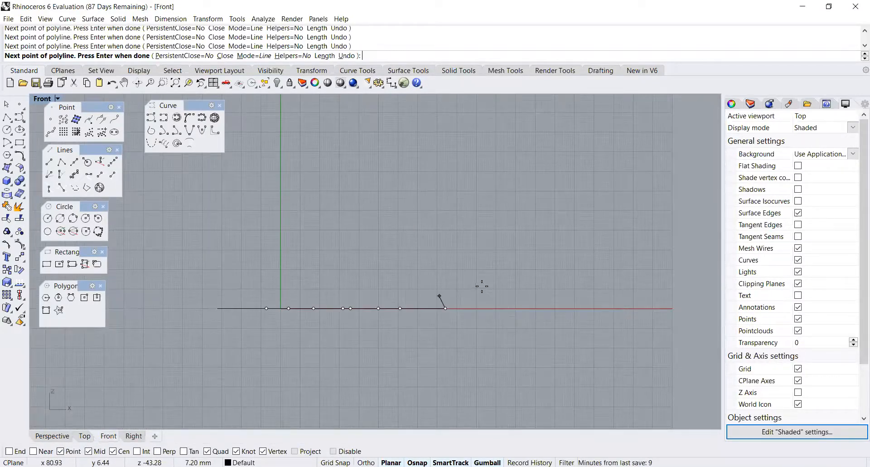
{"action": "scroll", "coordinate": [439, 296], "scroll_direction": "up", "scroll_amount": 2}
{"action": "left_click", "coordinate": [480, 278]}
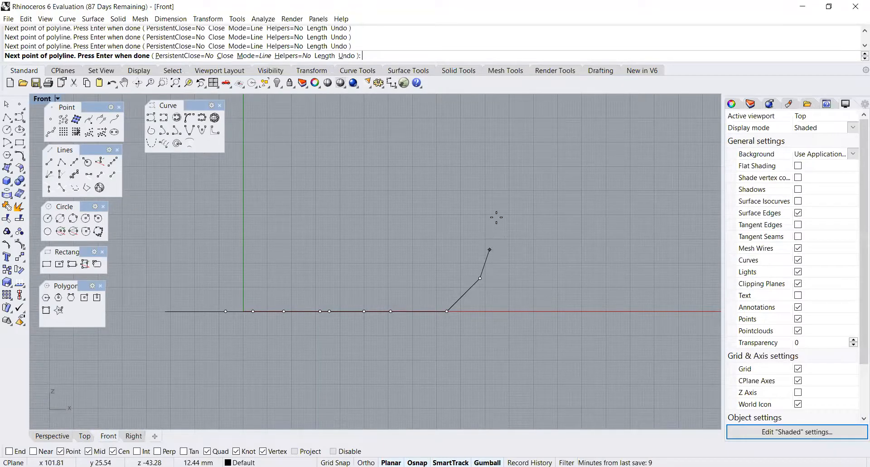
{"action": "left_click", "coordinate": [516, 184]}
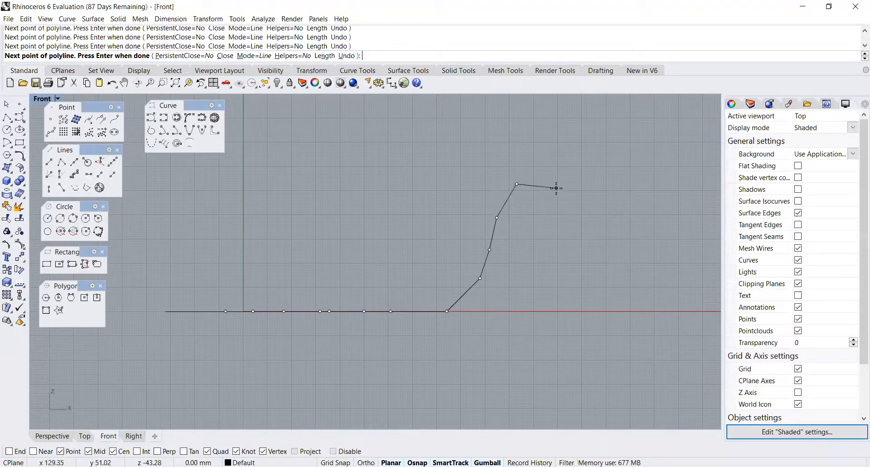
{"action": "left_click", "coordinate": [556, 187]}
{"action": "left_click", "coordinate": [574, 207]}
{"action": "left_click", "coordinate": [642, 237]}
{"action": "key", "text": "Return"}
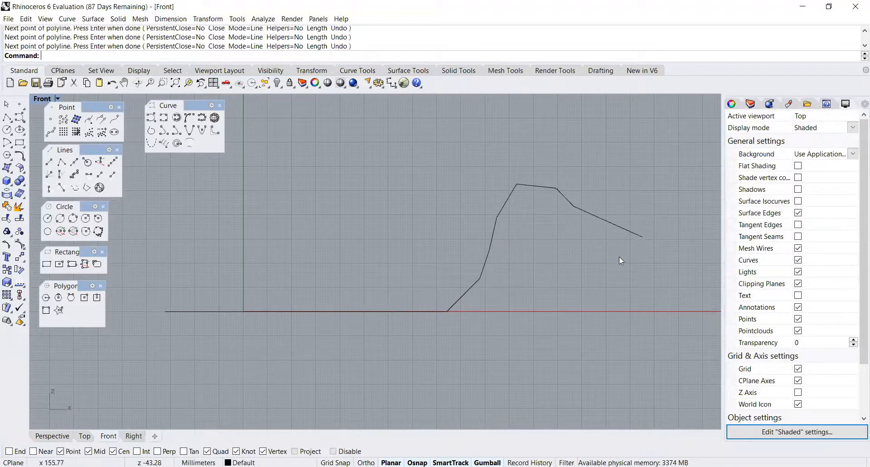
Inspect the polyline in the Perspective view and set that view's solid background color to a light red
{"action": "left_click", "coordinate": [52, 436]}
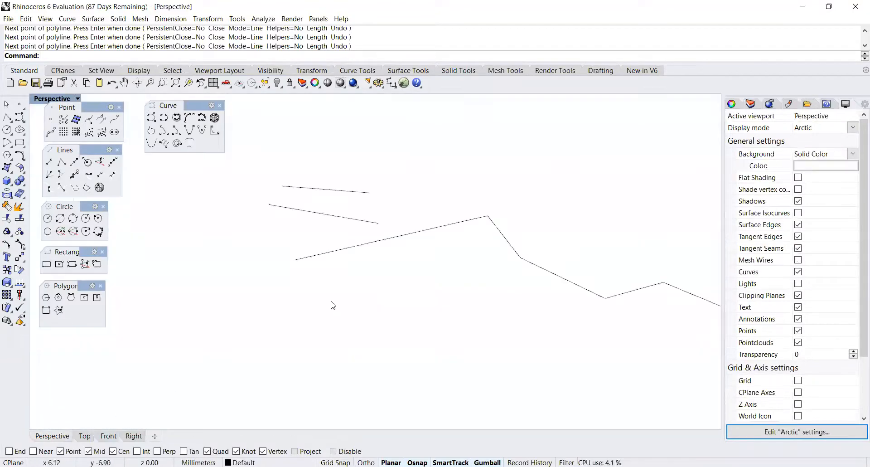
{"action": "right_click_drag", "start_coordinate": [330, 303], "coordinate": [572, 253]}
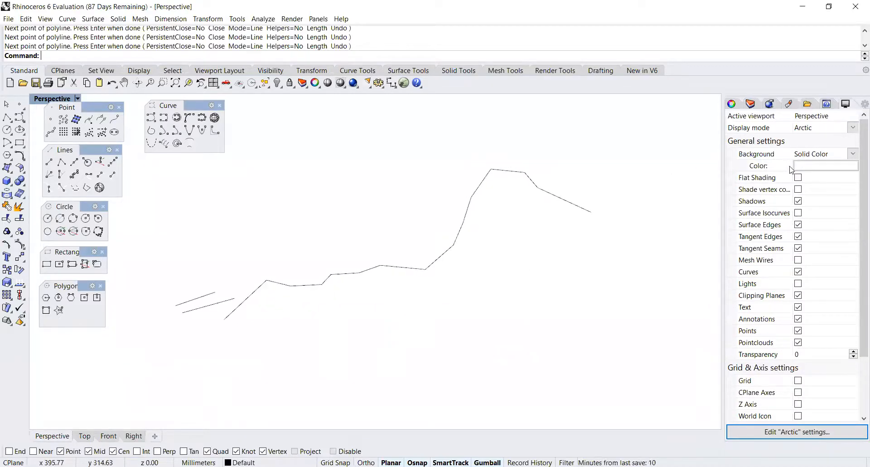
{"action": "left_click", "coordinate": [827, 155]}
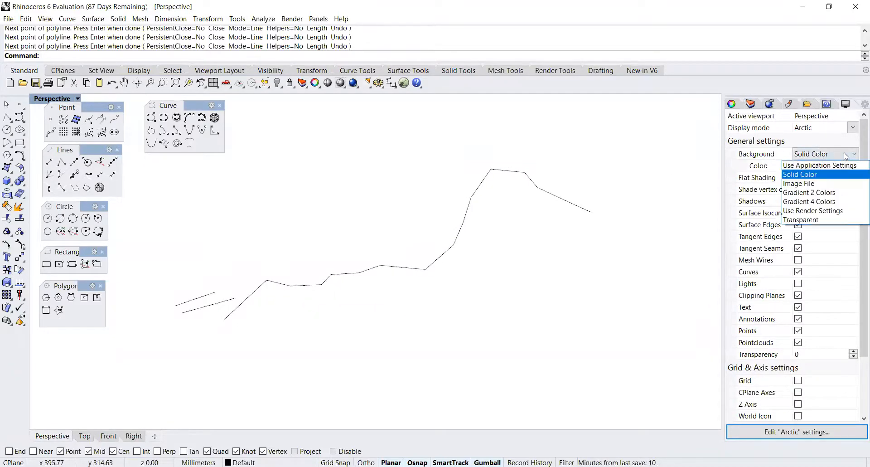
{"action": "left_click", "coordinate": [827, 172]}
{"action": "left_click", "coordinate": [827, 167]}
{"action": "left_click", "coordinate": [715, 178]}
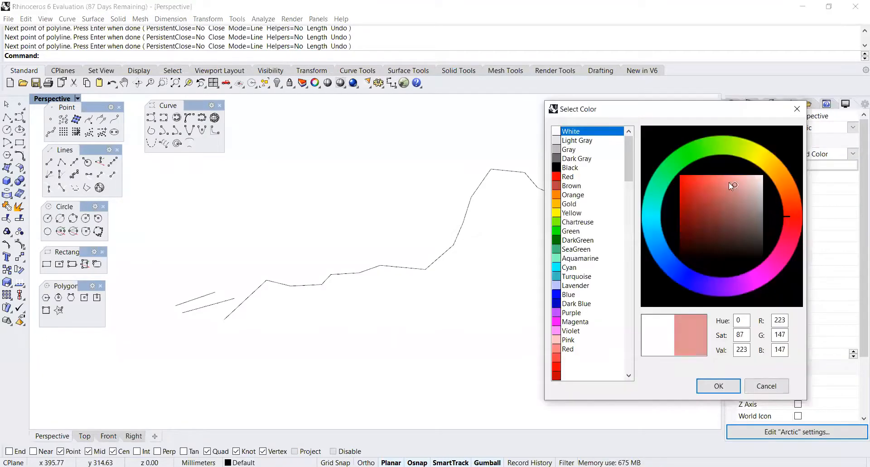
{"action": "left_click", "coordinate": [719, 385]}
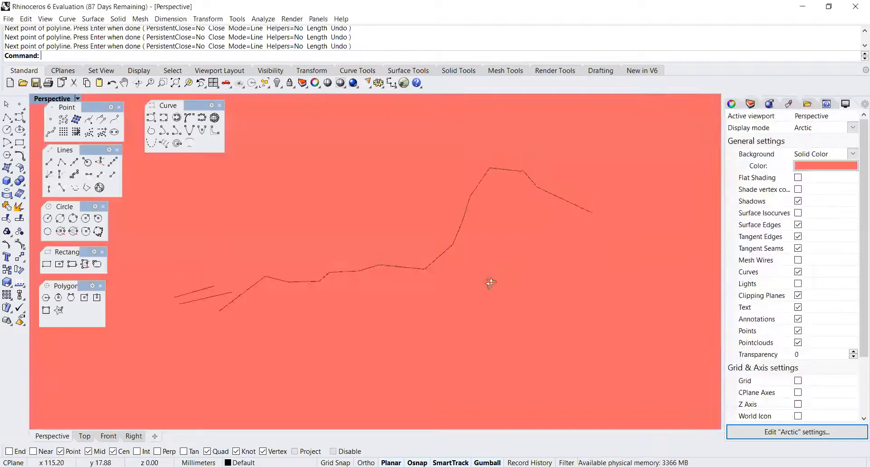
{"action": "right_click_drag", "start_coordinate": [491, 282], "coordinate": [665, 244]}
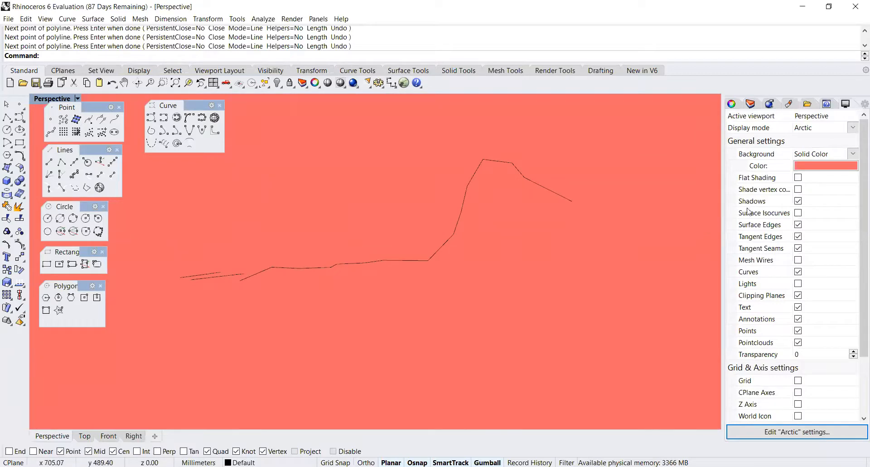
{"action": "scroll", "coordinate": [628, 281], "scroll_direction": "down", "scroll_amount": 5}
{"action": "right_click_drag", "start_coordinate": [628, 282], "coordinate": [592, 299]}
{"action": "scroll", "coordinate": [510, 295], "scroll_direction": "down", "scroll_amount": 5}
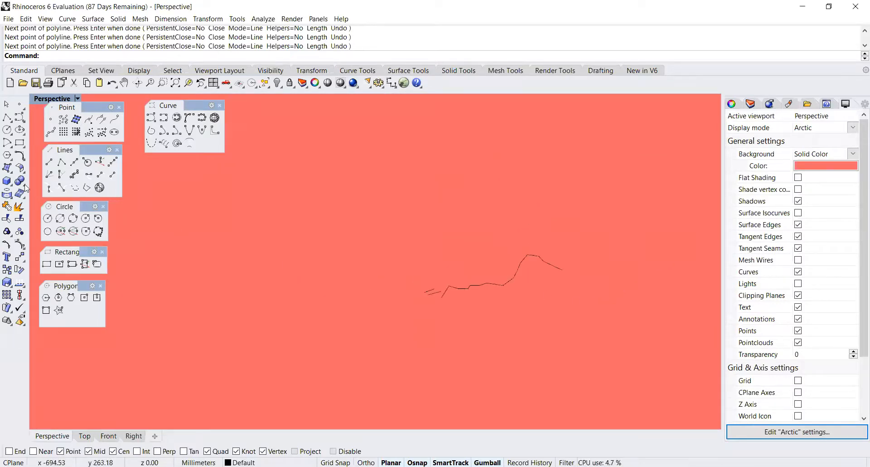
Draw a wide, very thin box around the lines and polyline in the Perspective view
{"action": "left_click", "coordinate": [7, 167]}
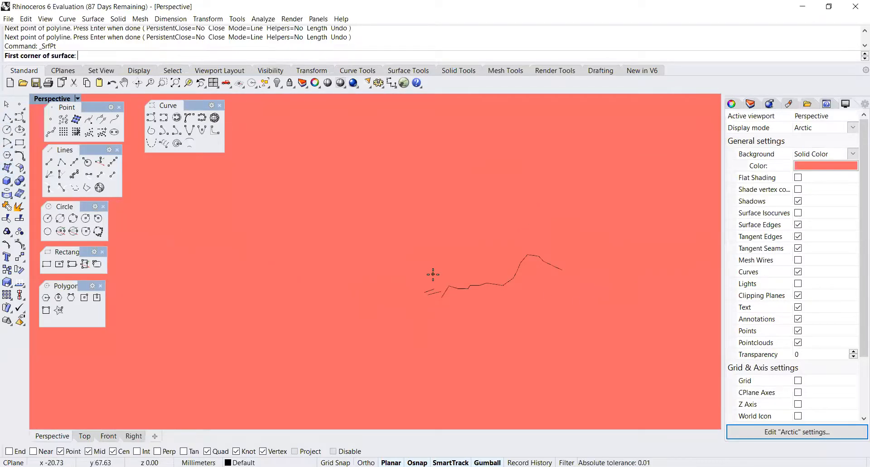
{"action": "key", "text": "Escape"}
{"action": "left_click", "coordinate": [7, 181]}
{"action": "left_click", "coordinate": [288, 209]}
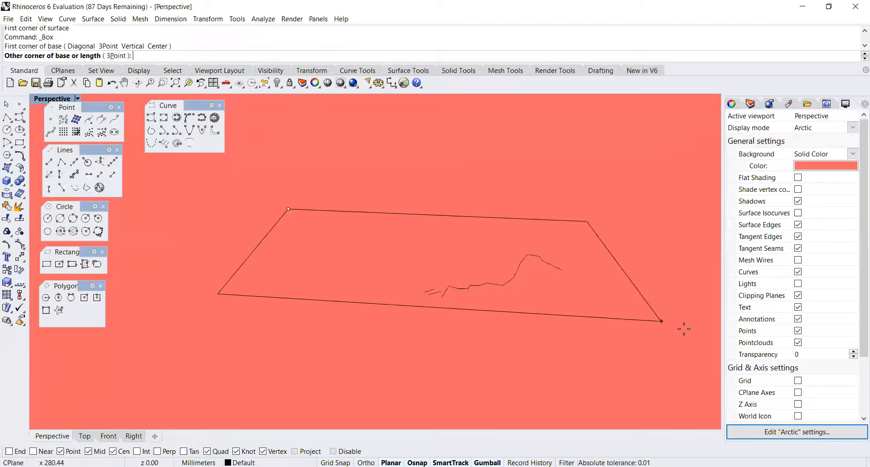
{"action": "left_click", "coordinate": [695, 374]}
{"action": "left_click", "coordinate": [695, 370]}
Move the polyline upward so that its full length clears the box's top face
{"action": "scroll", "coordinate": [515, 234], "scroll_direction": "up", "scroll_amount": 3}
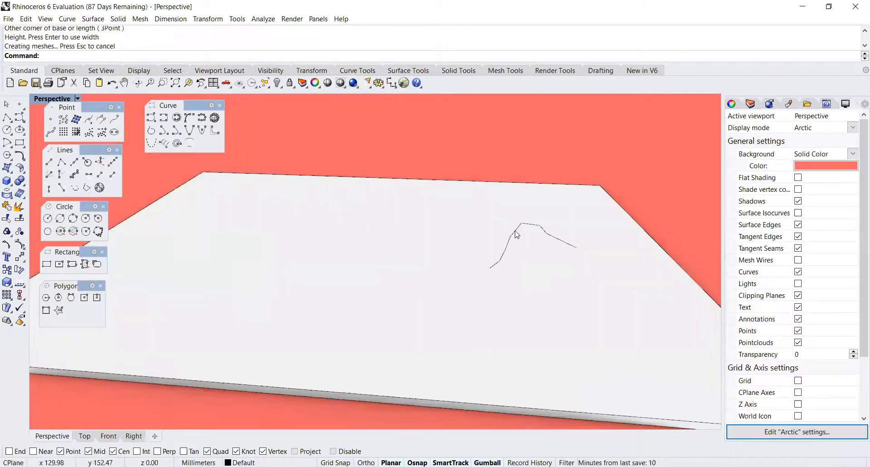
{"action": "left_click", "coordinate": [515, 235]}
{"action": "left_click_drag", "start_coordinate": [487, 223], "coordinate": [490, 204]}
{"action": "key", "text": "Escape"}
Examine the raised polyline's shape from several angles in the Perspective view and in the Front view
{"action": "scroll", "coordinate": [519, 247], "scroll_direction": "up", "scroll_amount": 5}
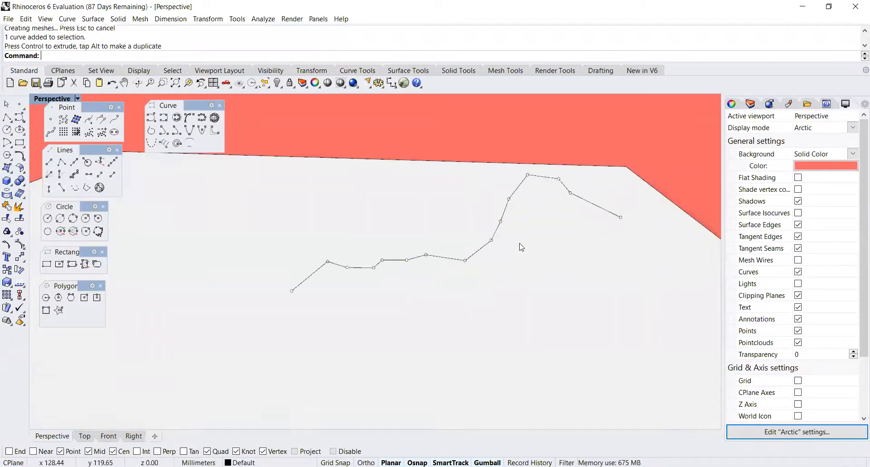
{"action": "right_click_drag", "start_coordinate": [520, 247], "coordinate": [517, 222]}
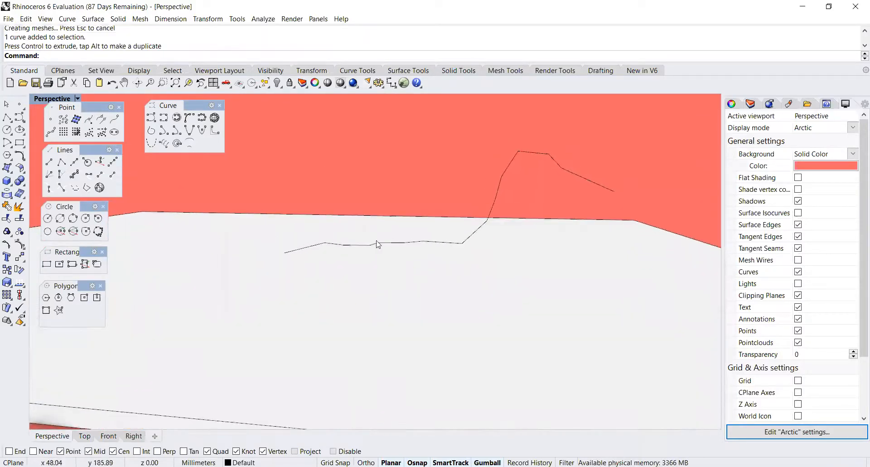
{"action": "left_click_drag", "start_coordinate": [255, 192], "coordinate": [458, 293]}
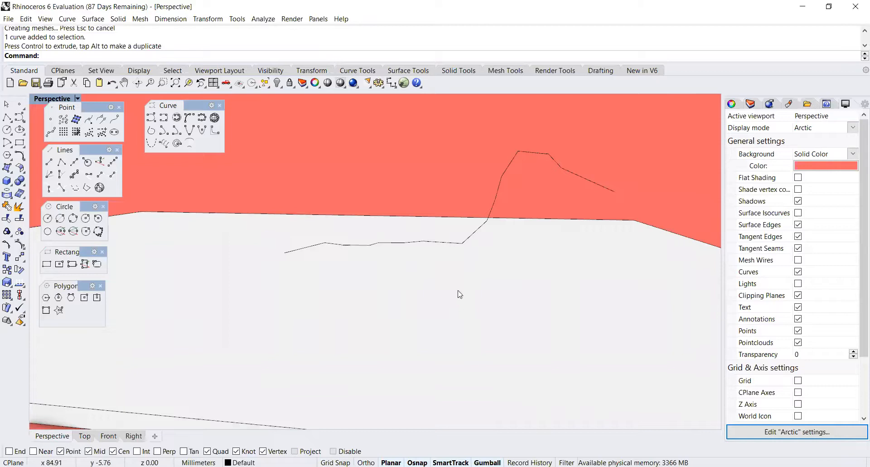
{"action": "left_click", "coordinate": [454, 246]}
{"action": "right_click_drag", "start_coordinate": [514, 181], "coordinate": [459, 161]}
{"action": "left_click", "coordinate": [460, 161]}
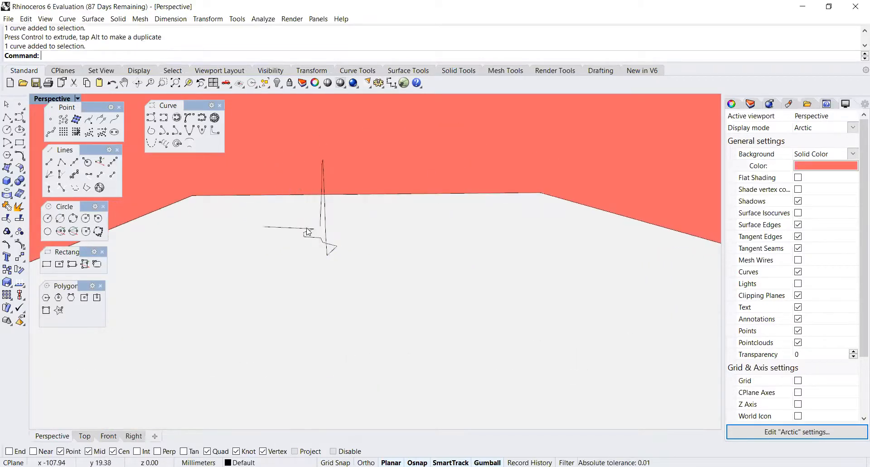
{"action": "scroll", "coordinate": [307, 232], "scroll_direction": "up", "scroll_amount": 1}
{"action": "right_click_drag", "start_coordinate": [264, 234], "coordinate": [311, 230]}
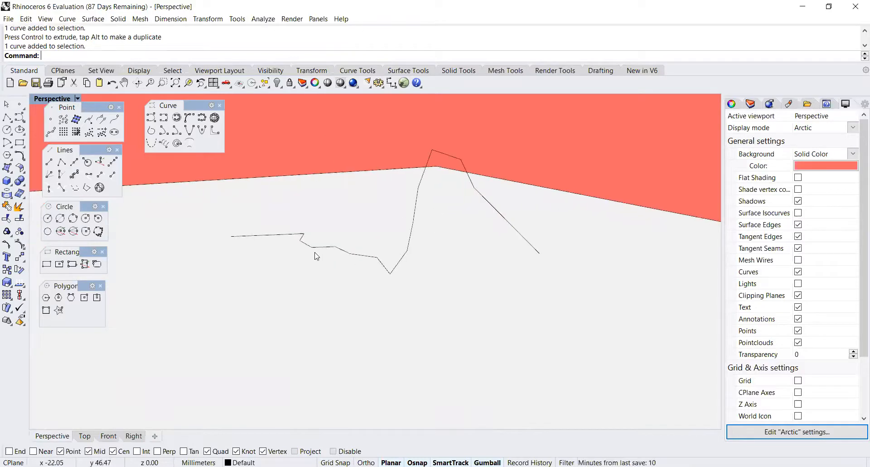
{"action": "right_click_drag", "start_coordinate": [482, 275], "coordinate": [395, 118]}
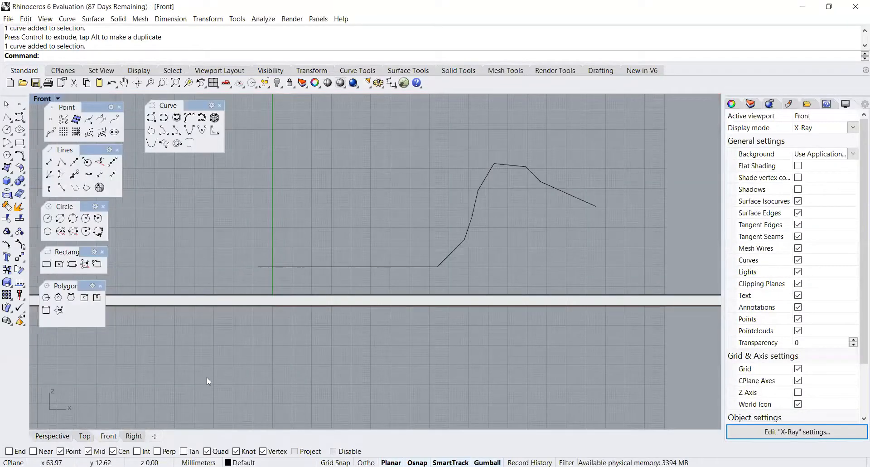
{"action": "scroll", "coordinate": [336, 329], "scroll_direction": "down", "scroll_amount": 1}
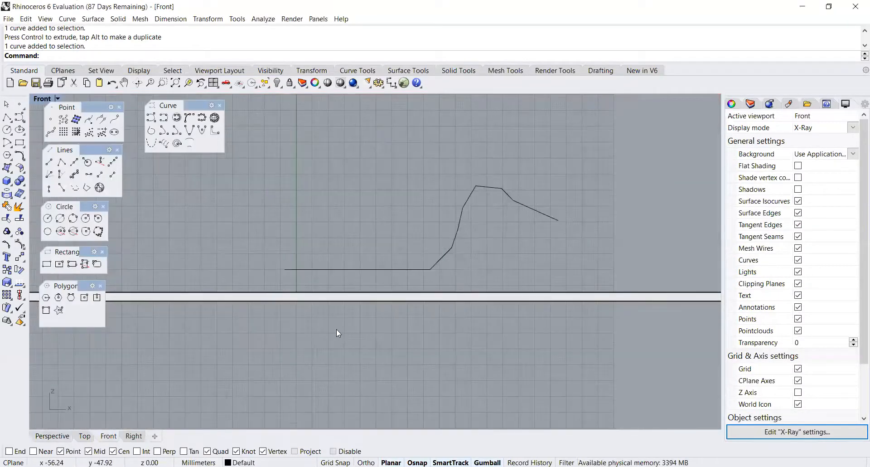
{"action": "scroll", "coordinate": [337, 329], "scroll_direction": "down", "scroll_amount": 2}
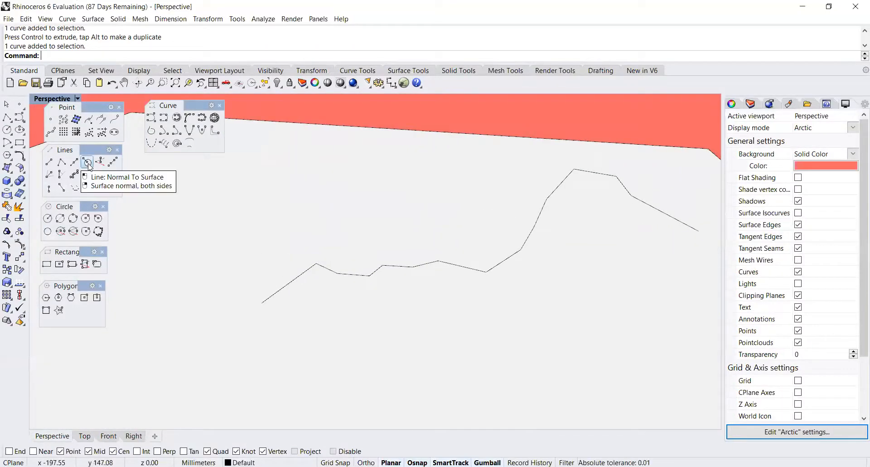
Create a four-sided surface from corner points on the empty ground beside the box in the Perspective view
{"action": "left_click", "coordinate": [7, 168]}
{"action": "scroll", "coordinate": [299, 190], "scroll_direction": "down", "scroll_amount": 4}
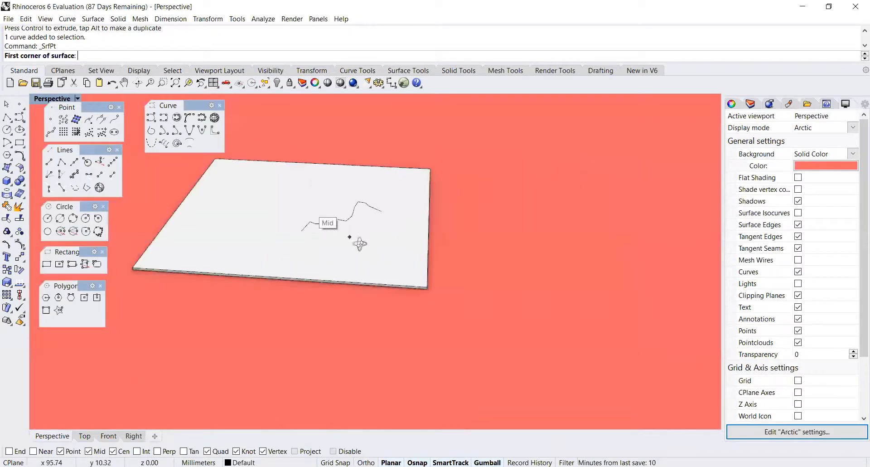
{"action": "left_click", "coordinate": [528, 195]}
{"action": "left_click", "coordinate": [504, 278]}
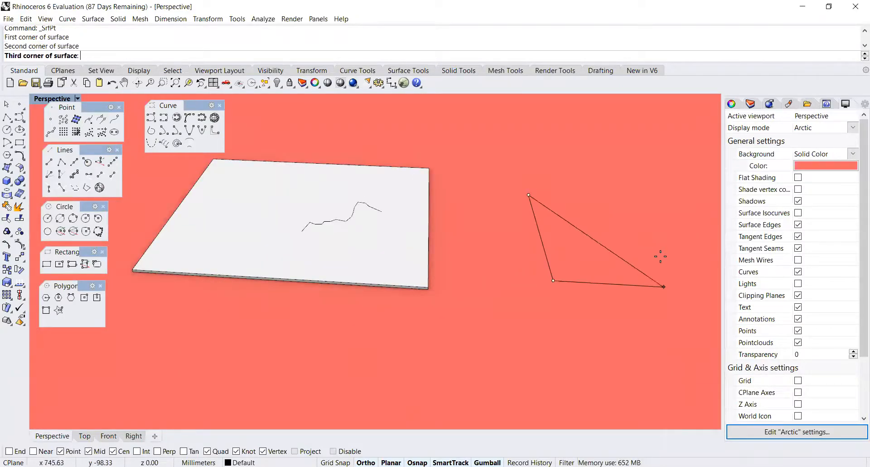
{"action": "left_click", "coordinate": [680, 281]}
{"action": "left_click", "coordinate": [663, 208]}
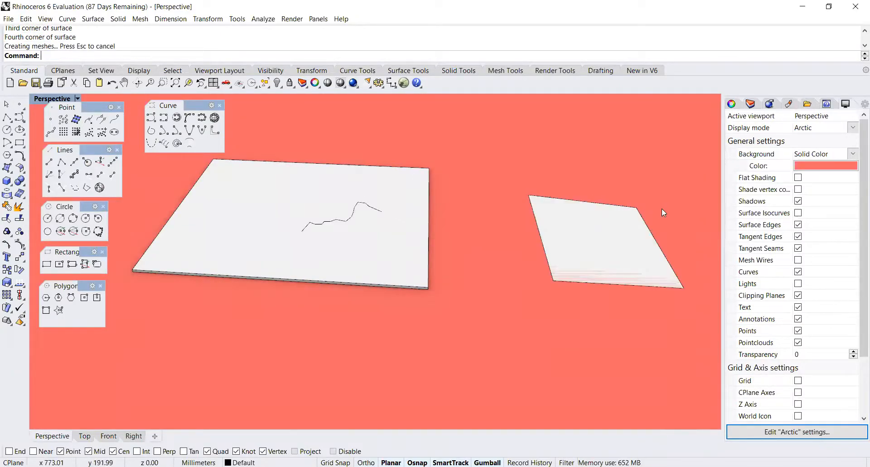
Rebuild the four-sided surface into a denser grid and raise the whole surface slightly
{"action": "left_click", "coordinate": [587, 235]}
{"action": "type", "text": "Re"}
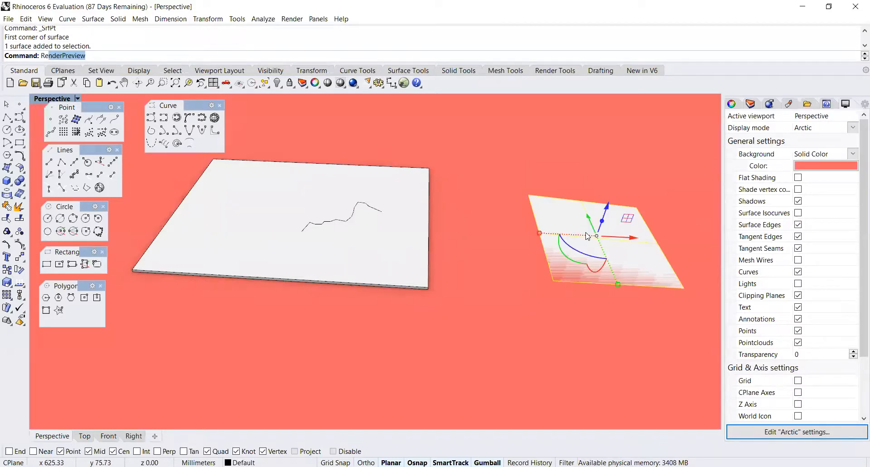
{"action": "type", "text": "build"}
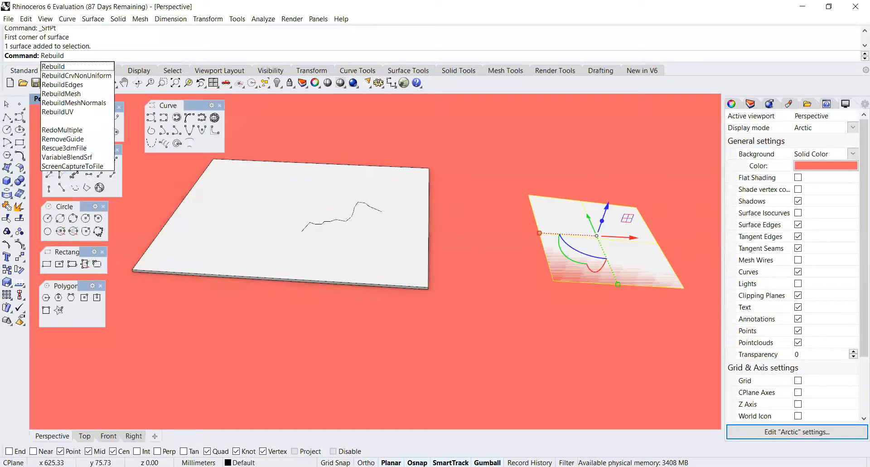
{"action": "key", "text": "Return"}
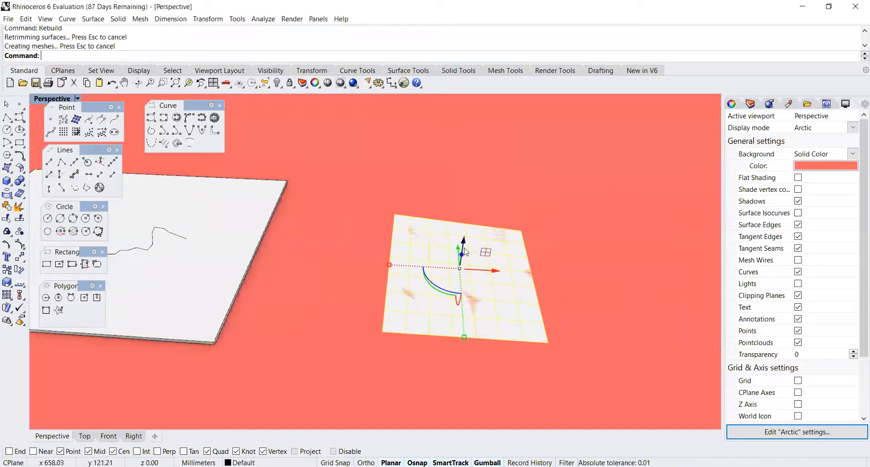
{"action": "left_click_drag", "start_coordinate": [463, 250], "coordinate": [463, 238]}
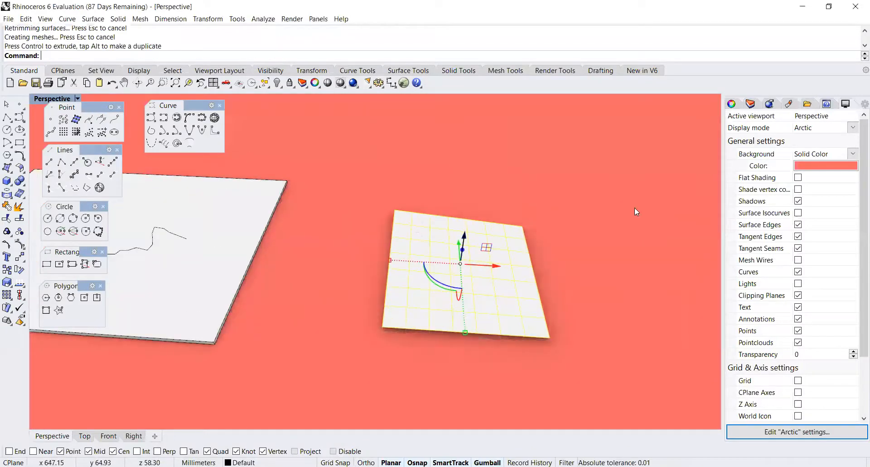
{"action": "left_click", "coordinate": [635, 207]}
Show the rebuilt surface's control points and raise two groups of them to form a low hump and a taller peak
{"action": "left_click", "coordinate": [452, 272]}
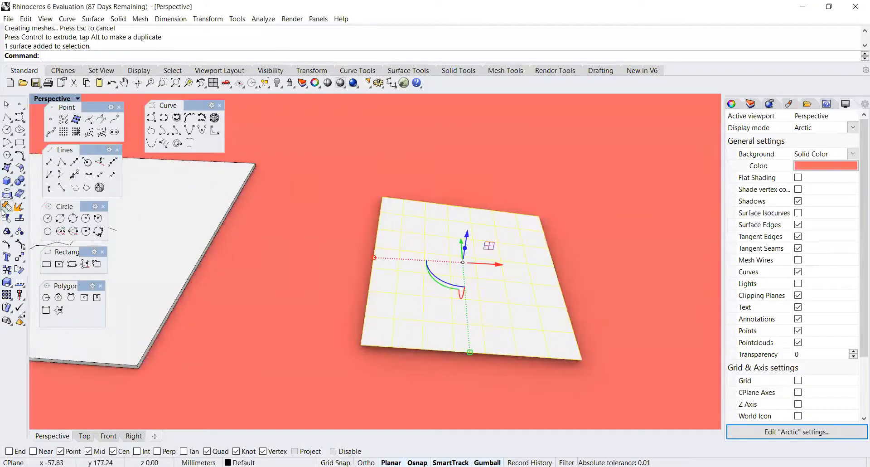
{"action": "left_click", "coordinate": [10, 244]}
{"action": "right_click_drag", "start_coordinate": [411, 256], "coordinate": [403, 233]}
{"action": "left_click_drag", "start_coordinate": [273, 230], "coordinate": [430, 291]}
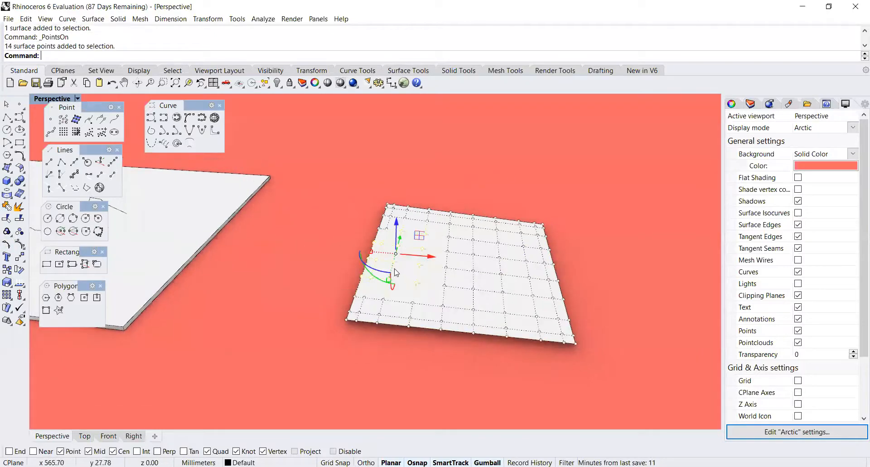
{"action": "left_click_drag", "start_coordinate": [399, 222], "coordinate": [501, 254]}
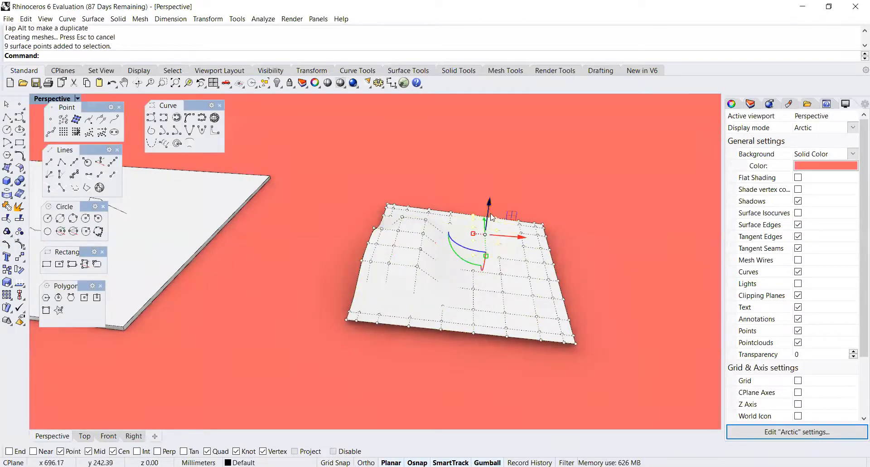
{"action": "left_click_drag", "start_coordinate": [488, 204], "coordinate": [509, 159]}
{"action": "key", "text": "Escape"}
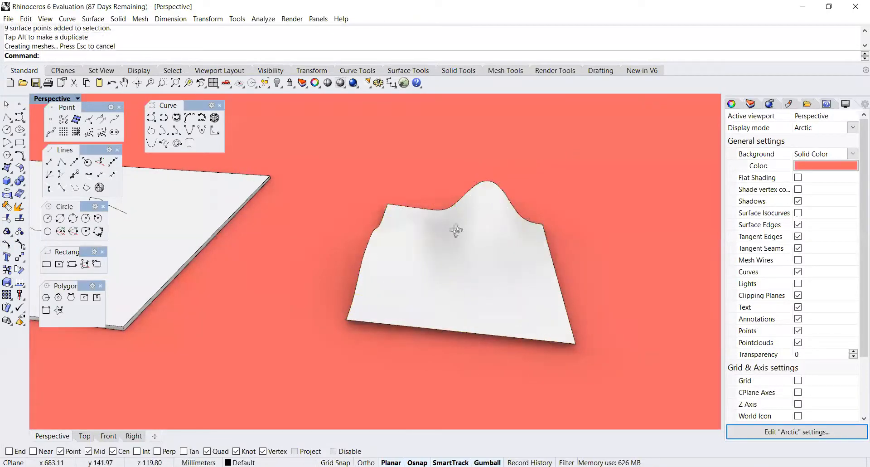
{"action": "right_click_drag", "start_coordinate": [456, 230], "coordinate": [454, 260]}
{"action": "scroll", "coordinate": [386, 223], "scroll_direction": "up", "scroll_amount": 4}
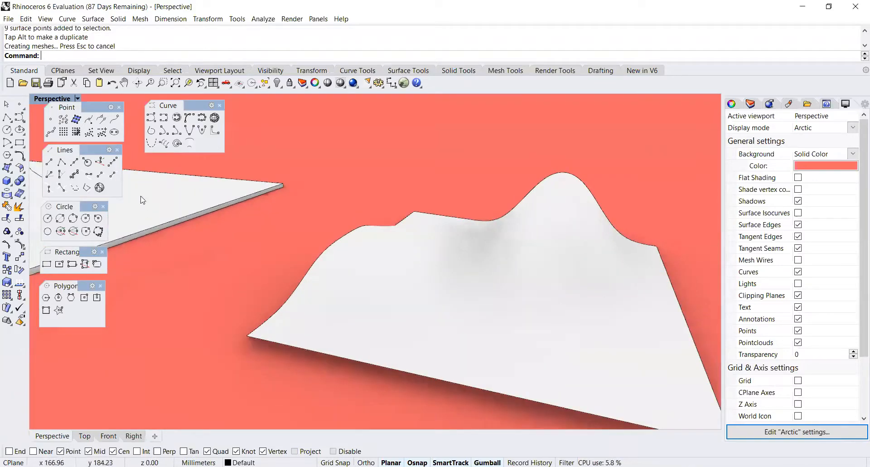
Draw a line normal to the deformed surface, starting on the low hump and pointing upward
{"action": "left_click", "coordinate": [87, 163]}
{"action": "left_click", "coordinate": [393, 262]}
{"action": "left_click", "coordinate": [399, 225]}
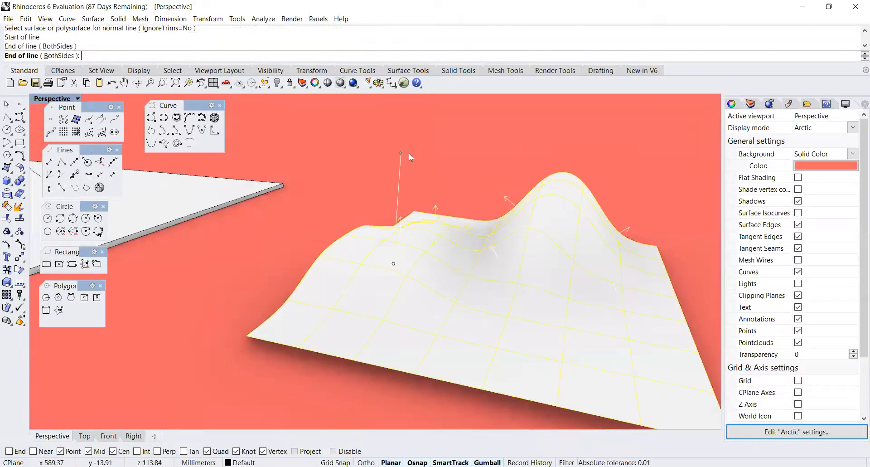
{"action": "left_click", "coordinate": [409, 155]}
{"action": "right_click_drag", "start_coordinate": [422, 190], "coordinate": [456, 240]}
{"action": "scroll", "coordinate": [436, 300], "scroll_direction": "up", "scroll_amount": 2}
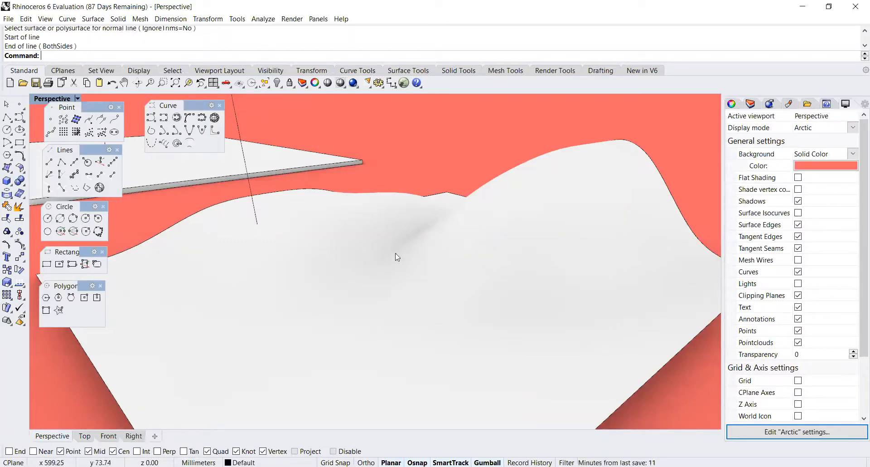
Draw two more surface-normal lines, starting at different spots around the dip and the peak's slope
{"action": "scroll", "coordinate": [424, 247], "scroll_direction": "down", "scroll_amount": 2}
{"action": "scroll", "coordinate": [489, 246], "scroll_direction": "up", "scroll_amount": 2}
{"action": "right_click", "coordinate": [488, 235]}
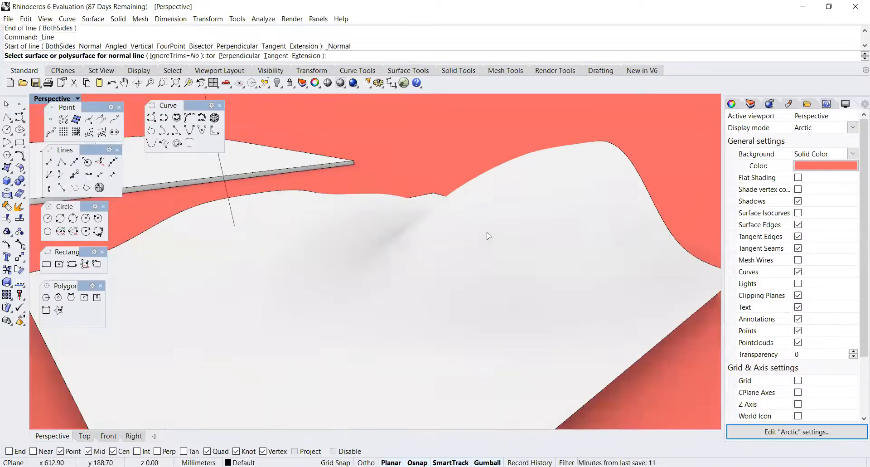
{"action": "left_click", "coordinate": [460, 241]}
{"action": "left_click", "coordinate": [427, 249]}
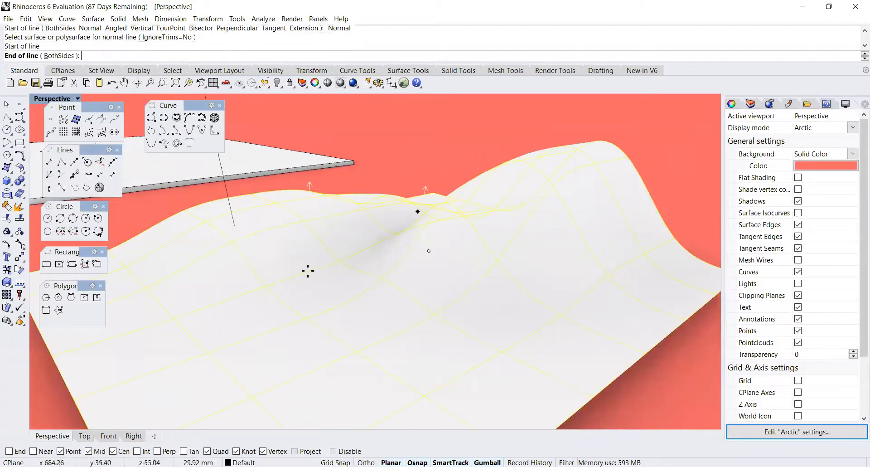
{"action": "left_click", "coordinate": [335, 142]}
{"action": "mouse_move", "coordinate": [485, 205]}
{"action": "right_mouse_down"}
{"action": "mouse_move", "coordinate": [559, 205]}
{"action": "mouse_move", "coordinate": [519, 241]}
{"action": "mouse_move", "coordinate": [497, 205]}
{"action": "mouse_move", "coordinate": [477, 194]}
{"action": "right_mouse_up"}
{"action": "right_click", "coordinate": [476, 194]}
{"action": "left_click", "coordinate": [477, 194]}
{"action": "left_click", "coordinate": [472, 199]}
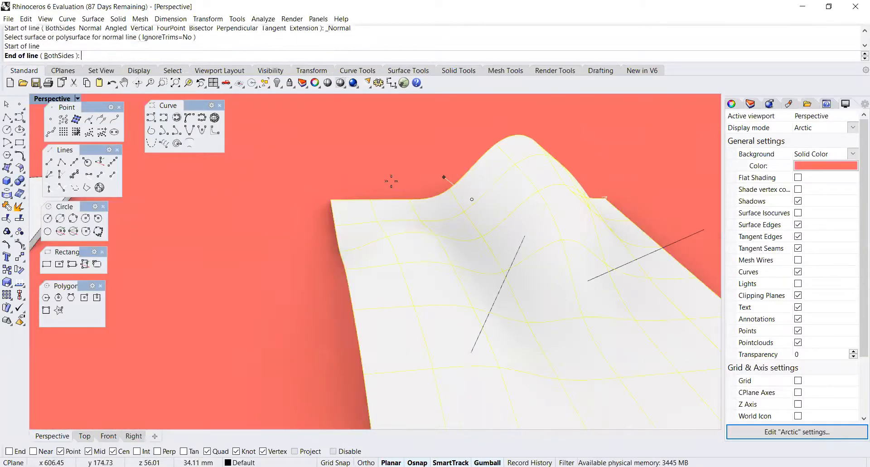
{"action": "left_click", "coordinate": [331, 142]}
Draw a fourth surface-normal line from the far slope of the peak and view all the normals together
{"action": "right_click_drag", "start_coordinate": [535, 212], "coordinate": [554, 224]}
{"action": "right_click", "coordinate": [553, 223]}
{"action": "left_click", "coordinate": [555, 222]}
{"action": "left_click", "coordinate": [573, 203]}
{"action": "left_click", "coordinate": [634, 149]}
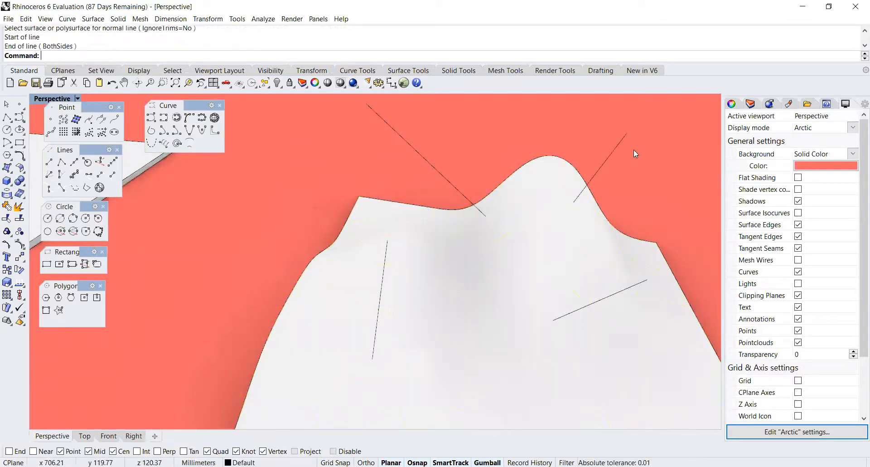
{"action": "scroll", "coordinate": [476, 202], "scroll_direction": "down", "scroll_amount": 5}
{"action": "right_click_drag", "start_coordinate": [441, 261], "coordinate": [348, 219]}
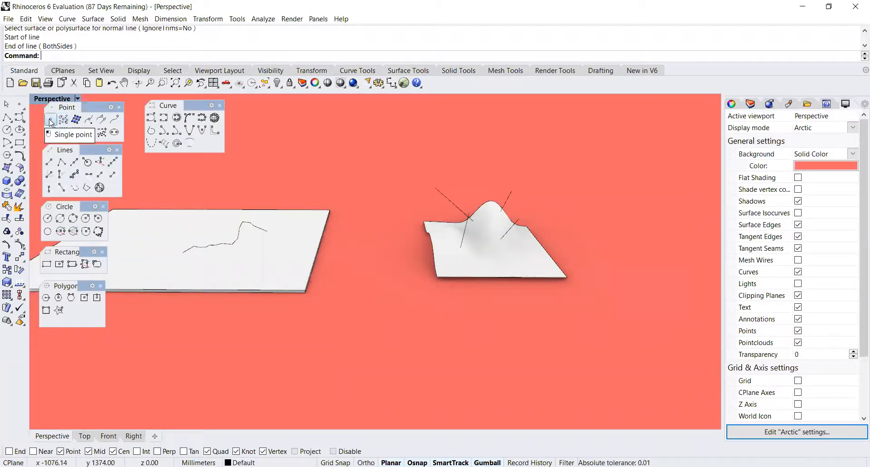
Place two single points in the empty area below the box in the Top view
{"action": "left_click", "coordinate": [49, 119]}
{"action": "left_click", "coordinate": [85, 435]}
{"action": "scroll", "coordinate": [408, 253], "scroll_direction": "down", "scroll_amount": 15}
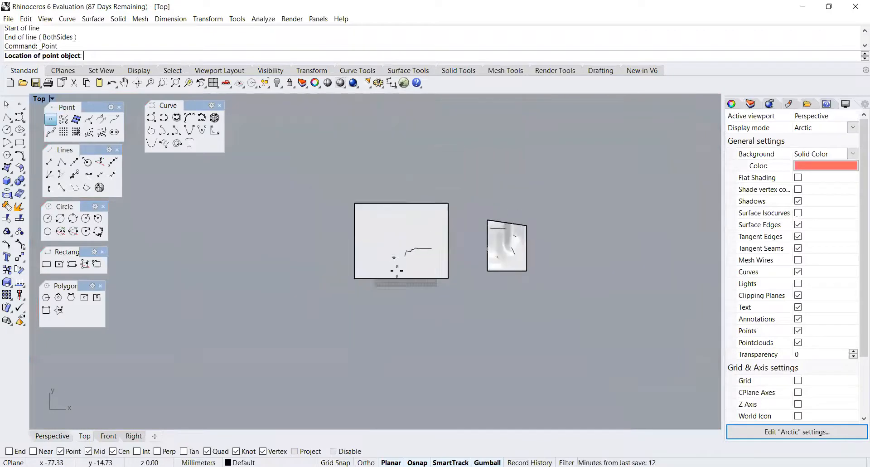
{"action": "right_click_drag", "start_coordinate": [396, 265], "coordinate": [345, 187]}
{"action": "scroll", "coordinate": [345, 256], "scroll_direction": "up", "scroll_amount": 4}
{"action": "left_click", "coordinate": [313, 295]}
{"action": "scroll", "coordinate": [319, 271], "scroll_direction": "up", "scroll_amount": 6}
{"action": "right_click", "coordinate": [336, 259]}
{"action": "left_click", "coordinate": [338, 237]}
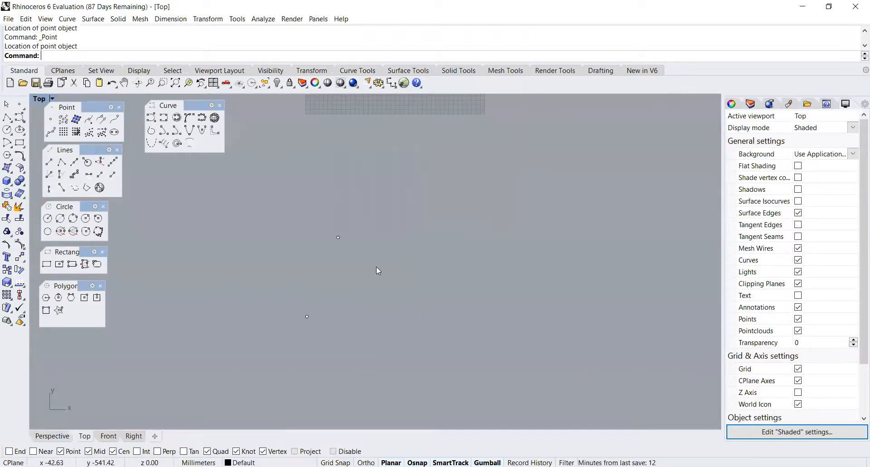
Place four more single points in the Top view, scattered diagonally upward toward positive X
{"action": "right_click", "coordinate": [374, 266]}
{"action": "left_click", "coordinate": [383, 274]}
{"action": "right_click", "coordinate": [403, 206]}
{"action": "left_click", "coordinate": [406, 199]}
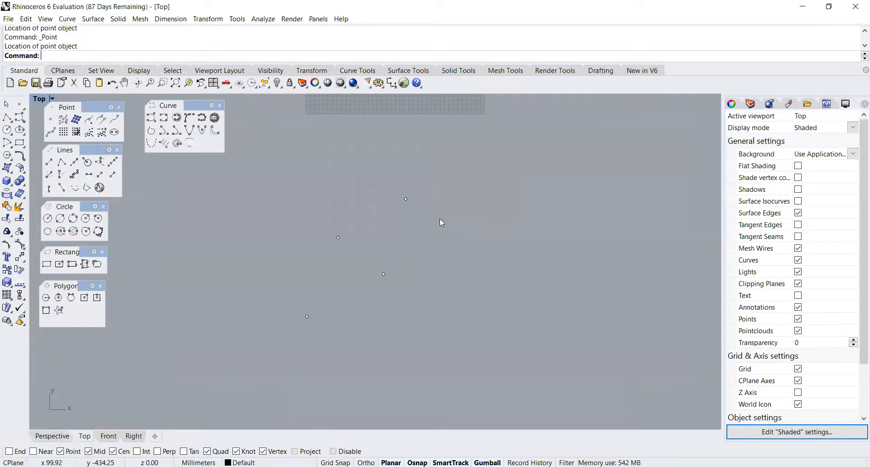
{"action": "right_click", "coordinate": [439, 219]}
{"action": "left_click", "coordinate": [455, 202]}
{"action": "right_click", "coordinate": [491, 148]}
{"action": "left_click", "coordinate": [502, 145]}
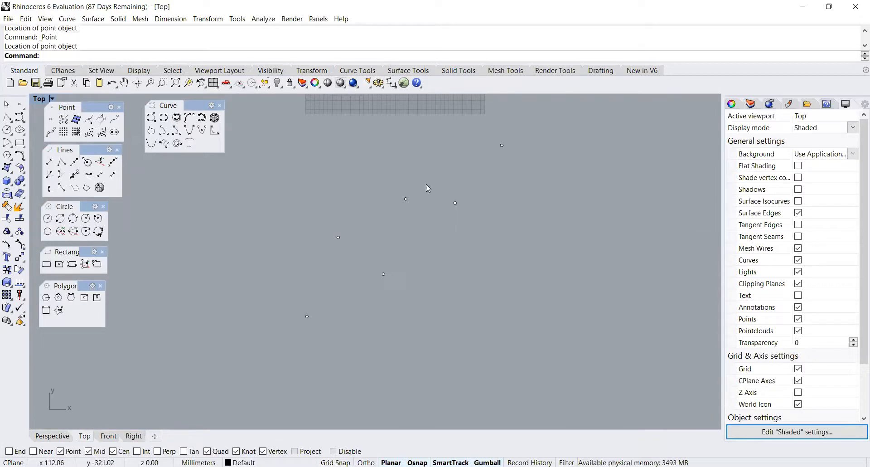
Fit a line through all six scattered points in the Top view
{"action": "left_click", "coordinate": [74, 175]}
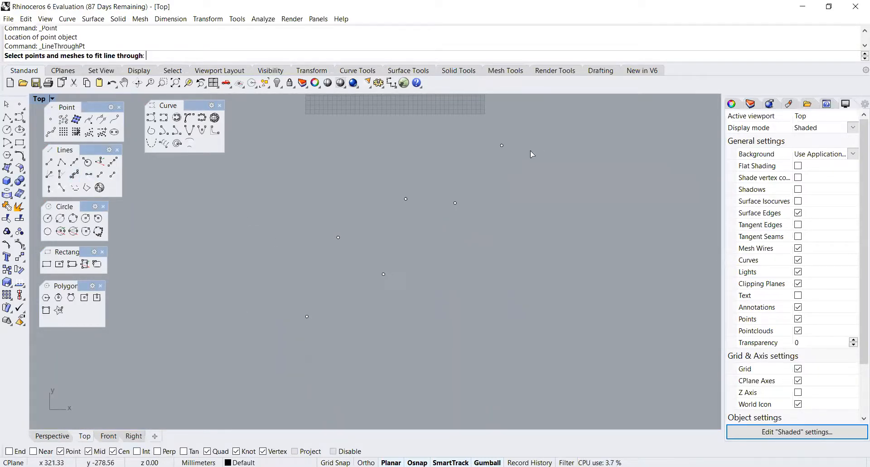
{"action": "left_click_drag", "start_coordinate": [264, 360], "coordinate": [559, 130]}
{"action": "key", "text": "Return"}
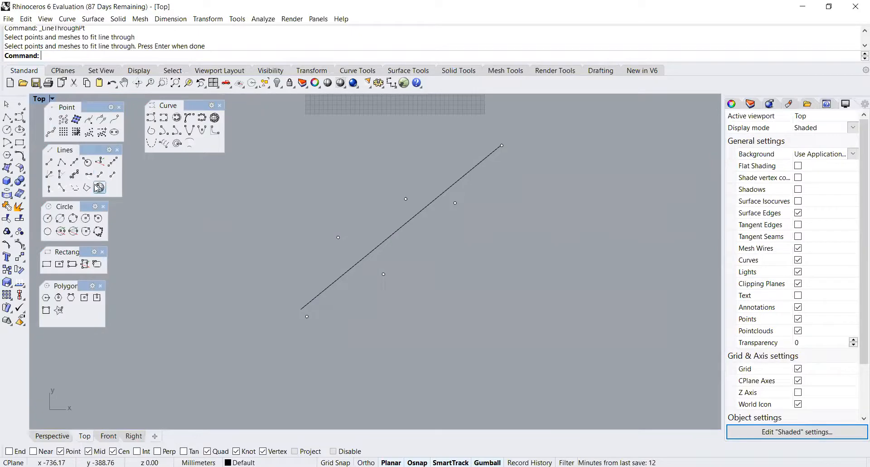
Try moving the fitted line toward negative X, then undo the move and delete the line
{"action": "left_click", "coordinate": [462, 179]}
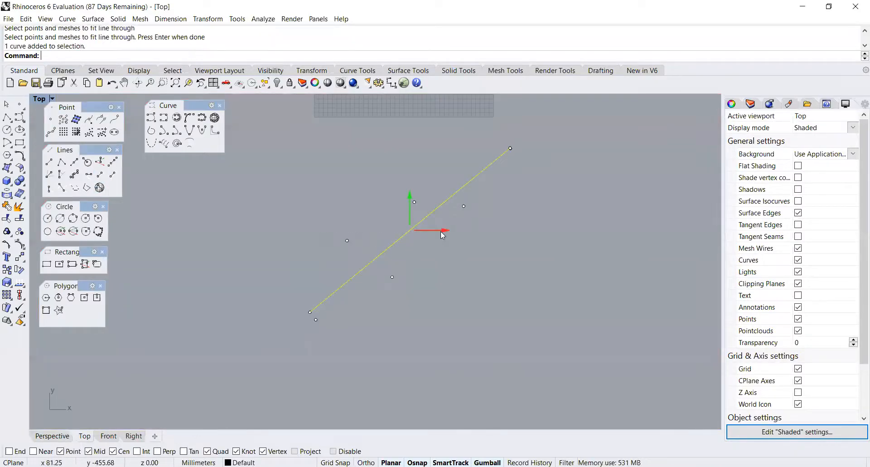
{"action": "left_click_drag", "start_coordinate": [440, 231], "coordinate": [347, 222]}
{"action": "left_click", "coordinate": [307, 309]}
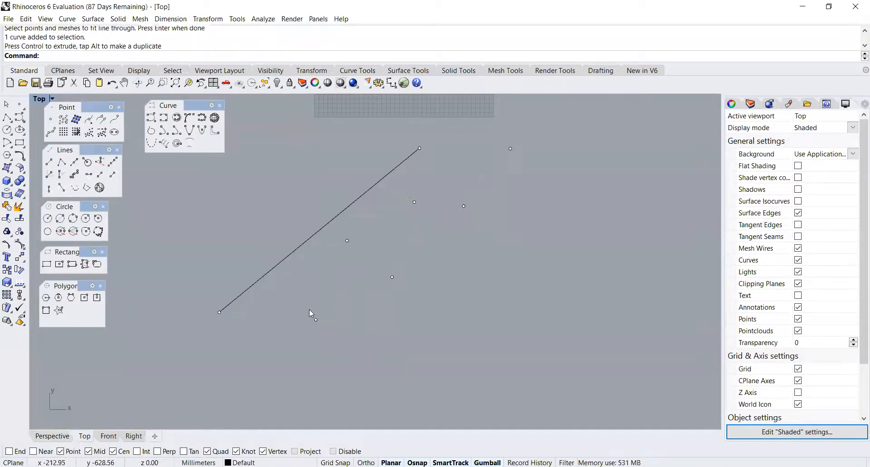
{"action": "key", "text": "ctrl+z"}
{"action": "key", "text": "Delete"}
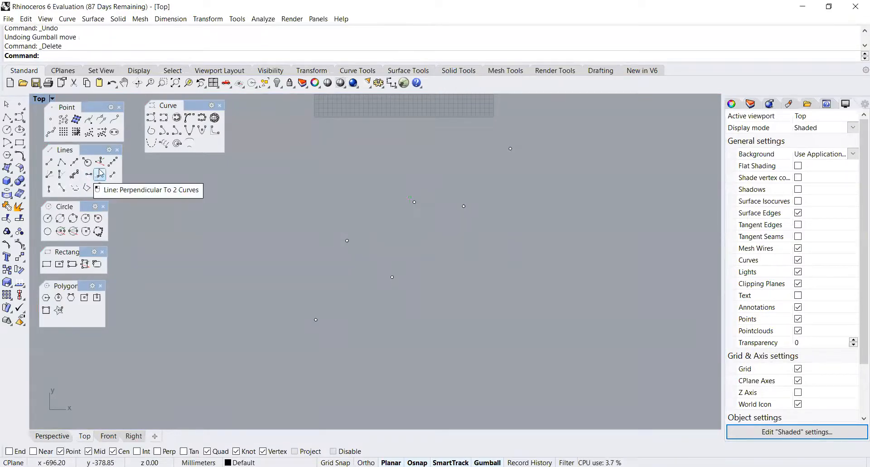
Create a new best-fit line through the six scattered points with the line-through-points tool
{"action": "left_click", "coordinate": [67, 175]}
{"action": "left_click_drag", "start_coordinate": [262, 132], "coordinate": [579, 356]}
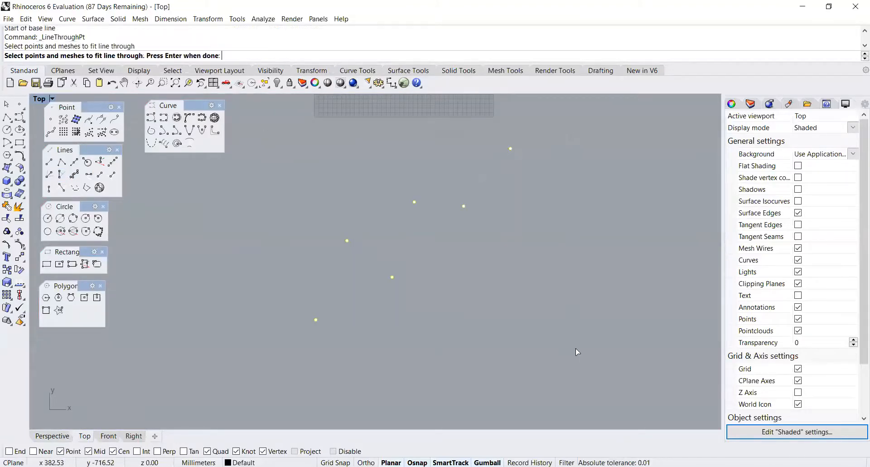
{"action": "key", "text": "Return"}
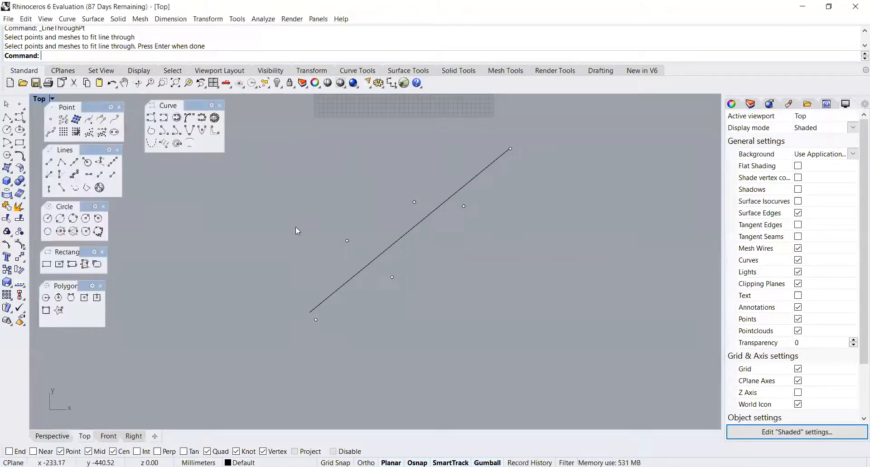
Select the box alone, then window-select it together with the curves inside its outline
{"action": "scroll", "coordinate": [296, 226], "scroll_direction": "down", "scroll_amount": 3}
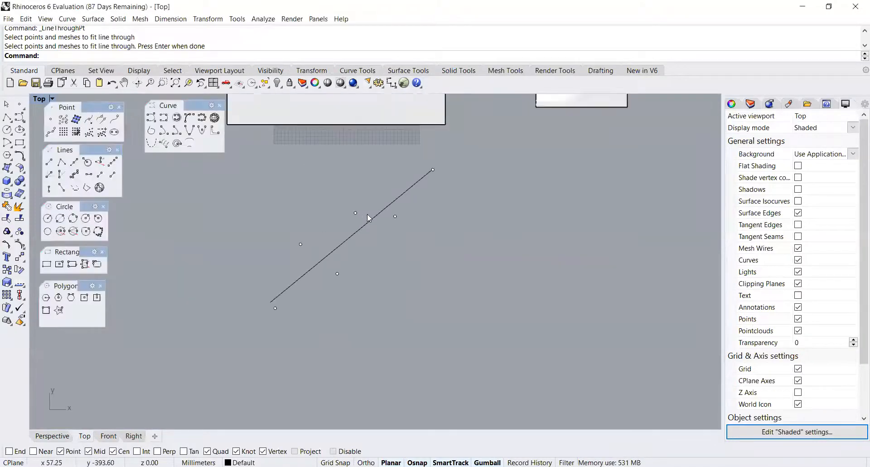
{"action": "scroll", "coordinate": [401, 155], "scroll_direction": "up", "scroll_amount": 1}
{"action": "scroll", "coordinate": [400, 156], "scroll_direction": "up", "scroll_amount": 2}
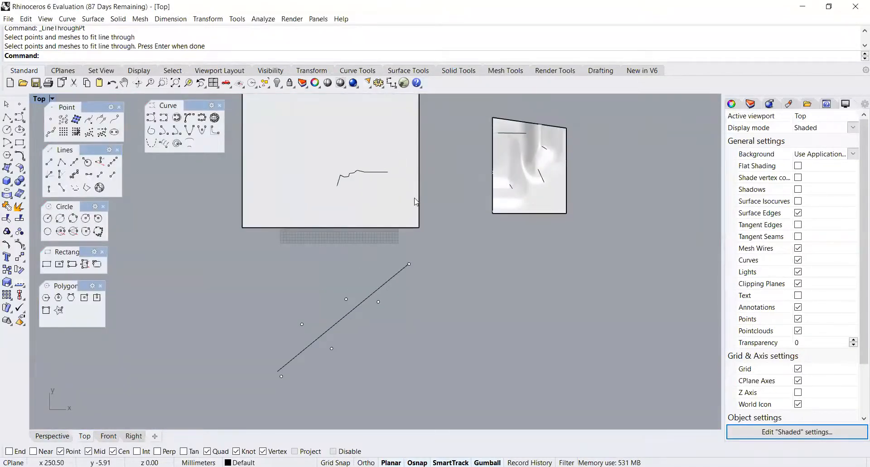
{"action": "scroll", "coordinate": [364, 254], "scroll_direction": "down", "scroll_amount": 2}
{"action": "left_click", "coordinate": [325, 197]}
{"action": "scroll", "coordinate": [277, 129], "scroll_direction": "up", "scroll_amount": 2}
{"action": "left_click", "coordinate": [274, 129]}
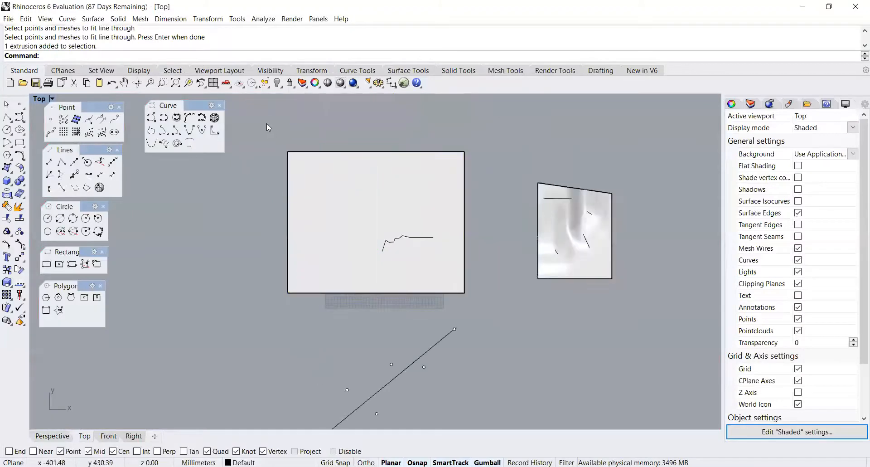
{"action": "left_click_drag", "start_coordinate": [270, 129], "coordinate": [236, 126]}
{"action": "scroll", "coordinate": [367, 194], "scroll_direction": "down", "scroll_amount": 1}
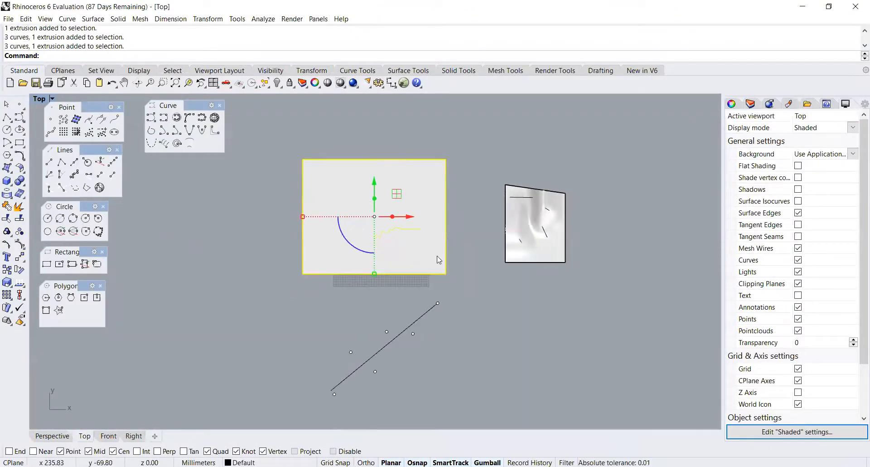
Window-select the box and its curves again, remove only the box from the selection, and clear the rest
{"action": "scroll", "coordinate": [437, 257], "scroll_direction": "up", "scroll_amount": 1}
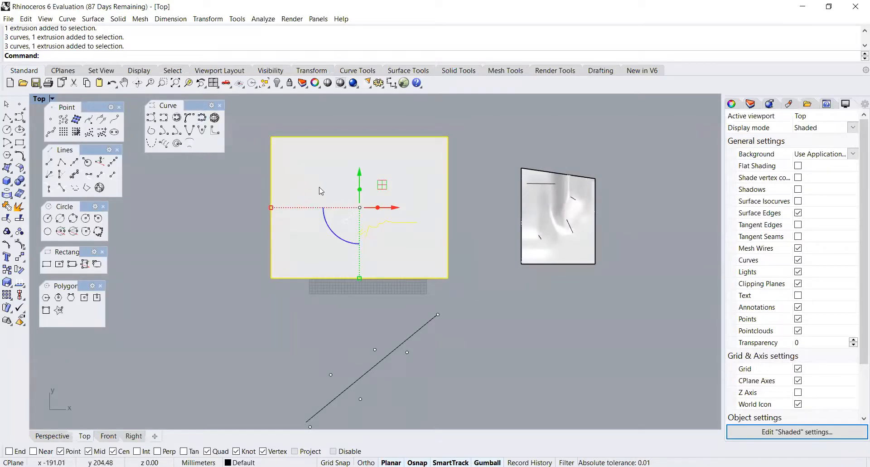
{"action": "scroll", "coordinate": [328, 199], "scroll_direction": "down", "scroll_amount": 1}
{"action": "key", "text": "Escape"}
{"action": "mouse_move", "coordinate": [269, 130]}
{"action": "left_mouse_down"}
{"action": "mouse_move", "coordinate": [414, 254]}
{"action": "mouse_move", "coordinate": [474, 272]}
{"action": "mouse_move", "coordinate": [275, 130]}
{"action": "left_mouse_up"}
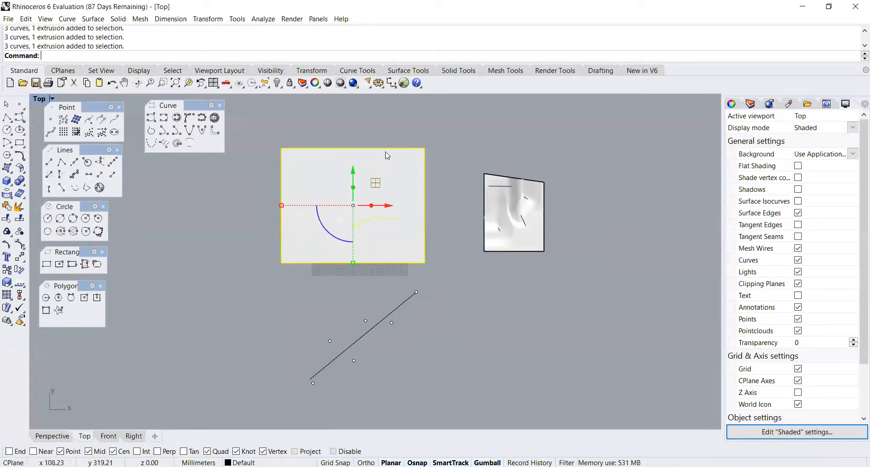
{"action": "left_click", "coordinate": [395, 160], "text": "ctrl"}
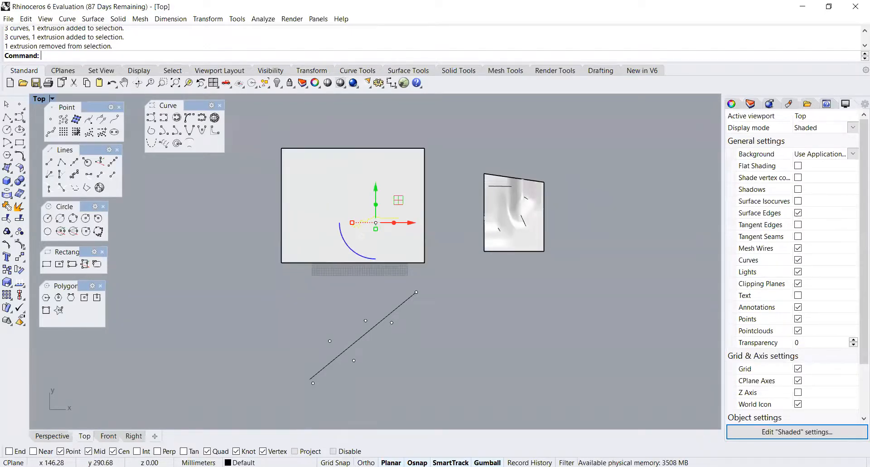
{"action": "left_click", "coordinate": [457, 234]}
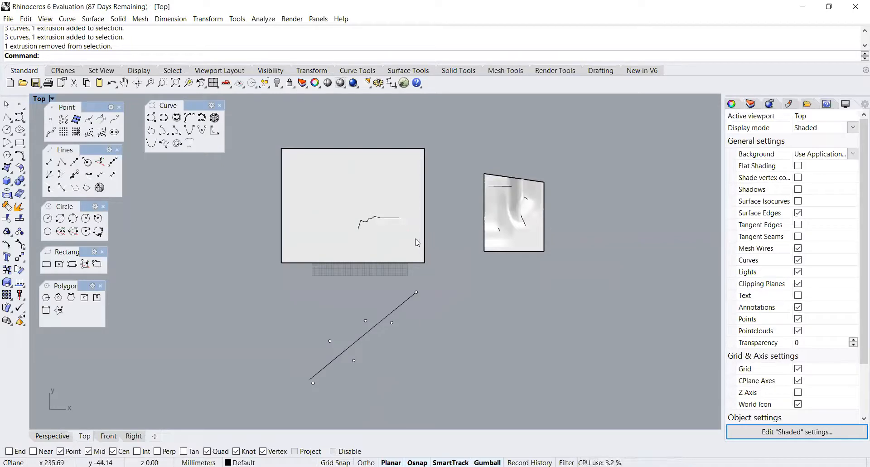
Build one combined selection of the box, the polyline on it, the wavy surface, the fitted line and two points beside the line
{"action": "left_click", "coordinate": [399, 228]}
{"action": "left_click", "coordinate": [393, 222], "text": "shift"}
{"action": "left_click", "coordinate": [488, 232], "text": "shift"}
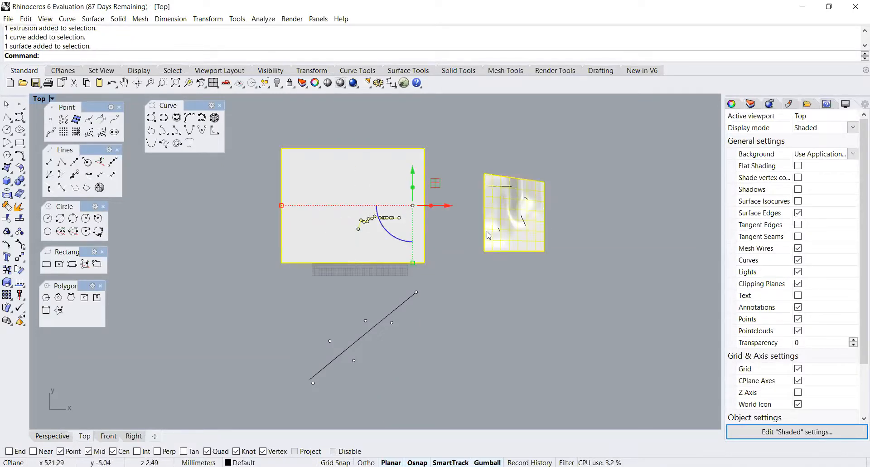
{"action": "left_click", "coordinate": [410, 299], "text": "shift"}
{"action": "left_click", "coordinate": [365, 321], "text": "shift"}
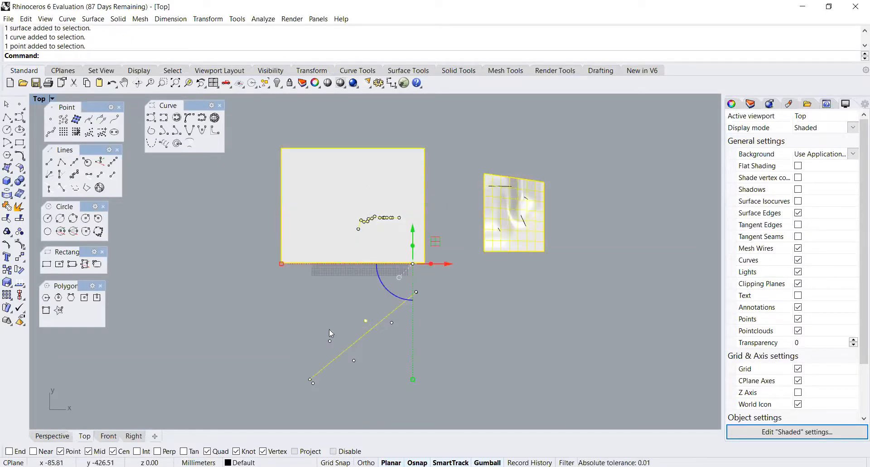
{"action": "left_click", "coordinate": [329, 340], "text": "shift"}
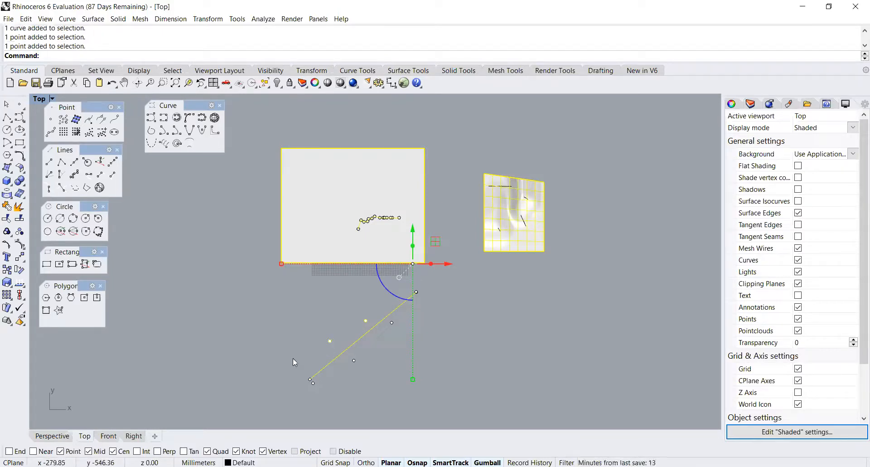
Remove the points, box, fitted line and wavy surface from the selection with crossing windows, then deselect the remaining polyline
{"action": "left_click_drag", "start_coordinate": [341, 346], "coordinate": [342, 345], "text": "ctrl"}
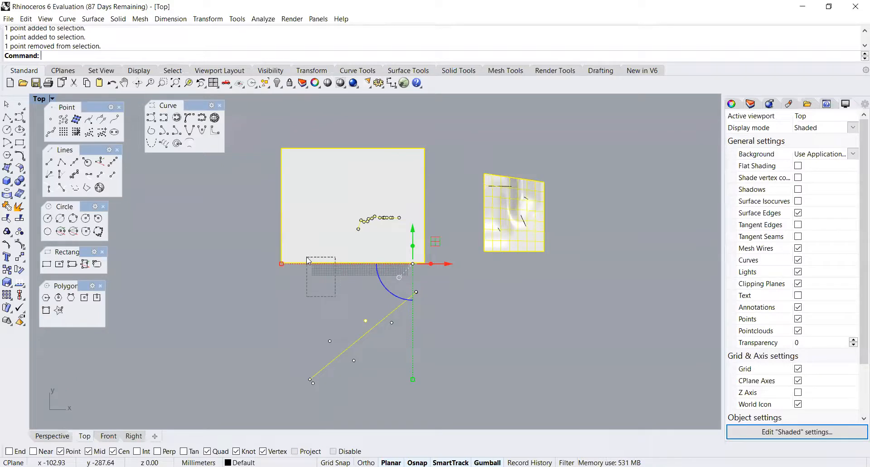
{"action": "left_click_drag", "start_coordinate": [308, 259], "coordinate": [297, 238], "text": "ctrl"}
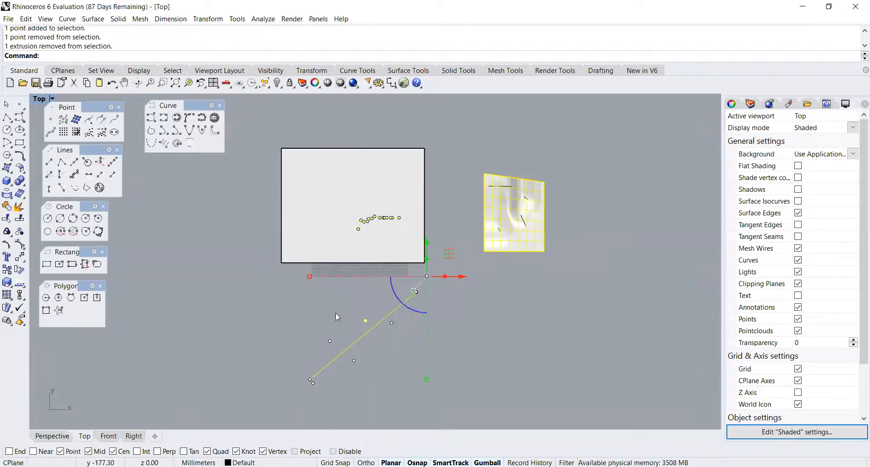
{"action": "left_click_drag", "start_coordinate": [382, 320], "coordinate": [356, 314], "text": "ctrl"}
{"action": "left_click_drag", "start_coordinate": [553, 278], "coordinate": [526, 236], "text": "ctrl"}
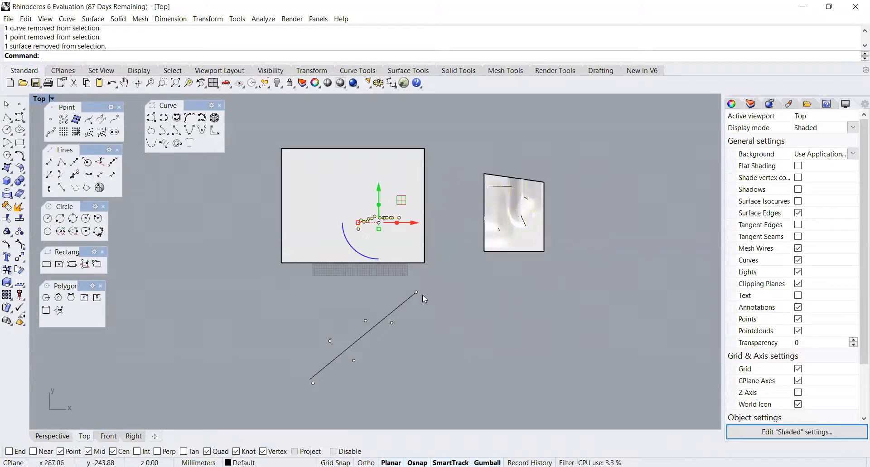
{"action": "left_click", "coordinate": [467, 278]}
Draw a center-radius circle with a 155 mm radius in the empty area on the negative X side of the box
{"action": "mouse_move", "coordinate": [445, 289]}
{"action": "right_mouse_down"}
{"action": "mouse_move", "coordinate": [412, 269]}
{"action": "mouse_move", "coordinate": [443, 278]}
{"action": "right_mouse_up"}
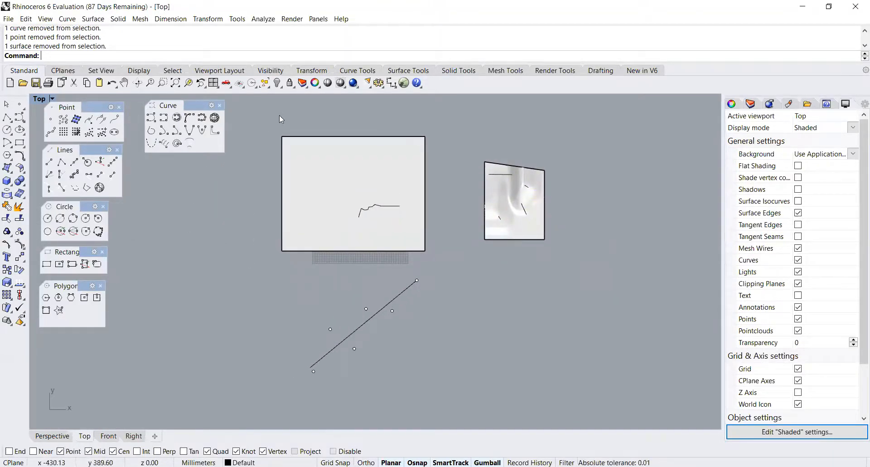
{"action": "scroll", "coordinate": [355, 246], "scroll_direction": "down", "scroll_amount": 5}
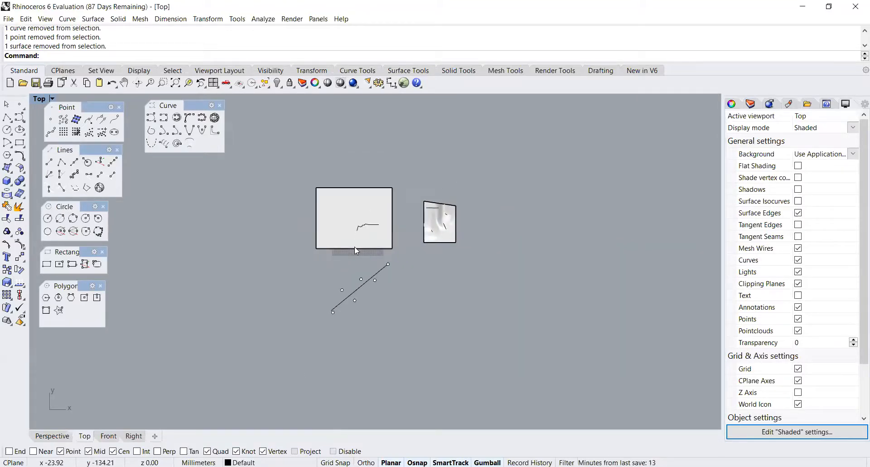
{"action": "scroll", "coordinate": [354, 246], "scroll_direction": "up", "scroll_amount": 2}
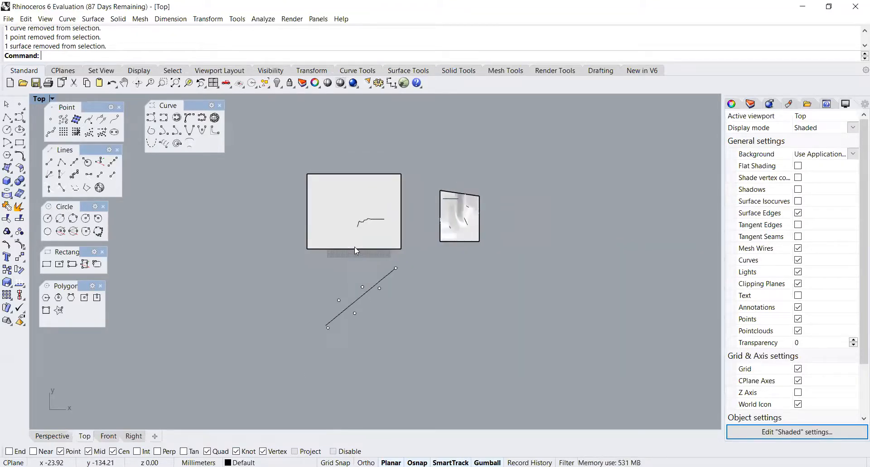
{"action": "left_click", "coordinate": [49, 219]}
{"action": "scroll", "coordinate": [56, 181], "scroll_direction": "up", "scroll_amount": 1}
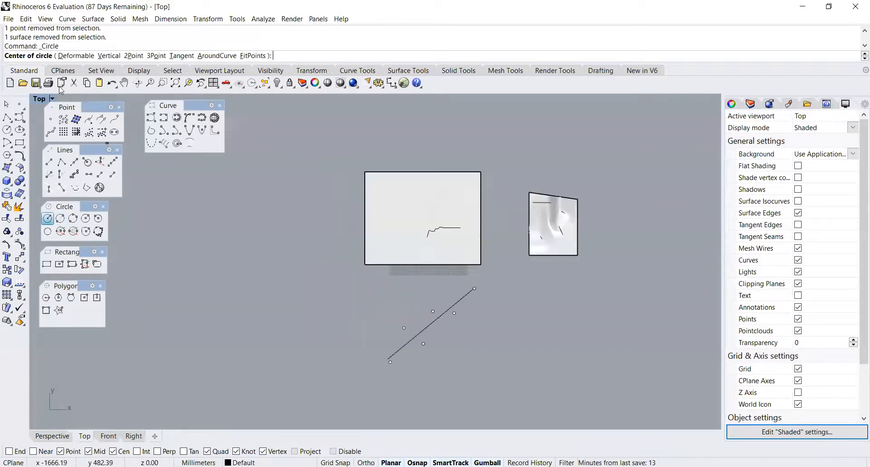
{"action": "left_click", "coordinate": [262, 225]}
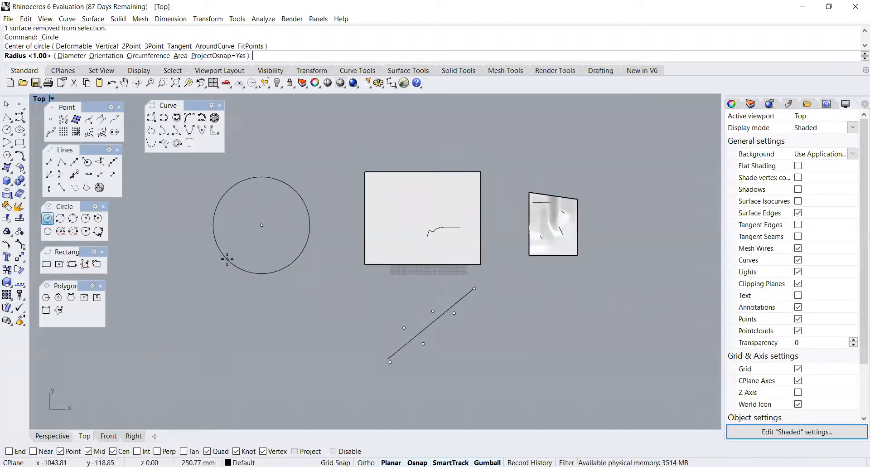
{"action": "type", "text": "1500"}
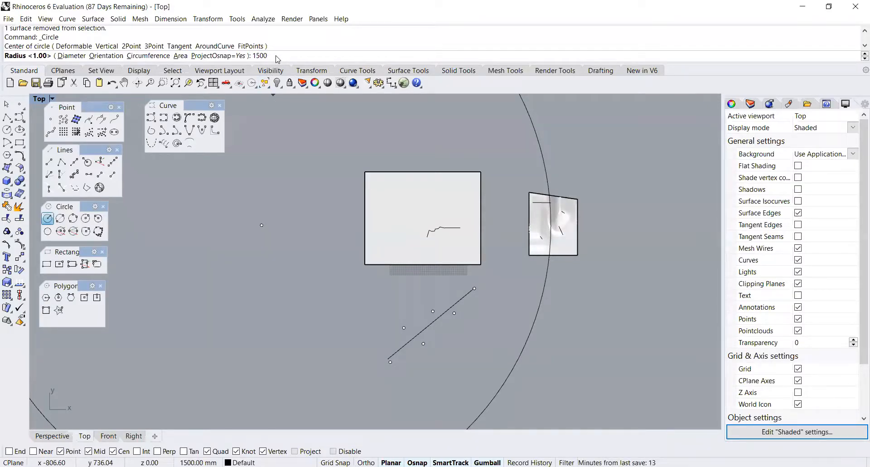
{"action": "key", "text": "BackSpace"}
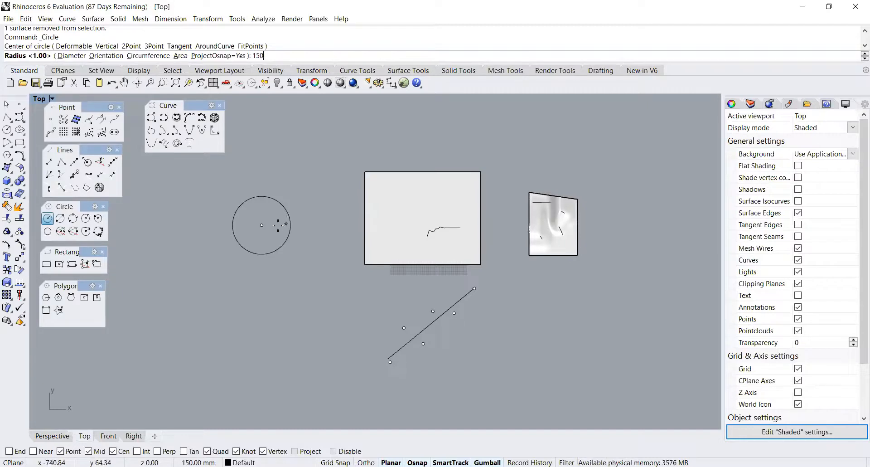
{"action": "key", "text": "BackSpace"}
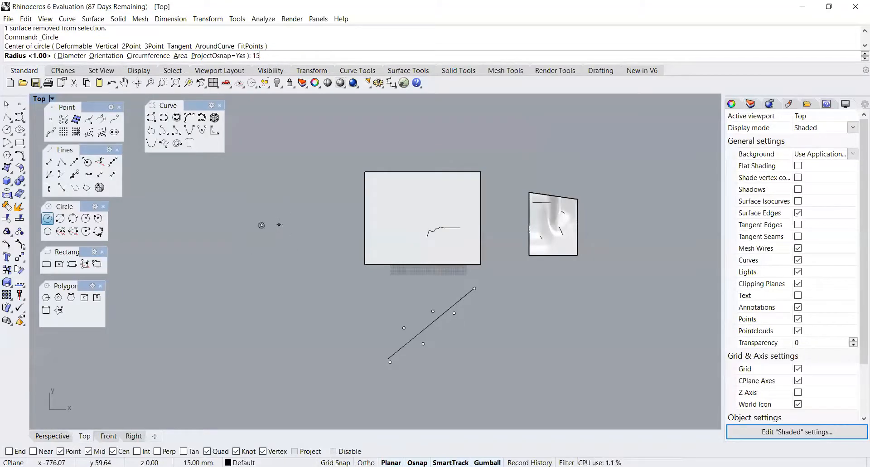
{"action": "scroll", "coordinate": [266, 215], "scroll_direction": "down", "scroll_amount": 1}
{"action": "scroll", "coordinate": [262, 223], "scroll_direction": "up", "scroll_amount": 4}
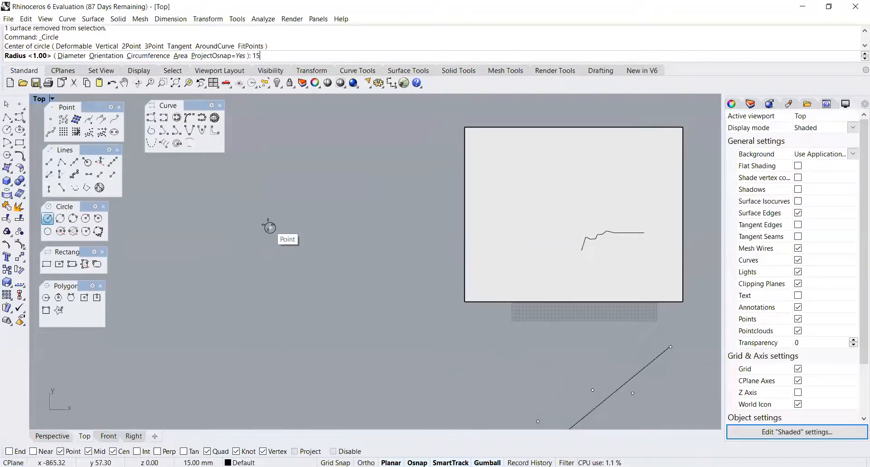
{"action": "type", "text": "5"}
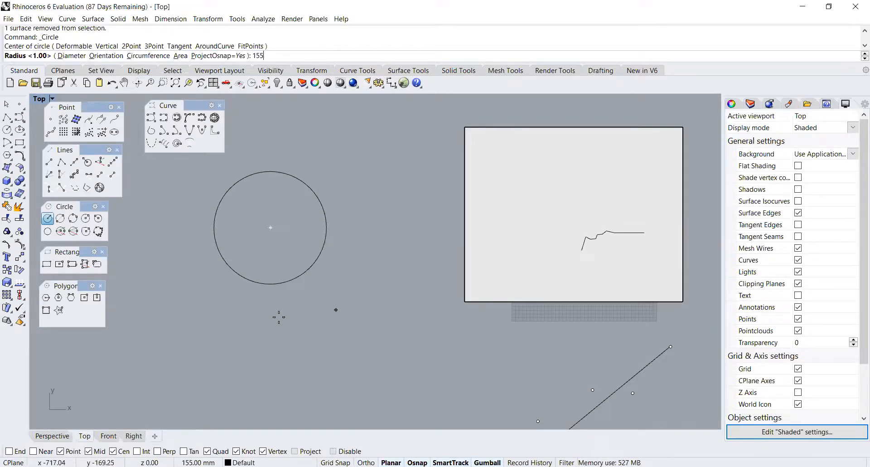
{"action": "key", "text": "Return"}
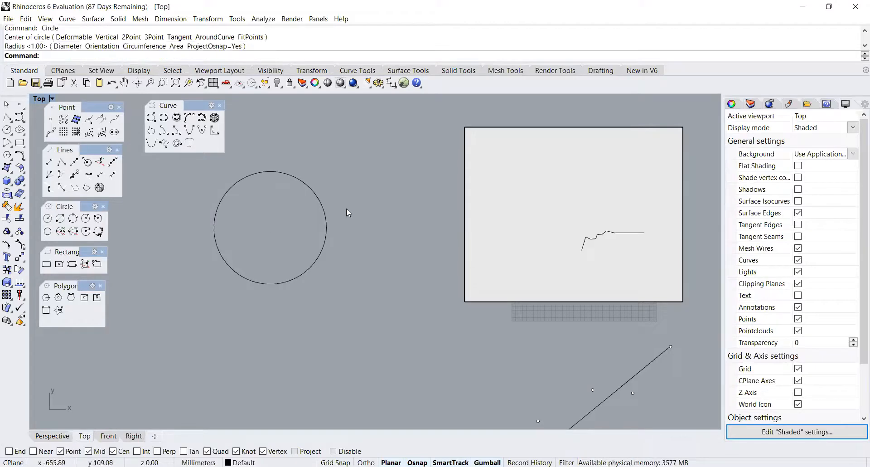
{"action": "scroll", "coordinate": [399, 202], "scroll_direction": "down", "scroll_amount": 4}
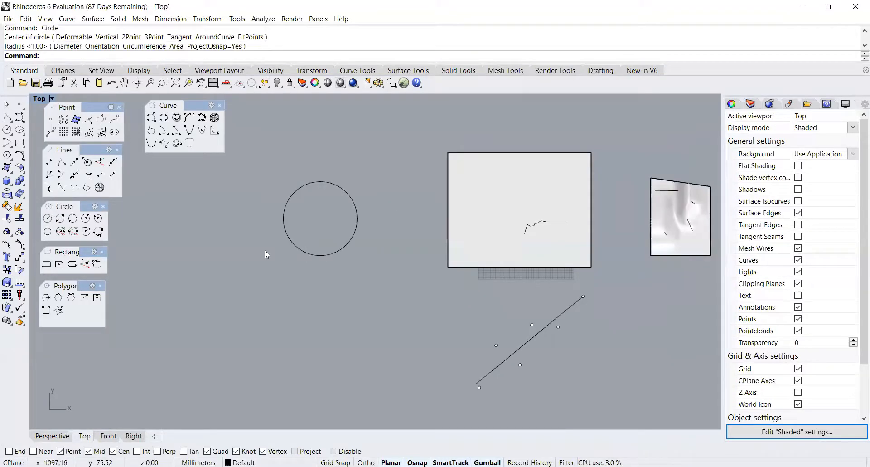
{"action": "key", "text": "Return"}
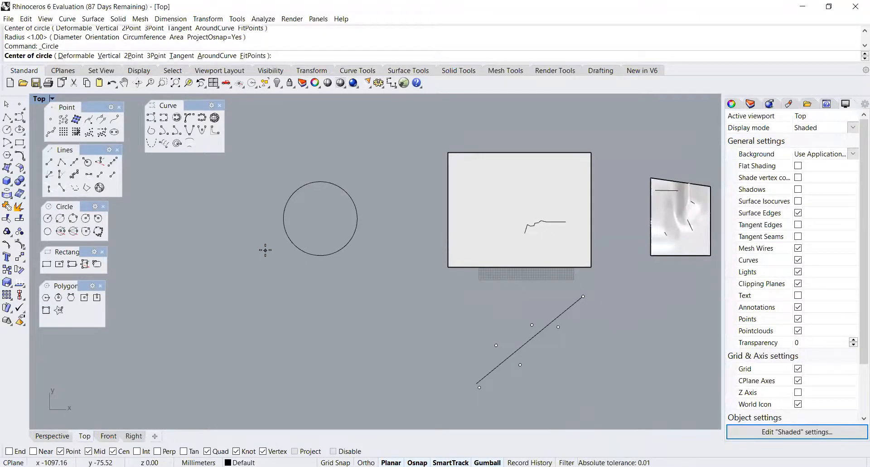
{"action": "key", "text": "Escape"}
{"action": "key", "text": "Return"}
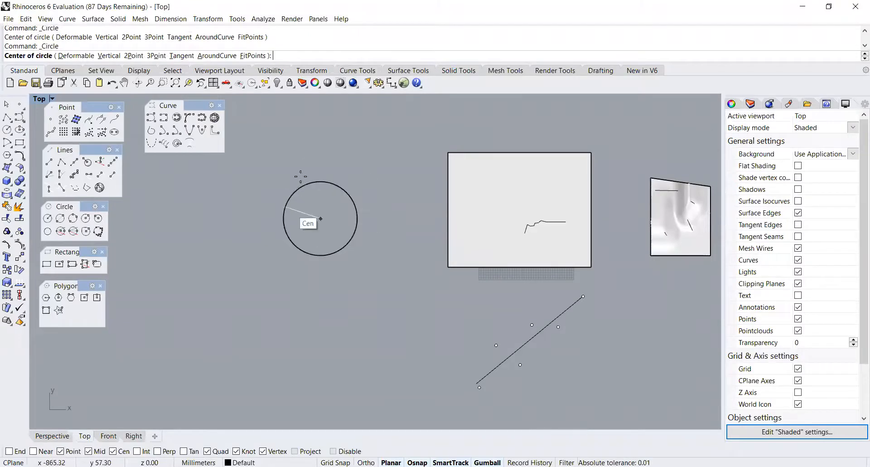
{"action": "key", "text": "Escape"}
{"action": "scroll", "coordinate": [396, 145], "scroll_direction": "down", "scroll_amount": 2}
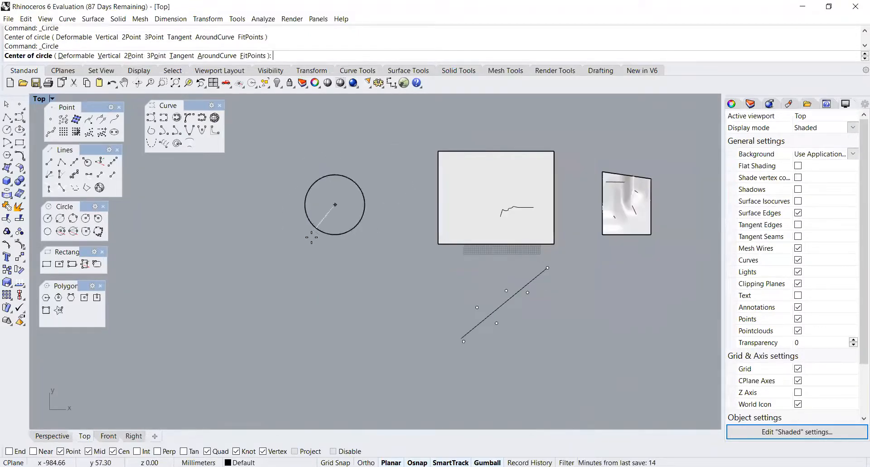
{"action": "key", "text": "Return"}
{"action": "scroll", "coordinate": [282, 262], "scroll_direction": "down", "scroll_amount": 2}
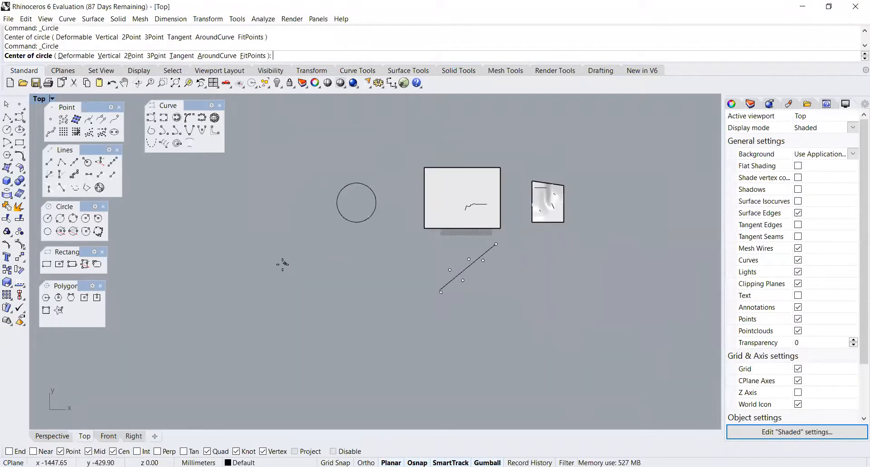
{"action": "scroll", "coordinate": [281, 261], "scroll_direction": "up", "scroll_amount": 1}
{"action": "left_click", "coordinate": [273, 236]}
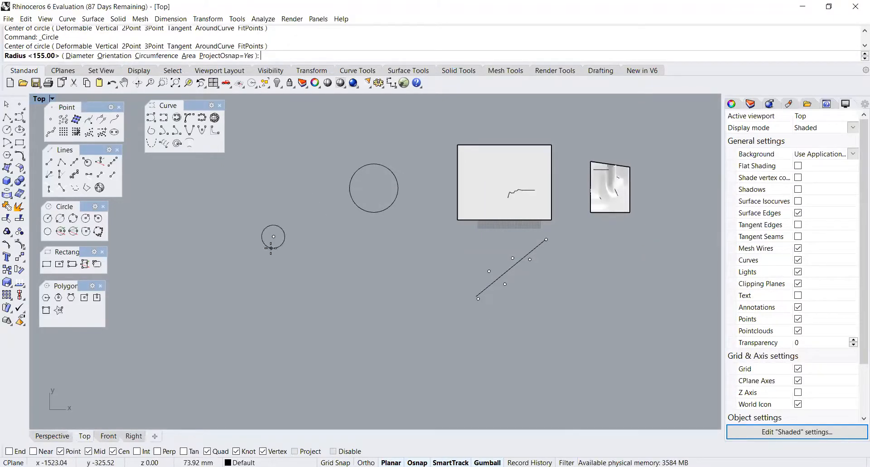
{"action": "scroll", "coordinate": [270, 245], "scroll_direction": "up", "scroll_amount": 2}
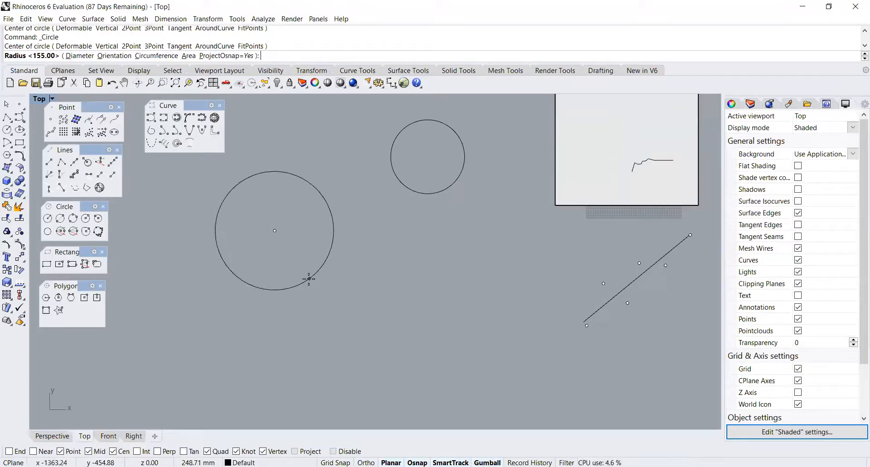
{"action": "type", "text": "12"}
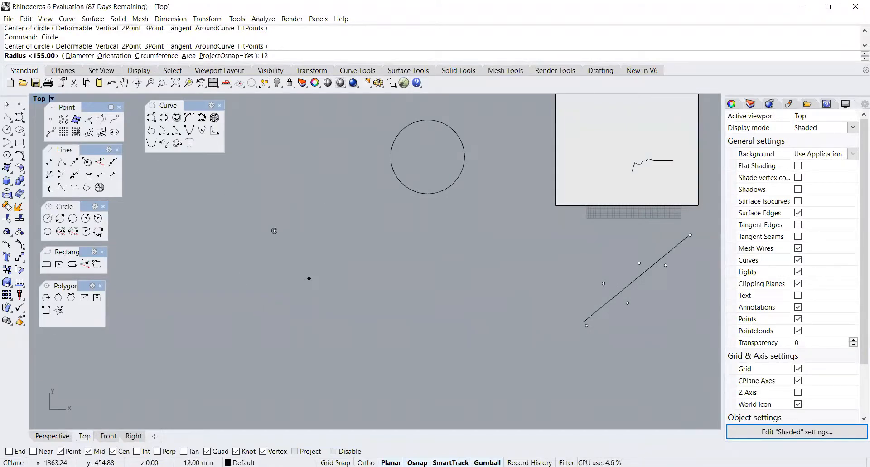
{"action": "type", "text": "5"}
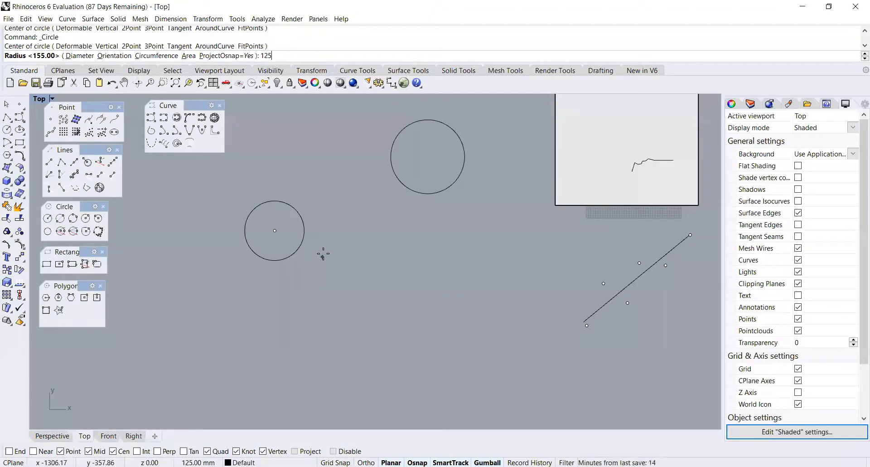
{"action": "key", "text": "BackSpace"}
{"action": "key", "text": "BackSpace"}
{"action": "key", "text": "BackSpace"}
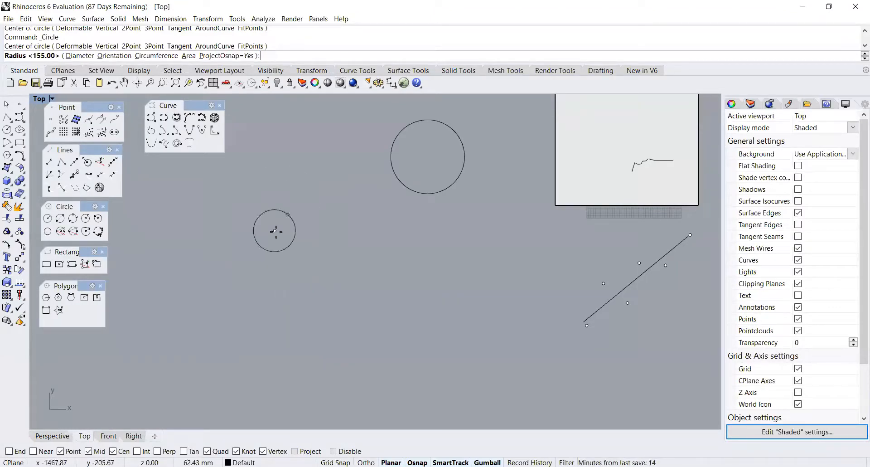
{"action": "scroll", "coordinate": [277, 236], "scroll_direction": "up", "scroll_amount": 3}
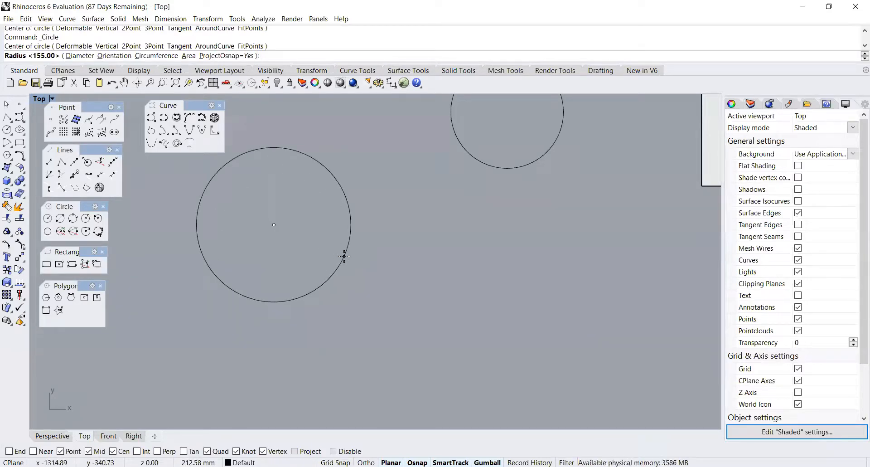
{"action": "key", "text": "Escape"}
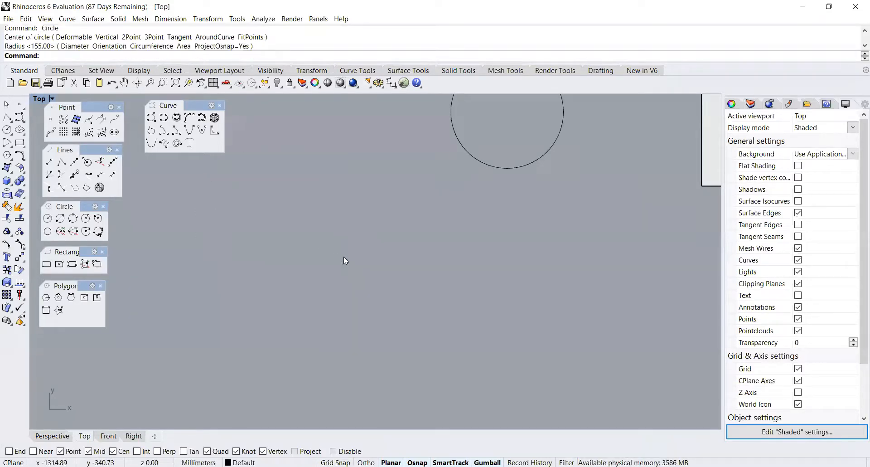
Draw a center-radius circle with a 125 mm radius in the empty area on the negative X side of the 155 mm circle
{"action": "scroll", "coordinate": [344, 256], "scroll_direction": "down", "scroll_amount": 2}
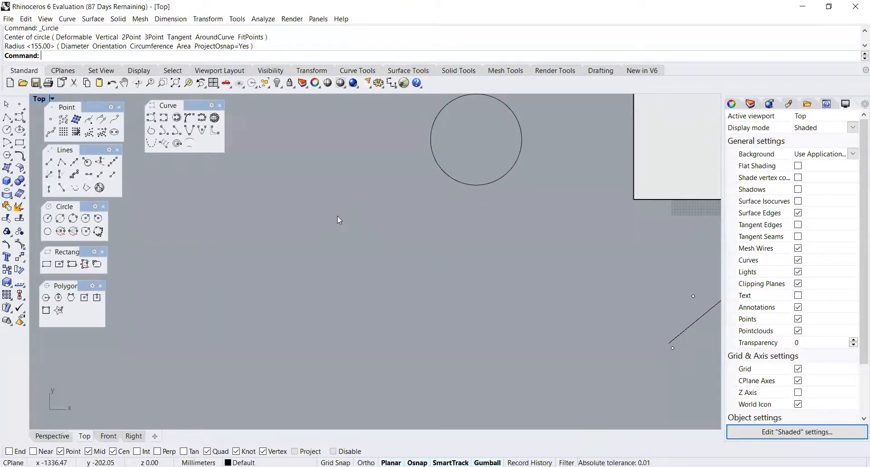
{"action": "key", "text": "Return"}
{"action": "left_click", "coordinate": [300, 220]}
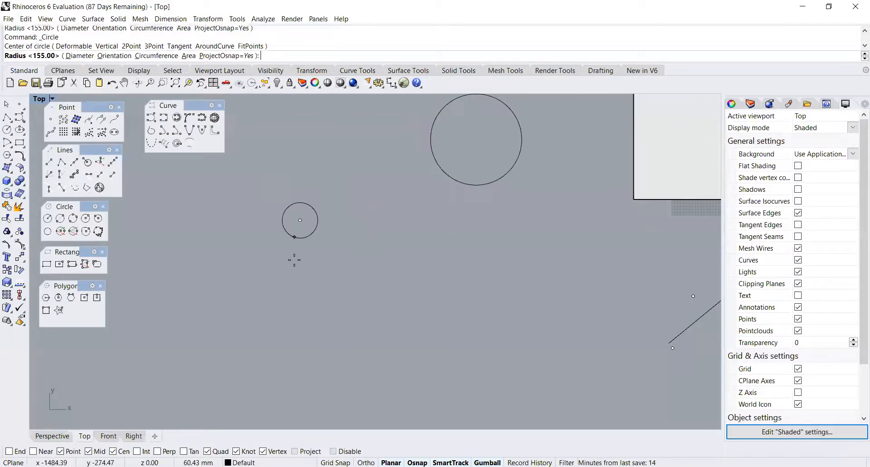
{"action": "type", "text": "125"}
{"action": "key", "text": "Return"}
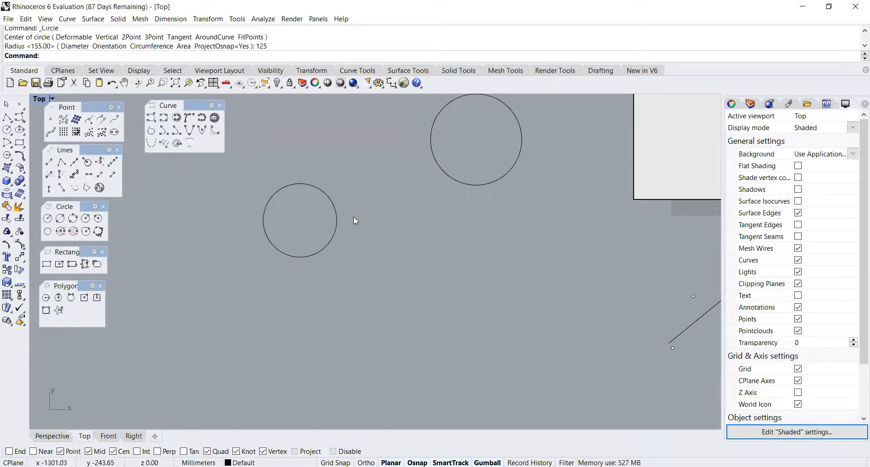
{"action": "scroll", "coordinate": [308, 249], "scroll_direction": "down", "scroll_amount": 4}
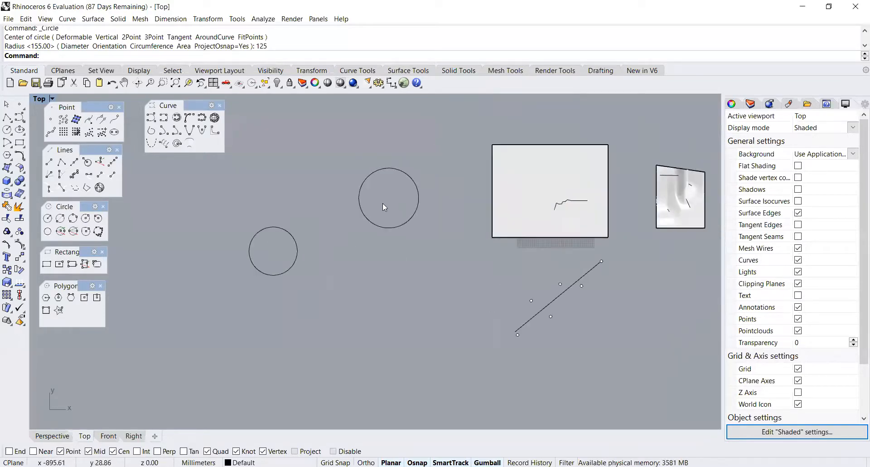
{"action": "scroll", "coordinate": [262, 215], "scroll_direction": "up", "scroll_amount": 1}
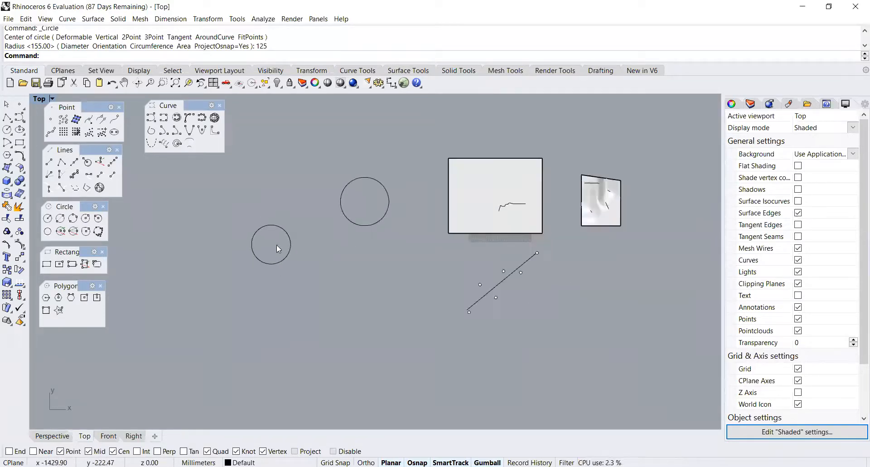
{"action": "scroll", "coordinate": [276, 245], "scroll_direction": "up", "scroll_amount": 1}
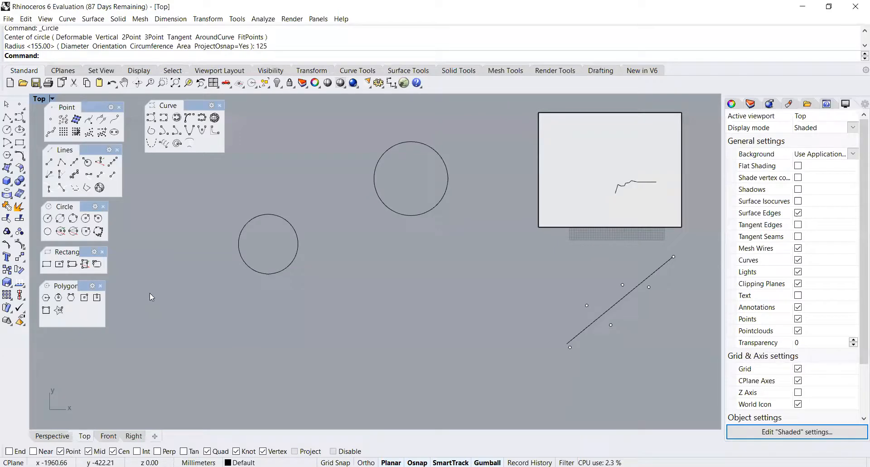
{"action": "left_click", "coordinate": [60, 219]}
{"action": "left_click", "coordinate": [383, 308]}
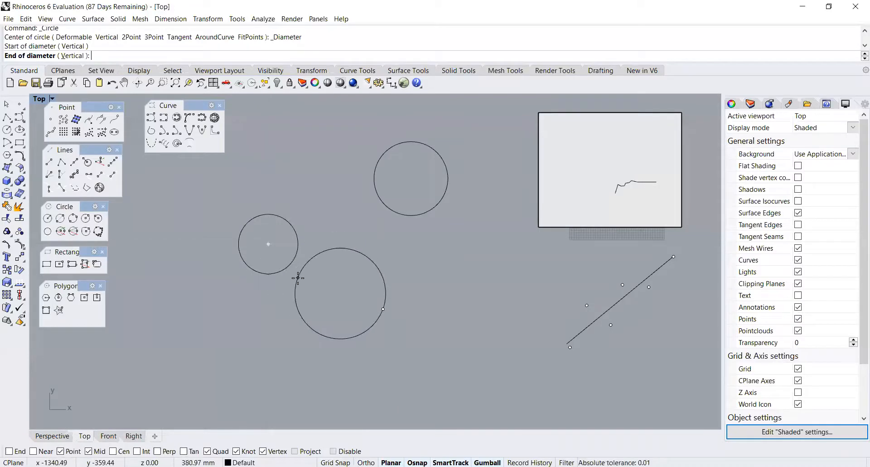
{"action": "key", "text": "Escape"}
Draw a diameter circle about 449 mm across ending on the 125 mm circle, with the Tan and End snaps on and Cen off
{"action": "right_click", "coordinate": [328, 295]}
{"action": "left_click", "coordinate": [359, 306]}
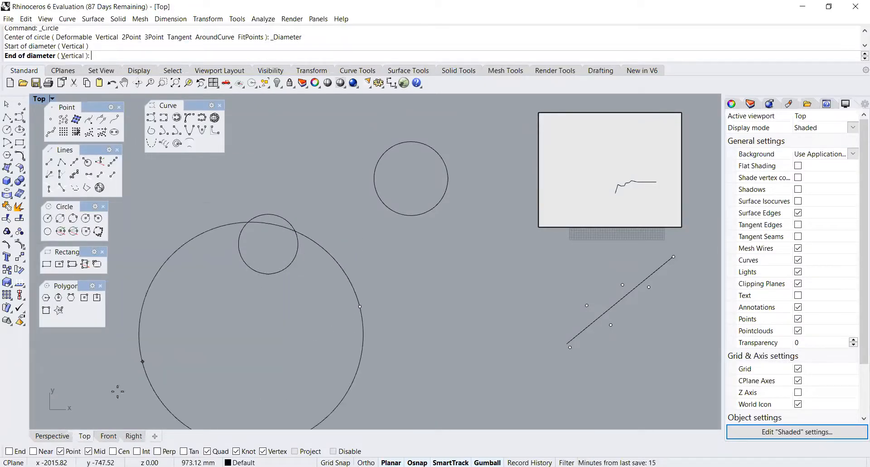
{"action": "left_click", "coordinate": [184, 451]}
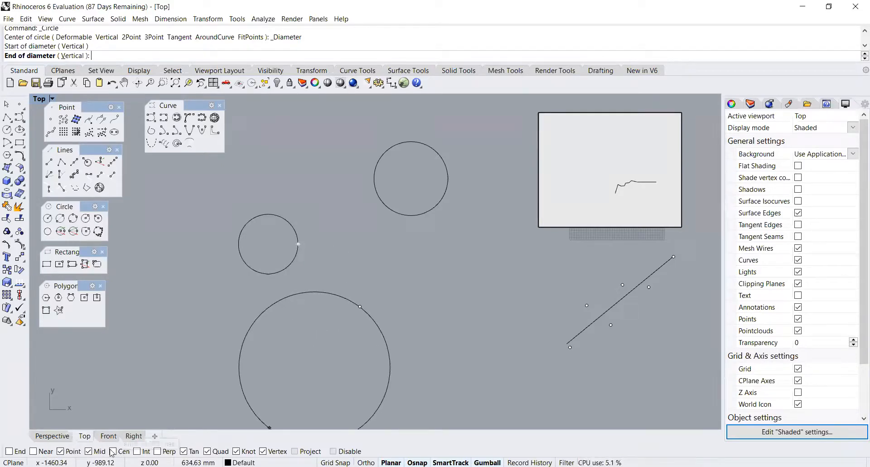
{"action": "left_click", "coordinate": [8, 451]}
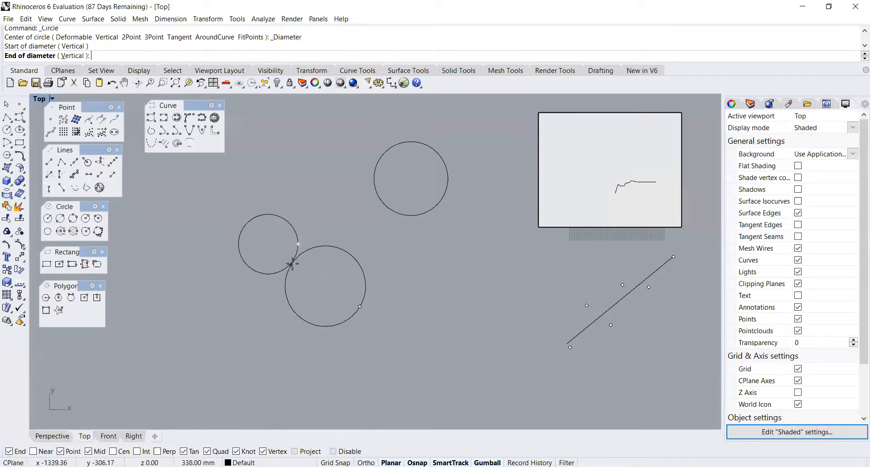
{"action": "scroll", "coordinate": [292, 259], "scroll_direction": "up", "scroll_amount": 6}
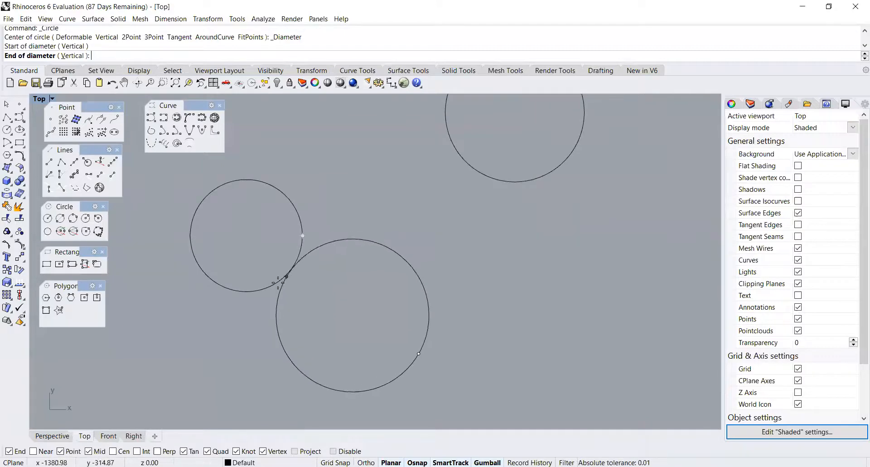
{"action": "scroll", "coordinate": [326, 254], "scroll_direction": "down", "scroll_amount": 4}
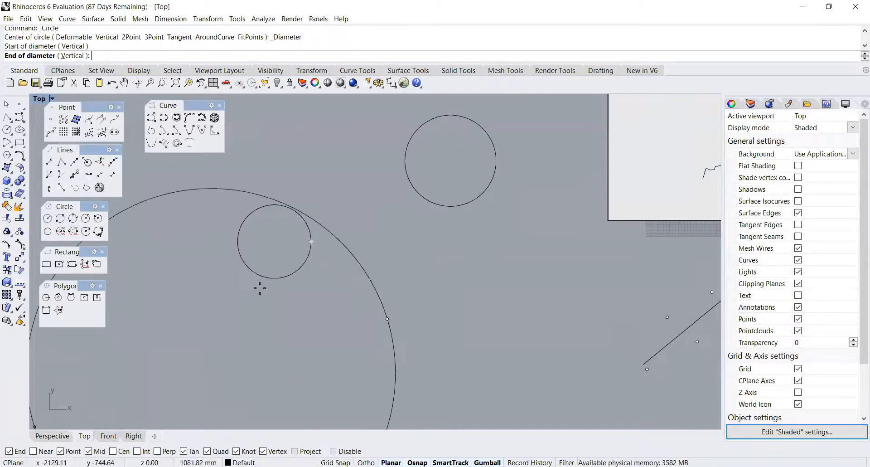
{"action": "scroll", "coordinate": [311, 255], "scroll_direction": "up", "scroll_amount": 5}
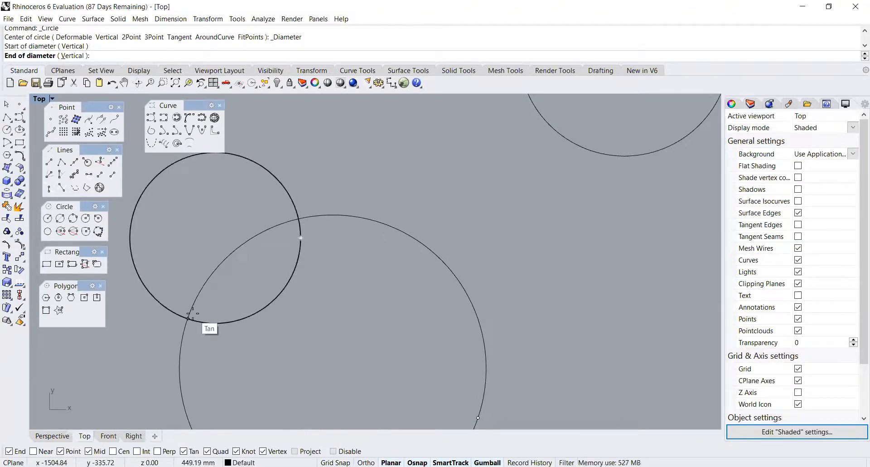
{"action": "scroll", "coordinate": [192, 313], "scroll_direction": "down", "scroll_amount": 2}
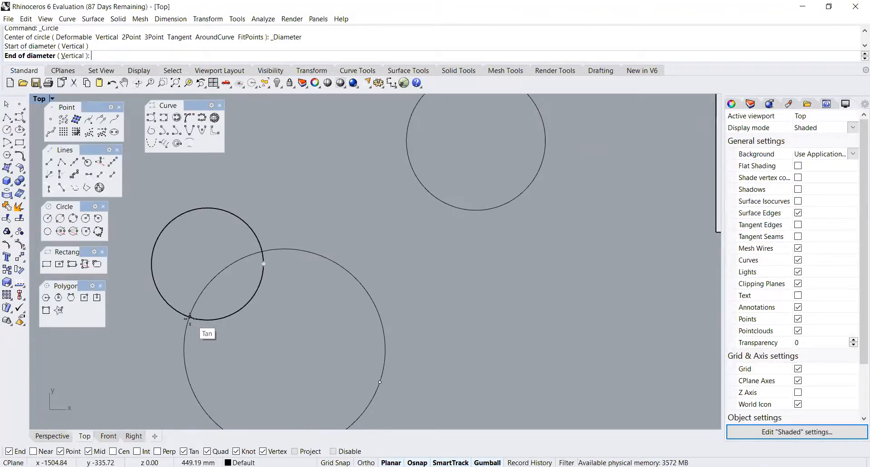
{"action": "left_click", "coordinate": [191, 317]}
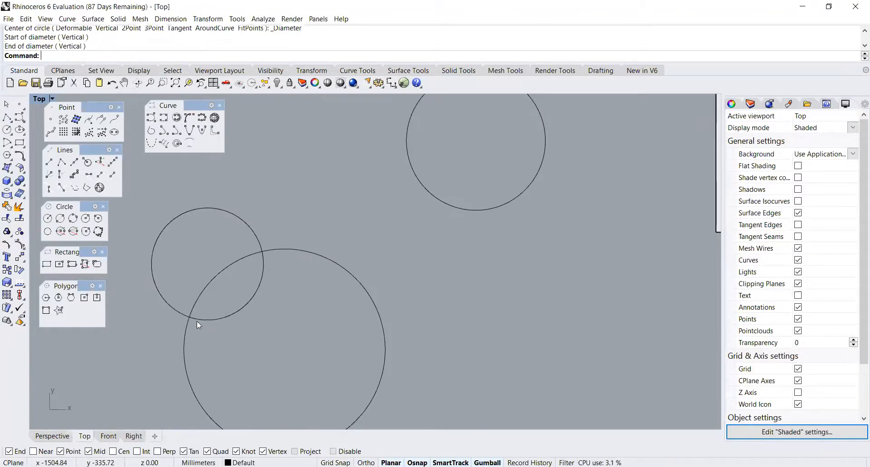
{"action": "left_click", "coordinate": [6, 119]}
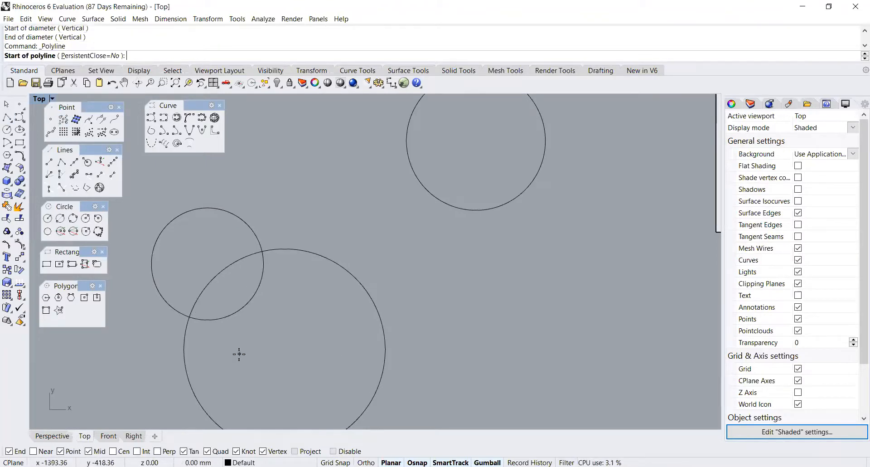
{"action": "left_click", "coordinate": [190, 316]}
{"action": "key", "text": "Escape"}
With the Int snap on, draw a single-segment polyline from the lower intersection of the two circles across the large circle's diameter to its edge
{"action": "key", "text": "Return"}
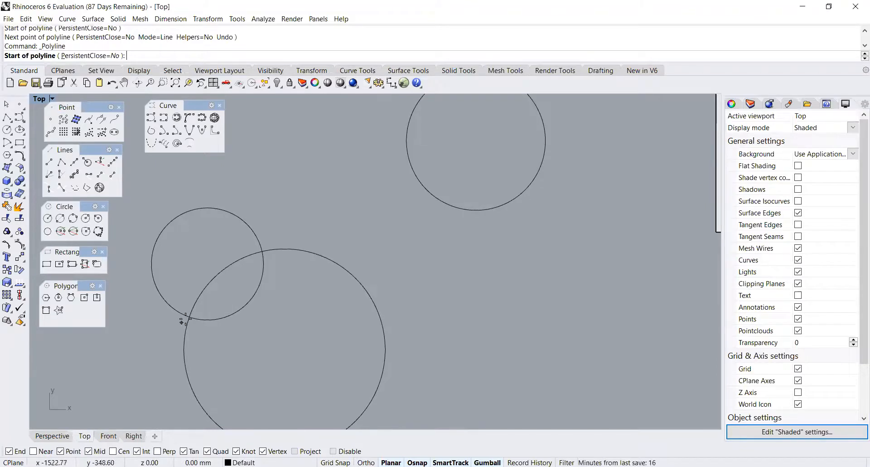
{"action": "left_click", "coordinate": [190, 317]}
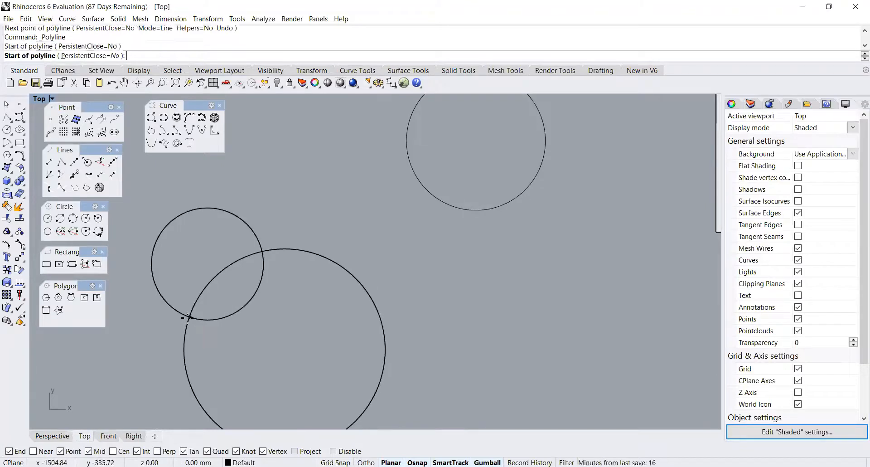
{"action": "left_click", "coordinate": [378, 385]}
{"action": "key", "text": "Return"}
Draw a diameter circle using the two ends of the line across the large circle as its diameter points
{"action": "scroll", "coordinate": [303, 283], "scroll_direction": "down", "scroll_amount": 4}
{"action": "scroll", "coordinate": [250, 346], "scroll_direction": "up", "scroll_amount": 2}
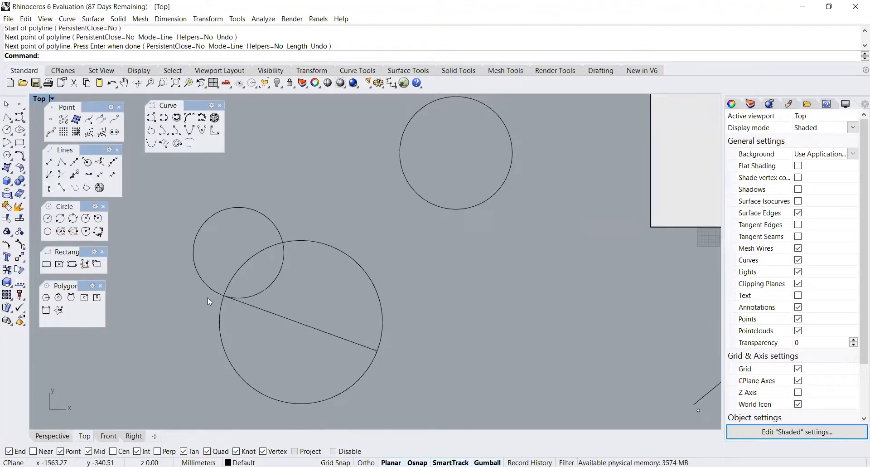
{"action": "left_click", "coordinate": [61, 220]}
{"action": "left_click", "coordinate": [377, 350]}
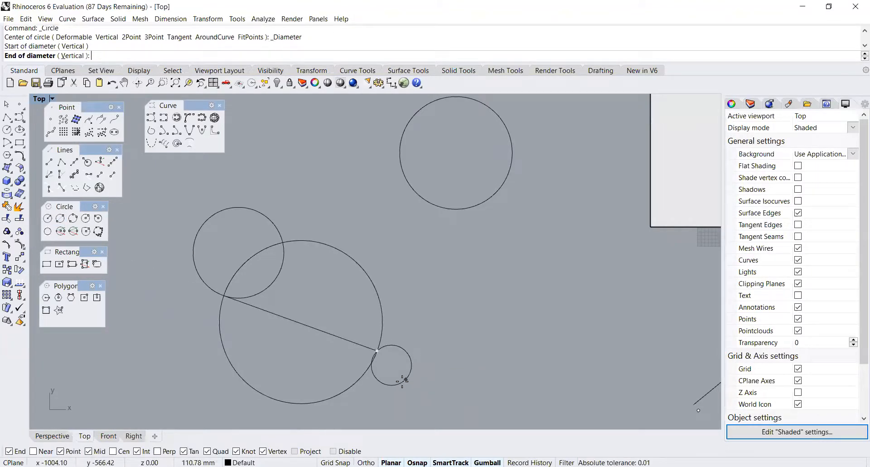
{"action": "left_click", "coordinate": [402, 381]}
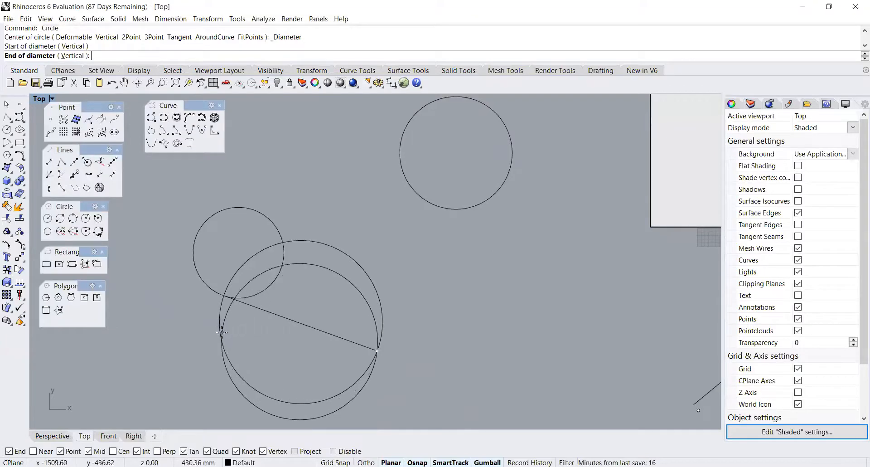
{"action": "left_click", "coordinate": [224, 296]}
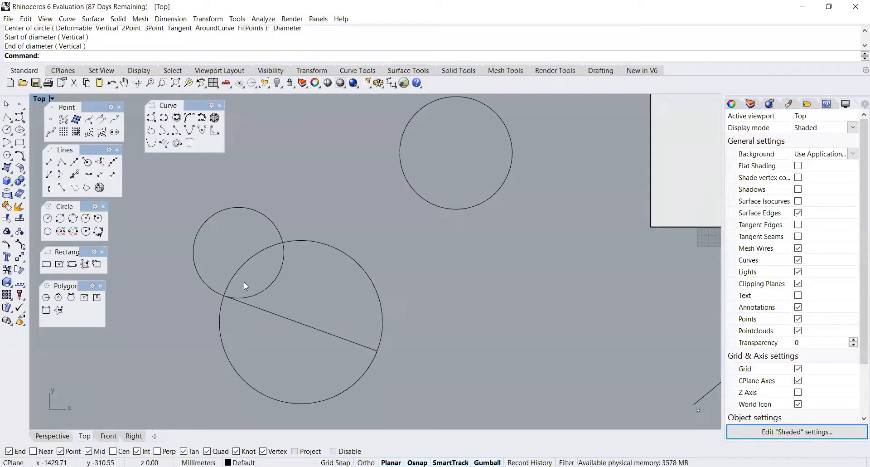
Draw a center-radius circle with a radius of about 273 mm on the negative X side, ending on the 125 mm circle
{"action": "left_click", "coordinate": [47, 219]}
{"action": "left_click", "coordinate": [139, 297]}
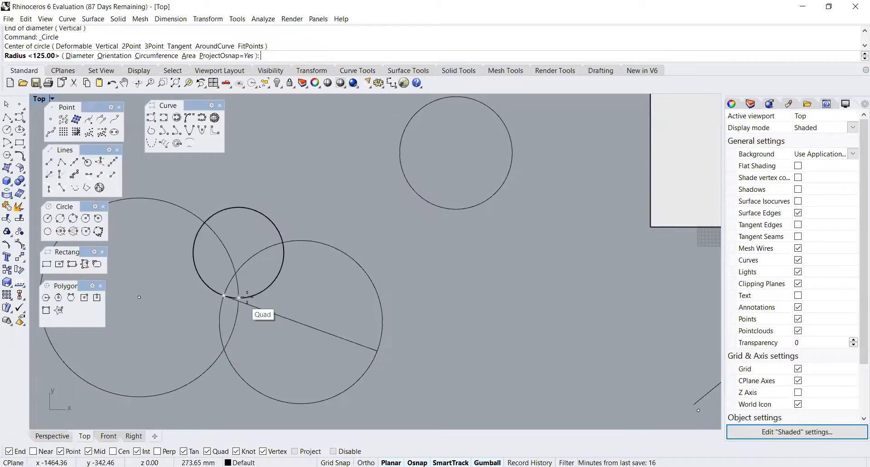
{"action": "scroll", "coordinate": [244, 299], "scroll_direction": "up", "scroll_amount": 3}
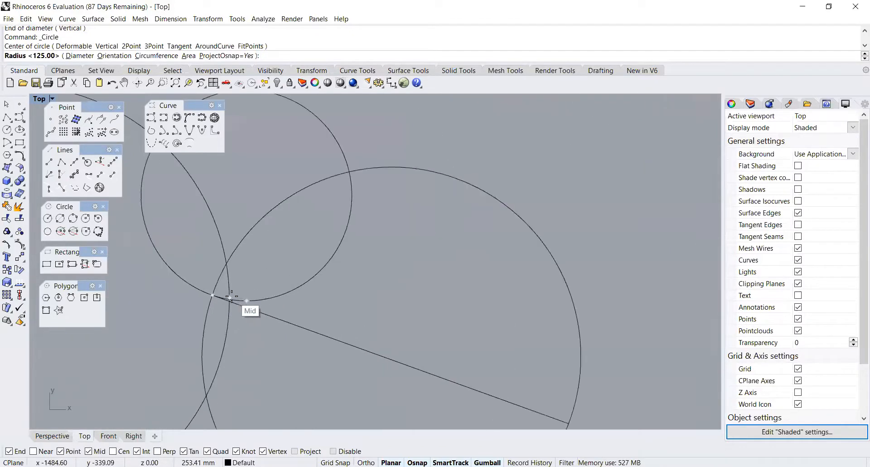
{"action": "scroll", "coordinate": [244, 302], "scroll_direction": "up", "scroll_amount": 2}
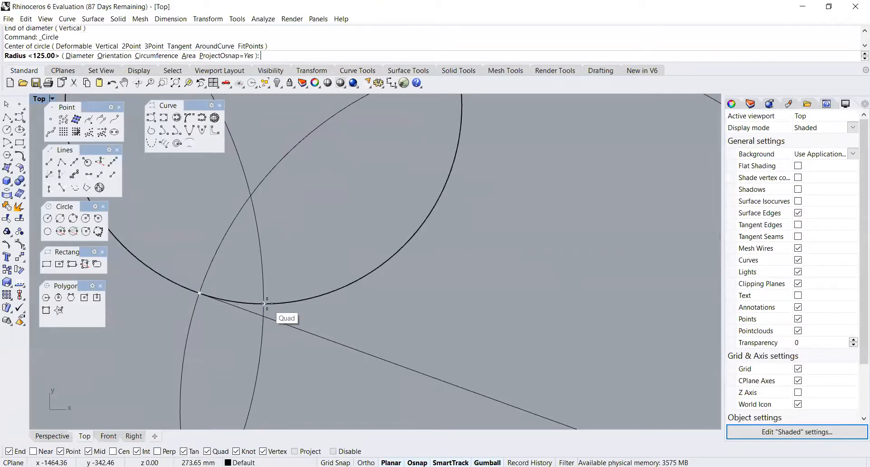
{"action": "scroll", "coordinate": [268, 303], "scroll_direction": "down", "scroll_amount": 1}
{"action": "scroll", "coordinate": [268, 303], "scroll_direction": "down", "scroll_amount": 4}
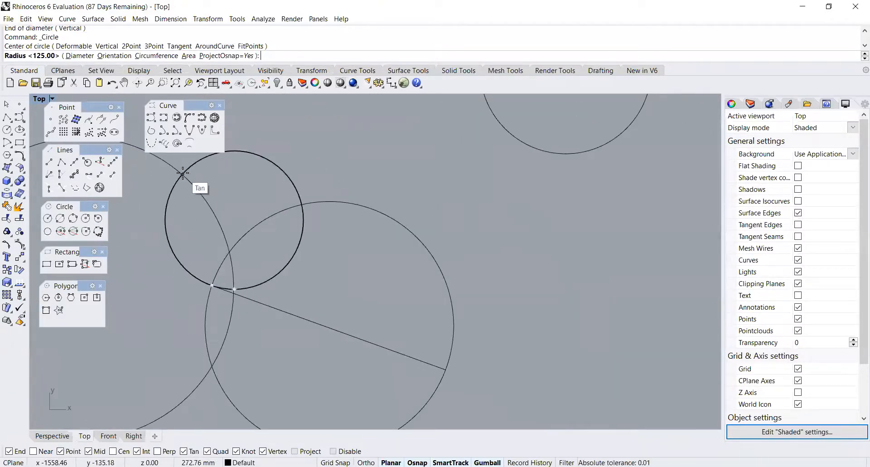
{"action": "left_click", "coordinate": [194, 186]}
{"action": "scroll", "coordinate": [245, 192], "scroll_direction": "down", "scroll_amount": 3}
{"action": "scroll", "coordinate": [156, 218], "scroll_direction": "up", "scroll_amount": 1}
With the Cen snap on, draw a single-segment polyline from the largest circle's center to its upper crossing with the 125 mm circle
{"action": "left_click", "coordinate": [7, 117]}
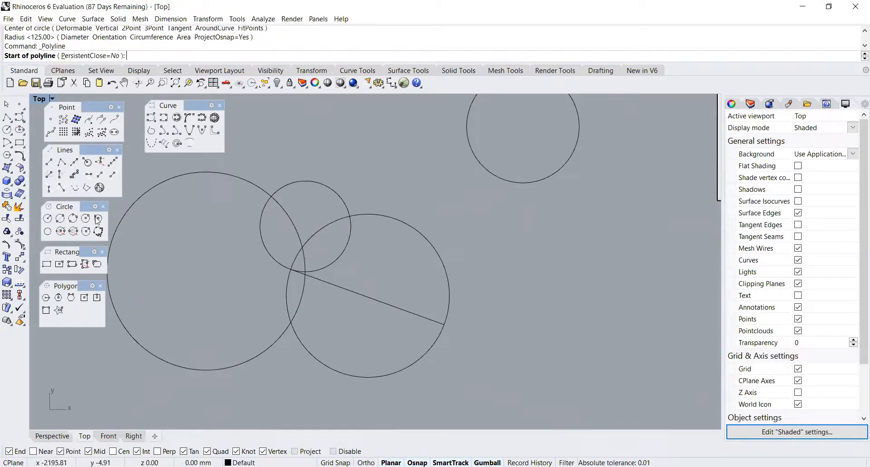
{"action": "left_click", "coordinate": [113, 451]}
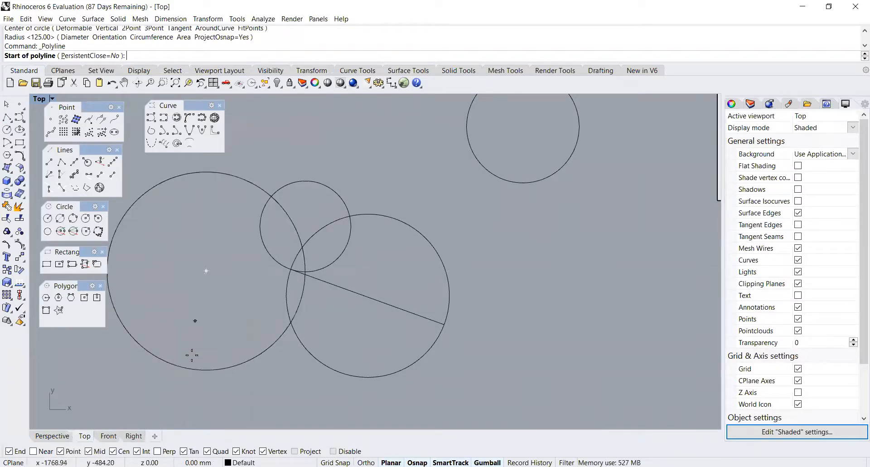
{"action": "key", "text": "Escape"}
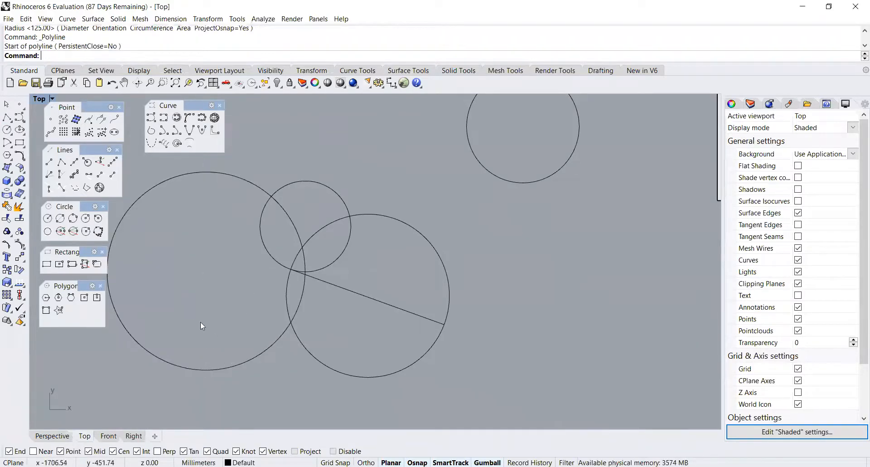
{"action": "left_click", "coordinate": [7, 119]}
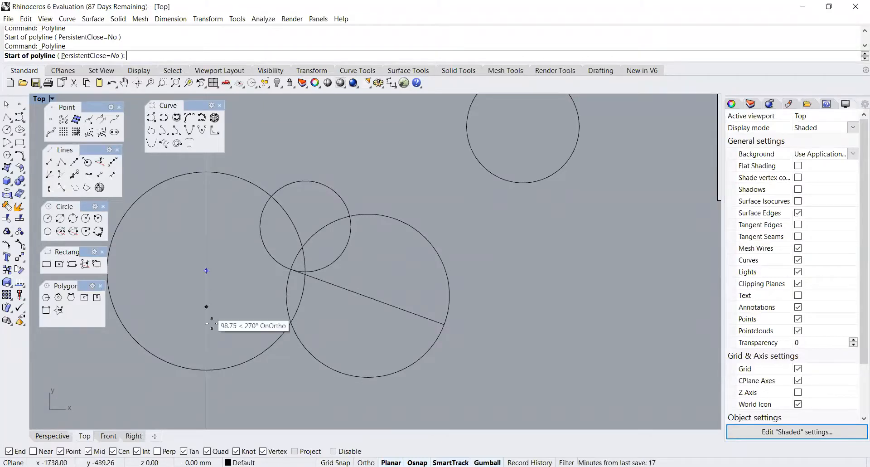
{"action": "key", "text": "Escape"}
{"action": "left_click", "coordinate": [7, 118]}
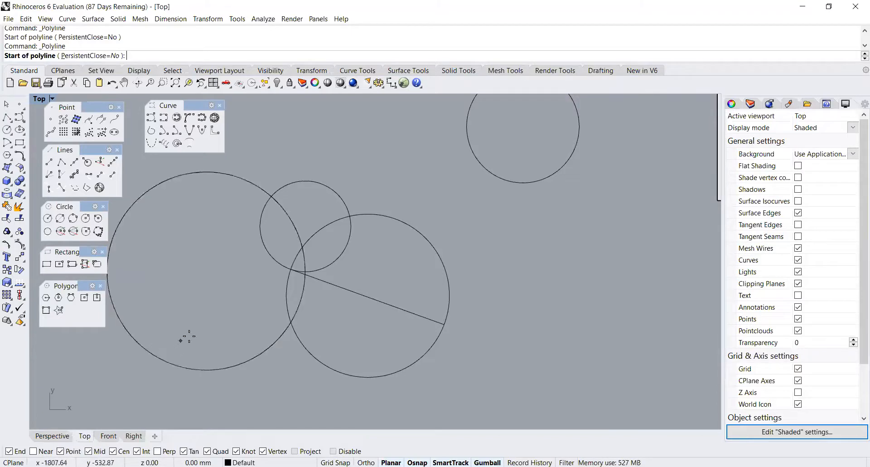
{"action": "left_click", "coordinate": [206, 271]}
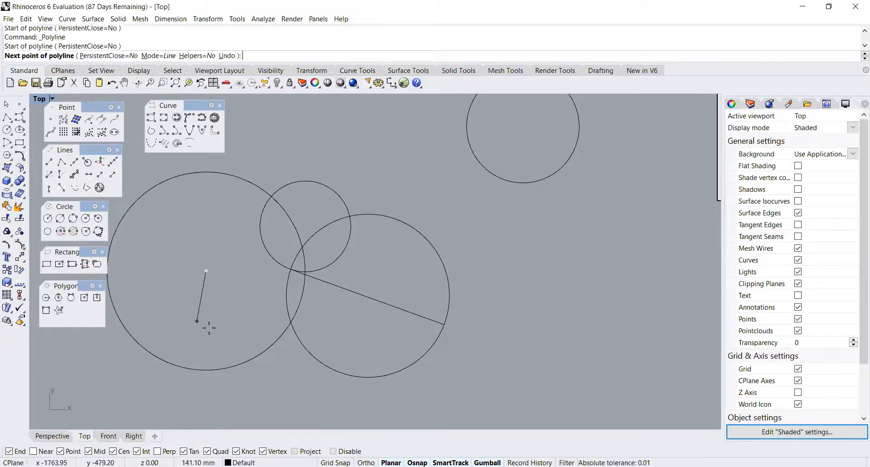
{"action": "left_click", "coordinate": [275, 193]}
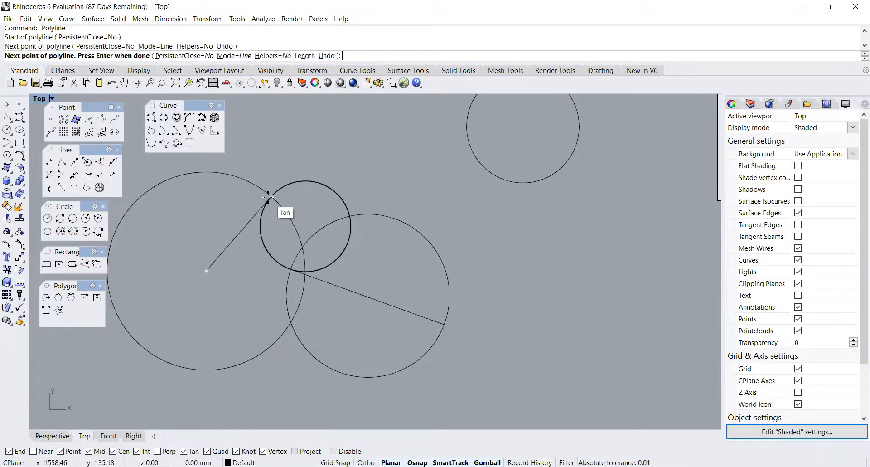
{"action": "key", "text": "Return"}
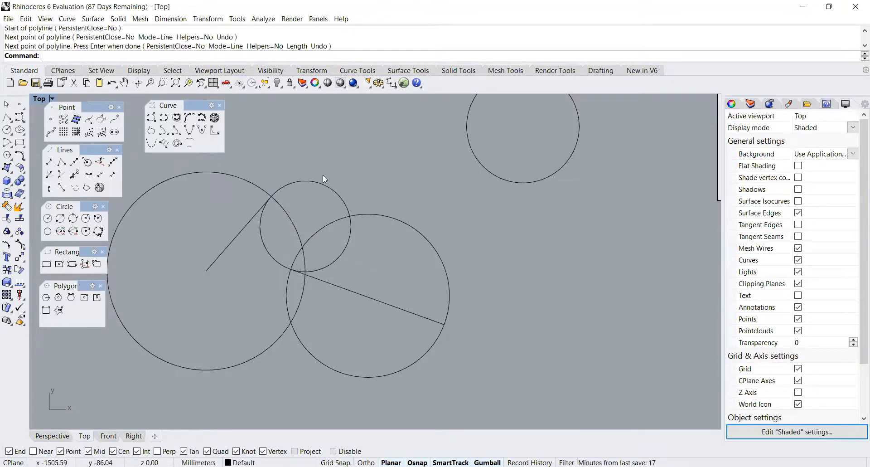
Move the diameter circle on the positive X side away from the largest circle along X
{"action": "scroll", "coordinate": [293, 257], "scroll_direction": "down", "scroll_amount": 5}
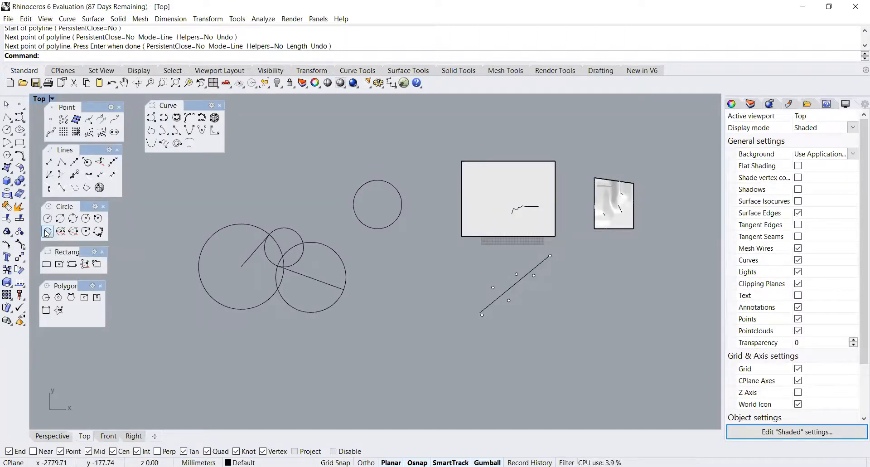
{"action": "scroll", "coordinate": [336, 277], "scroll_direction": "up", "scroll_amount": 2}
{"action": "left_click", "coordinate": [346, 270]}
{"action": "left_click_drag", "start_coordinate": [335, 286], "coordinate": [370, 286]}
Delete the small 125 mm circle and both polylines, leaving three separate circles
{"action": "left_click", "coordinate": [276, 217]}
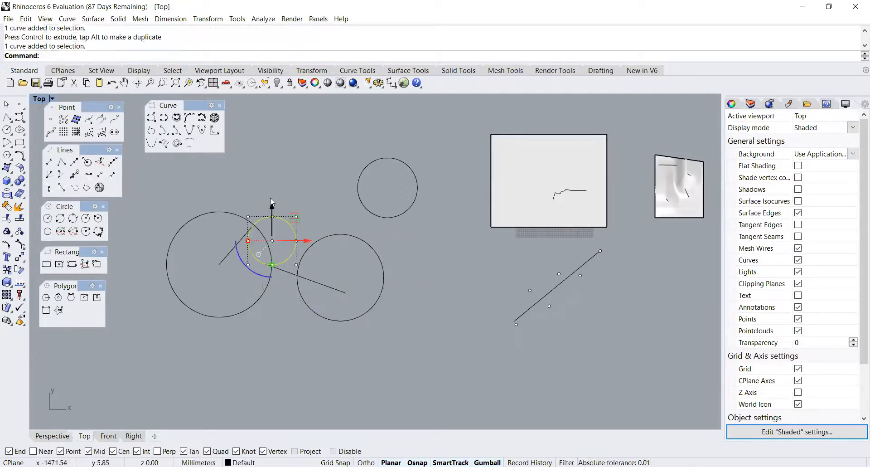
{"action": "key", "text": "Delete"}
{"action": "scroll", "coordinate": [234, 246], "scroll_direction": "up", "scroll_amount": 3}
{"action": "left_click", "coordinate": [240, 247]}
{"action": "key", "text": "Delete"}
{"action": "left_click", "coordinate": [344, 298]}
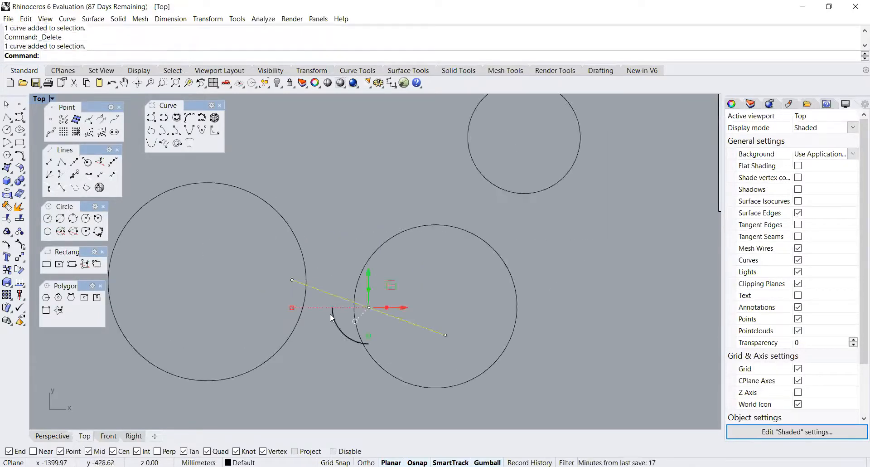
{"action": "key", "text": "Delete"}
Move the upper circle toward negative X and slightly toward positive Y, above the other two circles, and deselect it
{"action": "scroll", "coordinate": [319, 286], "scroll_direction": "down", "scroll_amount": 2}
{"action": "left_click", "coordinate": [417, 187]}
{"action": "left_click_drag", "start_coordinate": [448, 191], "coordinate": [393, 145]}
{"action": "left_click", "coordinate": [491, 188]}
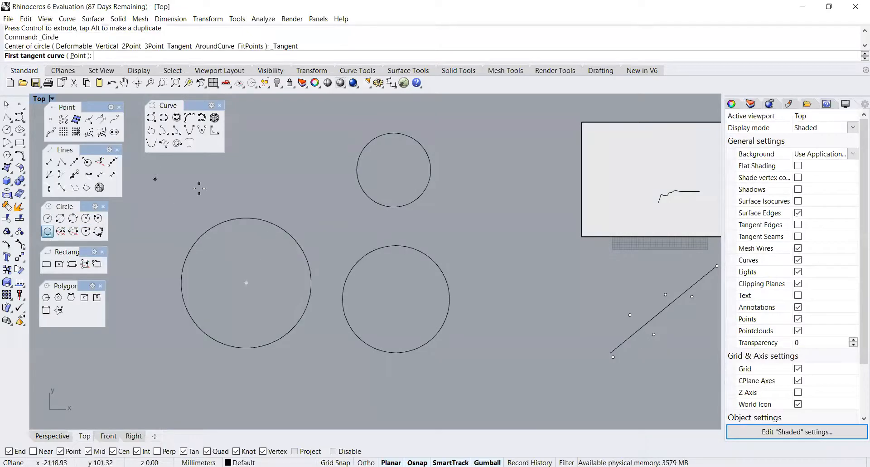
Draw a tangent circle using the large, lower and upper circles as tangent curves, turning the Cen and Mid snaps off
{"action": "left_click", "coordinate": [290, 235]}
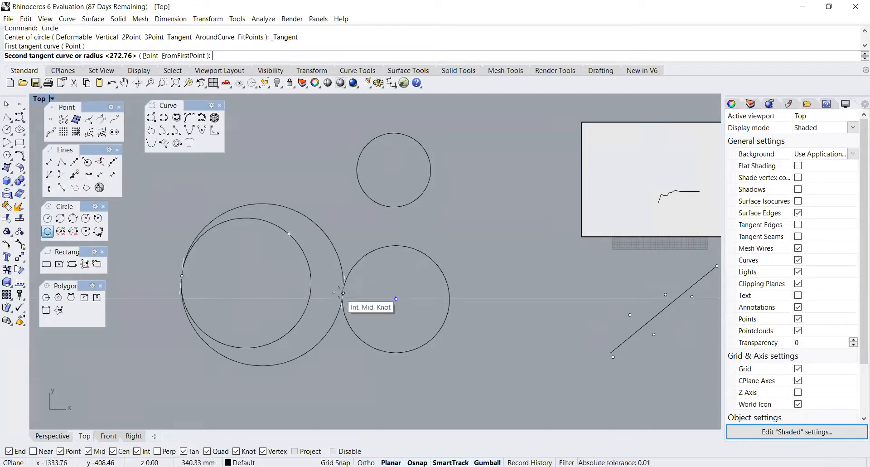
{"action": "left_click", "coordinate": [345, 299]}
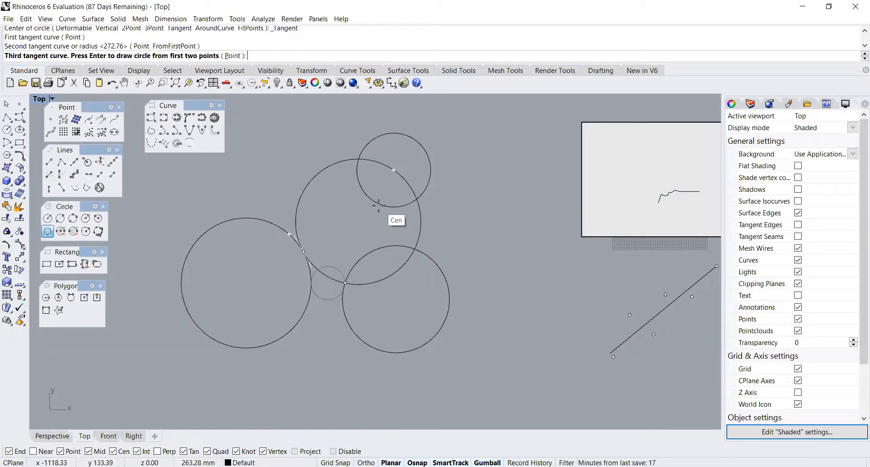
{"action": "scroll", "coordinate": [358, 195], "scroll_direction": "up", "scroll_amount": 3}
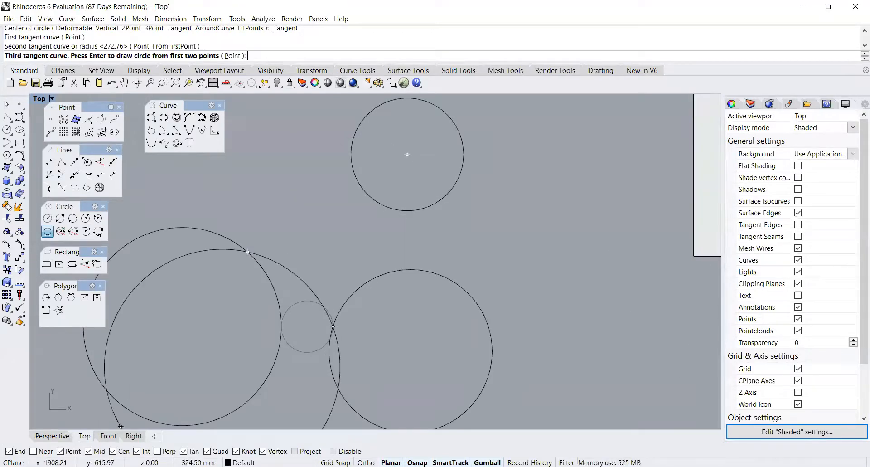
{"action": "left_click", "coordinate": [113, 451]}
{"action": "left_click", "coordinate": [89, 451]}
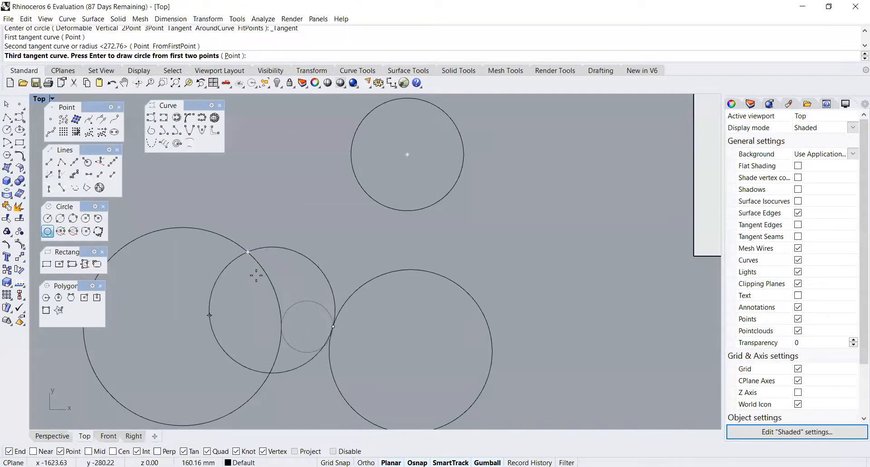
{"action": "left_click", "coordinate": [376, 201]}
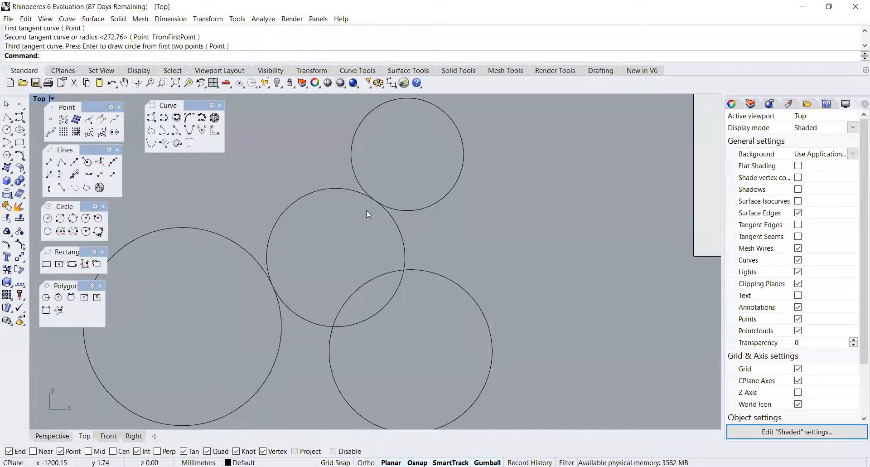
Move the lower circle away from the new tangent circle, shifting it toward positive X
{"action": "scroll", "coordinate": [341, 248], "scroll_direction": "down", "scroll_amount": 4}
{"action": "scroll", "coordinate": [339, 288], "scroll_direction": "up", "scroll_amount": 2}
{"action": "left_click_drag", "start_coordinate": [445, 269], "coordinate": [411, 303]}
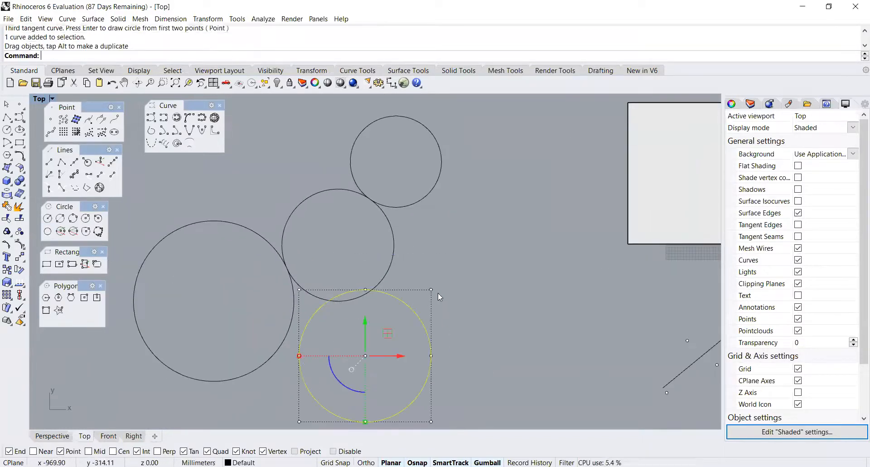
{"action": "scroll", "coordinate": [379, 287], "scroll_direction": "down", "scroll_amount": 1}
{"action": "left_click_drag", "start_coordinate": [405, 343], "coordinate": [462, 342]}
{"action": "left_click_drag", "start_coordinate": [429, 312], "coordinate": [428, 294]}
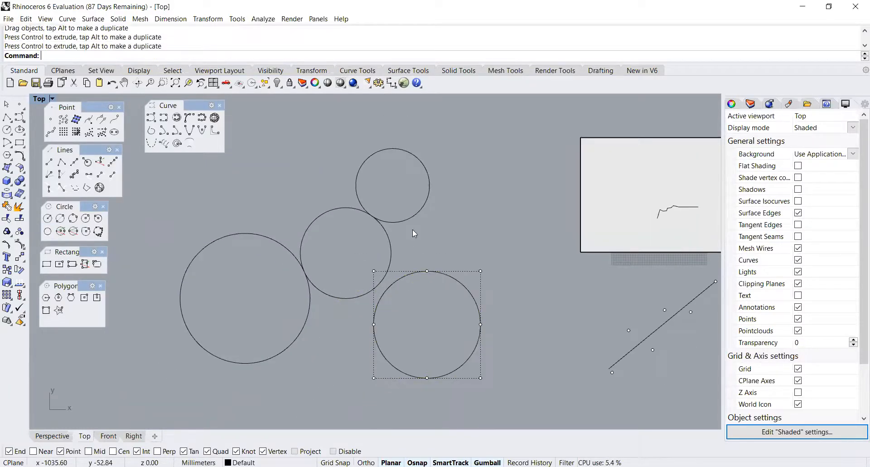
Delete the tangent circle and draw a new one tangent to the large, lower and upper circles
{"action": "left_click", "coordinate": [386, 238]}
{"action": "key", "text": "Delete"}
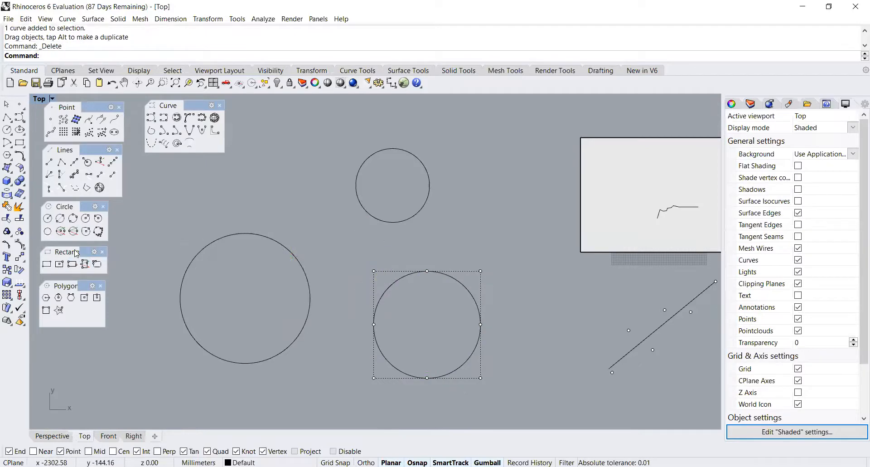
{"action": "left_click", "coordinate": [49, 231]}
{"action": "left_click", "coordinate": [278, 243]}
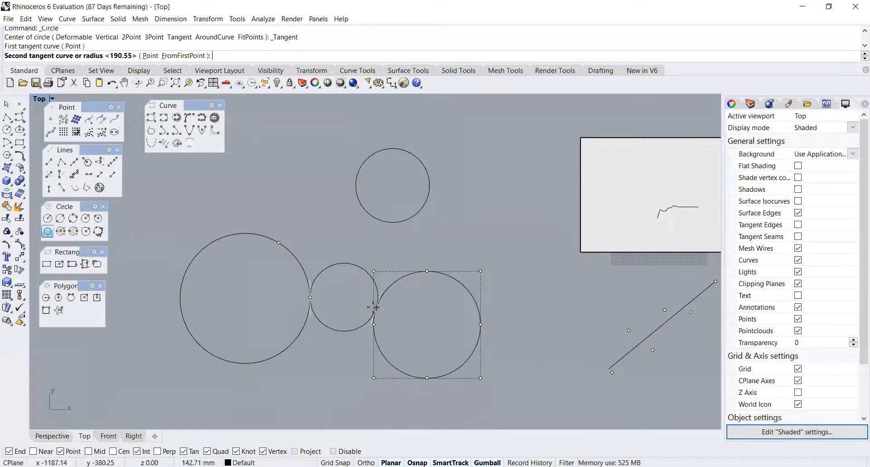
{"action": "left_click", "coordinate": [373, 294]}
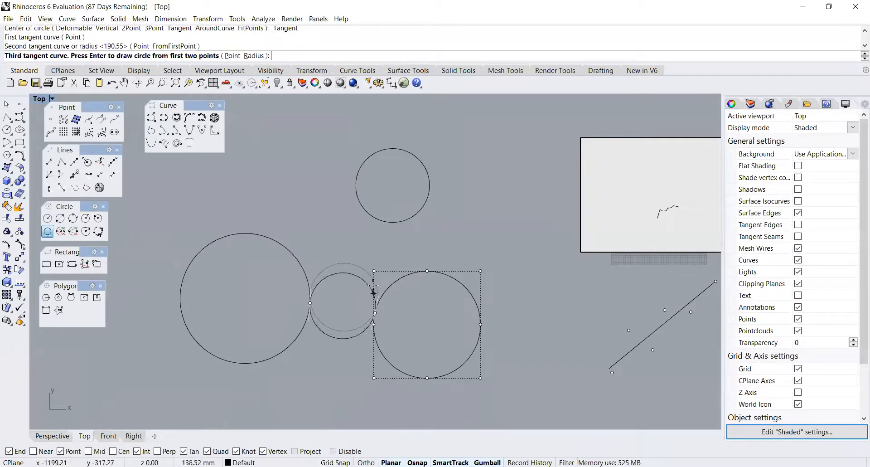
{"action": "left_click", "coordinate": [370, 221]}
{"action": "scroll", "coordinate": [328, 237], "scroll_direction": "down", "scroll_amount": 2}
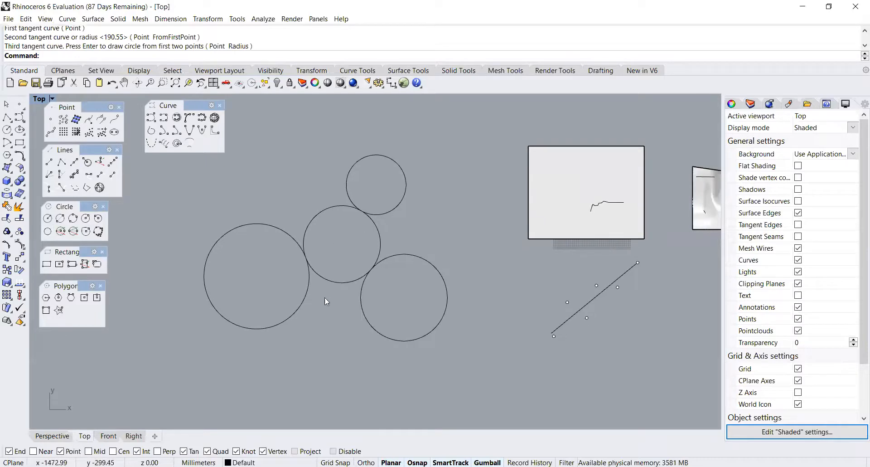
{"action": "scroll", "coordinate": [291, 261], "scroll_direction": "up", "scroll_amount": 4}
{"action": "scroll", "coordinate": [317, 267], "scroll_direction": "down", "scroll_amount": 4}
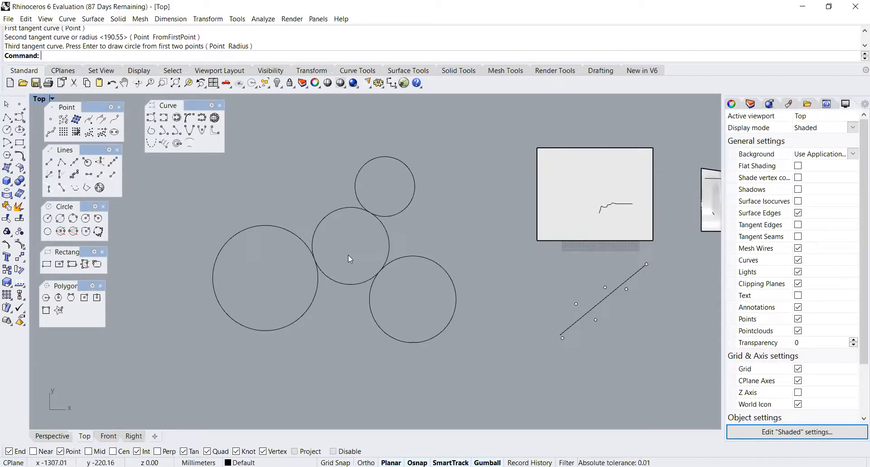
{"action": "scroll", "coordinate": [317, 281], "scroll_direction": "up", "scroll_amount": 1}
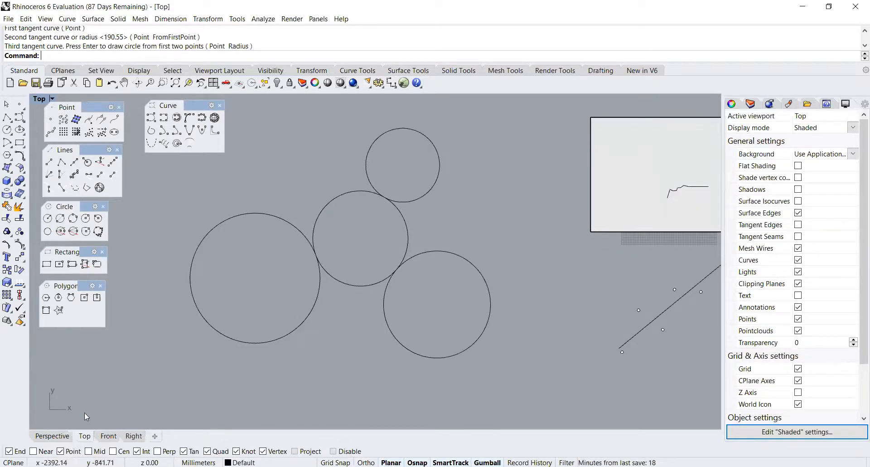
In the Perspective viewport, extrude the largest circle straight up into an open cylinder with the gumball
{"action": "left_click", "coordinate": [56, 436]}
{"action": "scroll", "coordinate": [325, 306], "scroll_direction": "down", "scroll_amount": 5}
{"action": "right_click_drag", "start_coordinate": [326, 306], "coordinate": [445, 281]}
{"action": "scroll", "coordinate": [445, 281], "scroll_direction": "down", "scroll_amount": 6}
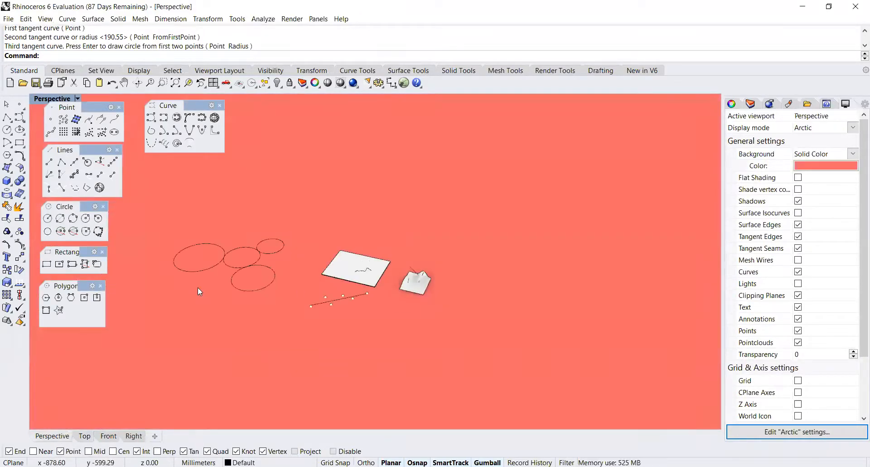
{"action": "scroll", "coordinate": [198, 288], "scroll_direction": "up", "scroll_amount": 7}
{"action": "scroll", "coordinate": [375, 295], "scroll_direction": "down", "scroll_amount": 7}
{"action": "scroll", "coordinate": [276, 273], "scroll_direction": "up", "scroll_amount": 7}
{"action": "left_click", "coordinate": [286, 268]}
{"action": "scroll", "coordinate": [286, 269], "scroll_direction": "down", "scroll_amount": 7}
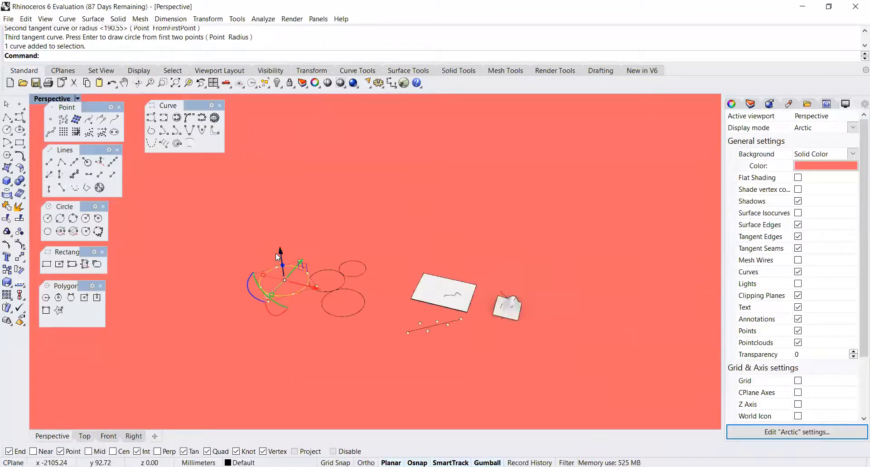
{"action": "scroll", "coordinate": [276, 253], "scroll_direction": "up", "scroll_amount": 4}
{"action": "left_click_drag", "start_coordinate": [289, 278], "coordinate": [312, 183]}
{"action": "left_click", "coordinate": [389, 229]}
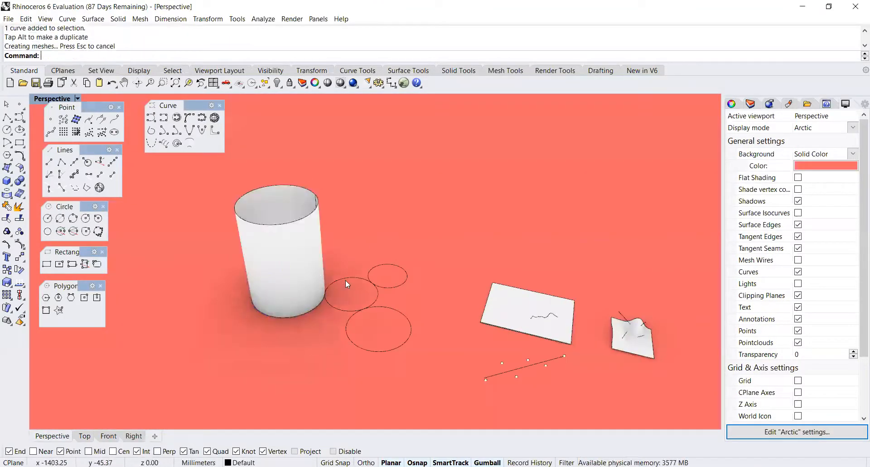
Extrude the tangent circle straight up into a shorter open cylinder and select the smallest circle
{"action": "scroll", "coordinate": [346, 282], "scroll_direction": "up", "scroll_amount": 3}
{"action": "left_click", "coordinate": [347, 276]}
{"action": "left_click_drag", "start_coordinate": [354, 272], "coordinate": [381, 202]}
{"action": "left_click", "coordinate": [420, 179]}
{"action": "scroll", "coordinate": [432, 263], "scroll_direction": "up", "scroll_amount": 2}
{"action": "left_click", "coordinate": [430, 282]}
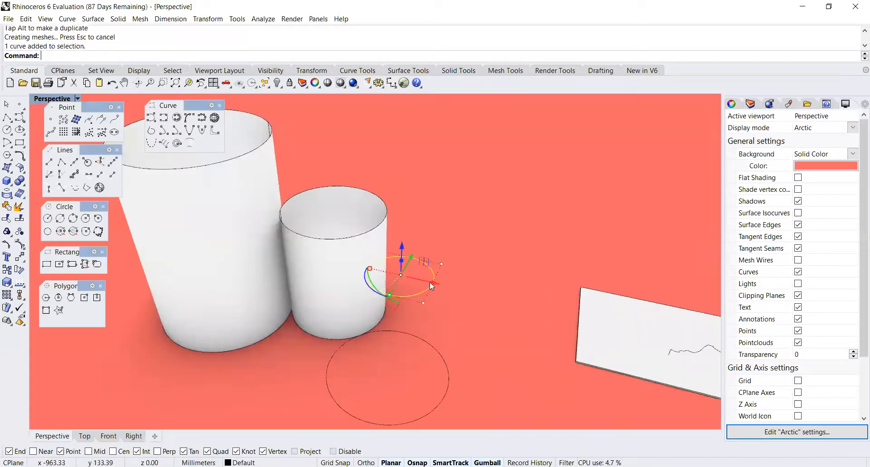
Try moving the smallest circle straight up along Z and undo the move
{"action": "left_click_drag", "start_coordinate": [401, 250], "coordinate": [410, 97]}
{"action": "right_click_drag", "start_coordinate": [467, 216], "coordinate": [463, 228]}
{"action": "key", "text": "ctrl+z"}
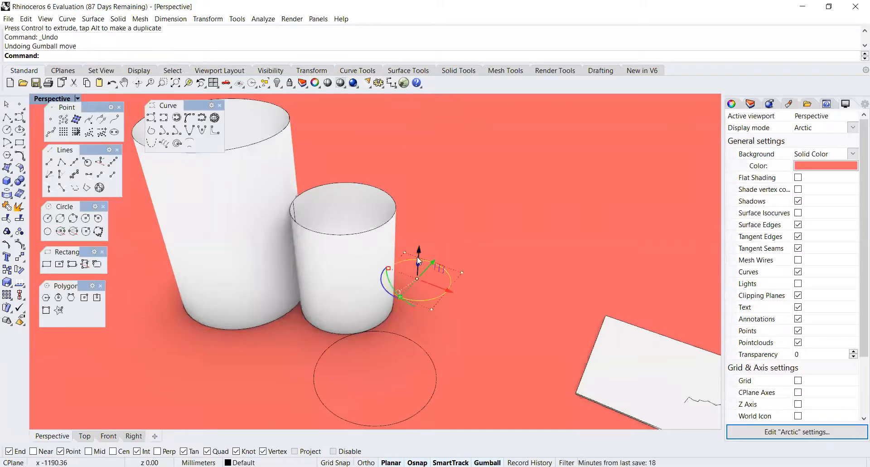
Extrude the selected smallest circle straight up into an open cylinder beside the other two
{"action": "left_click_drag", "start_coordinate": [416, 256], "coordinate": [425, 154], "text": "ctrl"}
{"action": "right_click_drag", "start_coordinate": [440, 278], "coordinate": [460, 288]}
{"action": "scroll", "coordinate": [460, 289], "scroll_direction": "down", "scroll_amount": 4}
{"action": "scroll", "coordinate": [314, 254], "scroll_direction": "up", "scroll_amount": 6}
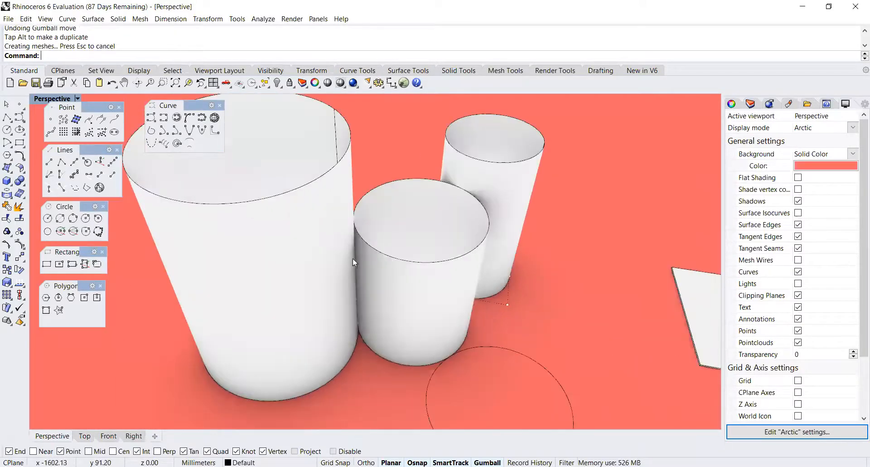
Undo the gumball extrusions of the three circles
{"action": "scroll", "coordinate": [353, 259], "scroll_direction": "up", "scroll_amount": 8}
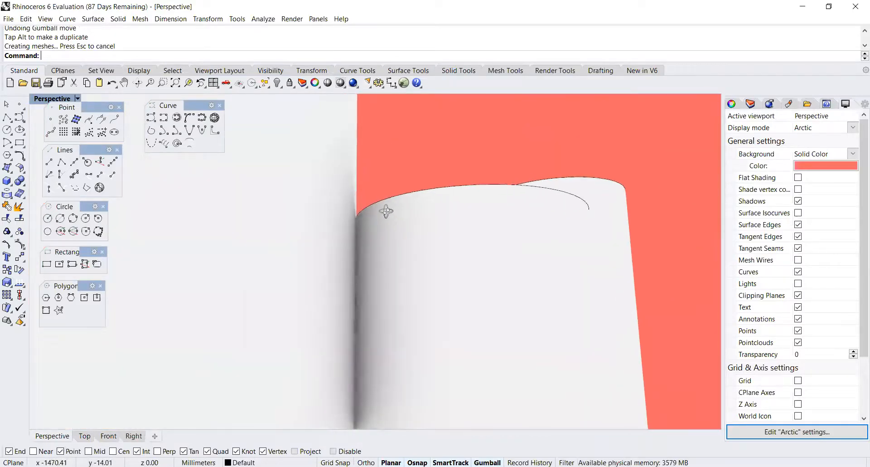
{"action": "scroll", "coordinate": [386, 211], "scroll_direction": "down", "scroll_amount": 10}
{"action": "scroll", "coordinate": [366, 302], "scroll_direction": "up", "scroll_amount": 4}
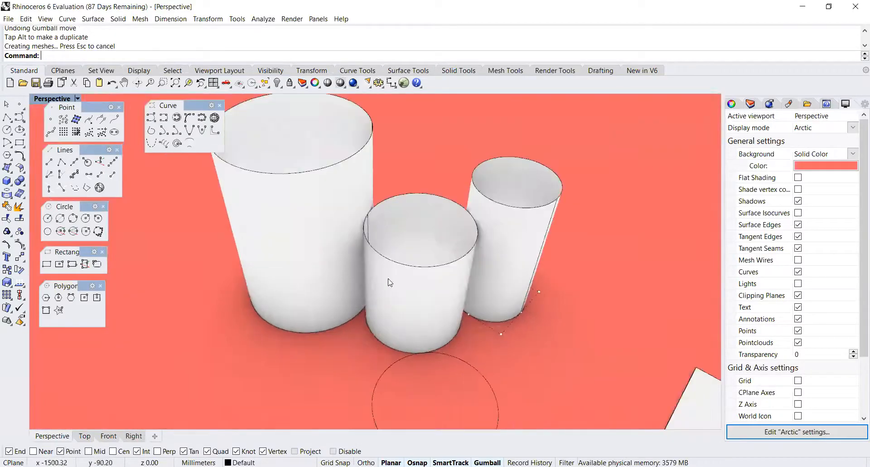
{"action": "key", "text": "ctrl+z"}
{"action": "key", "text": "ctrl+z"}
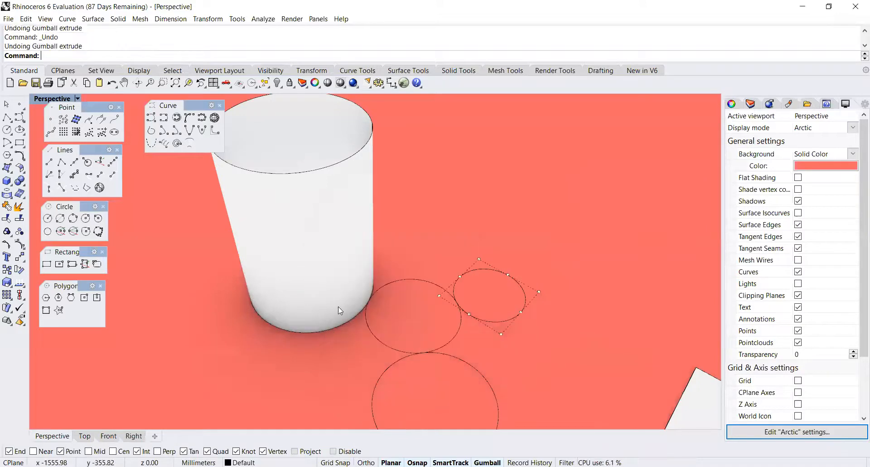
{"action": "key", "text": "ctrl+z"}
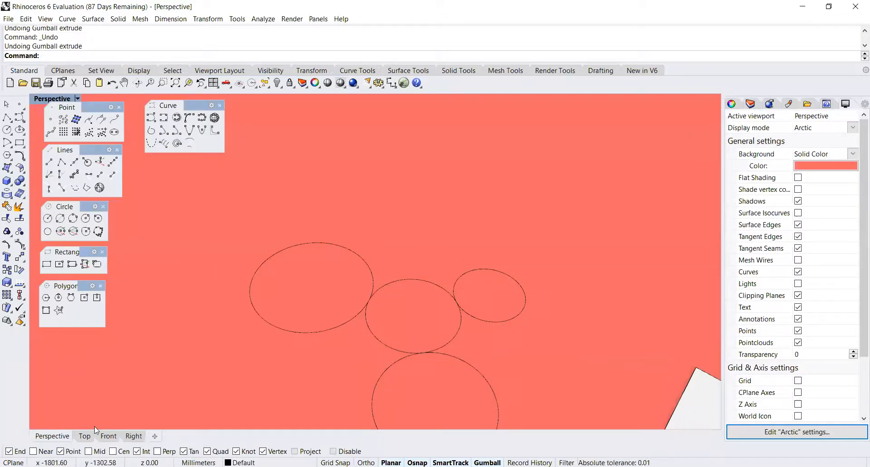
In the Top view, draw a center-corner rectangle below the circles, with one corner snapped to the lowest point of the largest circle
{"action": "left_click", "coordinate": [83, 436]}
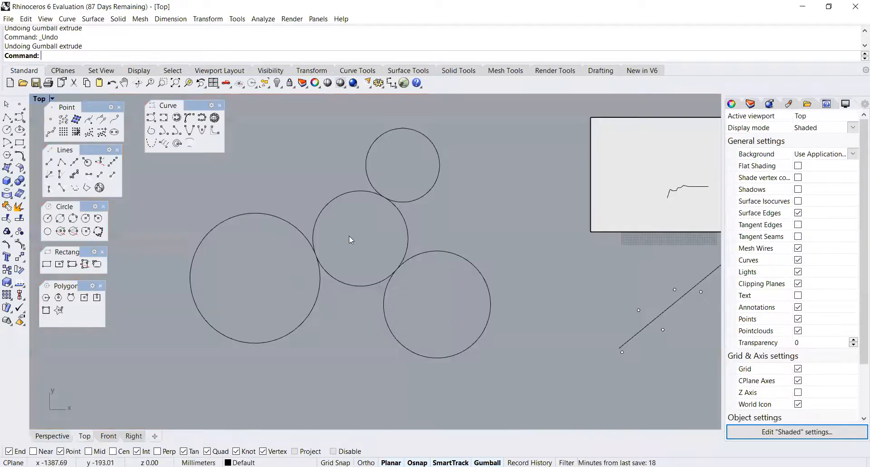
{"action": "scroll", "coordinate": [349, 236], "scroll_direction": "down", "scroll_amount": 3}
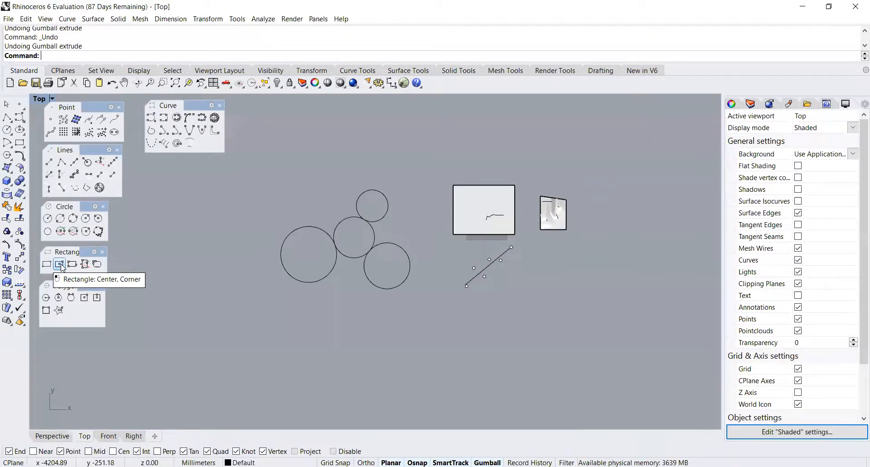
{"action": "left_click", "coordinate": [369, 339]}
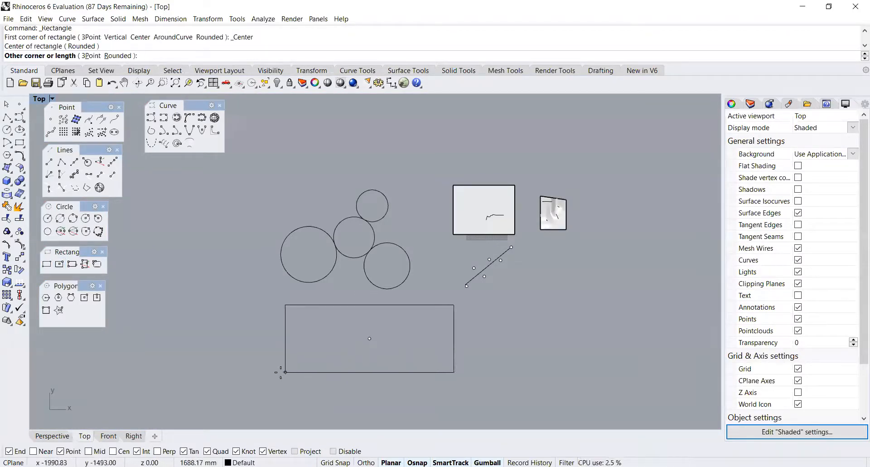
{"action": "left_click", "coordinate": [310, 285]}
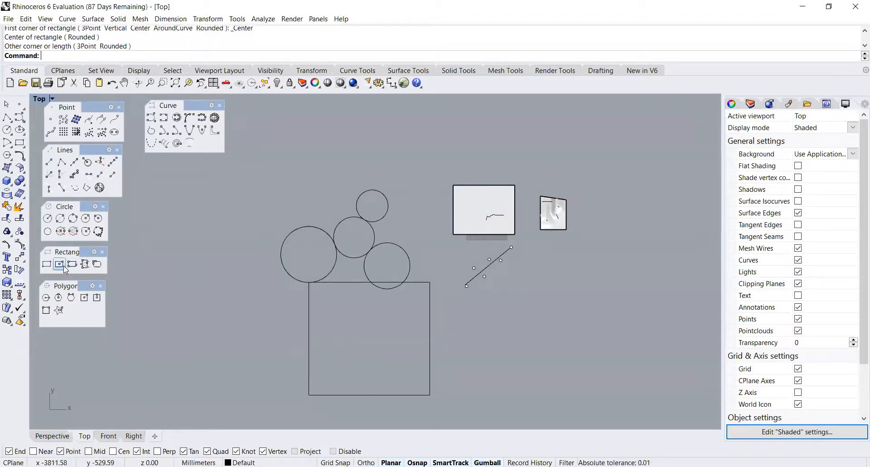
Start an inscribed polygon centered in the empty area beyond the surfaces and set its number of sides to 3
{"action": "left_click", "coordinate": [48, 300]}
{"action": "scroll", "coordinate": [269, 253], "scroll_direction": "down", "scroll_amount": 6}
{"action": "scroll", "coordinate": [443, 240], "scroll_direction": "up", "scroll_amount": 6}
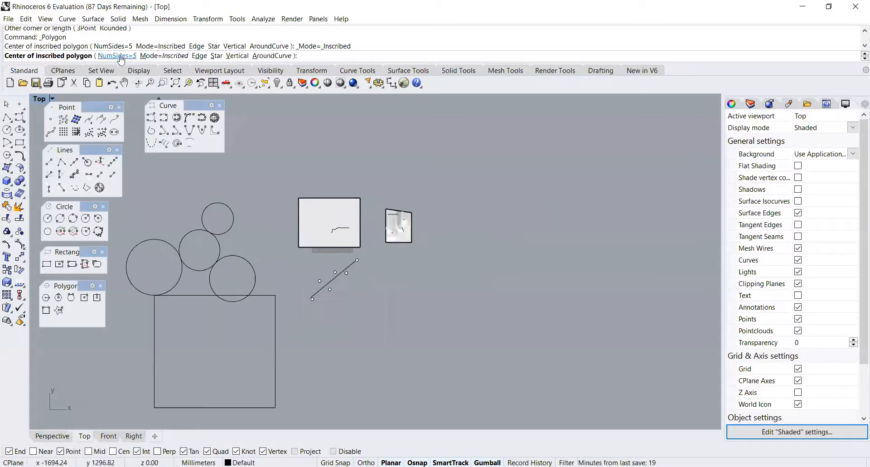
{"action": "left_click", "coordinate": [523, 225]}
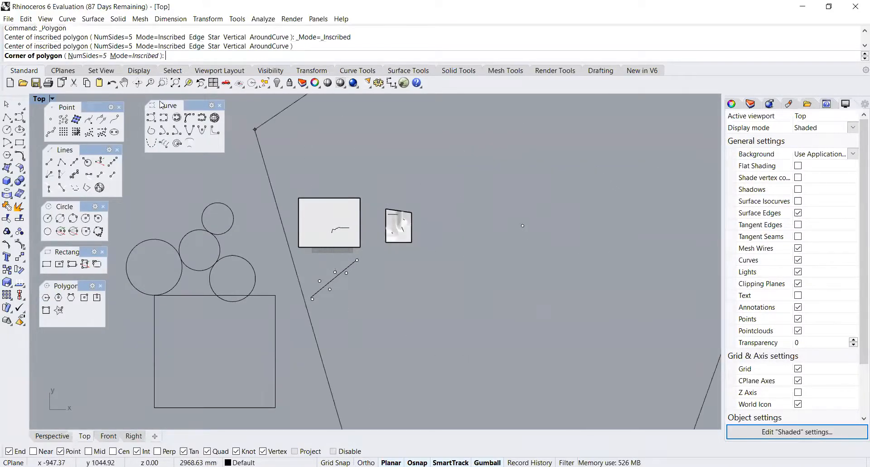
{"action": "left_click", "coordinate": [87, 55]}
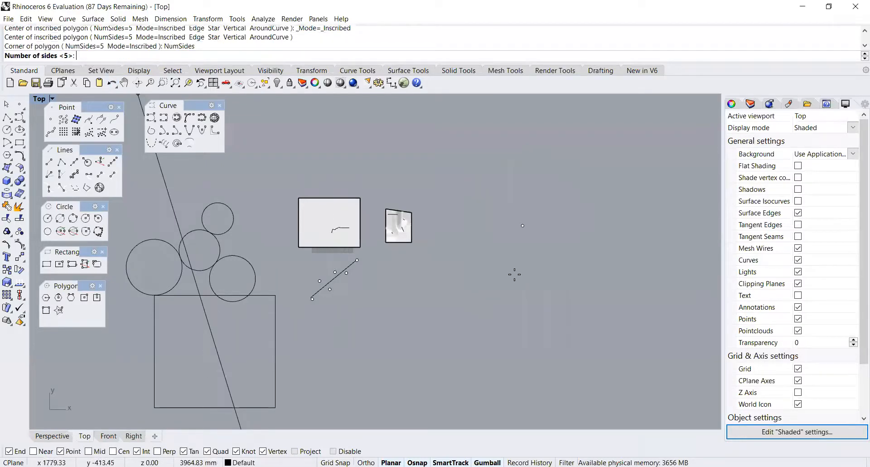
{"action": "type", "text": "3"}
{"action": "key", "text": "Return"}
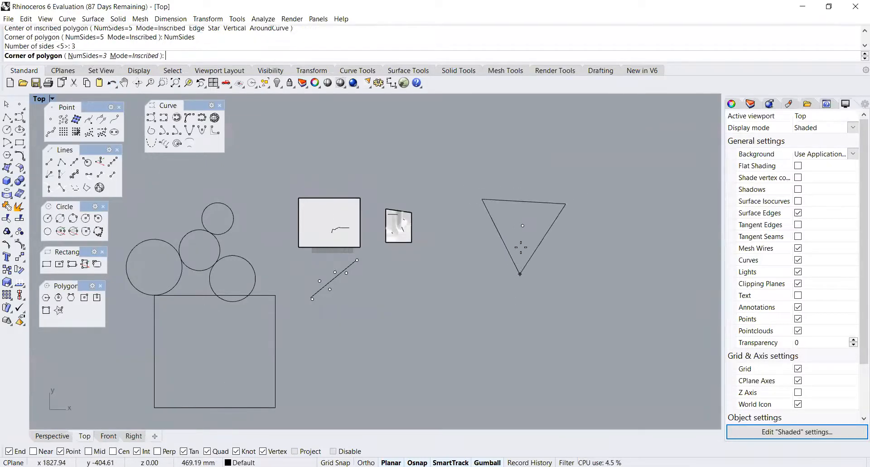
Try 5 and 10 sides for the inscribed polygon, constrain its corner distance to 100 mm, and cancel the command
{"action": "scroll", "coordinate": [512, 237], "scroll_direction": "up", "scroll_amount": 3}
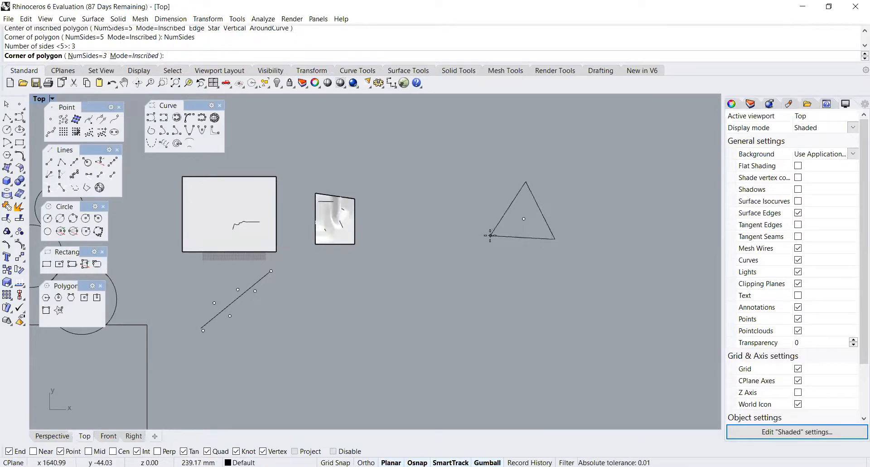
{"action": "left_click", "coordinate": [86, 55]}
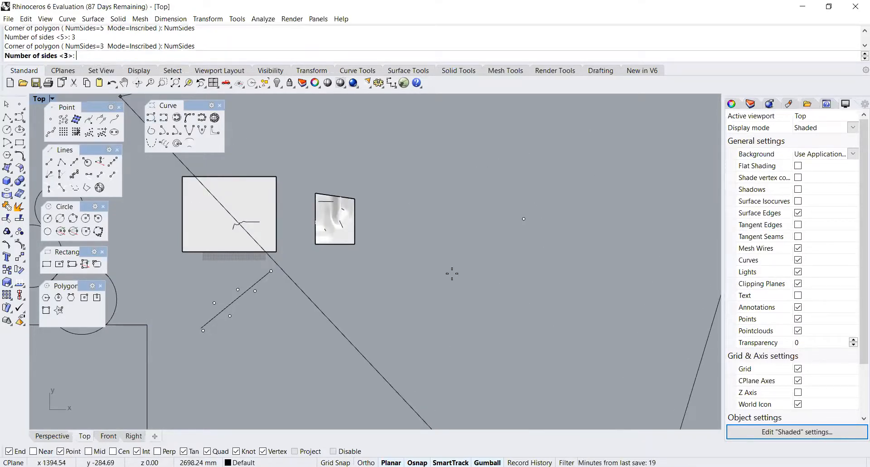
{"action": "key", "text": "Return"}
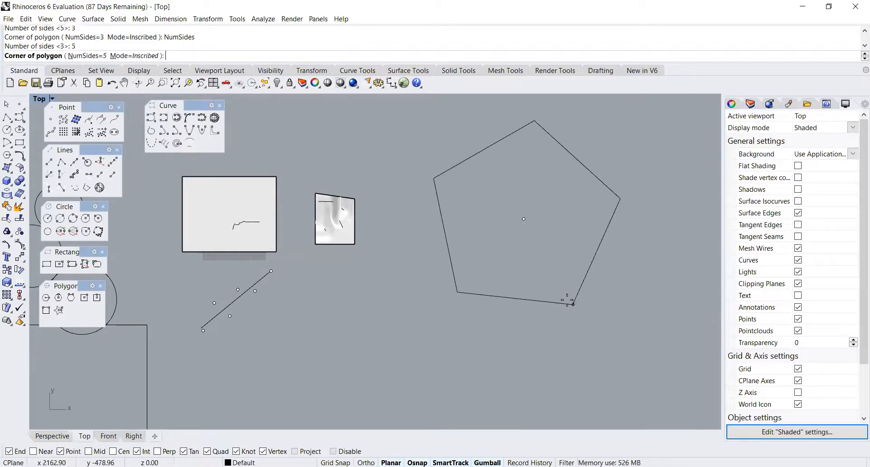
{"action": "left_click", "coordinate": [90, 56]}
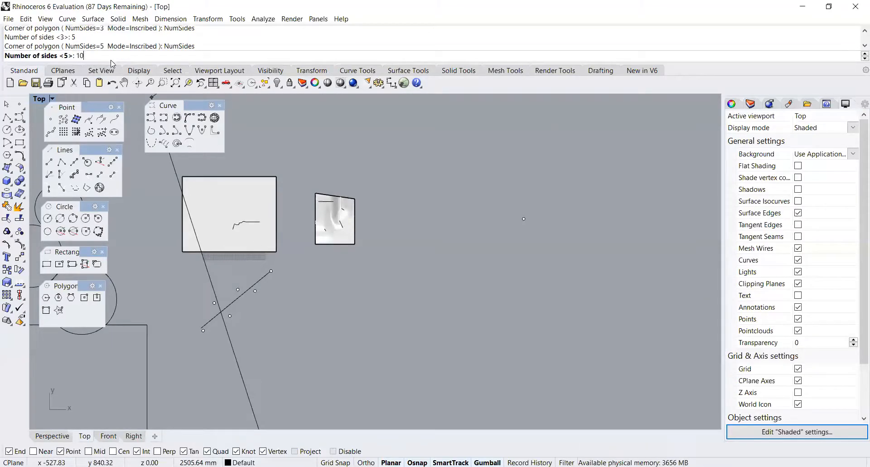
{"action": "key", "text": "Return"}
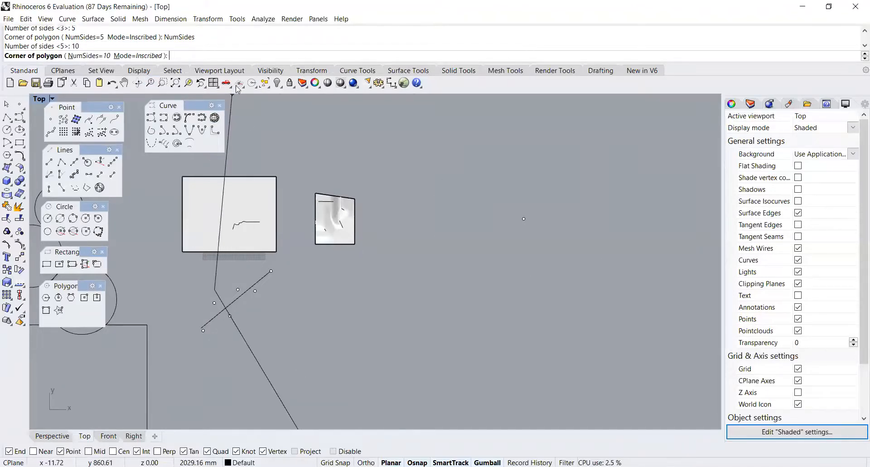
{"action": "type", "text": "100"}
{"action": "key", "text": "Return"}
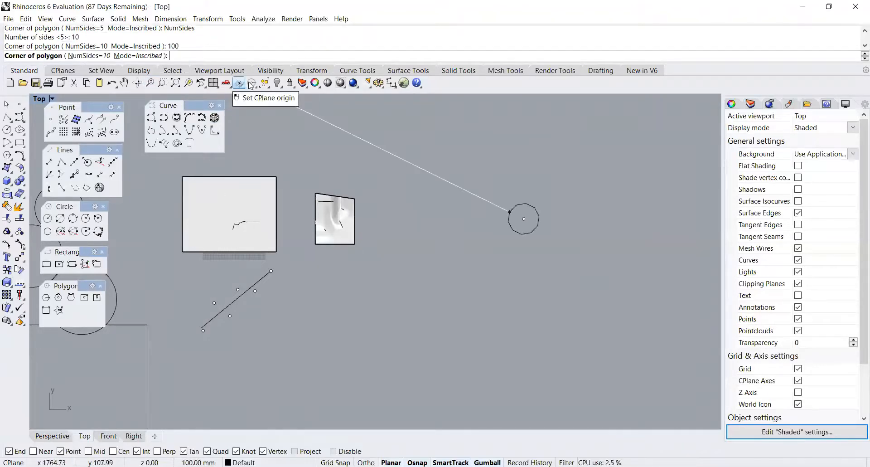
{"action": "scroll", "coordinate": [512, 218], "scroll_direction": "up", "scroll_amount": 12}
{"action": "key", "text": "Escape"}
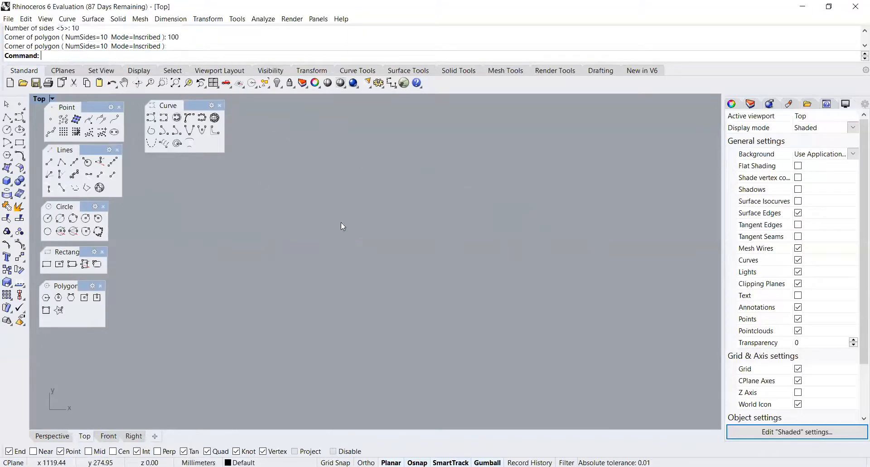
Draw an inscribed polygon with 100 sides and a radius of about 266 mm in the empty area of the Top view
{"action": "key", "text": "Return"}
{"action": "left_click", "coordinate": [499, 191]}
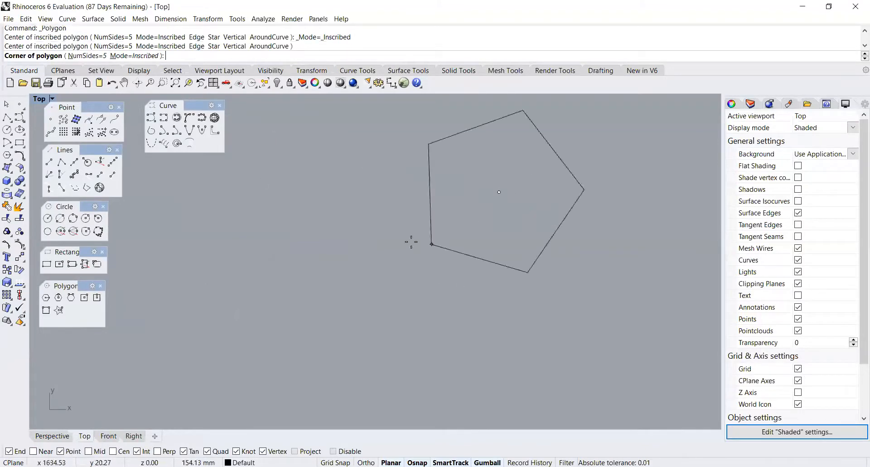
{"action": "left_click", "coordinate": [93, 56]}
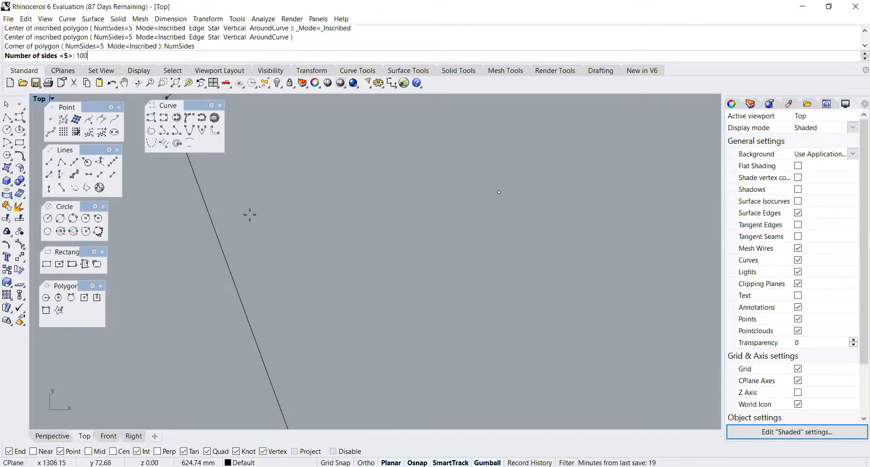
{"action": "key", "text": "Return"}
{"action": "scroll", "coordinate": [356, 228], "scroll_direction": "up", "scroll_amount": 5}
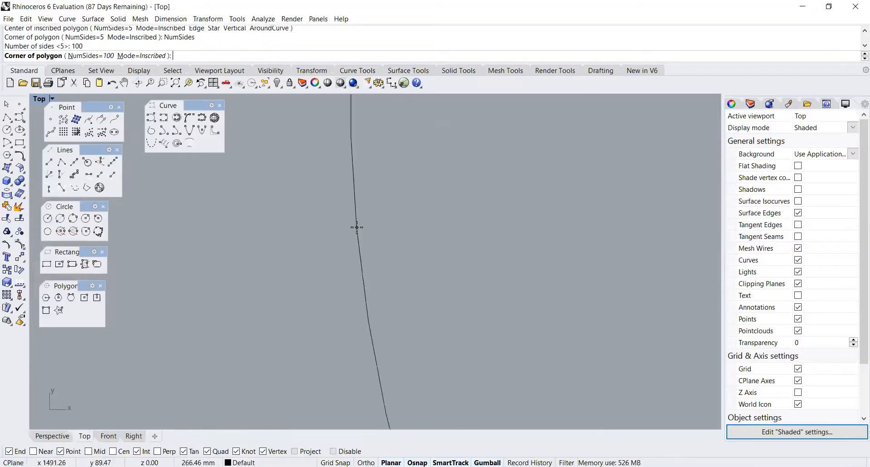
{"action": "left_click", "coordinate": [358, 225]}
{"action": "scroll", "coordinate": [298, 255], "scroll_direction": "down", "scroll_amount": 3}
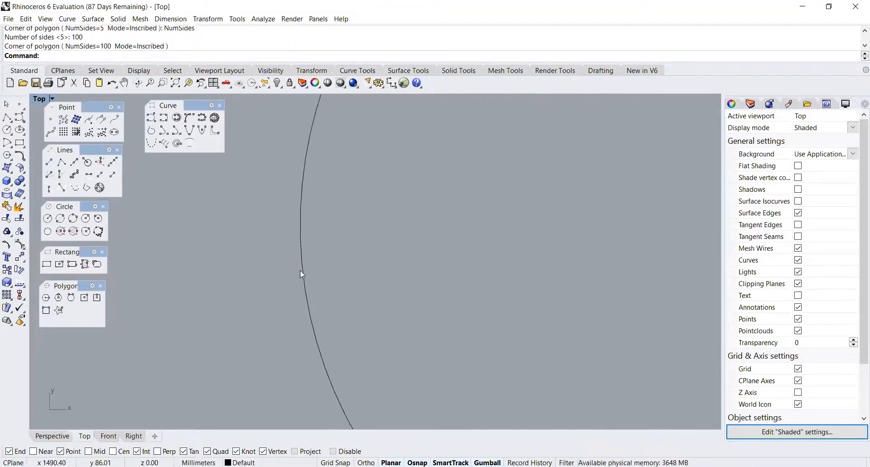
{"action": "scroll", "coordinate": [300, 270], "scroll_direction": "down", "scroll_amount": 5}
{"action": "scroll", "coordinate": [304, 239], "scroll_direction": "up", "scroll_amount": 2}
{"action": "scroll", "coordinate": [349, 164], "scroll_direction": "up", "scroll_amount": 4}
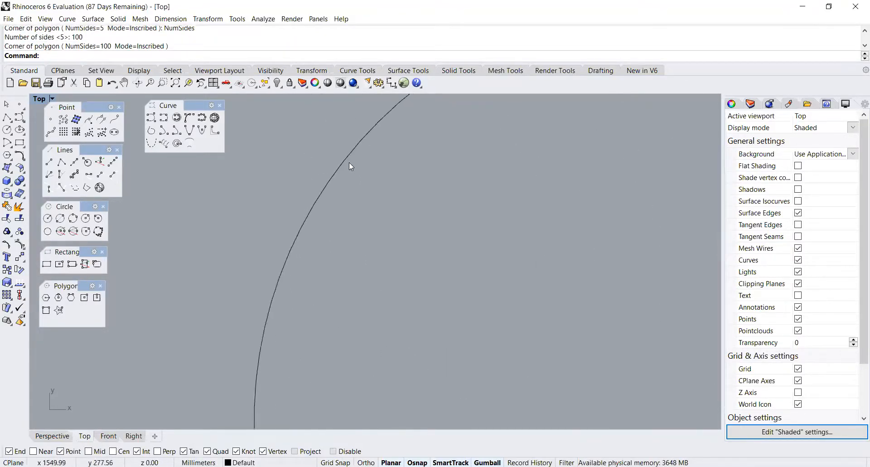
Explode the 100-sided polygon into separate segments and pull one upper-left segment out of the outline
{"action": "left_click", "coordinate": [345, 162]}
{"action": "scroll", "coordinate": [349, 202], "scroll_direction": "down", "scroll_amount": 2}
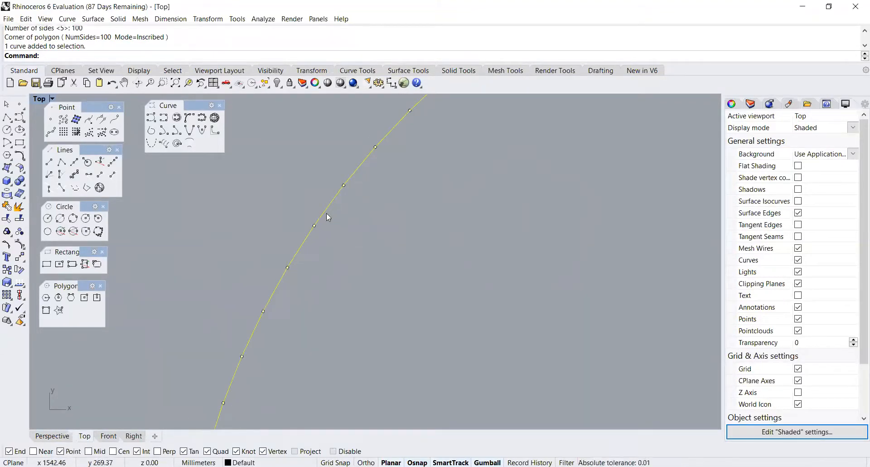
{"action": "left_click", "coordinate": [19, 207]}
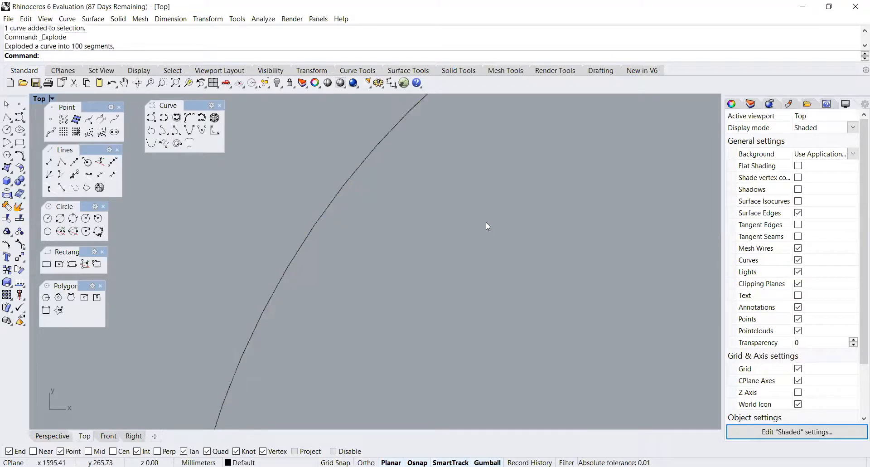
{"action": "left_click", "coordinate": [329, 204]}
{"action": "left_click_drag", "start_coordinate": [365, 211], "coordinate": [291, 204]}
{"action": "scroll", "coordinate": [323, 220], "scroll_direction": "down", "scroll_amount": 3}
{"action": "scroll", "coordinate": [322, 220], "scroll_direction": "down", "scroll_amount": 3}
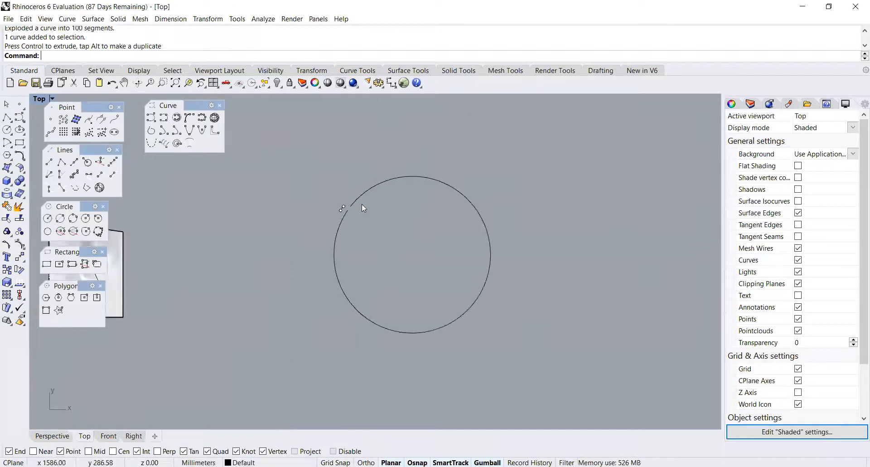
Delete all segments of the exploded polygon
{"action": "left_click_drag", "start_coordinate": [301, 165], "coordinate": [466, 306]}
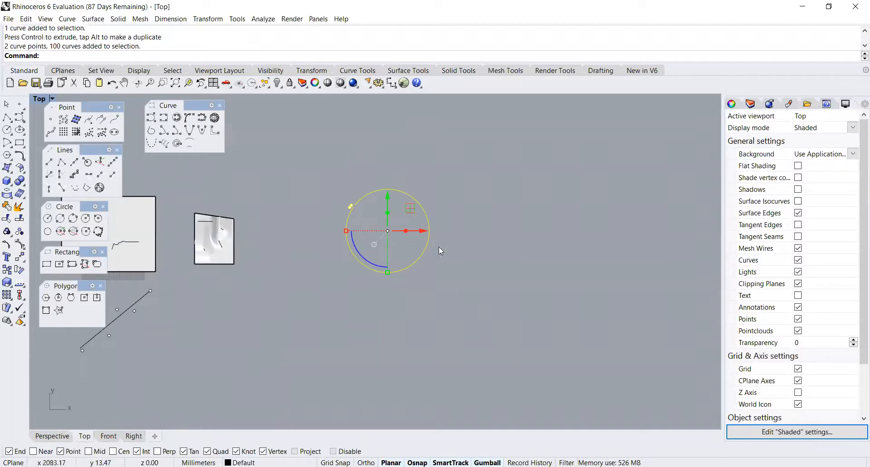
{"action": "key", "text": "Delete"}
{"action": "scroll", "coordinate": [439, 247], "scroll_direction": "up", "scroll_amount": 2}
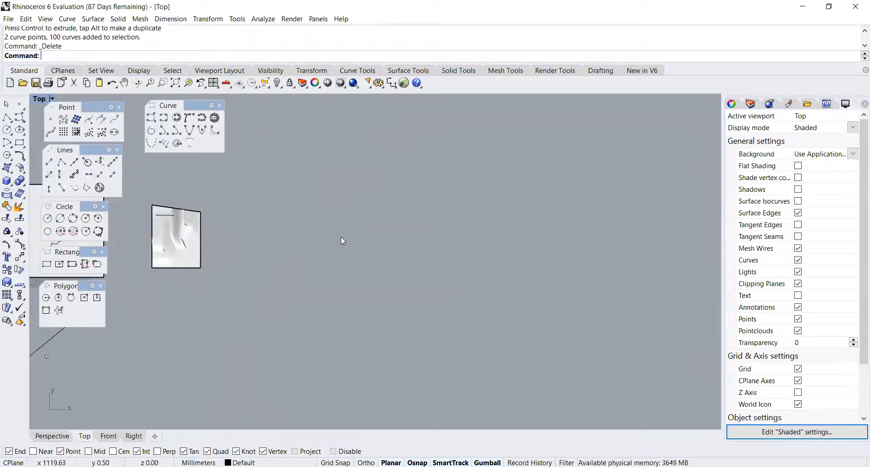
{"action": "scroll", "coordinate": [344, 243], "scroll_direction": "down", "scroll_amount": 2}
{"action": "scroll", "coordinate": [240, 265], "scroll_direction": "down", "scroll_amount": 1}
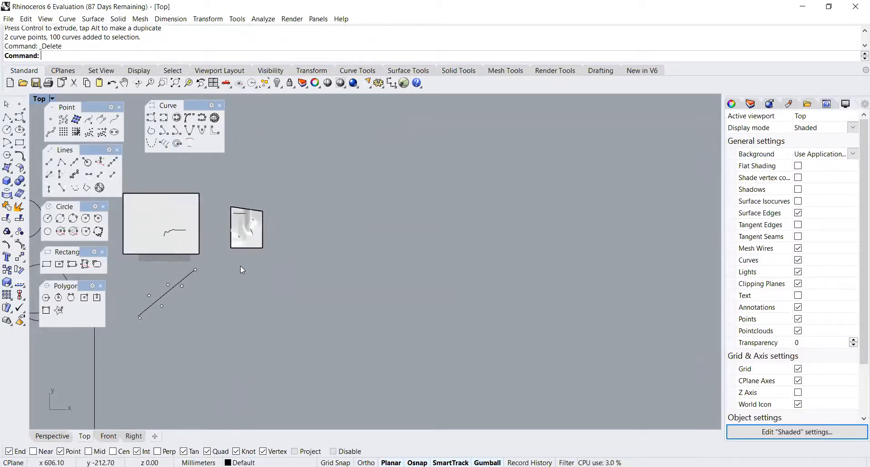
{"action": "scroll", "coordinate": [313, 333], "scroll_direction": "down", "scroll_amount": 2}
{"action": "left_click_drag", "start_coordinate": [325, 334], "coordinate": [222, 262]}
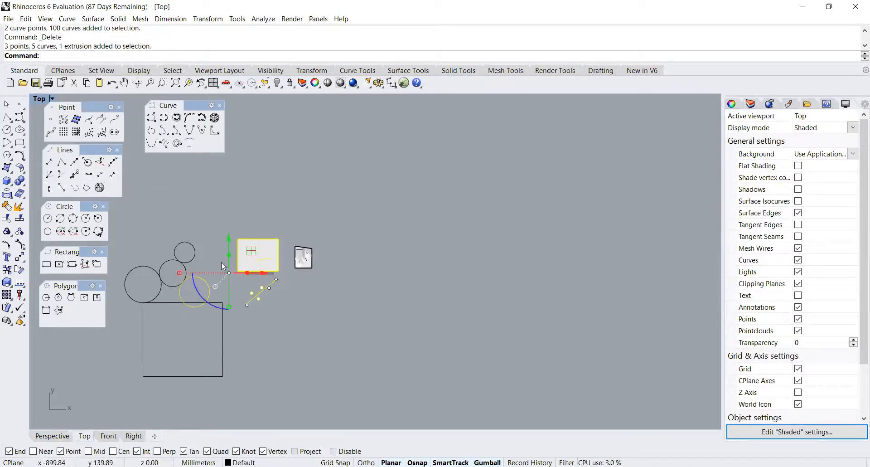
{"action": "left_click", "coordinate": [369, 333]}
{"action": "scroll", "coordinate": [272, 227], "scroll_direction": "up", "scroll_amount": 2}
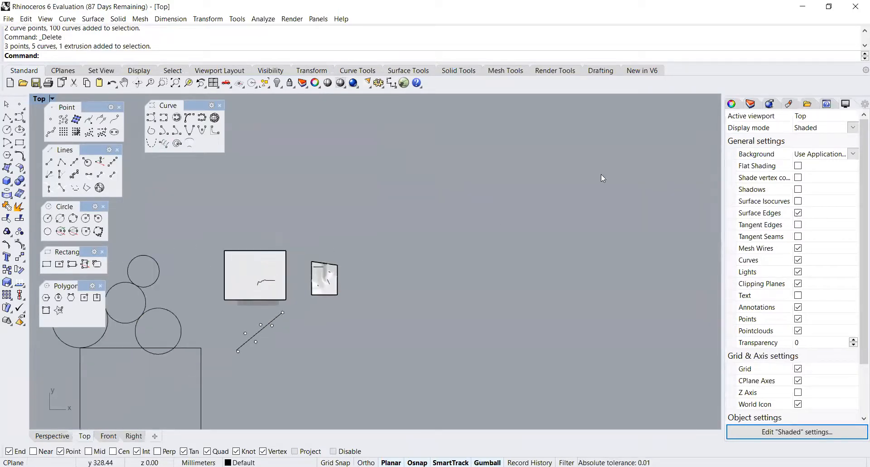
Make Layer 02 the current layer
{"action": "left_click", "coordinate": [753, 106]}
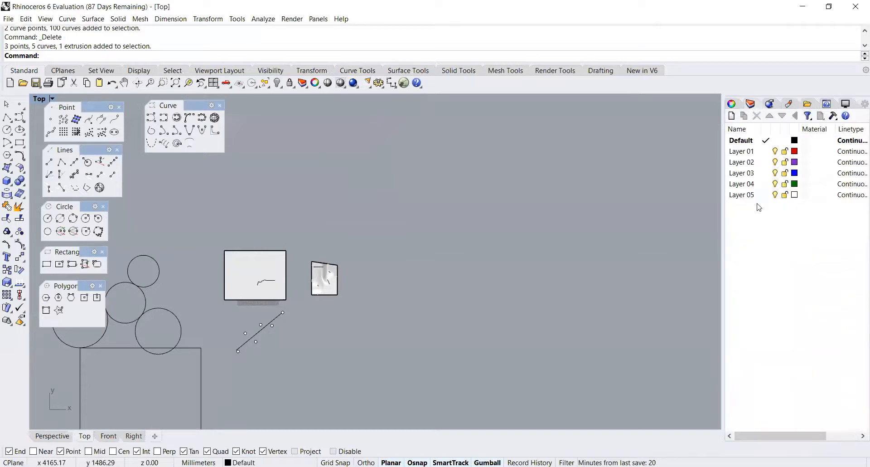
{"action": "double_click", "coordinate": [759, 162]}
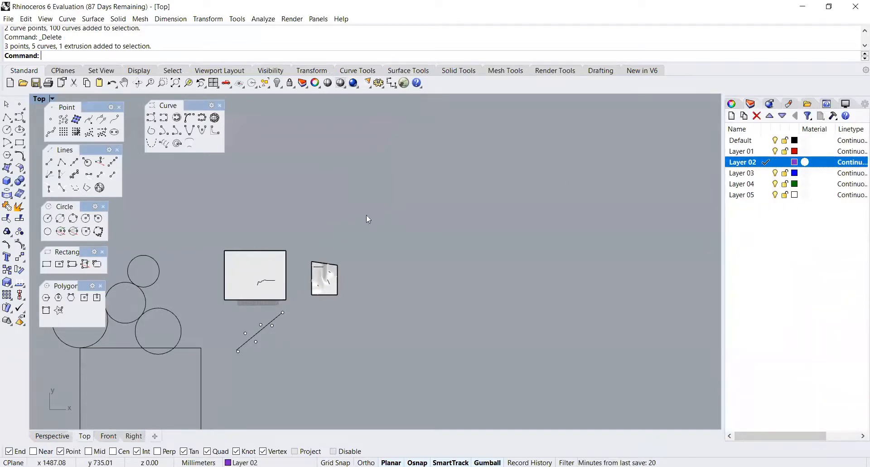
{"action": "scroll", "coordinate": [174, 196], "scroll_direction": "down", "scroll_amount": 4}
{"action": "scroll", "coordinate": [262, 256], "scroll_direction": "up", "scroll_amount": 6}
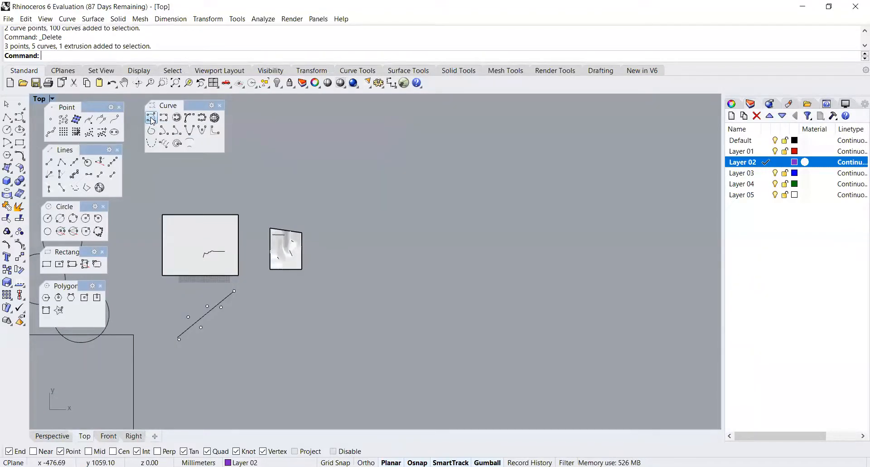
Draw a degree-3 control point curve with ten points, looping counterclockwise in the empty area beside the small wavy surface
{"action": "left_click", "coordinate": [151, 121]}
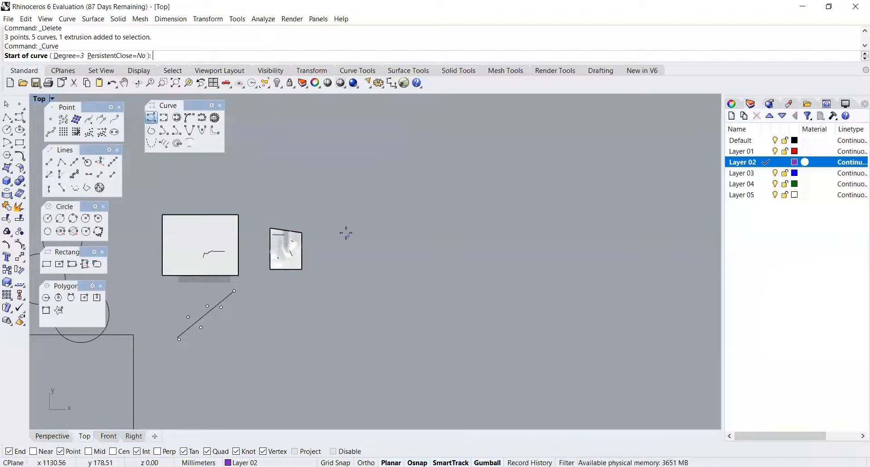
{"action": "left_click", "coordinate": [346, 232]}
{"action": "scroll", "coordinate": [367, 217], "scroll_direction": "up", "scroll_amount": 5}
{"action": "left_click", "coordinate": [372, 207]}
{"action": "left_click", "coordinate": [366, 158]}
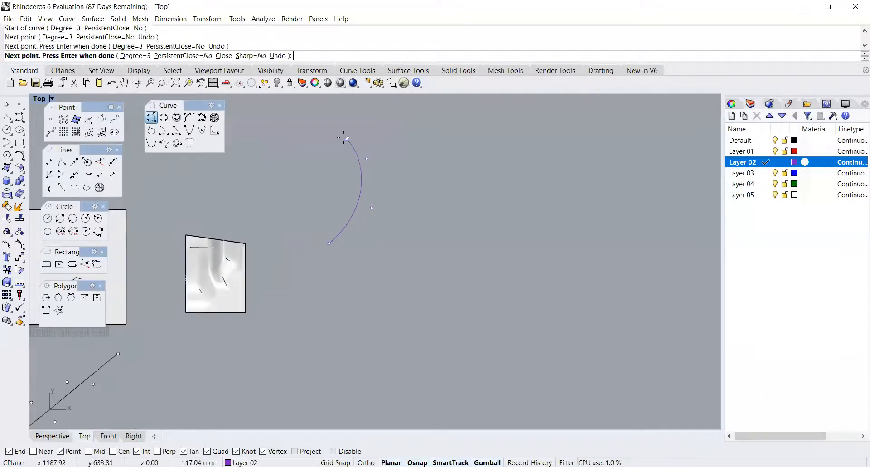
{"action": "left_click", "coordinate": [336, 135]}
{"action": "left_click", "coordinate": [287, 149]}
{"action": "left_click", "coordinate": [269, 185]}
{"action": "left_click", "coordinate": [271, 217]}
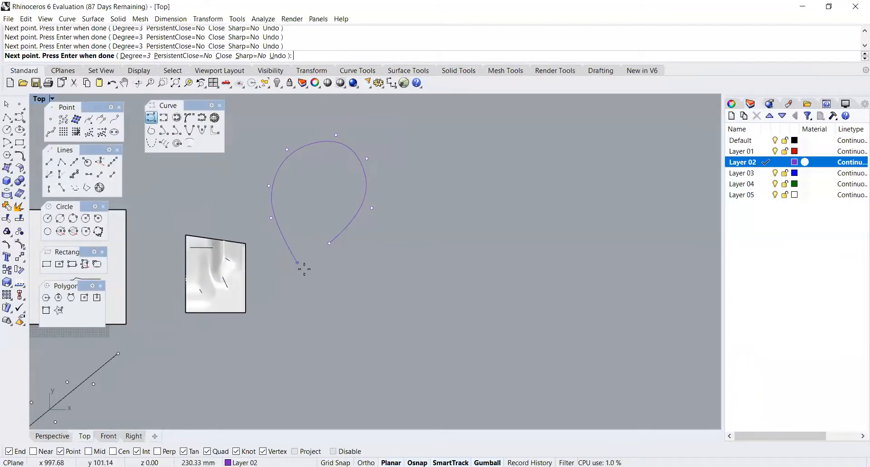
{"action": "left_click", "coordinate": [304, 269]}
{"action": "left_click", "coordinate": [360, 290]}
{"action": "left_click", "coordinate": [384, 290]}
{"action": "right_click", "coordinate": [414, 275]}
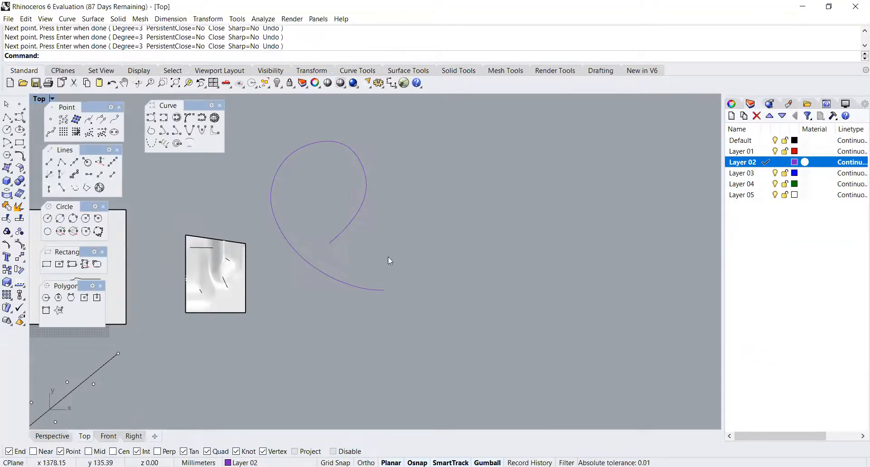
{"action": "scroll", "coordinate": [388, 257], "scroll_direction": "down", "scroll_amount": 4}
{"action": "scroll", "coordinate": [355, 238], "scroll_direction": "up", "scroll_amount": 4}
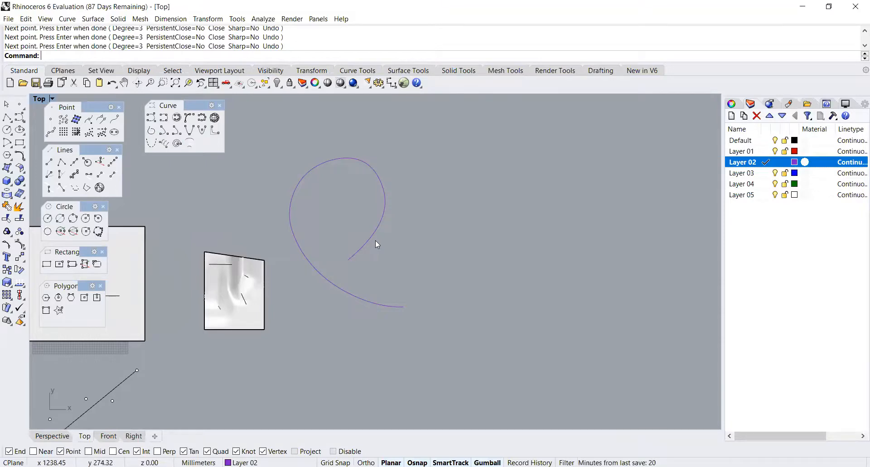
Draw a degree-3 interpolated curve from the loop's lower end, sweeping around its right side and back over its top
{"action": "left_click", "coordinate": [168, 119]}
{"action": "scroll", "coordinate": [264, 303], "scroll_direction": "down", "scroll_amount": 4}
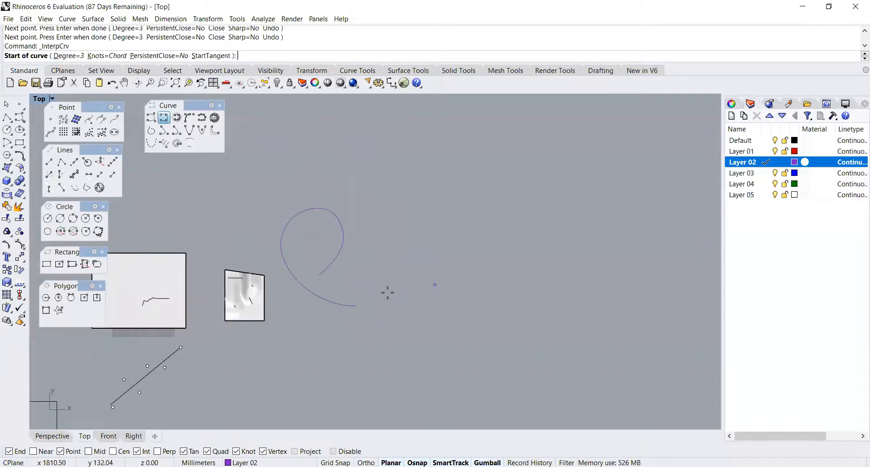
{"action": "left_click", "coordinate": [356, 305]}
{"action": "left_click", "coordinate": [397, 304]}
{"action": "left_click", "coordinate": [453, 276]}
{"action": "left_click", "coordinate": [463, 235]}
{"action": "left_click", "coordinate": [452, 198]}
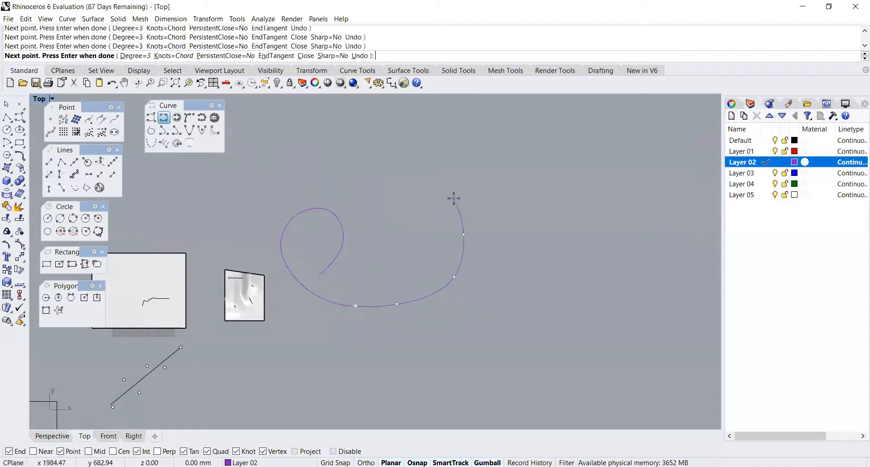
{"action": "left_click", "coordinate": [396, 165]}
{"action": "left_click", "coordinate": [350, 166]}
{"action": "right_click", "coordinate": [343, 165]}
{"action": "scroll", "coordinate": [330, 173], "scroll_direction": "down", "scroll_amount": 2}
{"action": "scroll", "coordinate": [327, 230], "scroll_direction": "up", "scroll_amount": 4}
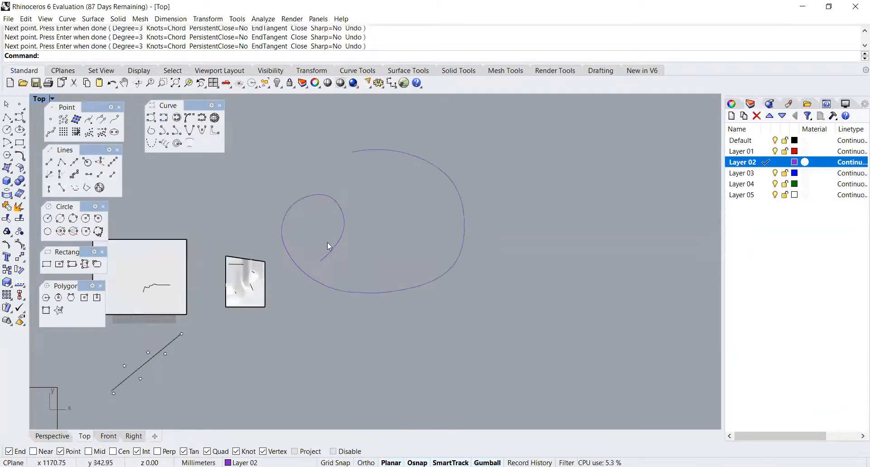
{"action": "left_click", "coordinate": [329, 250]}
{"action": "scroll", "coordinate": [302, 204], "scroll_direction": "down", "scroll_amount": 2}
{"action": "left_click", "coordinate": [414, 228]}
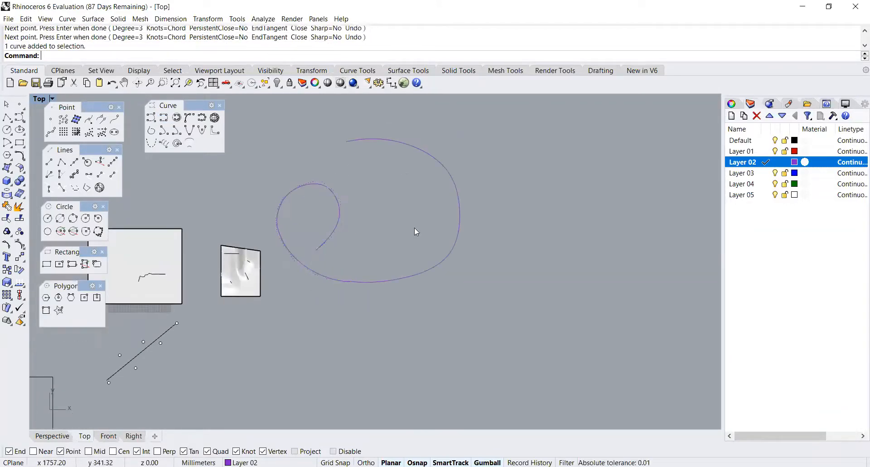
{"action": "scroll", "coordinate": [415, 227], "scroll_direction": "down", "scroll_amount": 2}
{"action": "scroll", "coordinate": [249, 299], "scroll_direction": "up", "scroll_amount": 1}
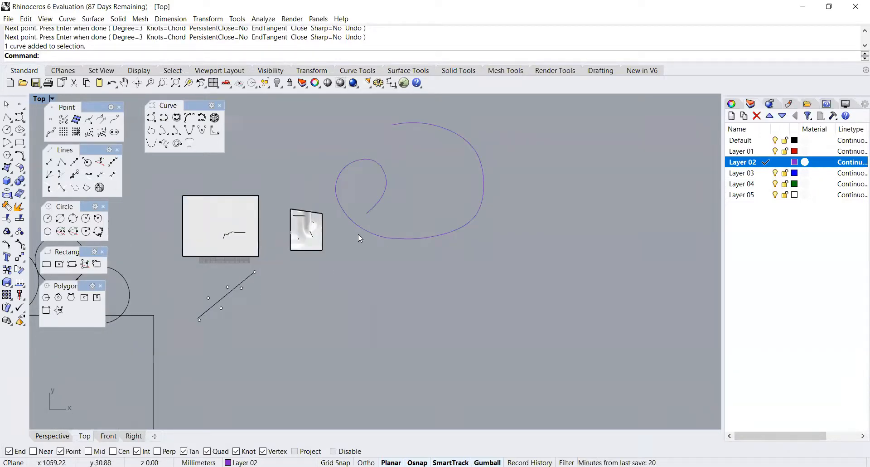
{"action": "scroll", "coordinate": [358, 234], "scroll_direction": "down", "scroll_amount": 1}
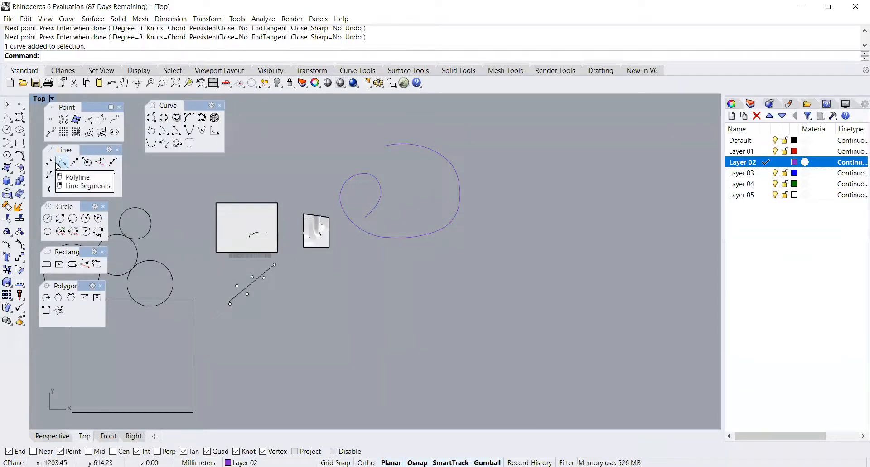
Draw a degree-1 interpolated curve as an L below the loop, with two horizontal segments followed by two vertical segments going up
{"action": "left_click", "coordinate": [164, 118]}
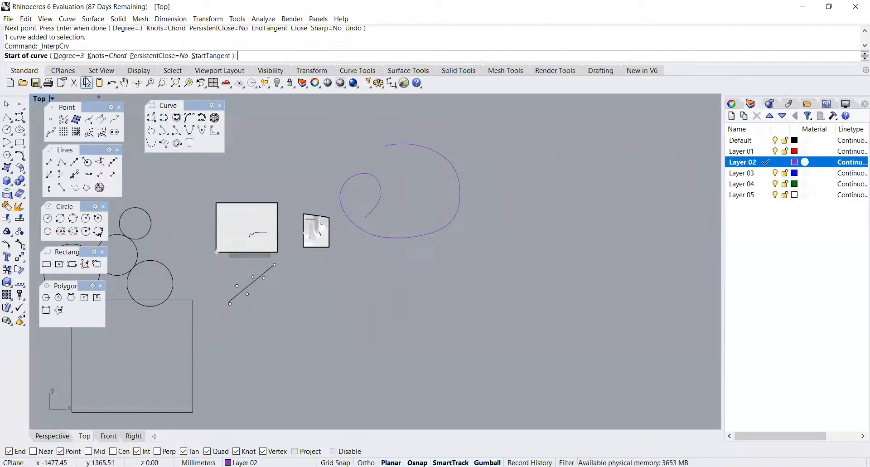
{"action": "left_click", "coordinate": [72, 55]}
{"action": "type", "text": "1"}
{"action": "key", "text": "Return"}
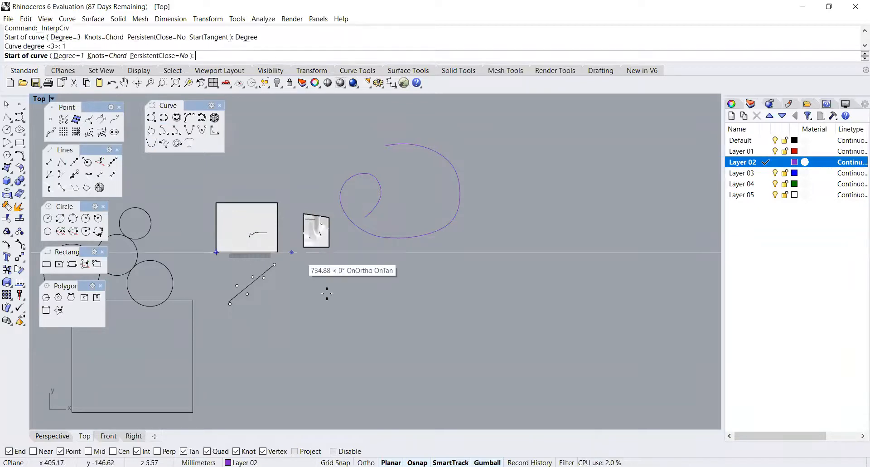
{"action": "left_click", "coordinate": [361, 316]}
{"action": "key", "text": "F8"}
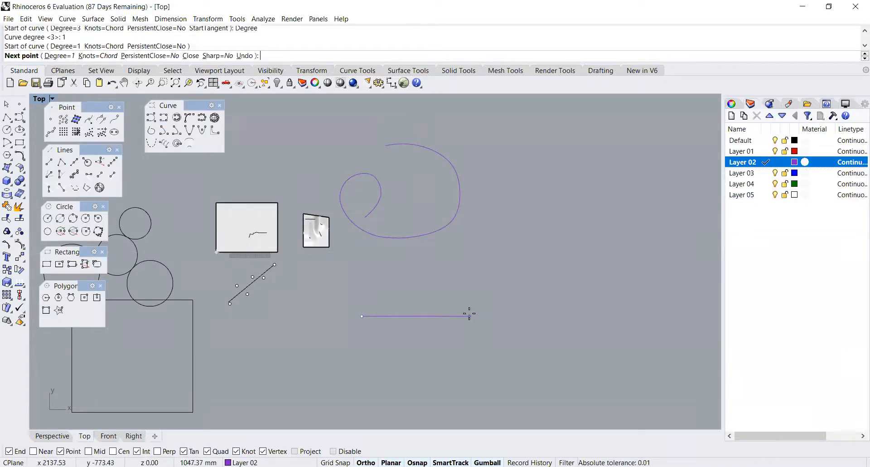
{"action": "left_click", "coordinate": [469, 316]}
{"action": "left_click", "coordinate": [546, 316]}
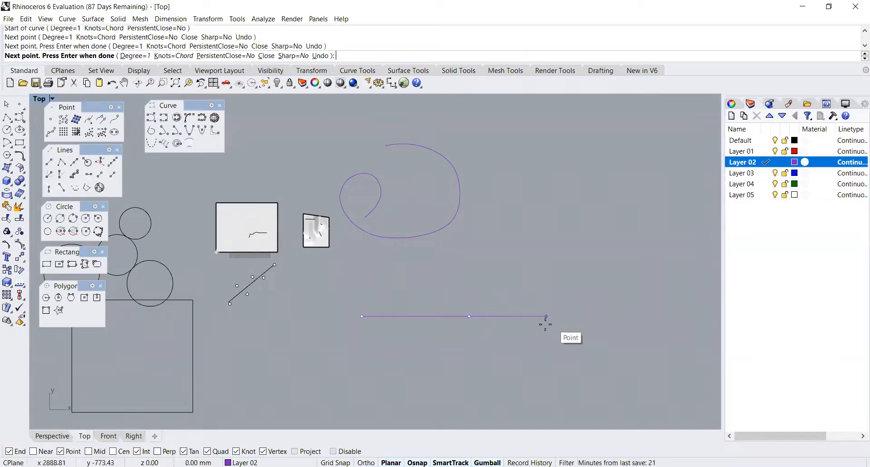
{"action": "scroll", "coordinate": [547, 321], "scroll_direction": "up", "scroll_amount": 3}
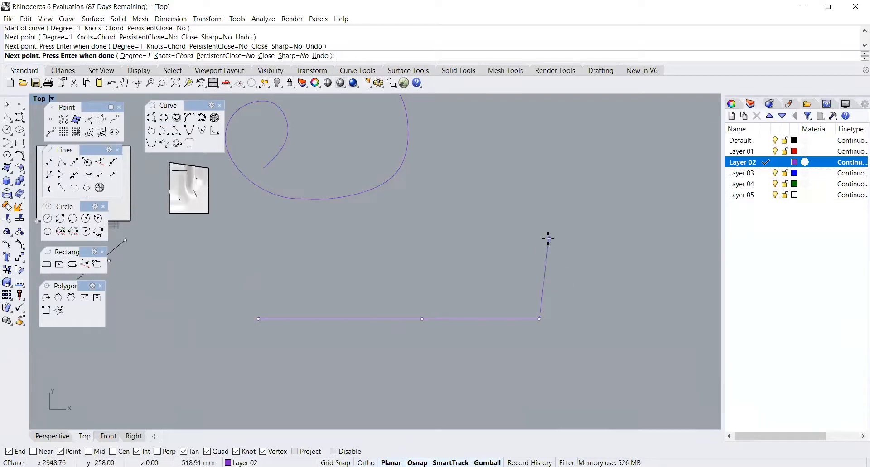
{"action": "left_click", "coordinate": [511, 259]}
{"action": "left_click", "coordinate": [526, 202]}
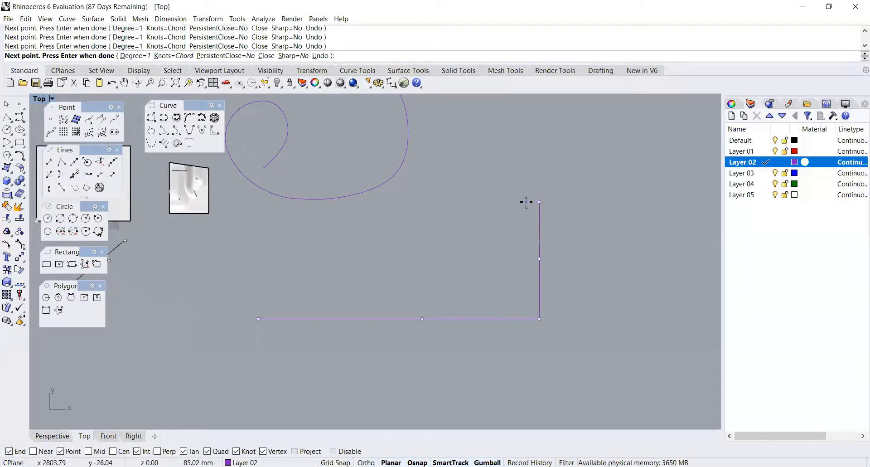
{"action": "key", "text": "Return"}
{"action": "scroll", "coordinate": [437, 213], "scroll_direction": "down", "scroll_amount": 4}
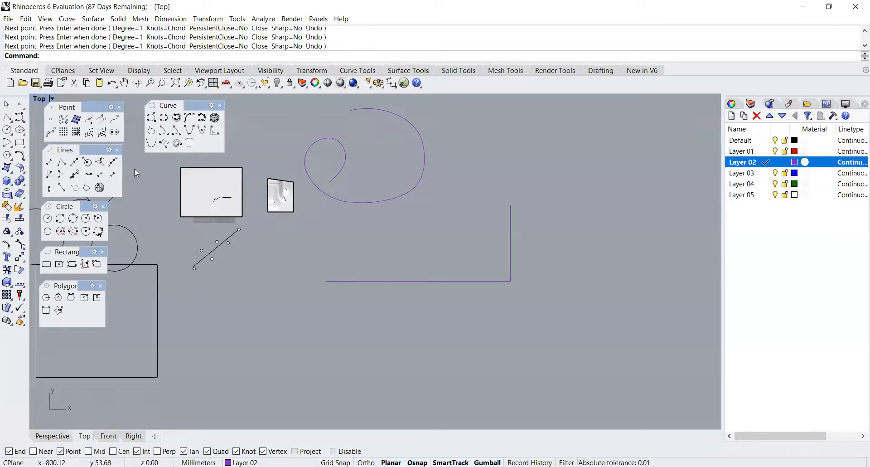
Draw a degree-3 control point curve over the L-shaped curve, snapping its five points to the L's ends, corner and knots
{"action": "left_click", "coordinate": [151, 119]}
{"action": "right_click_drag", "start_coordinate": [323, 369], "coordinate": [313, 345]}
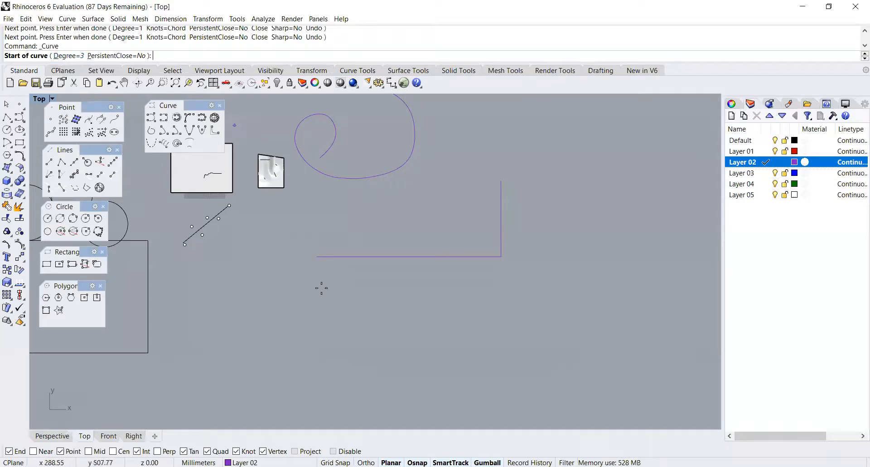
{"action": "left_click", "coordinate": [317, 257]}
{"action": "left_click", "coordinate": [423, 256]}
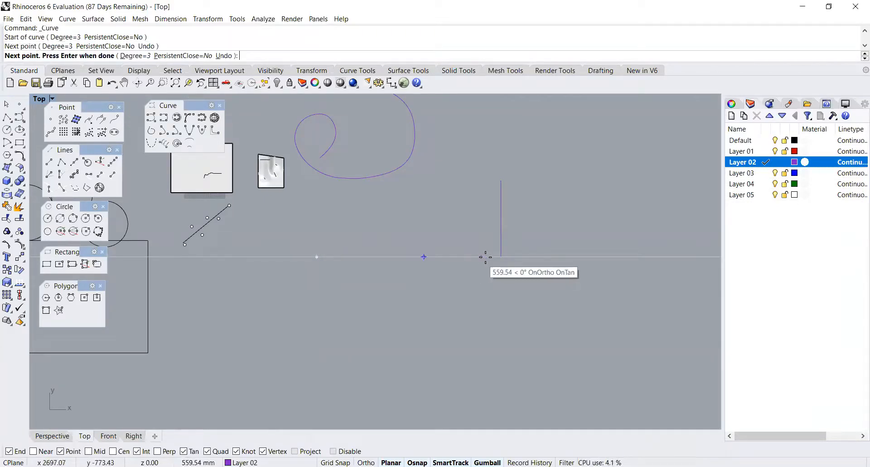
{"action": "left_click", "coordinate": [501, 256]}
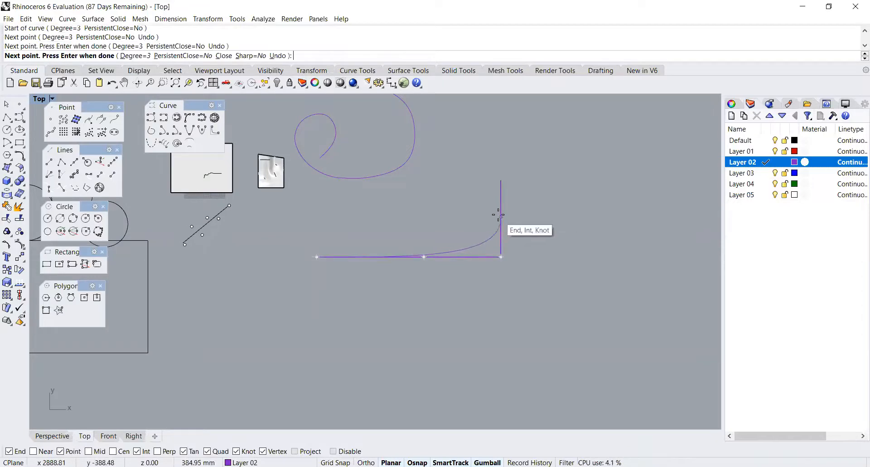
{"action": "left_click", "coordinate": [501, 218]}
{"action": "left_click", "coordinate": [501, 181]}
{"action": "right_click", "coordinate": [500, 181]}
{"action": "scroll", "coordinate": [487, 230], "scroll_direction": "up", "scroll_amount": 4}
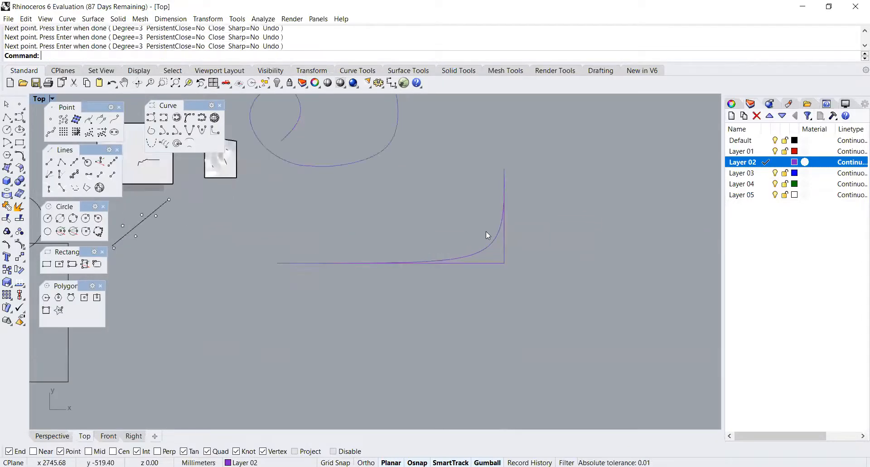
Move the rounded degree-3 curve straight down so it sits separately below the L-shaped curve
{"action": "left_click", "coordinate": [490, 252]}
{"action": "scroll", "coordinate": [429, 212], "scroll_direction": "down", "scroll_amount": 4}
{"action": "left_click_drag", "start_coordinate": [389, 188], "coordinate": [388, 300]}
{"action": "key", "text": "alt"}
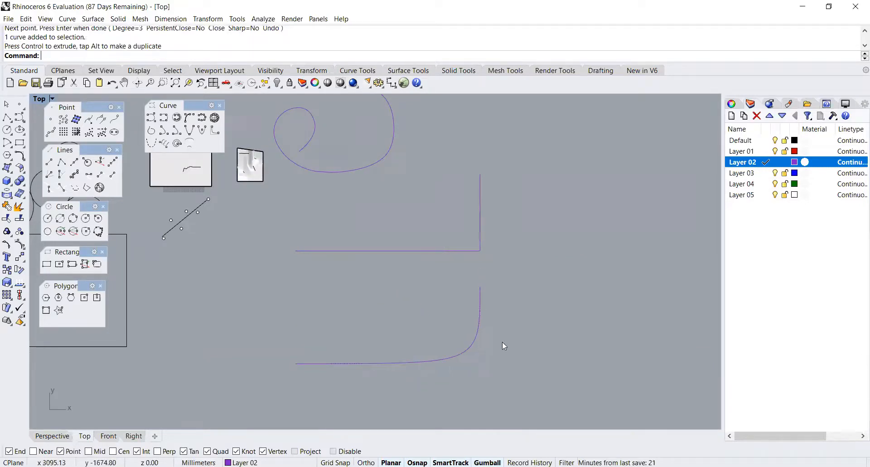
{"action": "scroll", "coordinate": [417, 360], "scroll_direction": "up", "scroll_amount": 1}
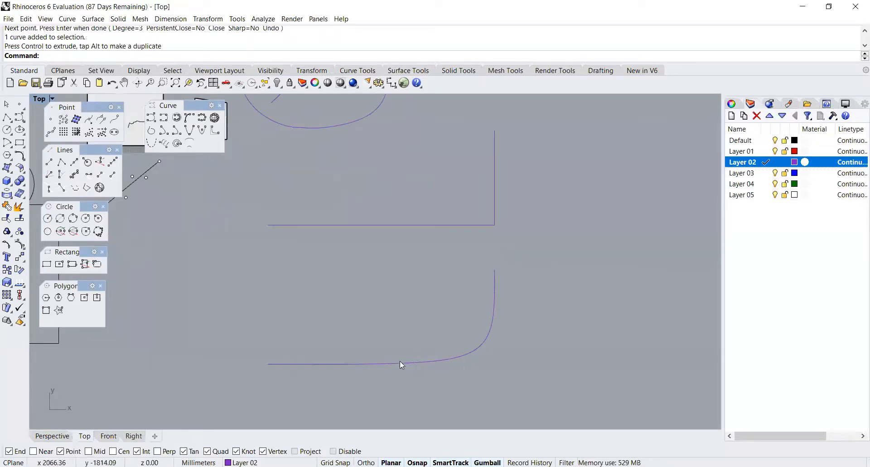
Select the L-shaped curve and the rounded curve below it in turn to compare their control points, and clear the selection
{"action": "left_click", "coordinate": [471, 223]}
{"action": "left_click_drag", "start_coordinate": [510, 308], "coordinate": [471, 221]}
{"action": "scroll", "coordinate": [321, 241], "scroll_direction": "down", "scroll_amount": 4}
{"action": "left_click", "coordinate": [528, 254]}
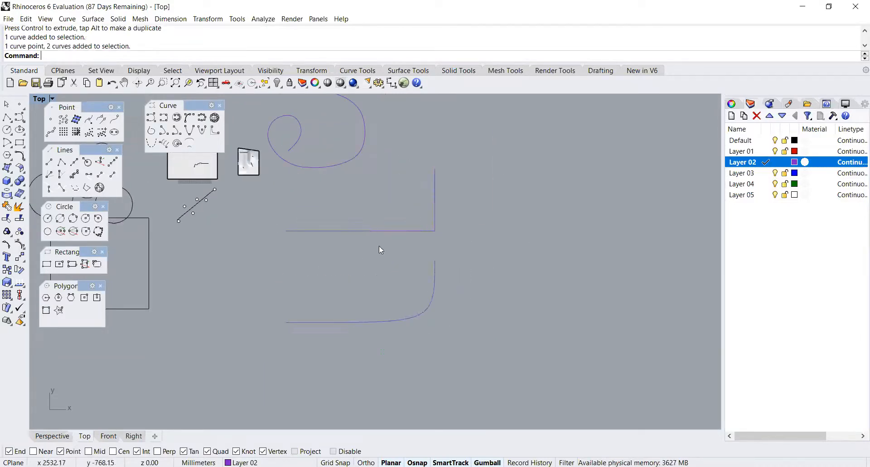
{"action": "left_click", "coordinate": [404, 230]}
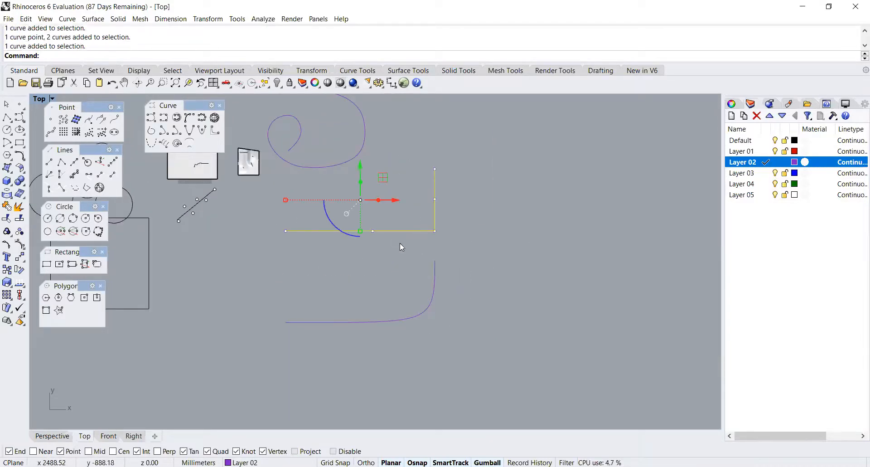
{"action": "left_click", "coordinate": [458, 285]}
{"action": "left_click", "coordinate": [433, 287]}
{"action": "scroll", "coordinate": [361, 272], "scroll_direction": "up", "scroll_amount": 2}
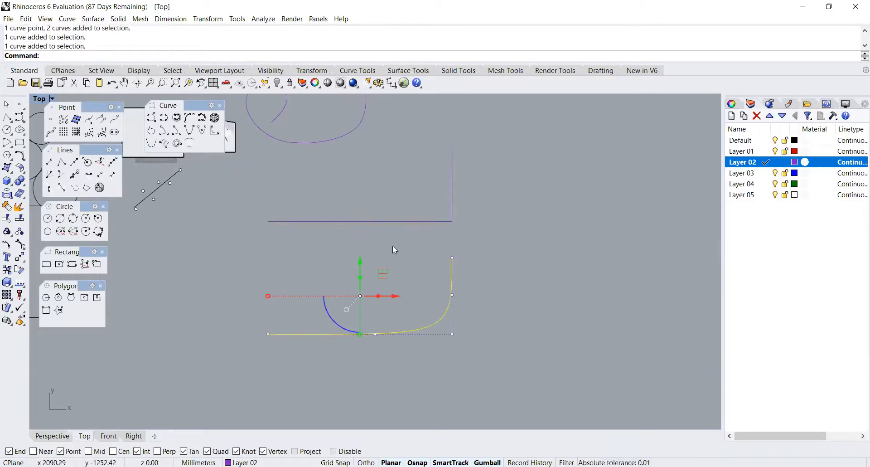
{"action": "left_click", "coordinate": [392, 245]}
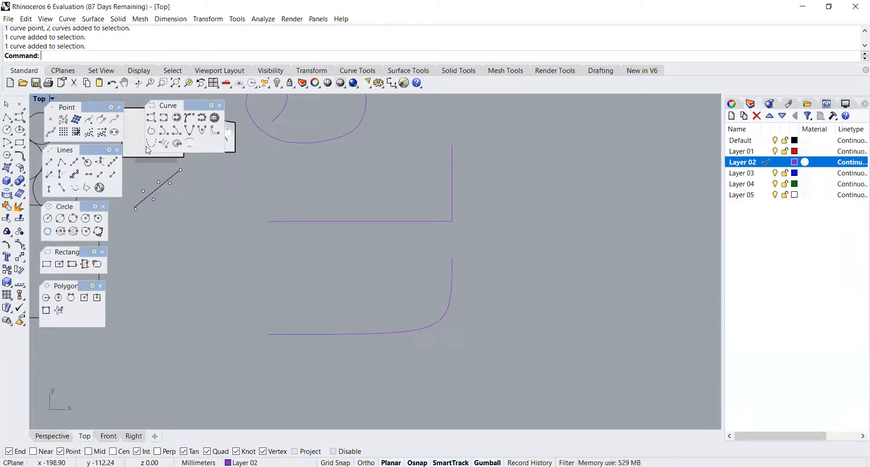
Draw a degree-2 control point curve with six points below the rounded curve, running right and bending up
{"action": "left_click", "coordinate": [151, 119]}
{"action": "left_click", "coordinate": [150, 120]}
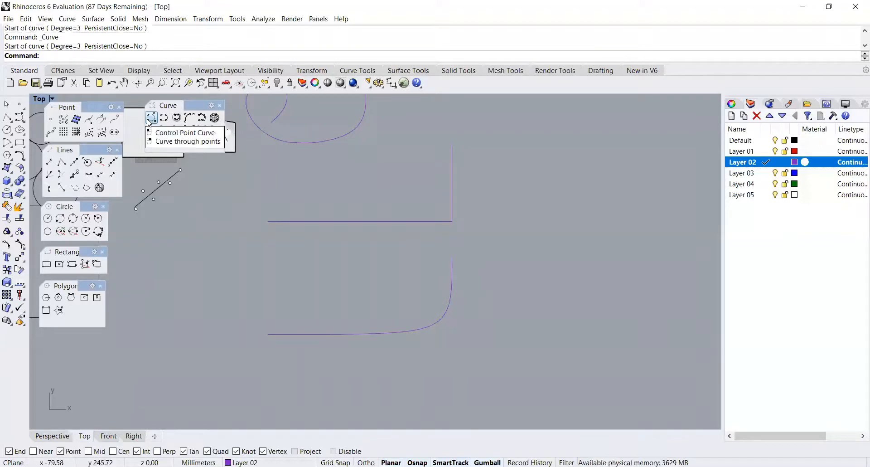
{"action": "scroll", "coordinate": [287, 73], "scroll_direction": "down", "scroll_amount": 3}
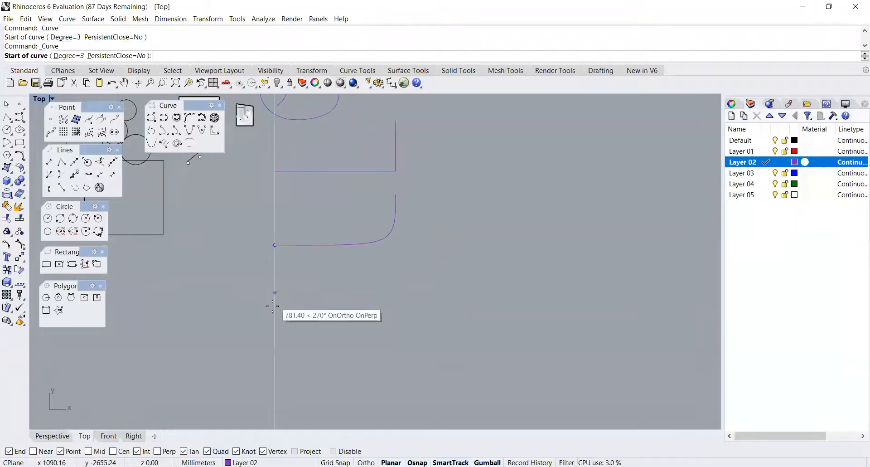
{"action": "left_click", "coordinate": [275, 334]}
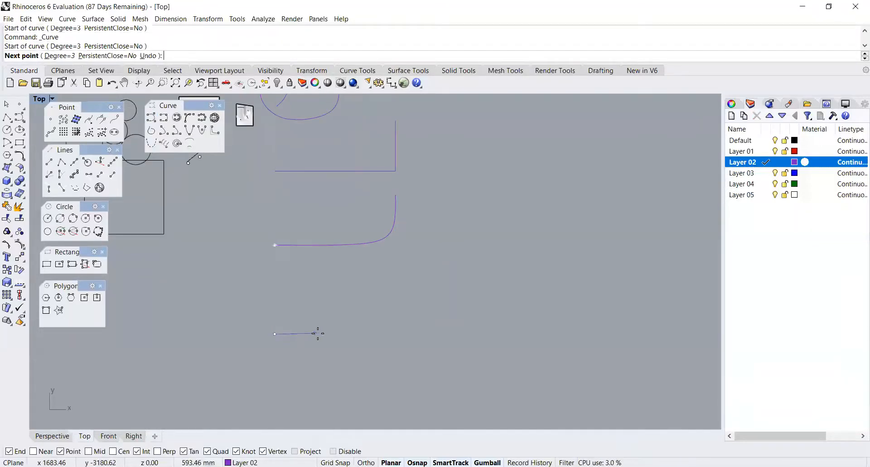
{"action": "left_click", "coordinate": [66, 55]}
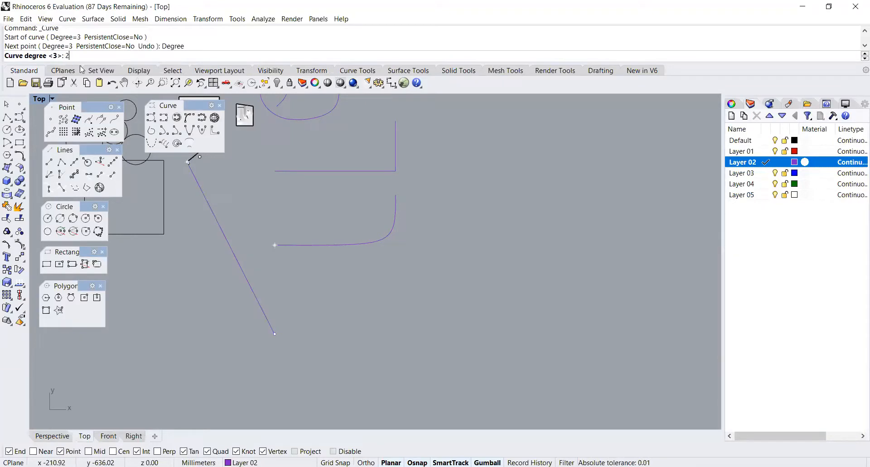
{"action": "type", "text": "2"}
{"action": "key", "text": "Return"}
{"action": "left_click", "coordinate": [329, 335]}
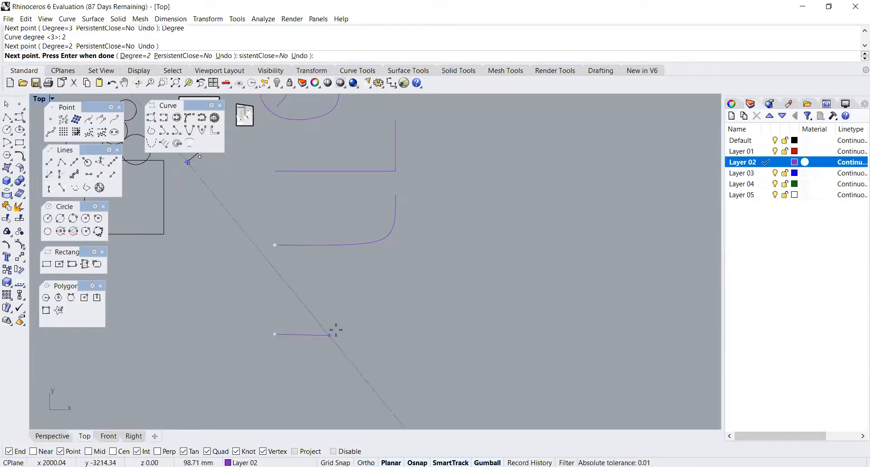
{"action": "left_click", "coordinate": [382, 330]}
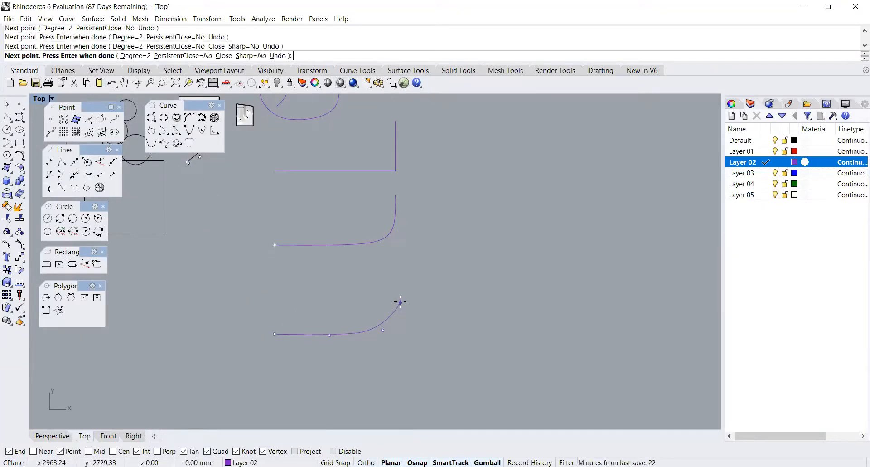
{"action": "left_click", "coordinate": [399, 283]}
{"action": "scroll", "coordinate": [410, 293], "scroll_direction": "up", "scroll_amount": 4}
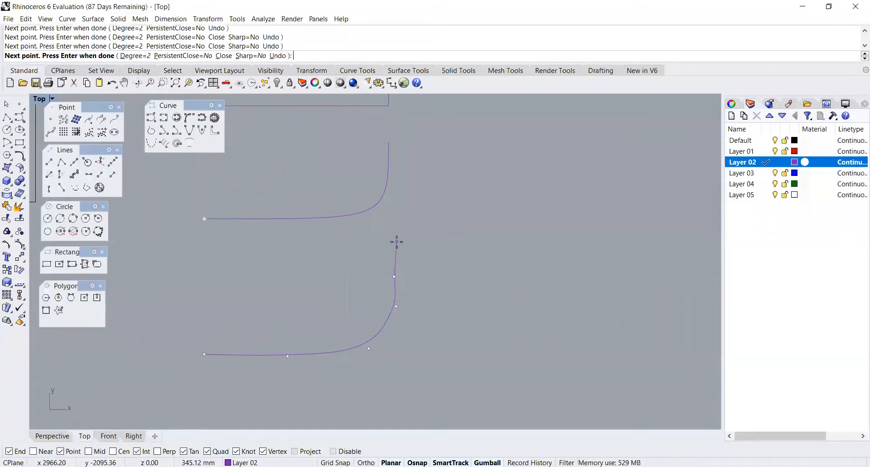
{"action": "left_click", "coordinate": [395, 239]}
{"action": "right_click", "coordinate": [393, 240]}
{"action": "scroll", "coordinate": [367, 252], "scroll_direction": "down", "scroll_amount": 4}
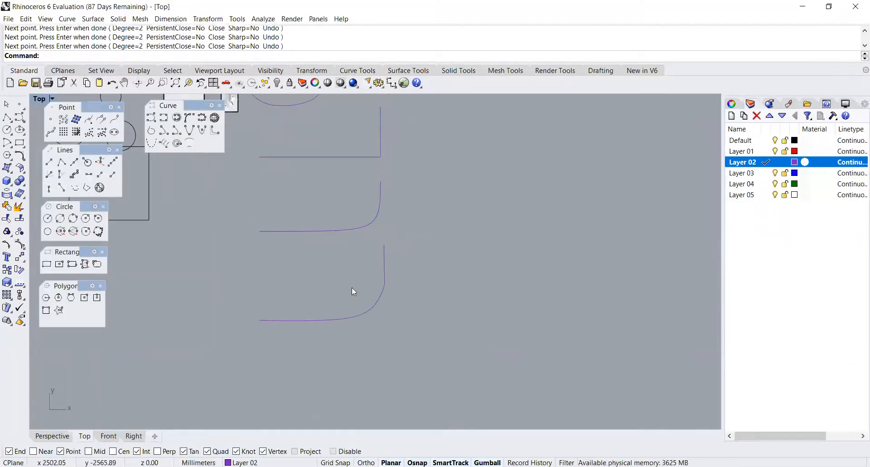
Draw a degree-10 control point curve with five points just below the degree-2 curve, running horizontally right and turning up
{"action": "scroll", "coordinate": [355, 282], "scroll_direction": "up", "scroll_amount": 2}
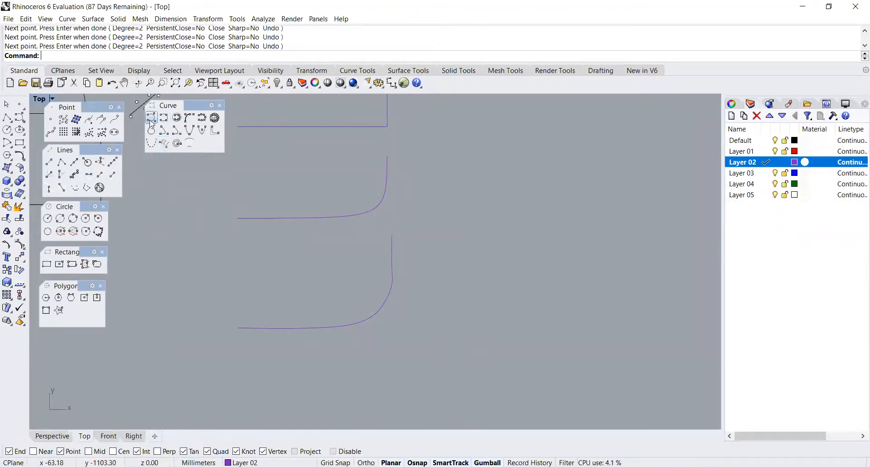
{"action": "left_click", "coordinate": [151, 122]}
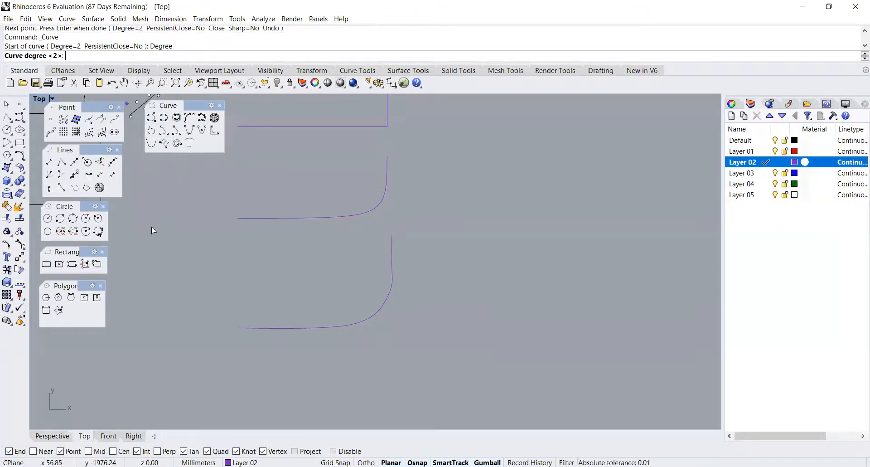
{"action": "type", "text": "10"}
{"action": "key", "text": "Return"}
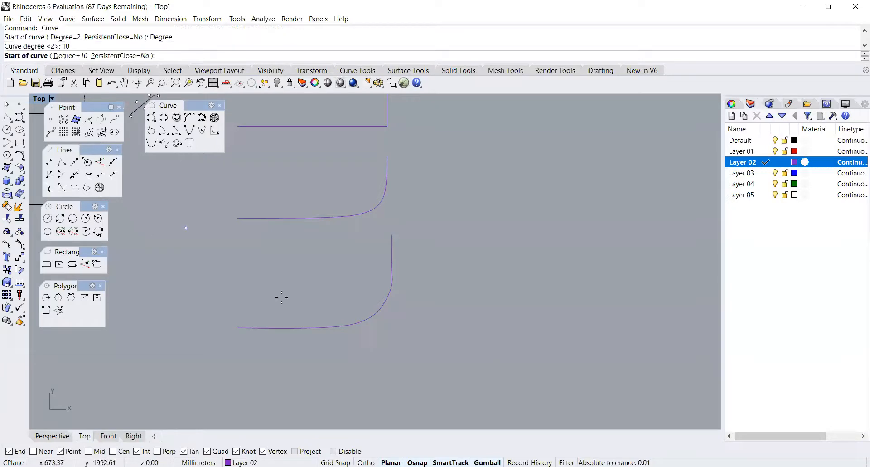
{"action": "left_click", "coordinate": [232, 375]}
{"action": "left_click", "coordinate": [359, 374]}
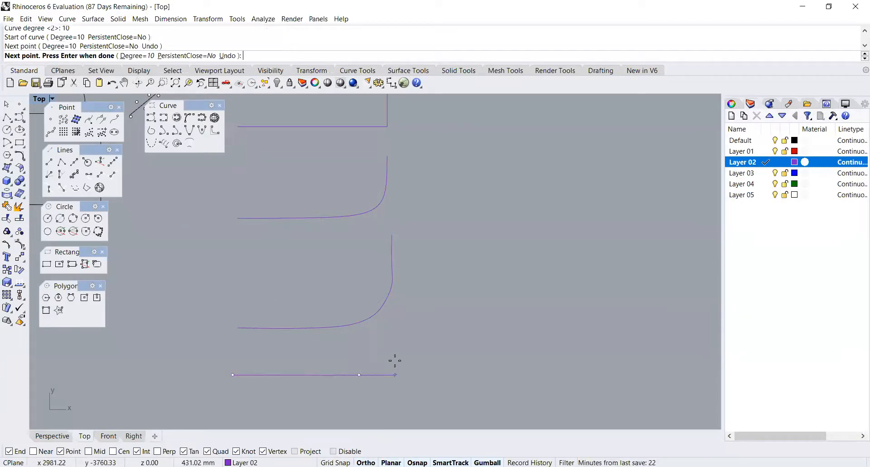
{"action": "left_click", "coordinate": [395, 375]}
{"action": "left_click", "coordinate": [396, 336]}
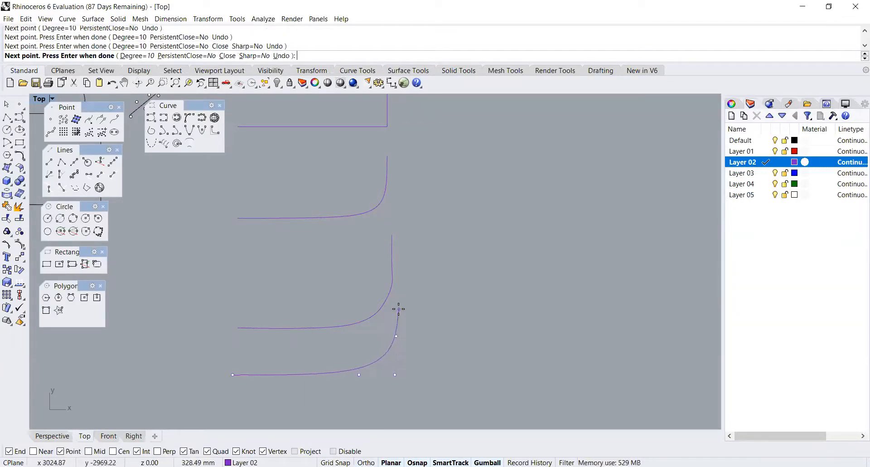
{"action": "left_click", "coordinate": [395, 310]}
{"action": "right_click", "coordinate": [395, 308]}
{"action": "scroll", "coordinate": [388, 371], "scroll_direction": "up", "scroll_amount": 2}
{"action": "right_click_drag", "start_coordinate": [396, 362], "coordinate": [444, 387]}
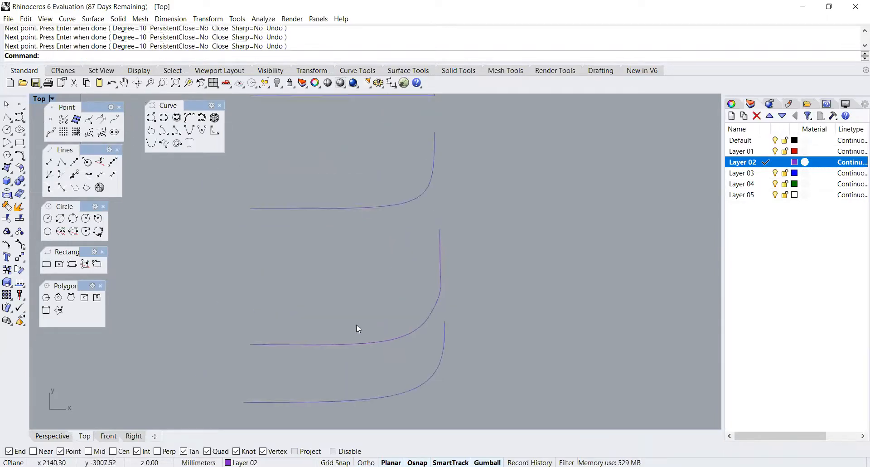
Delete the L-shaped curve and the three rounded curves below it
{"action": "scroll", "coordinate": [357, 325], "scroll_direction": "down", "scroll_amount": 4}
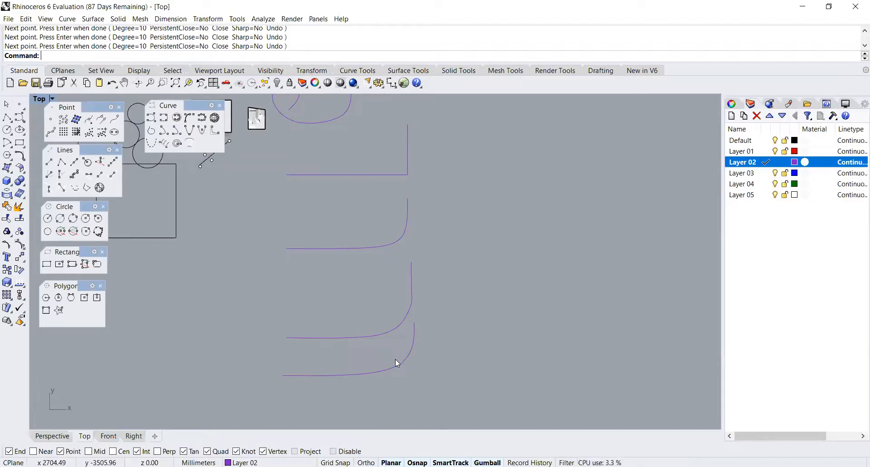
{"action": "left_click_drag", "start_coordinate": [442, 361], "coordinate": [392, 323]}
{"action": "left_click_drag", "start_coordinate": [364, 172], "coordinate": [363, 181]}
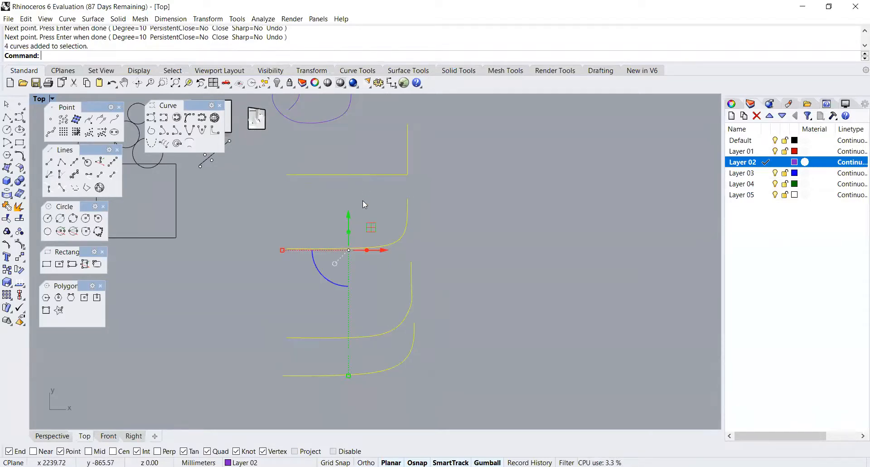
{"action": "key", "text": "Delete"}
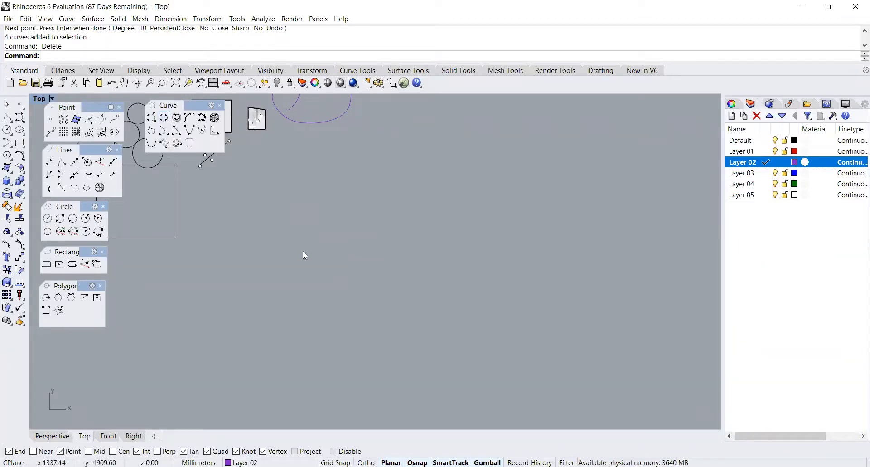
{"action": "left_click", "coordinate": [164, 119]}
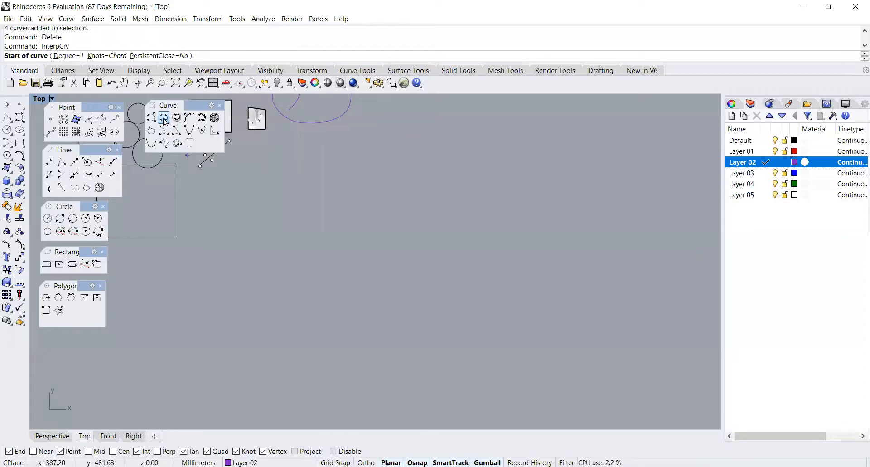
{"action": "left_click", "coordinate": [206, 278]}
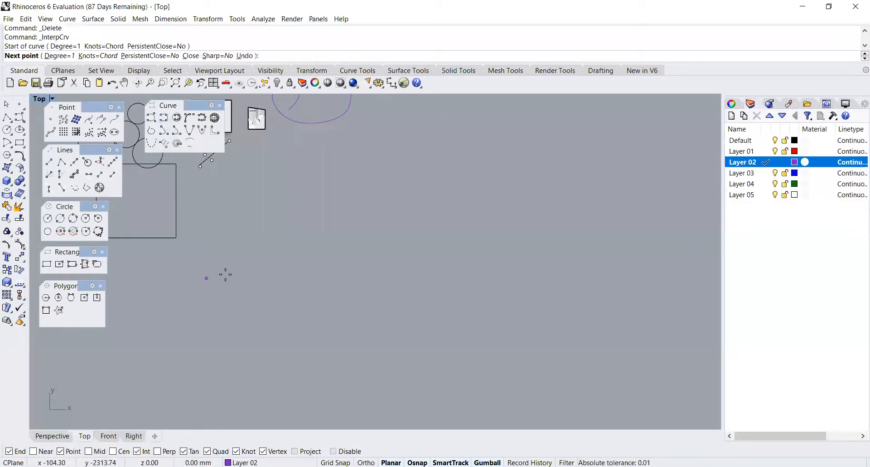
{"action": "left_click", "coordinate": [262, 267]}
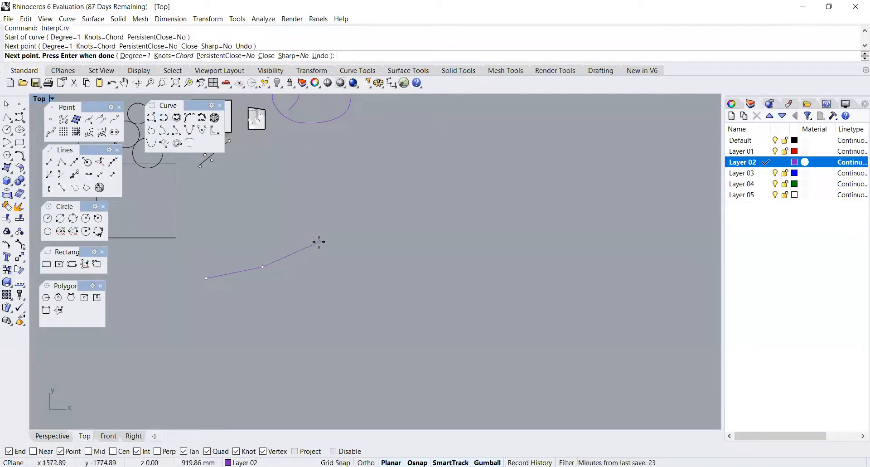
{"action": "key", "text": "Escape"}
Start a degree-2 interpolated curve in the empty area below the loop, placing three points in a nearly horizontal run to the right
{"action": "key", "text": "Return"}
{"action": "left_click", "coordinate": [66, 55]}
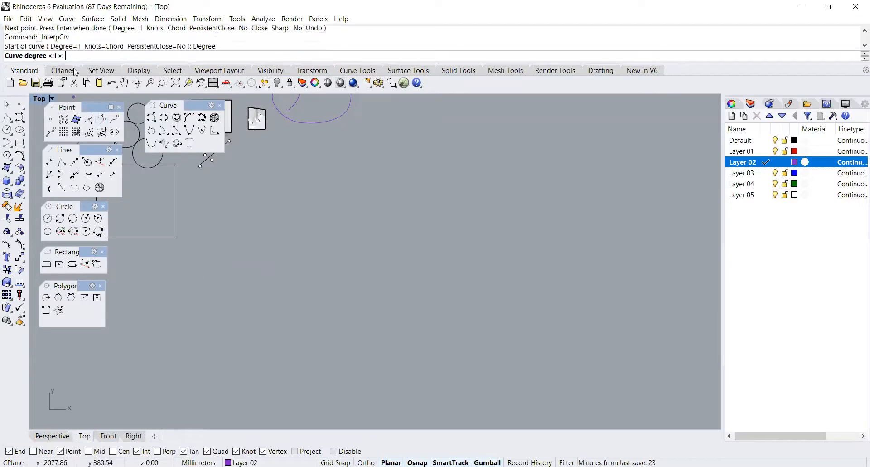
{"action": "type", "text": "2"}
{"action": "key", "text": "Return"}
{"action": "left_click", "coordinate": [252, 268]}
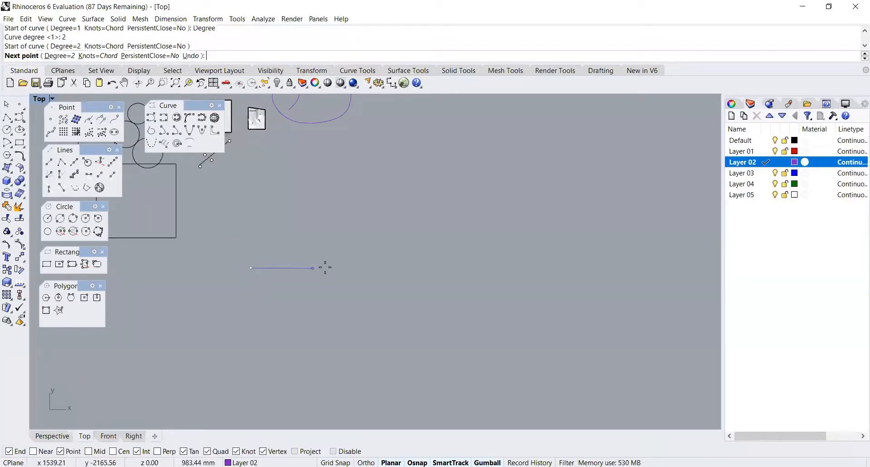
{"action": "left_click", "coordinate": [330, 267]}
{"action": "scroll", "coordinate": [373, 251], "scroll_direction": "up", "scroll_amount": 1}
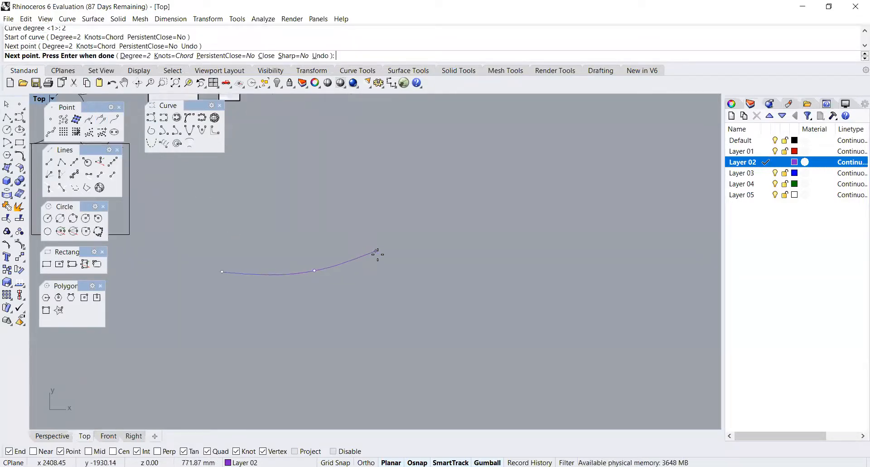
{"action": "scroll", "coordinate": [366, 278], "scroll_direction": "up", "scroll_amount": 1}
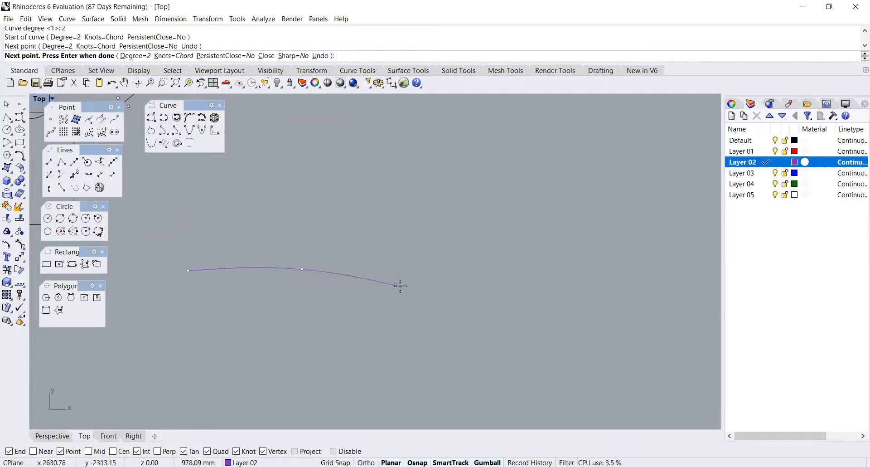
{"action": "left_click", "coordinate": [413, 262]}
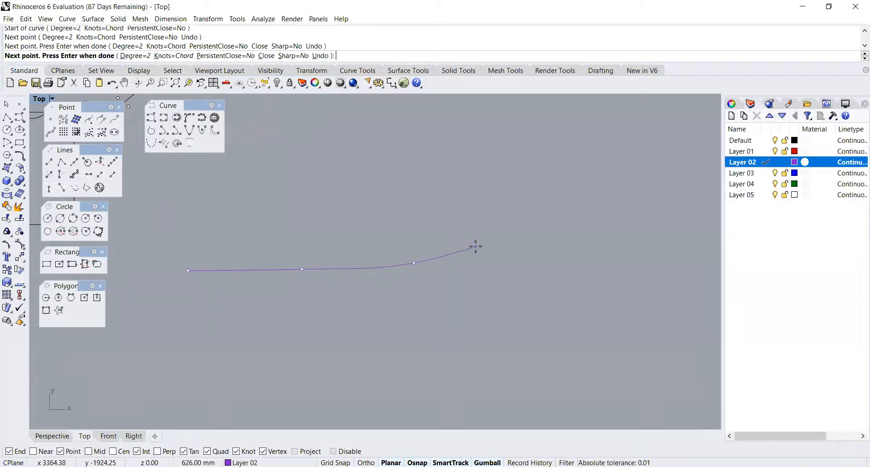
Continue the interpolated curve through five more points that rise to the right and sweep steeply upward, and finish it
{"action": "scroll", "coordinate": [296, 275], "scroll_direction": "down", "scroll_amount": 2}
{"action": "scroll", "coordinate": [353, 272], "scroll_direction": "up", "scroll_amount": 2}
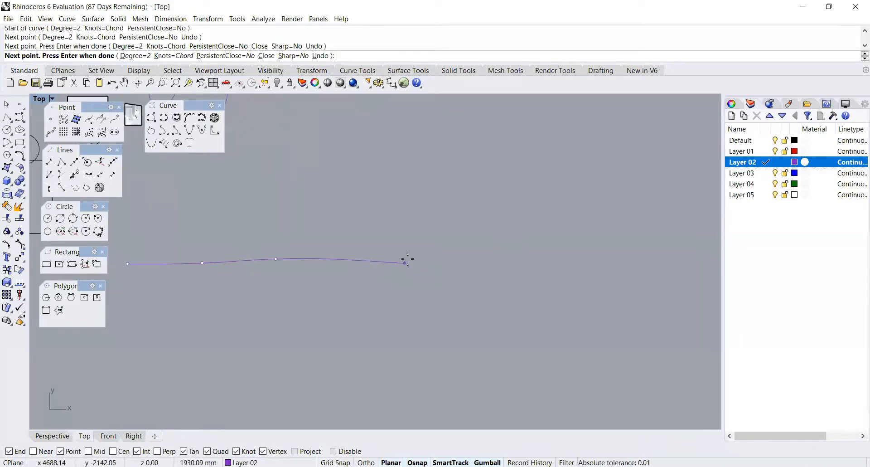
{"action": "left_click", "coordinate": [421, 244]}
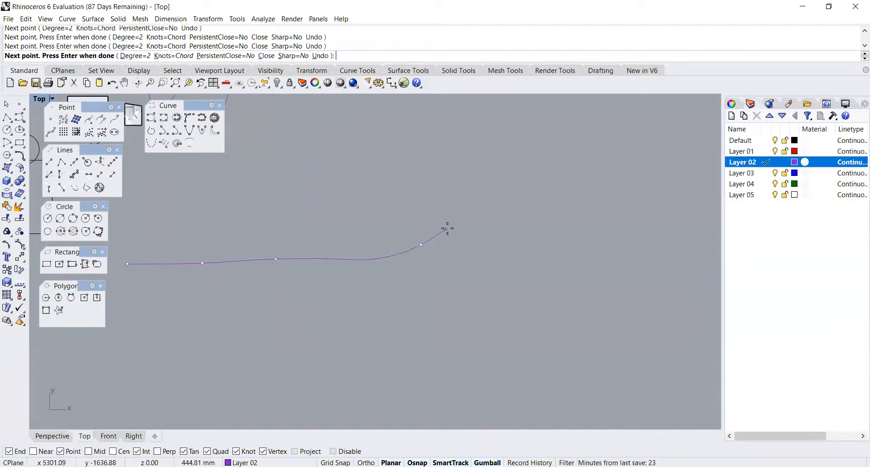
{"action": "left_click", "coordinate": [488, 229]}
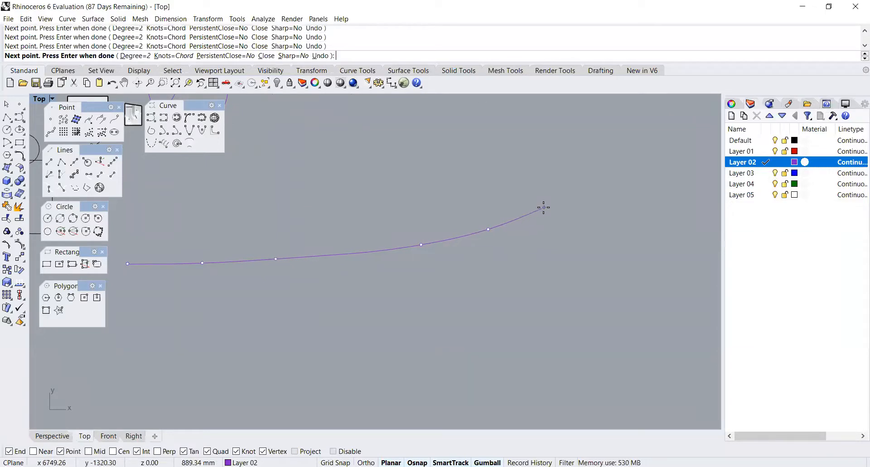
{"action": "left_click", "coordinate": [584, 172]}
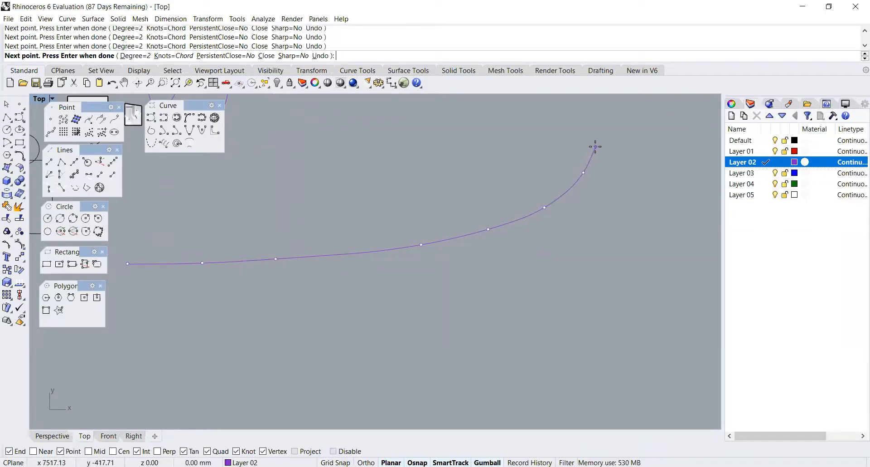
{"action": "left_click", "coordinate": [595, 147]}
{"action": "scroll", "coordinate": [589, 151], "scroll_direction": "down", "scroll_amount": 2}
{"action": "key", "text": "Return"}
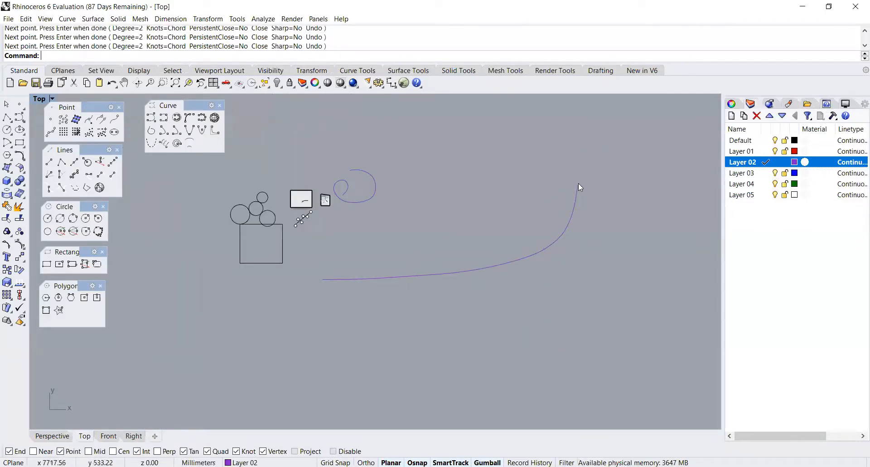
{"action": "scroll", "coordinate": [450, 306], "scroll_direction": "up", "scroll_amount": 1}
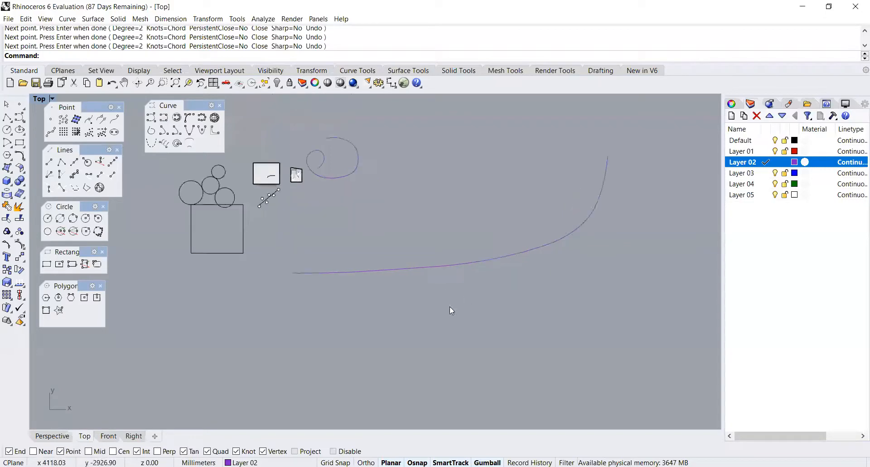
Draw a degree-10 control point curve with seven points tracing the long interpolated curve from its start to its upper end
{"action": "left_click", "coordinate": [153, 119]}
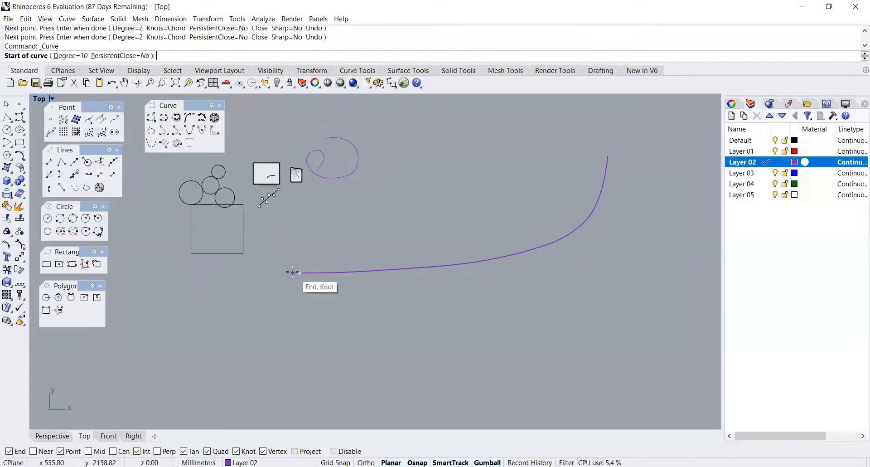
{"action": "left_click", "coordinate": [293, 273]}
{"action": "scroll", "coordinate": [300, 273], "scroll_direction": "up", "scroll_amount": 1}
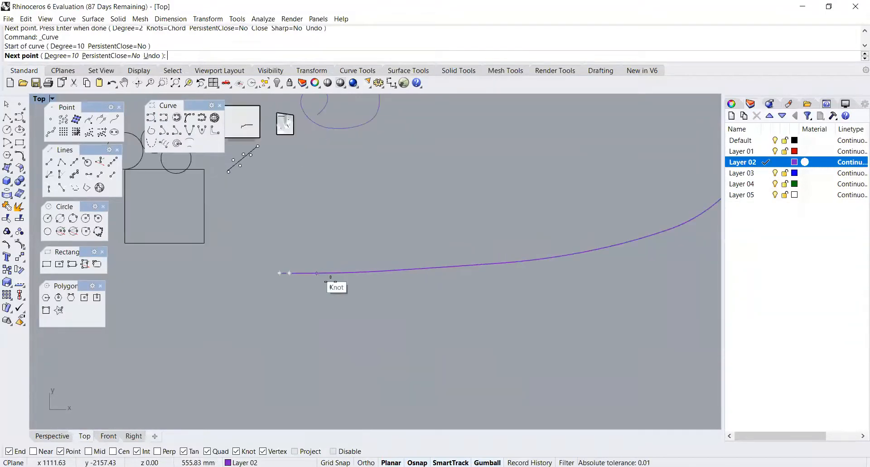
{"action": "left_click", "coordinate": [391, 270]}
{"action": "middle_click", "coordinate": [480, 260]}
{"action": "scroll", "coordinate": [311, 287], "scroll_direction": "down", "scroll_amount": 2}
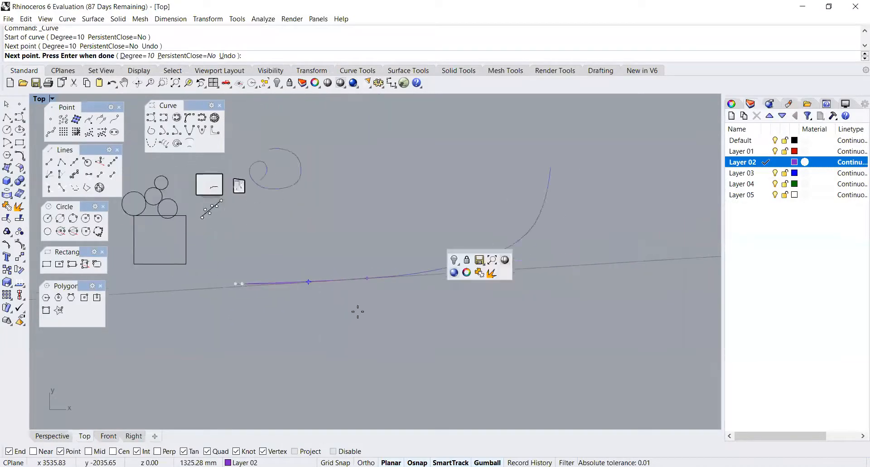
{"action": "left_click", "coordinate": [397, 276]}
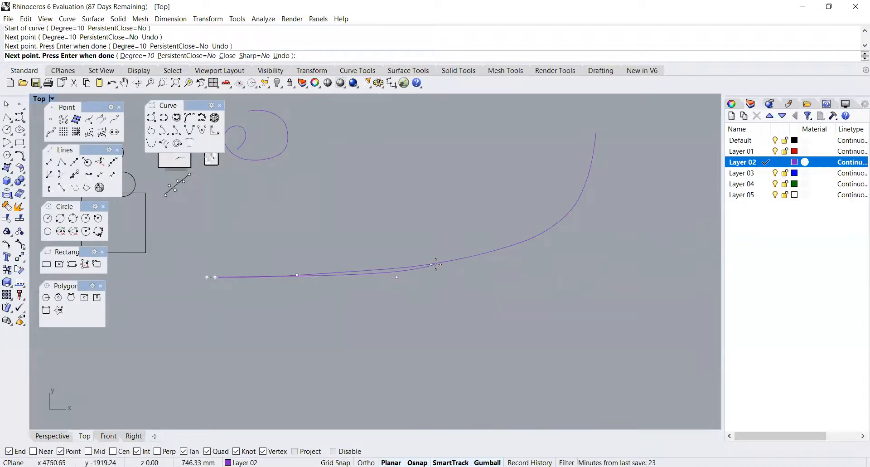
{"action": "left_click", "coordinate": [435, 264]}
{"action": "left_click", "coordinate": [522, 242]}
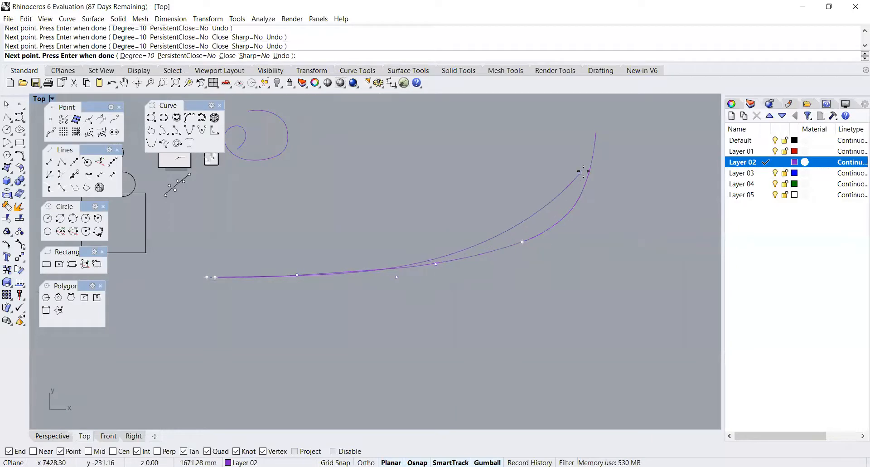
{"action": "left_click", "coordinate": [595, 134]}
{"action": "key", "text": "Return"}
Move the new degree-10 curve straight down so that it sits clear below the interpolated curve
{"action": "left_click", "coordinate": [567, 177]}
{"action": "scroll", "coordinate": [353, 182], "scroll_direction": "down", "scroll_amount": 3}
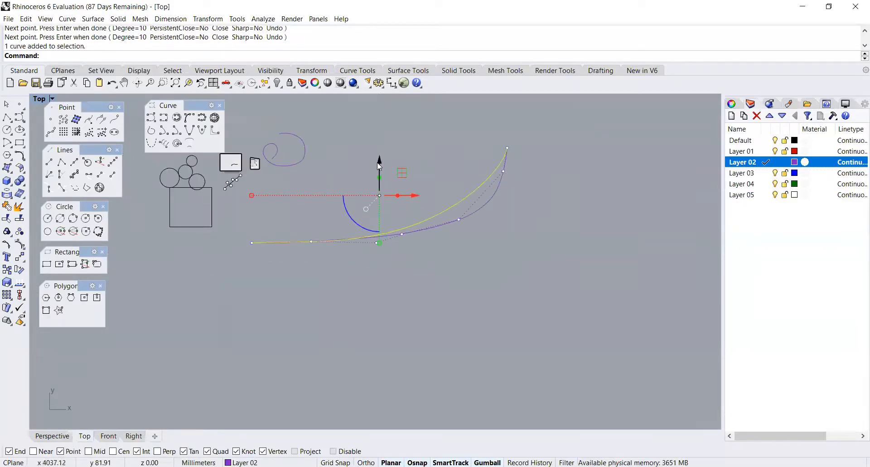
{"action": "left_click_drag", "start_coordinate": [377, 172], "coordinate": [376, 275]}
{"action": "left_click", "coordinate": [425, 284]}
Turn on the control points of both long curves
{"action": "scroll", "coordinate": [426, 288], "scroll_direction": "up", "scroll_amount": 2}
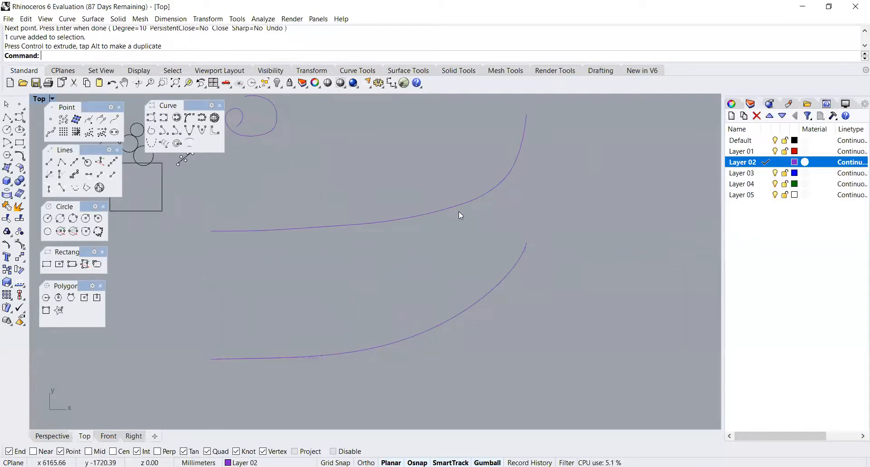
{"action": "left_click_drag", "start_coordinate": [490, 317], "coordinate": [401, 181]}
{"action": "left_click", "coordinate": [18, 246]}
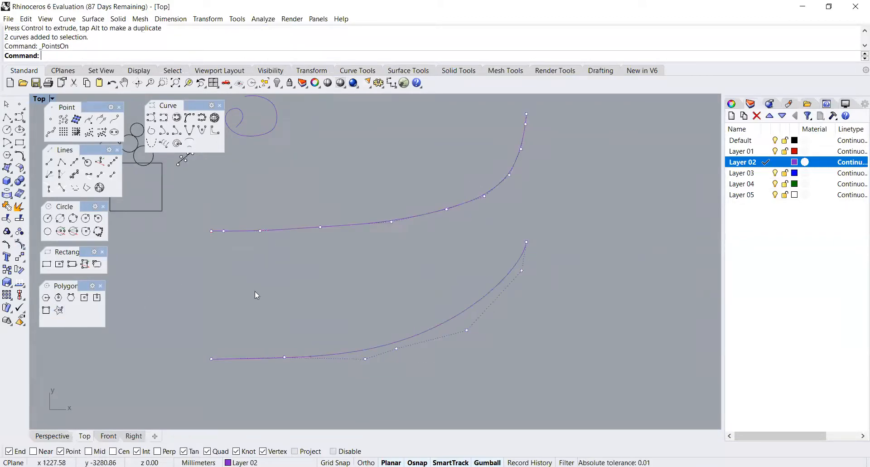
{"action": "scroll", "coordinate": [307, 272], "scroll_direction": "down", "scroll_amount": 2}
{"action": "scroll", "coordinate": [292, 274], "scroll_direction": "up", "scroll_amount": 2}
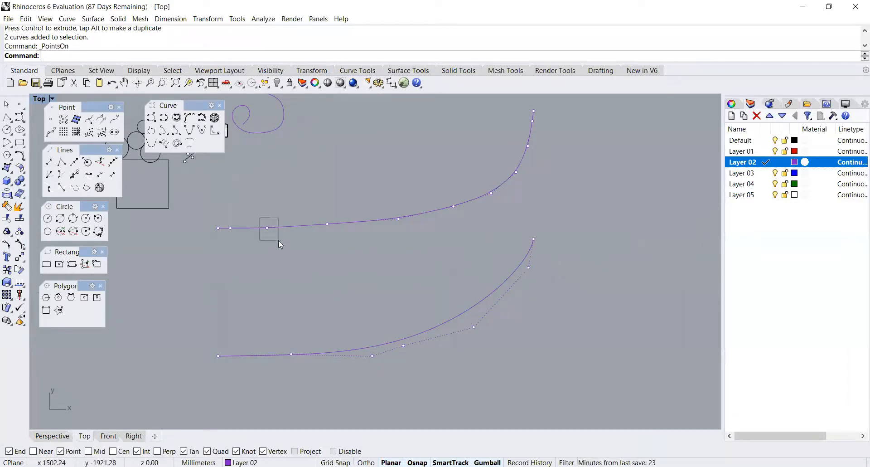
Try moving the upper curve's third control point slightly down, and undo the move
{"action": "left_click_drag", "start_coordinate": [278, 240], "coordinate": [279, 241]}
{"action": "left_click_drag", "start_coordinate": [268, 209], "coordinate": [267, 226]}
{"action": "scroll", "coordinate": [266, 253], "scroll_direction": "up", "scroll_amount": 6}
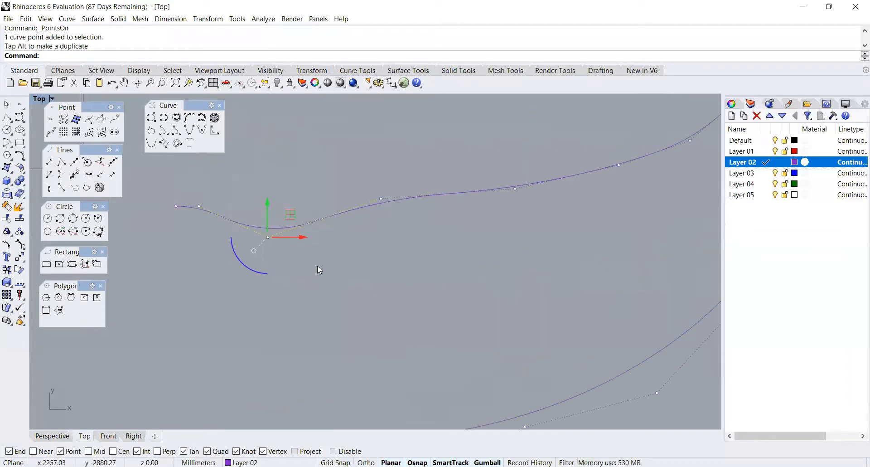
{"action": "scroll", "coordinate": [365, 199], "scroll_direction": "down", "scroll_amount": 4}
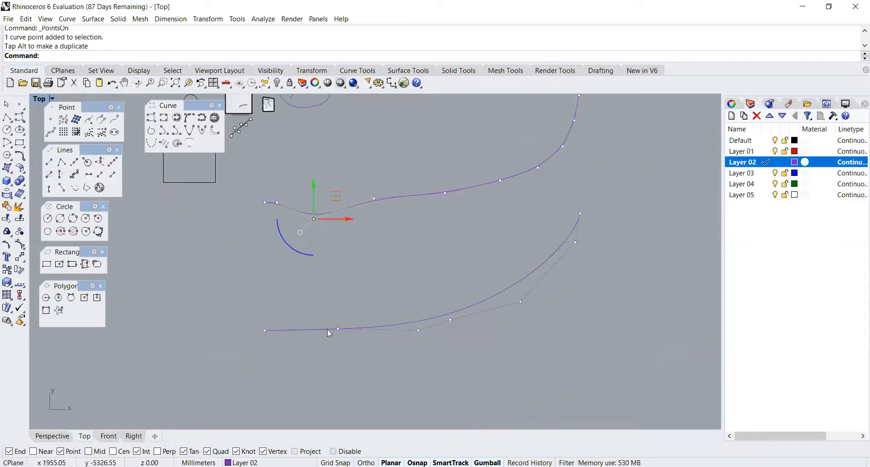
{"action": "left_click_drag", "start_coordinate": [326, 315], "coordinate": [345, 337]}
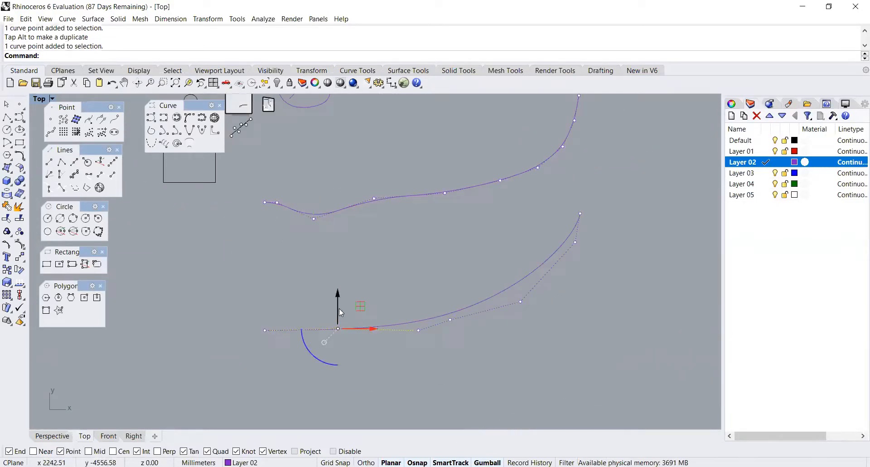
{"action": "left_click", "coordinate": [341, 220]}
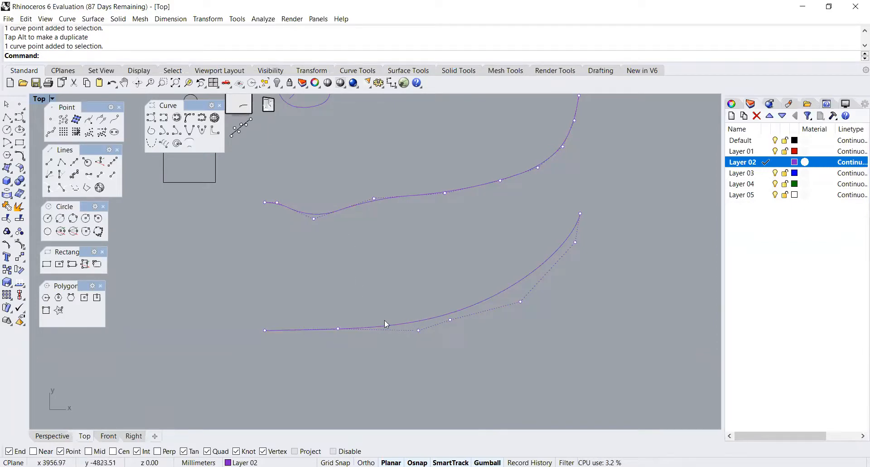
{"action": "key", "text": "ctrl+z"}
{"action": "key", "text": "Escape"}
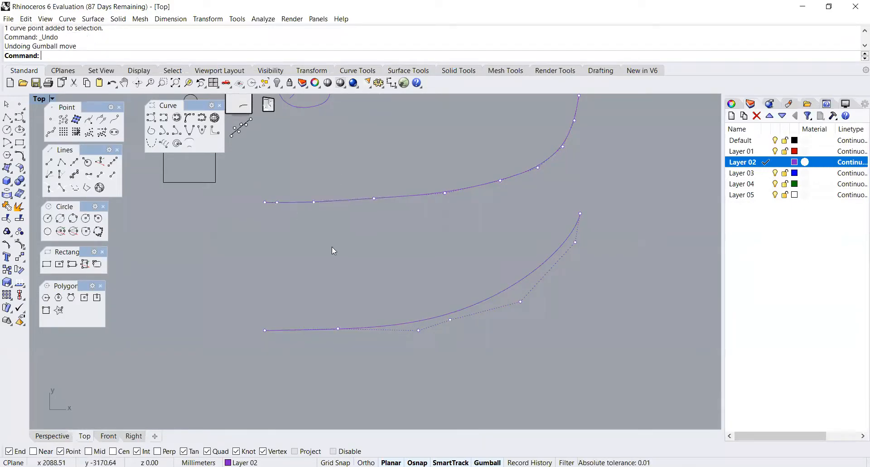
Turn off the control points and delete both long curves
{"action": "key", "text": "Escape"}
{"action": "scroll", "coordinate": [331, 246], "scroll_direction": "down", "scroll_amount": 3}
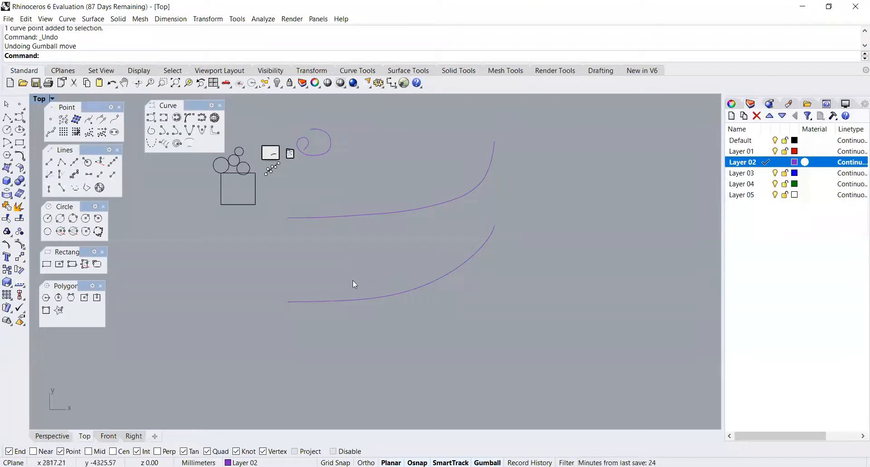
{"action": "left_click_drag", "start_coordinate": [533, 344], "coordinate": [395, 162]}
{"action": "key", "text": "Delete"}
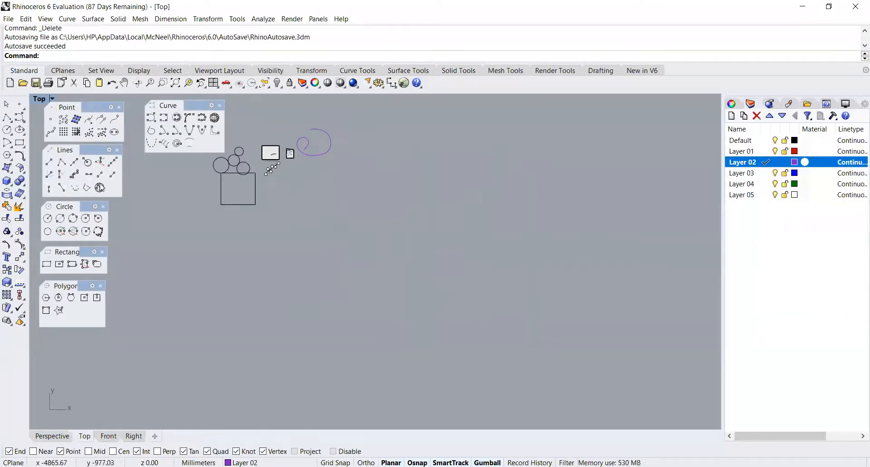
Start an interpolated curve on surface and choose the small wavy four-sided surface as its base
{"action": "left_click", "coordinate": [6, 168]}
{"action": "scroll", "coordinate": [272, 158], "scroll_direction": "up", "scroll_amount": 8}
{"action": "scroll", "coordinate": [324, 121], "scroll_direction": "up", "scroll_amount": 10}
{"action": "scroll", "coordinate": [372, 264], "scroll_direction": "down", "scroll_amount": 4}
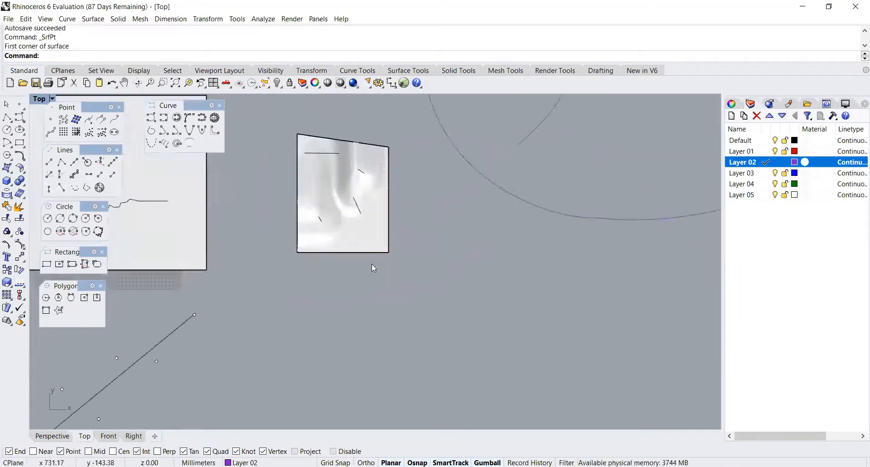
{"action": "right_click_drag", "start_coordinate": [372, 263], "coordinate": [399, 315]}
{"action": "scroll", "coordinate": [330, 184], "scroll_direction": "up", "scroll_amount": 2}
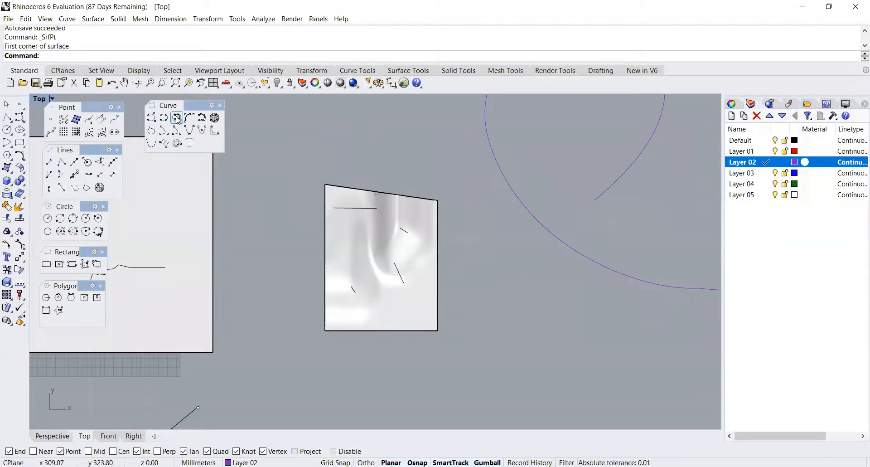
{"action": "left_click", "coordinate": [177, 119]}
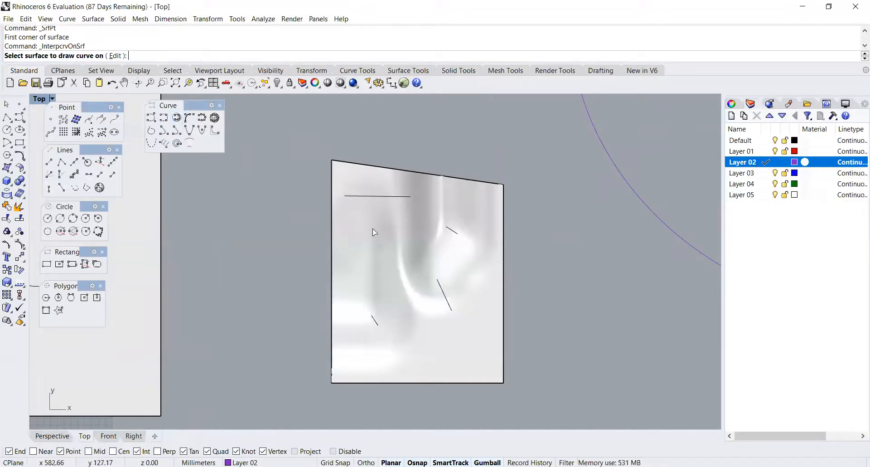
{"action": "left_click", "coordinate": [402, 244]}
{"action": "right_click", "coordinate": [365, 259]}
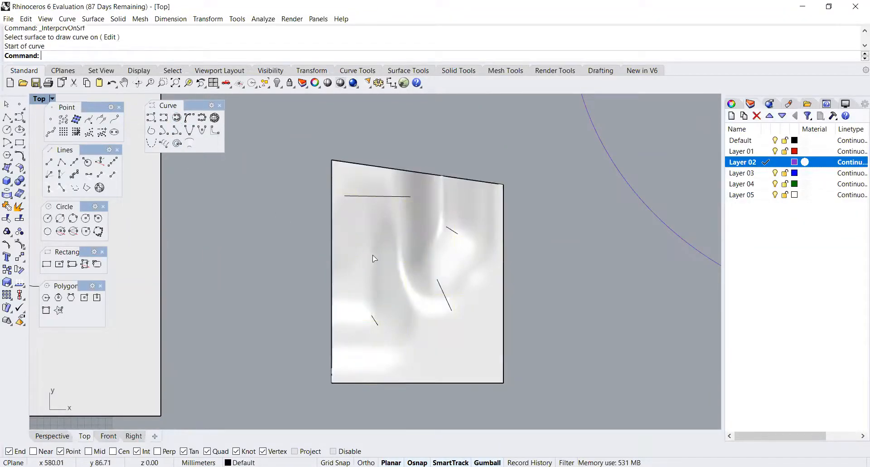
{"action": "right_click", "coordinate": [372, 257]}
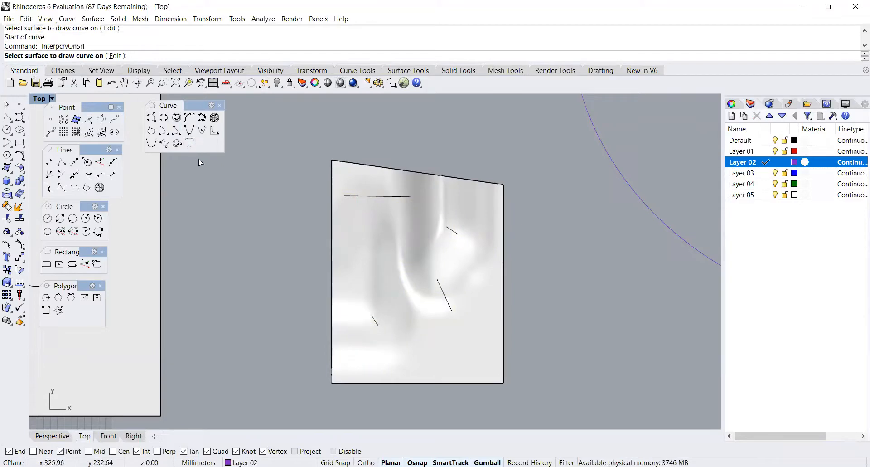
{"action": "left_click", "coordinate": [403, 249]}
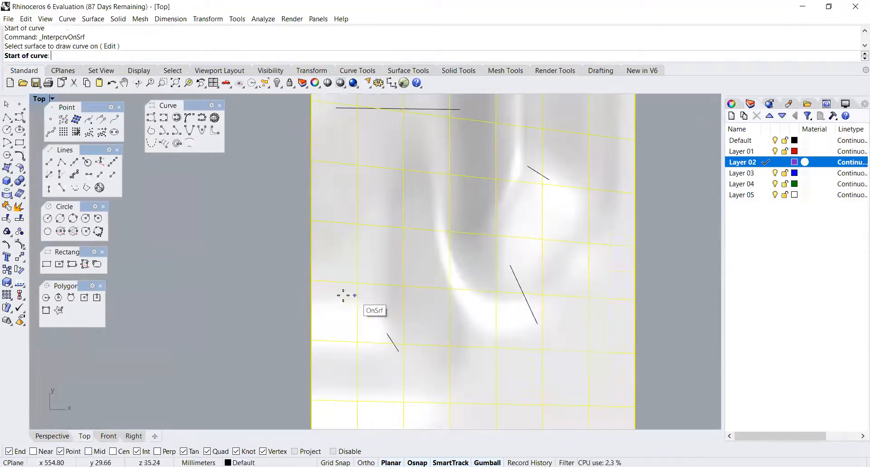
Examine the wavy surface's relief in the Perspective view and return to the Top view
{"action": "scroll", "coordinate": [349, 295], "scroll_direction": "up", "scroll_amount": 5}
{"action": "left_click", "coordinate": [54, 438]}
{"action": "scroll", "coordinate": [356, 251], "scroll_direction": "down", "scroll_amount": 12}
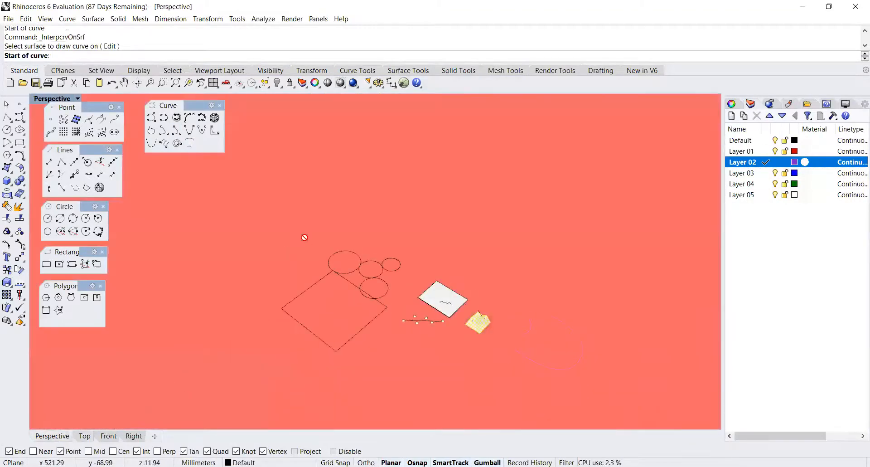
{"action": "right_click_drag", "start_coordinate": [570, 352], "coordinate": [388, 274], "text": "shift"}
{"action": "scroll", "coordinate": [288, 251], "scroll_direction": "up", "scroll_amount": 6}
{"action": "scroll", "coordinate": [254, 237], "scroll_direction": "up", "scroll_amount": 5}
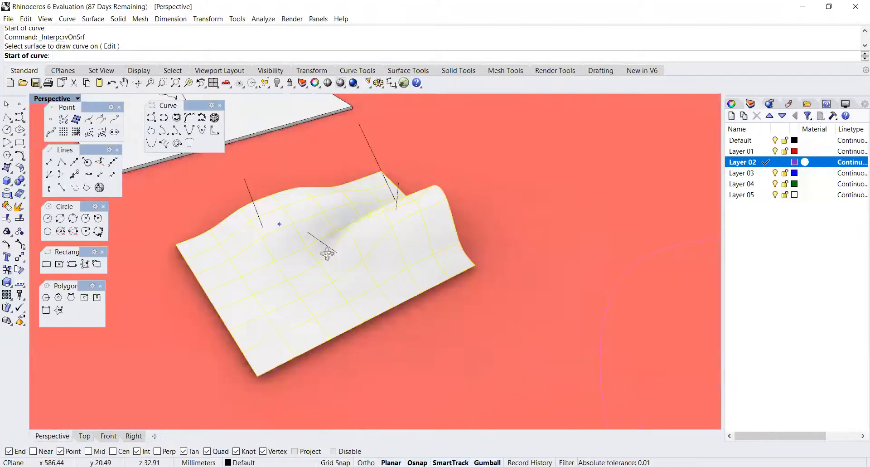
{"action": "left_click", "coordinate": [85, 436]}
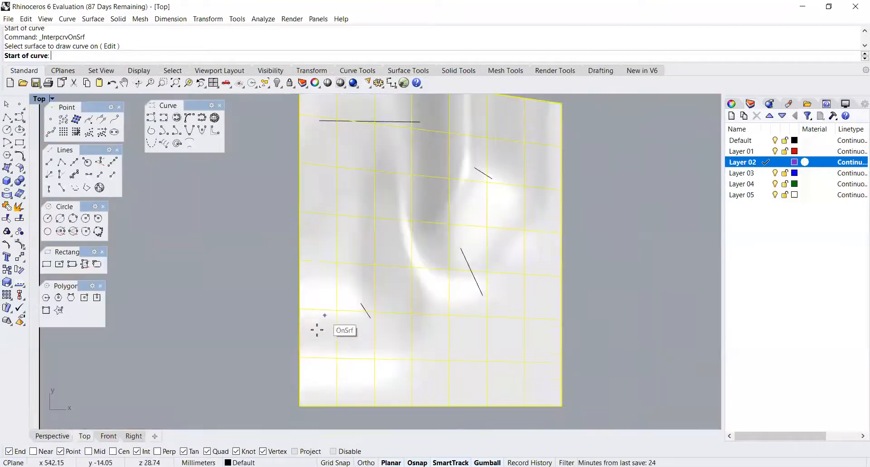
Place the curve's first seven points on the surface, rising from near the lower left edge and arching over into a descent
{"action": "left_click", "coordinate": [307, 344]}
{"action": "left_click", "coordinate": [348, 272]}
{"action": "left_click", "coordinate": [362, 203]}
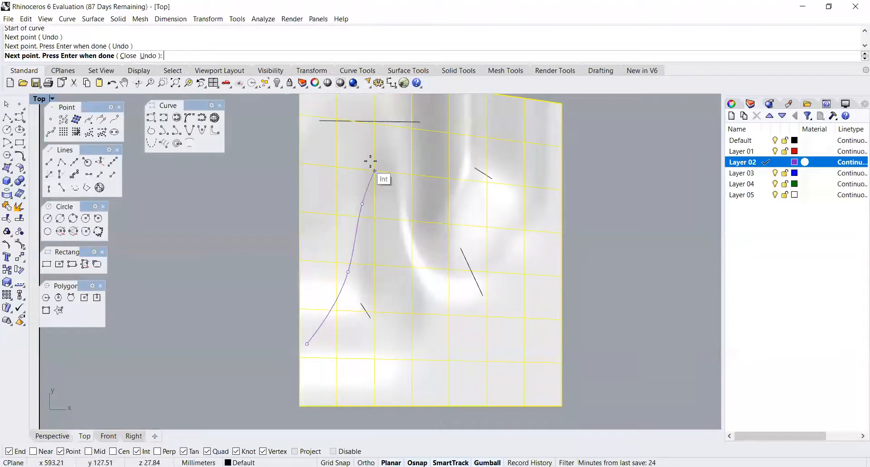
{"action": "left_click", "coordinate": [371, 160]}
{"action": "left_click", "coordinate": [407, 166]}
{"action": "left_click", "coordinate": [423, 204]}
{"action": "left_click", "coordinate": [411, 243]}
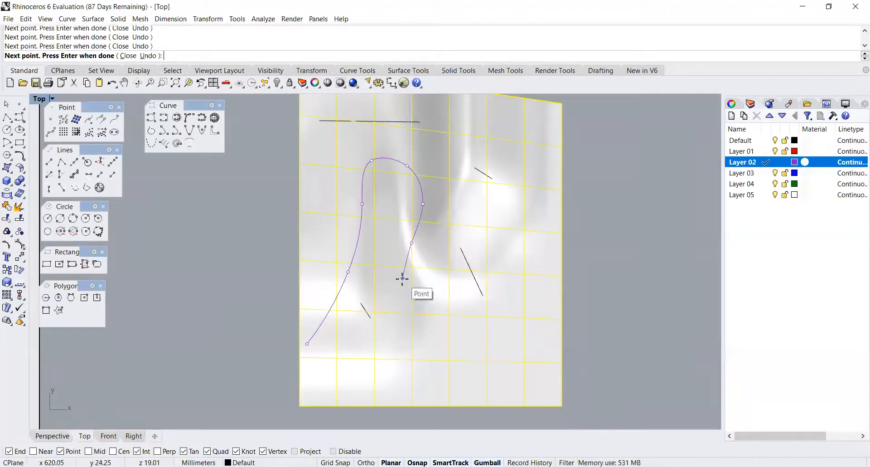
Continue the surface curve down and around a wide rounded bend below the surface's centre, coming back up on the right
{"action": "left_click", "coordinate": [403, 278]}
{"action": "left_click", "coordinate": [446, 334]}
{"action": "left_click", "coordinate": [497, 315]}
{"action": "left_click", "coordinate": [507, 261]}
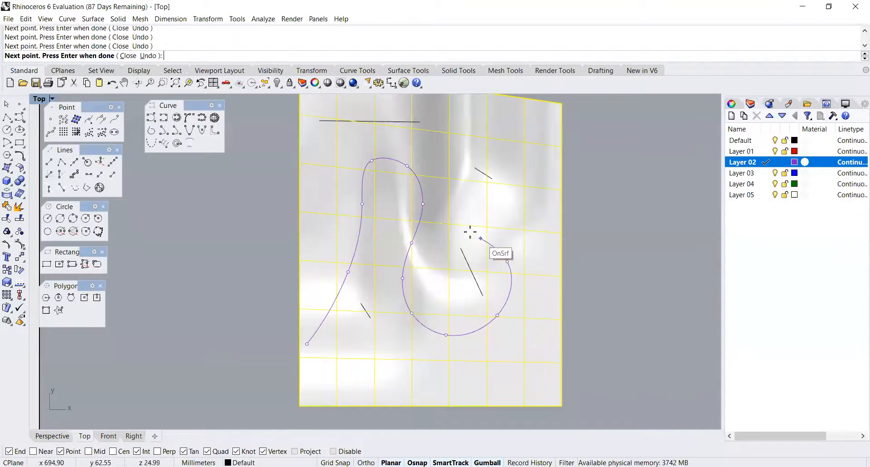
Continue the surface curve through six points that loop over the upper right area and come down along the right edge
{"action": "left_click", "coordinate": [471, 231]}
{"action": "left_click", "coordinate": [449, 178]}
{"action": "left_click", "coordinate": [461, 135]}
{"action": "left_click", "coordinate": [503, 124]}
{"action": "left_click", "coordinate": [536, 160]}
{"action": "left_click", "coordinate": [535, 235]}
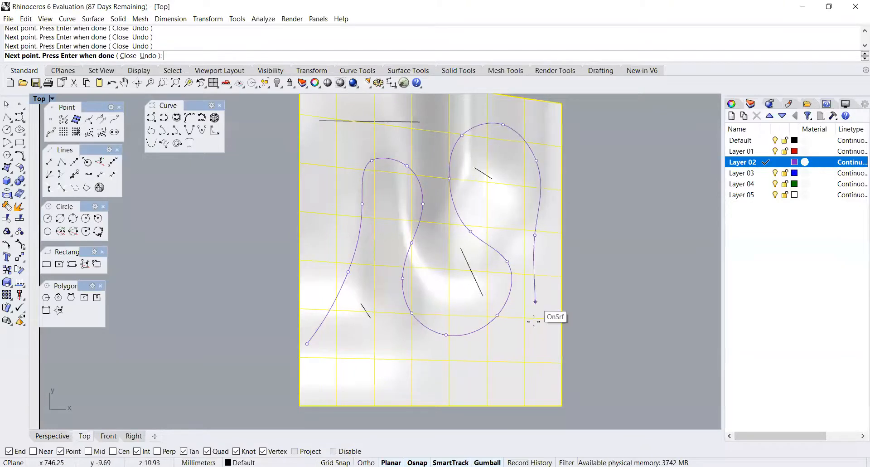
Continue the surface curve through five points down the right side and along the lower edge, back toward its start
{"action": "left_click", "coordinate": [533, 329]}
{"action": "left_click", "coordinate": [505, 378]}
{"action": "left_click", "coordinate": [433, 396]}
{"action": "left_click", "coordinate": [354, 388]}
{"action": "left_click", "coordinate": [308, 365]}
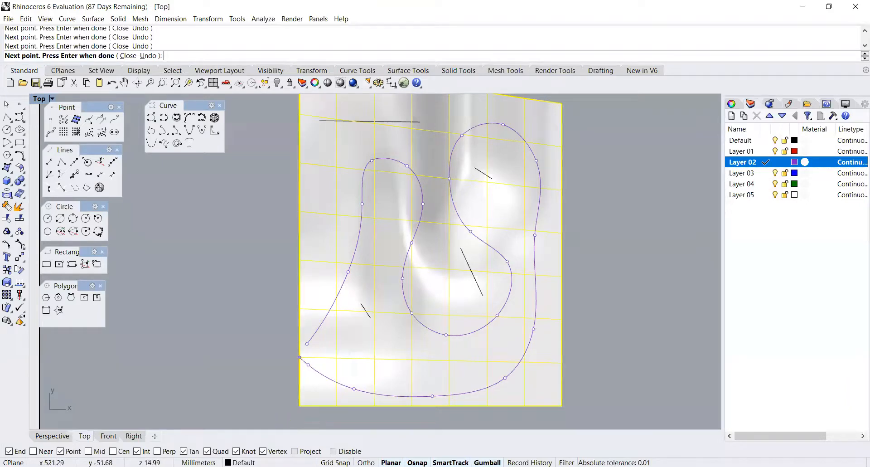
Disable object snaps and finish the surface curve with the Close option
{"action": "left_click", "coordinate": [333, 451]}
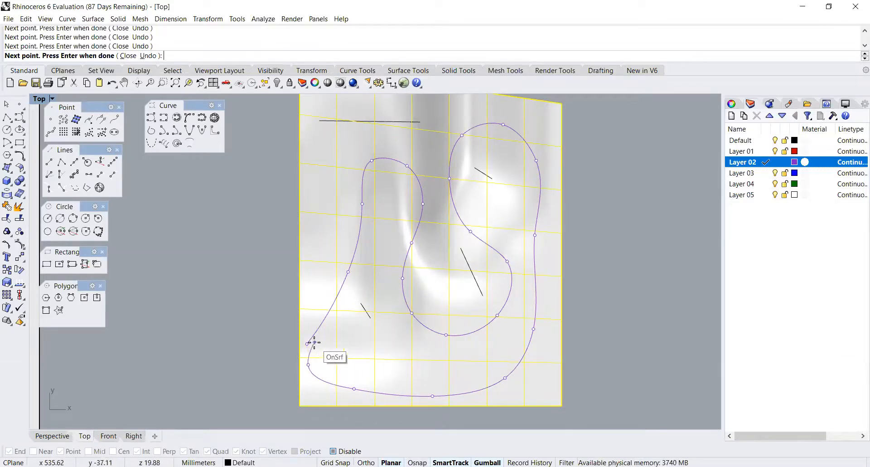
{"action": "left_click", "coordinate": [307, 344]}
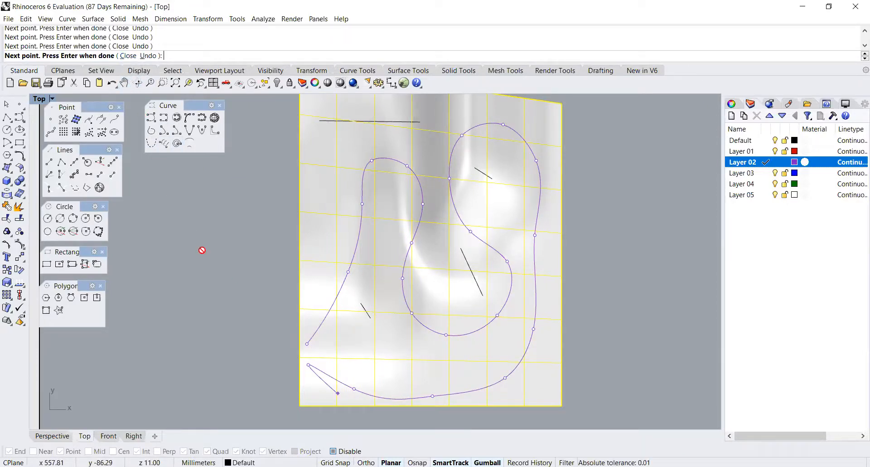
{"action": "type", "text": "c"}
{"action": "key", "text": "Return"}
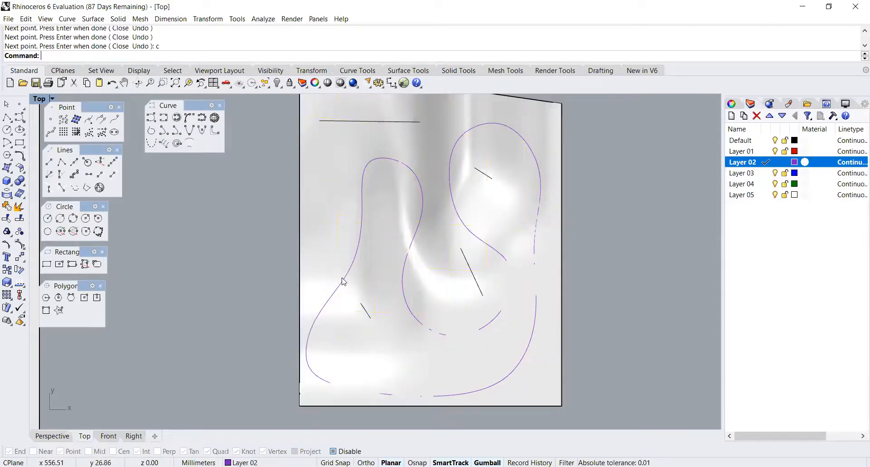
Select the closed curve and examine how it follows the wavy surface in the Perspective view
{"action": "left_click", "coordinate": [360, 238]}
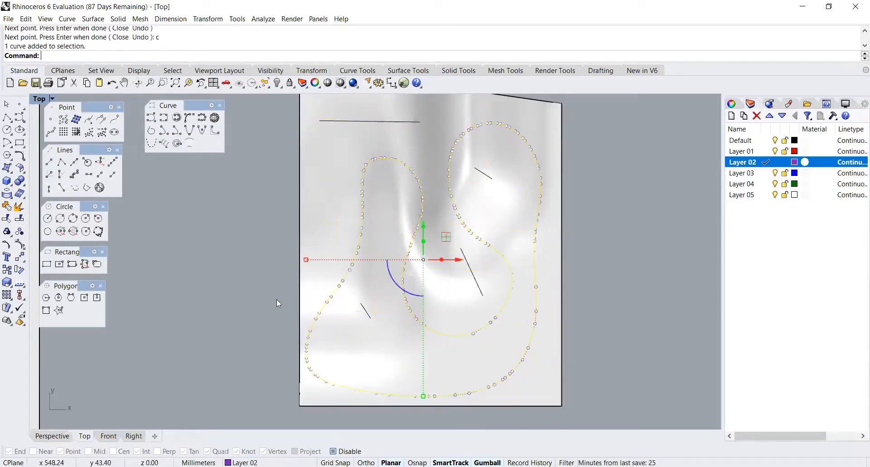
{"action": "left_click", "coordinate": [53, 436]}
{"action": "right_click_drag", "start_coordinate": [325, 280], "coordinate": [345, 268]}
{"action": "scroll", "coordinate": [344, 267], "scroll_direction": "up", "scroll_amount": 4}
{"action": "key", "text": "Escape"}
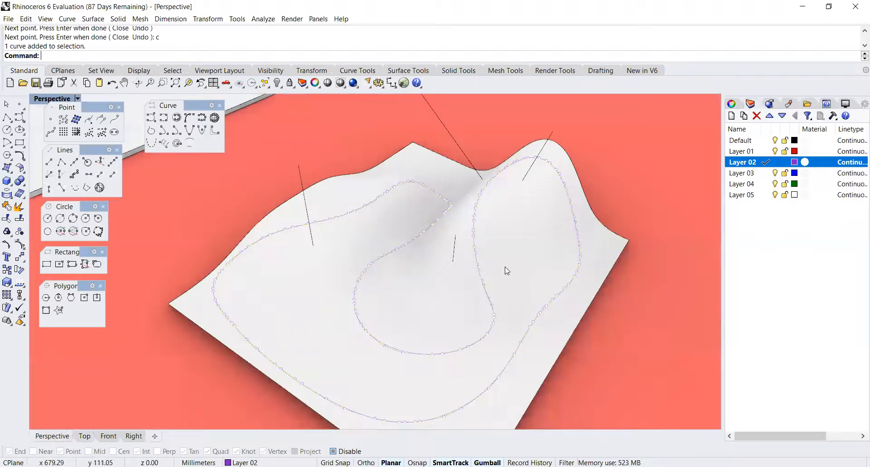
Trim away the part of the wavy surface outside the closed curve, using that curve as the cutting object
{"action": "right_click_drag", "start_coordinate": [507, 271], "coordinate": [500, 265]}
{"action": "scroll", "coordinate": [393, 235], "scroll_direction": "up", "scroll_amount": 6}
{"action": "right_click_drag", "start_coordinate": [394, 235], "coordinate": [365, 247]}
{"action": "scroll", "coordinate": [366, 247], "scroll_direction": "down", "scroll_amount": 5}
{"action": "scroll", "coordinate": [388, 263], "scroll_direction": "up", "scroll_amount": 3}
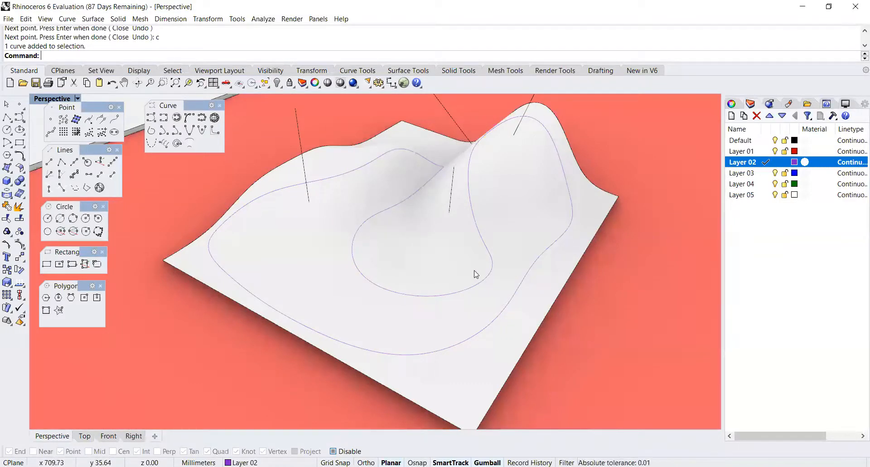
{"action": "type", "text": "Trim"}
{"action": "key", "text": "Return"}
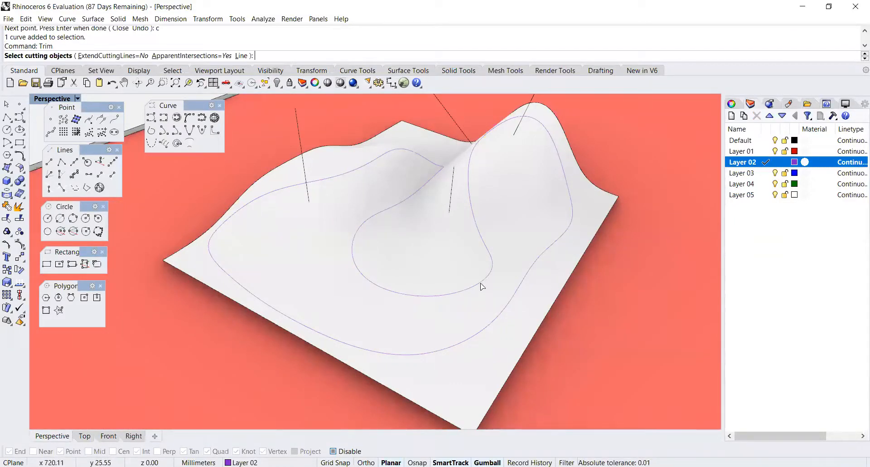
{"action": "left_click", "coordinate": [482, 286]}
{"action": "left_click", "coordinate": [538, 315]}
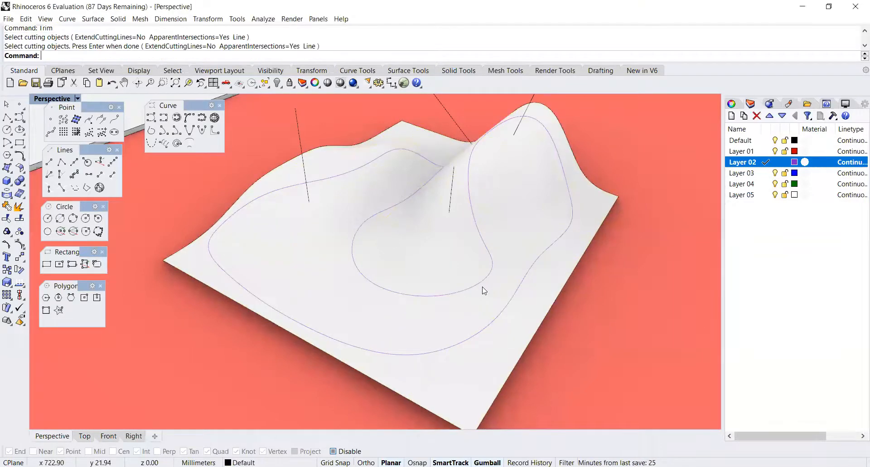
{"action": "left_click", "coordinate": [484, 286]}
{"action": "left_click", "coordinate": [503, 310]}
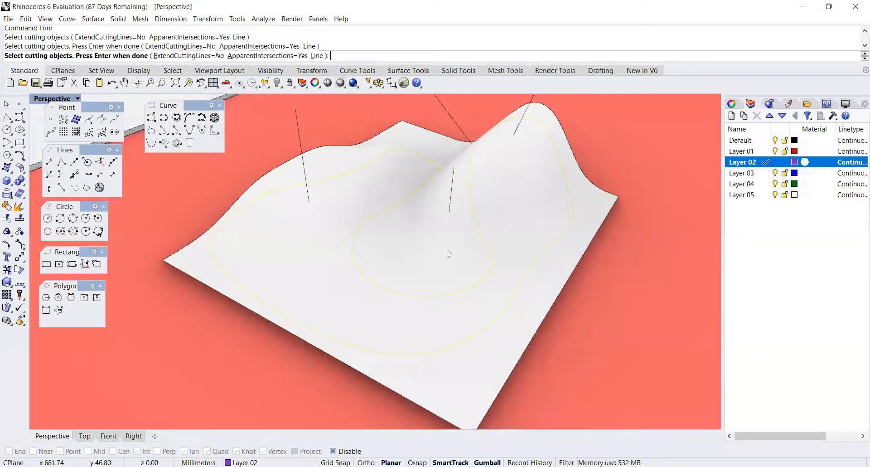
{"action": "key", "text": "Return"}
{"action": "left_click", "coordinate": [412, 244]}
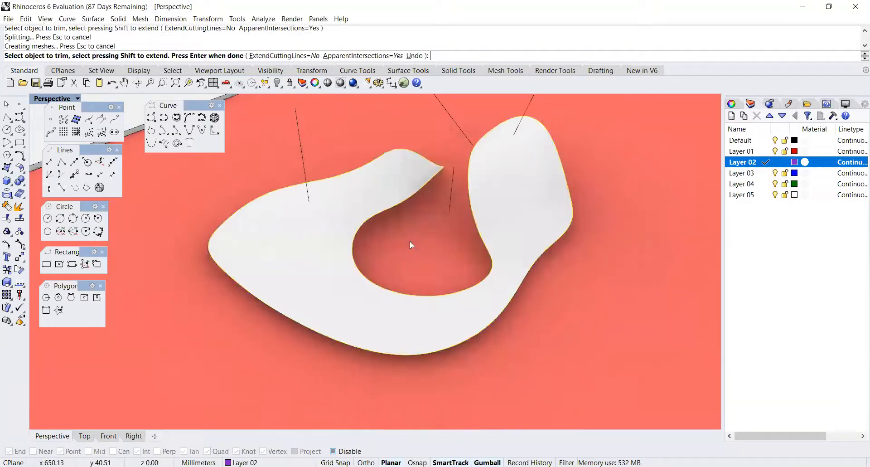
{"action": "key", "text": "Return"}
Examine the shape and edges of the trimmed surface from different angles and distances in the Perspective view
{"action": "right_click_drag", "start_coordinate": [461, 193], "coordinate": [425, 189]}
{"action": "scroll", "coordinate": [425, 190], "scroll_direction": "down", "scroll_amount": 6}
{"action": "scroll", "coordinate": [426, 204], "scroll_direction": "up", "scroll_amount": 12}
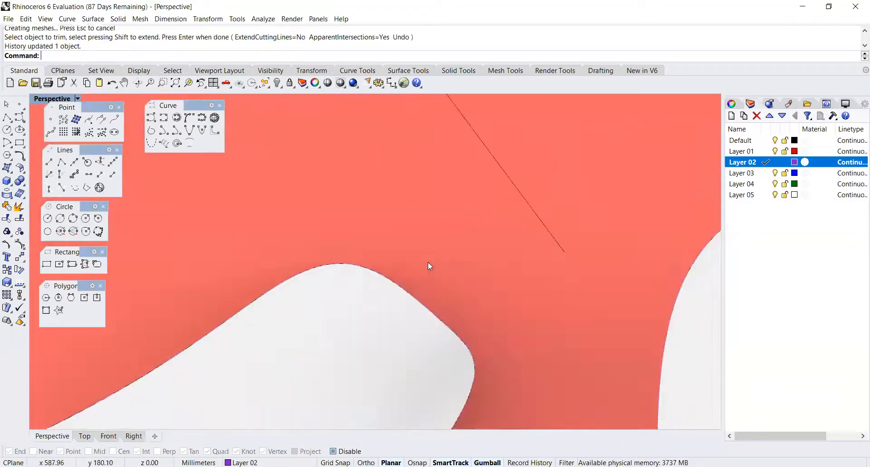
{"action": "scroll", "coordinate": [428, 262], "scroll_direction": "down", "scroll_amount": 10}
{"action": "mouse_move", "coordinate": [424, 300]}
{"action": "right_mouse_down"}
{"action": "mouse_move", "coordinate": [416, 272]}
{"action": "mouse_move", "coordinate": [367, 266]}
{"action": "mouse_move", "coordinate": [489, 271]}
{"action": "mouse_move", "coordinate": [409, 270]}
{"action": "mouse_move", "coordinate": [438, 272]}
{"action": "mouse_move", "coordinate": [441, 286]}
{"action": "mouse_move", "coordinate": [422, 289]}
{"action": "right_mouse_up"}
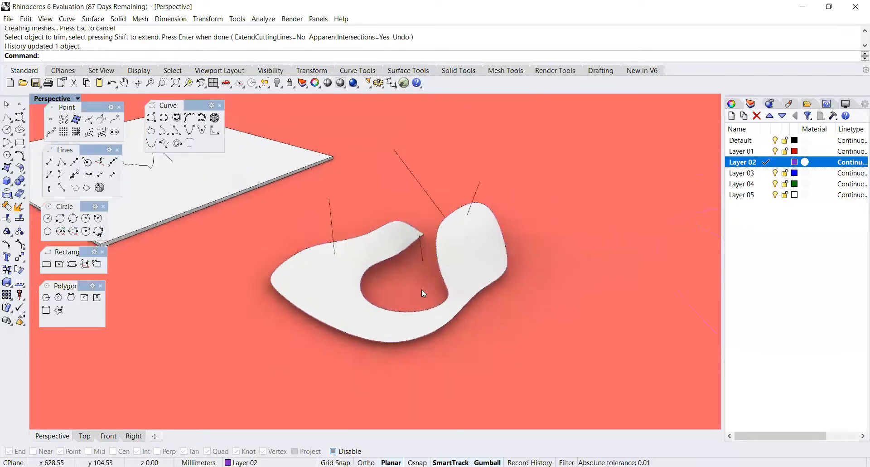
{"action": "scroll", "coordinate": [421, 270], "scroll_direction": "up", "scroll_amount": 3}
{"action": "scroll", "coordinate": [455, 205], "scroll_direction": "down", "scroll_amount": 3}
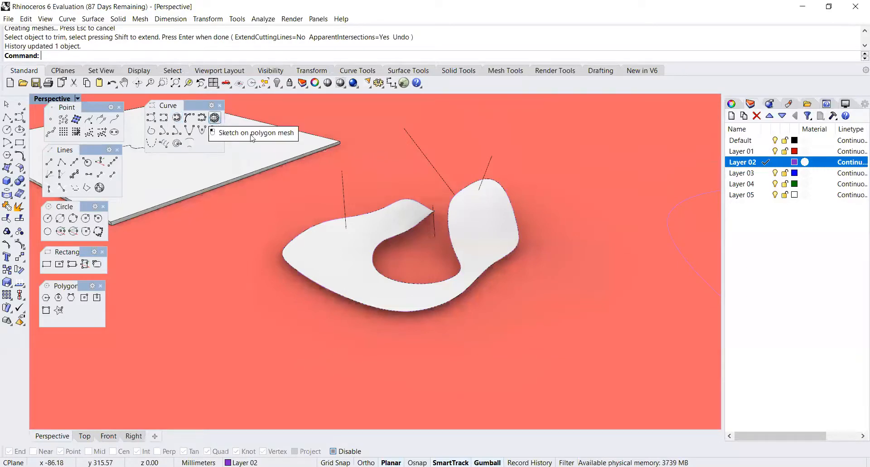
{"action": "scroll", "coordinate": [374, 210], "scroll_direction": "up", "scroll_amount": 3}
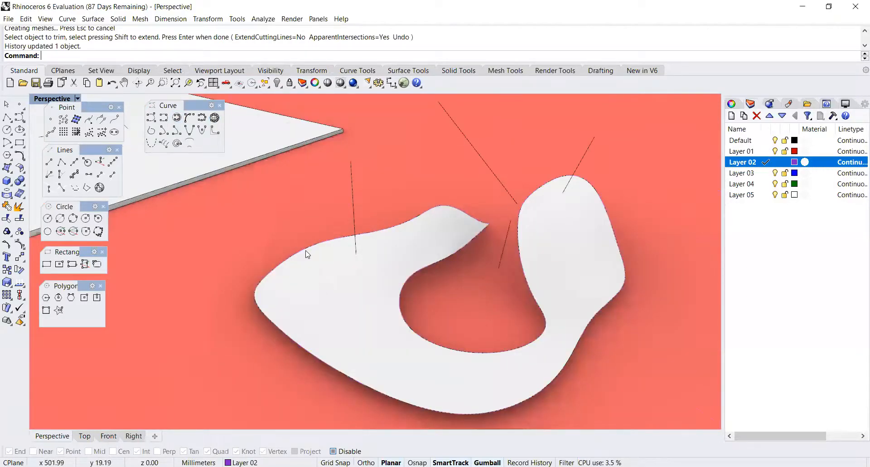
{"action": "scroll", "coordinate": [307, 254], "scroll_direction": "down", "scroll_amount": 5}
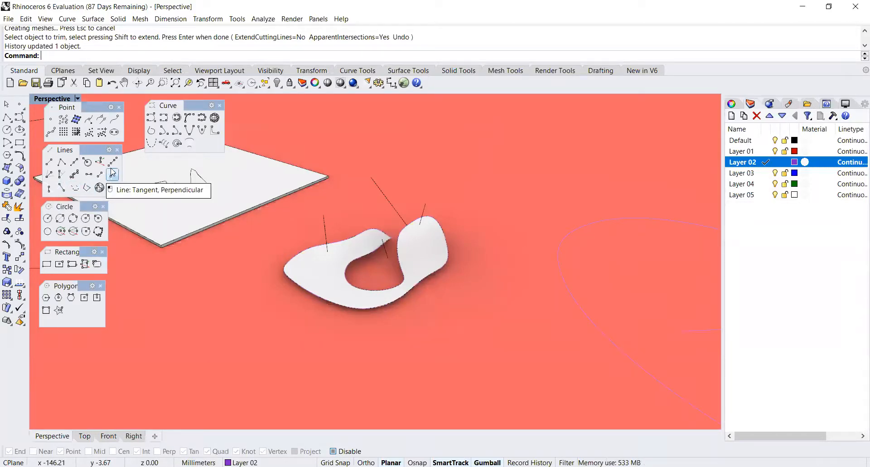
Try the Sketch command in the Top view, drawing a freehand curve that loops widely around the existing objects
{"action": "type", "text": "Sketch"}
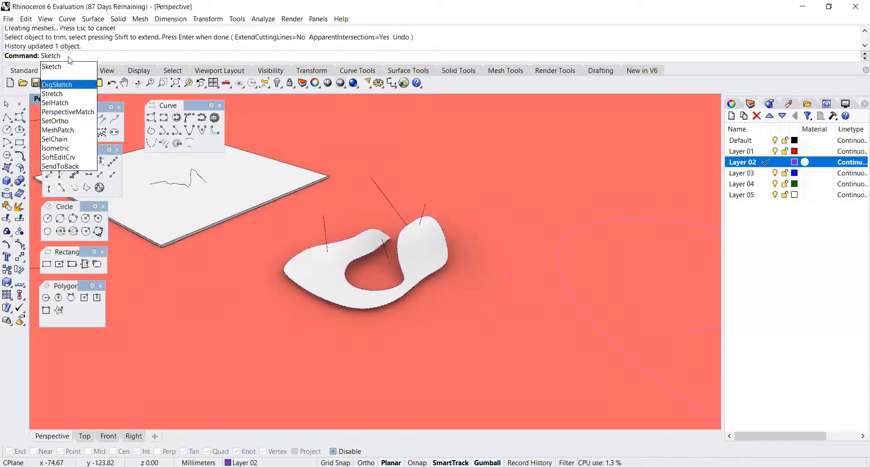
{"action": "left_click", "coordinate": [64, 67]}
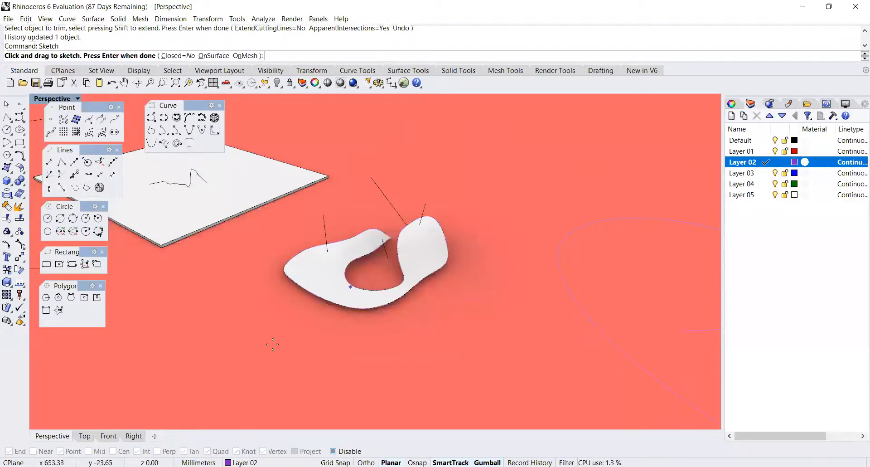
{"action": "left_click", "coordinate": [94, 438]}
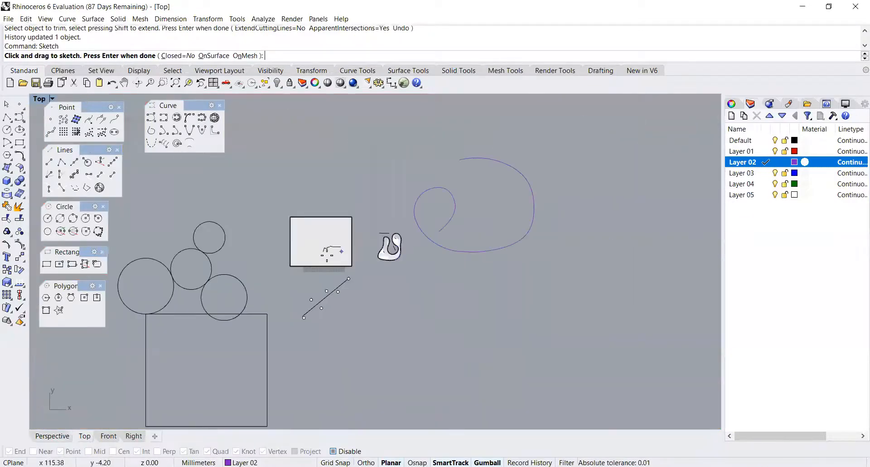
{"action": "left_click", "coordinate": [332, 272]}
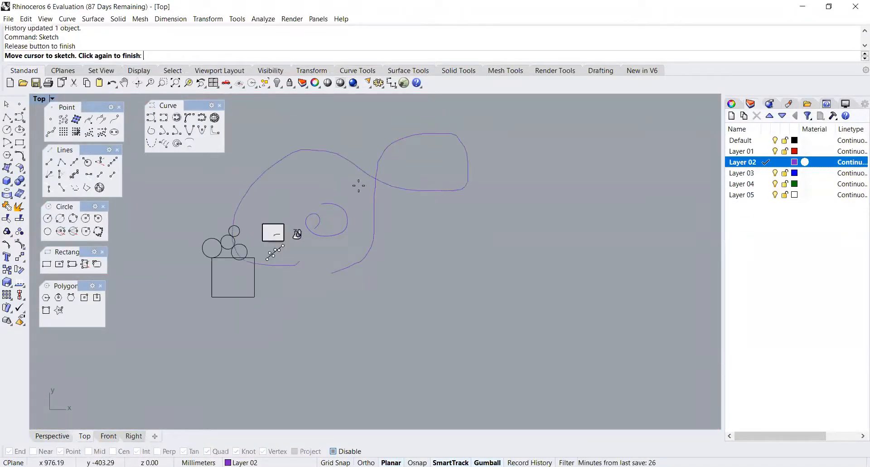
{"action": "scroll", "coordinate": [539, 208], "scroll_direction": "down", "scroll_amount": 3}
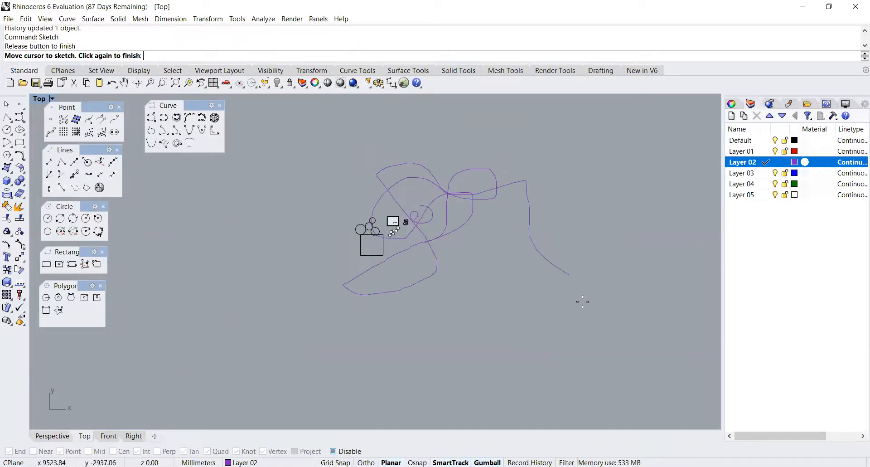
{"action": "scroll", "coordinate": [557, 157], "scroll_direction": "up", "scroll_amount": 4}
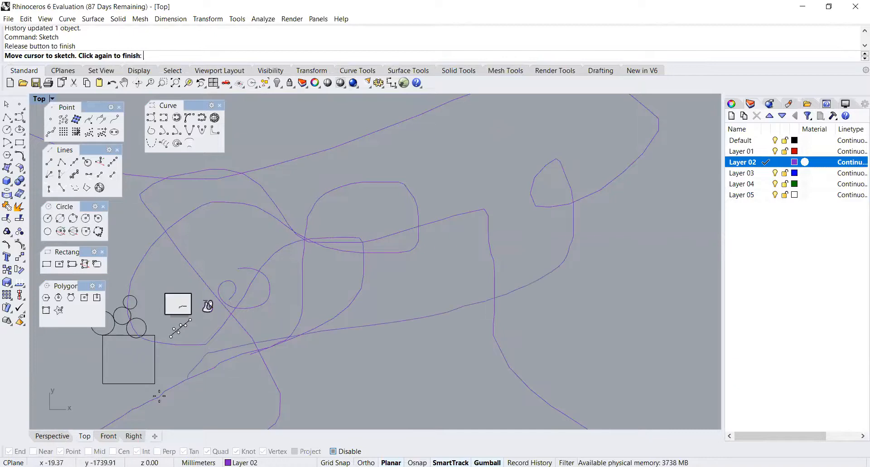
Try continuing the same freehand sketch with several loops in the Front view
{"action": "left_click", "coordinate": [109, 436]}
{"action": "scroll", "coordinate": [402, 186], "scroll_direction": "down", "scroll_amount": 2}
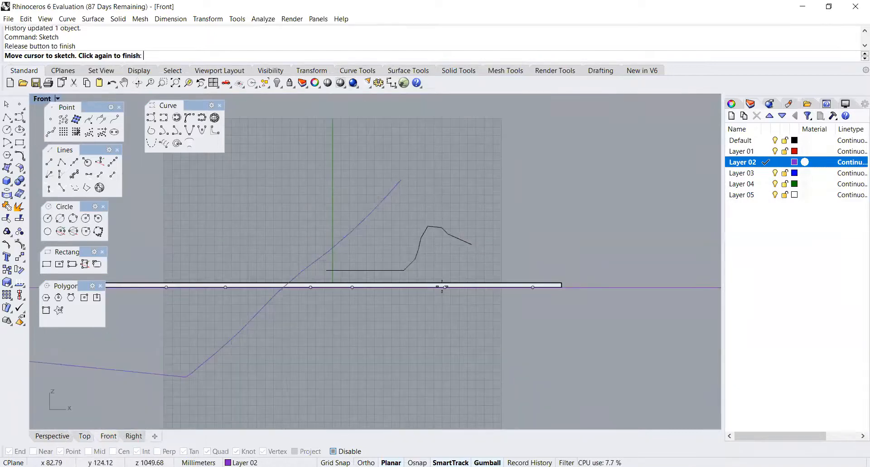
{"action": "scroll", "coordinate": [442, 285], "scroll_direction": "down", "scroll_amount": 5}
{"action": "scroll", "coordinate": [392, 136], "scroll_direction": "down", "scroll_amount": 2}
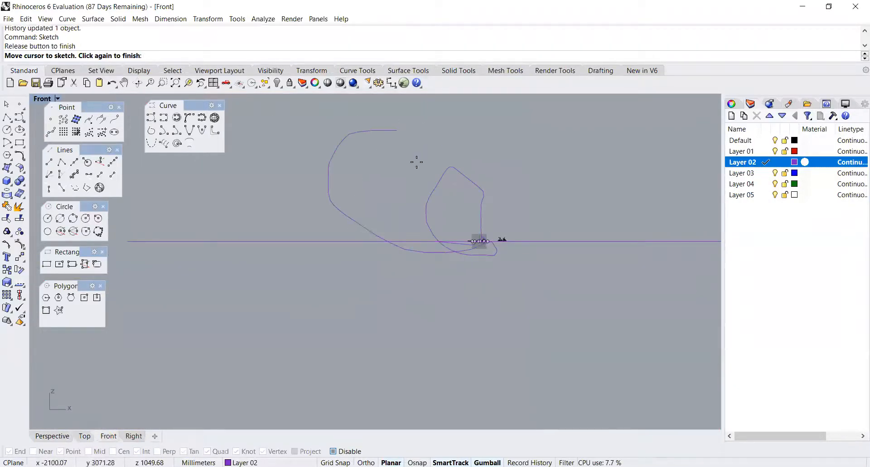
{"action": "scroll", "coordinate": [307, 259], "scroll_direction": "down", "scroll_amount": 2}
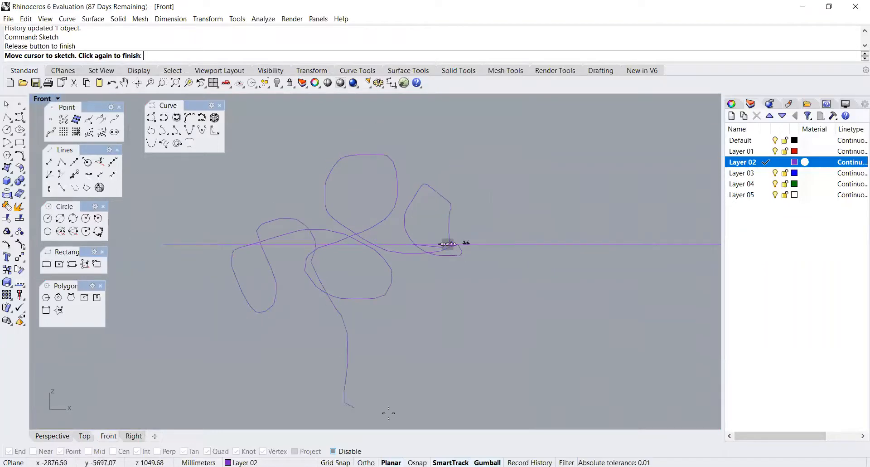
Enable object snaps and cancel the unfinished freehand sketch
{"action": "left_click", "coordinate": [418, 463]}
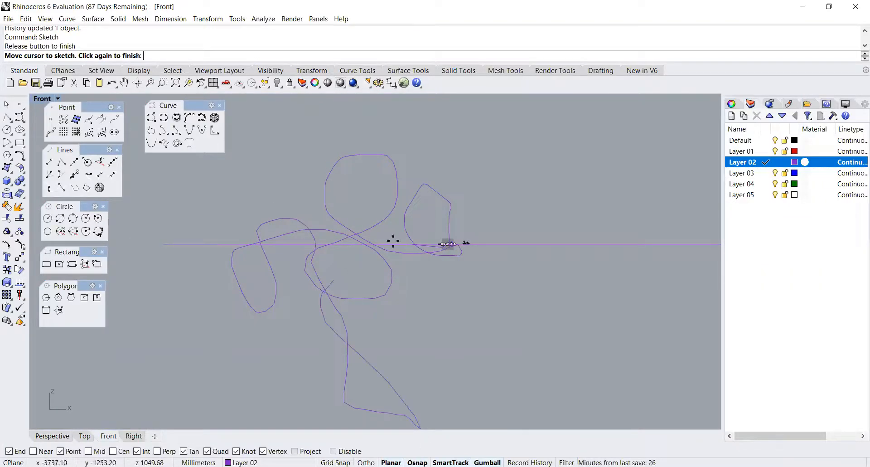
{"action": "scroll", "coordinate": [437, 225], "scroll_direction": "up", "scroll_amount": 4}
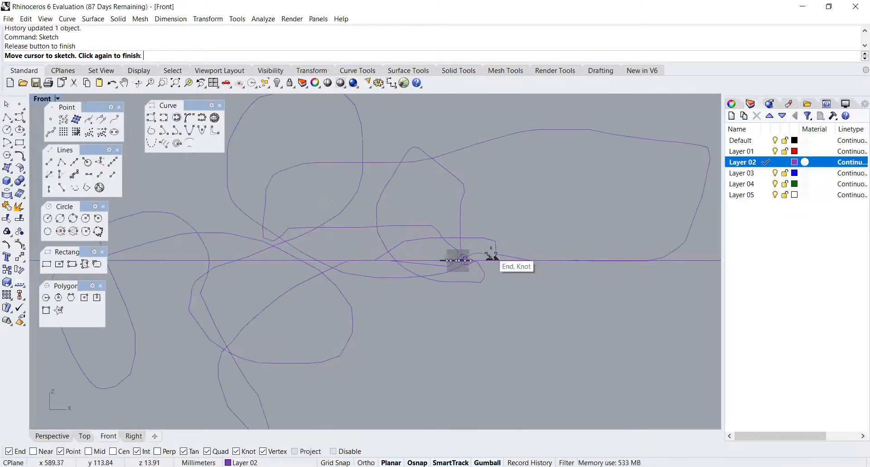
{"action": "key", "text": "Escape"}
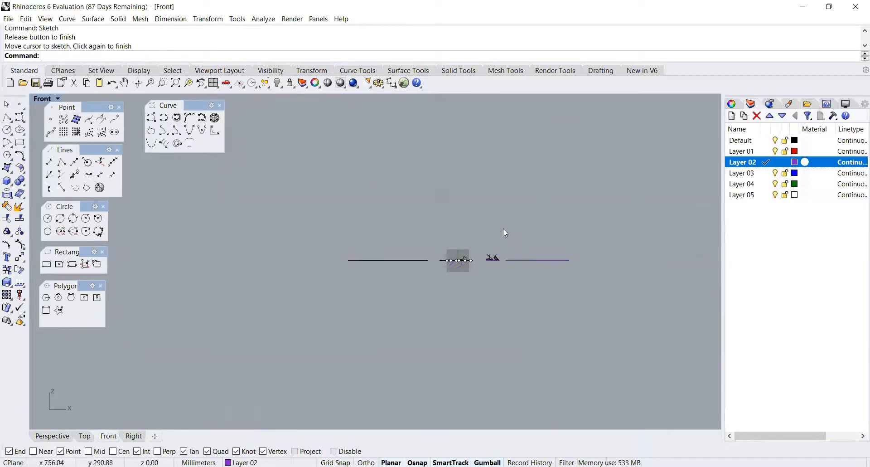
Begin a new freehand Sketch curve in the Perspective view, looping it around the circles, rectangle and trimmed surface
{"action": "left_click", "coordinate": [61, 435]}
{"action": "right_click_drag", "start_coordinate": [365, 231], "coordinate": [408, 236]}
{"action": "scroll", "coordinate": [386, 239], "scroll_direction": "down", "scroll_amount": 10}
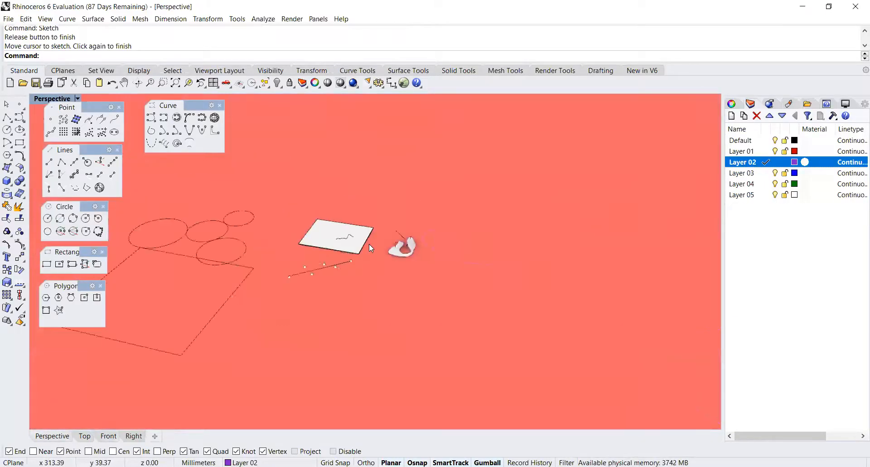
{"action": "scroll", "coordinate": [368, 244], "scroll_direction": "down", "scroll_amount": 4}
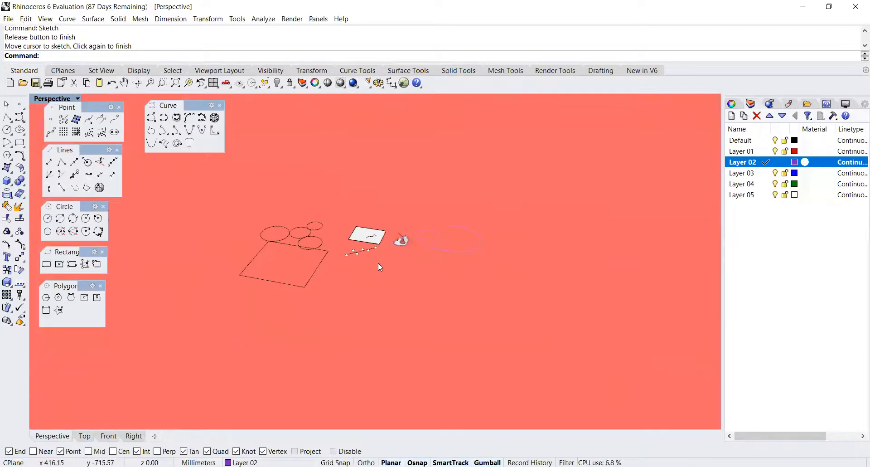
{"action": "right_click_drag", "start_coordinate": [378, 264], "coordinate": [417, 261]}
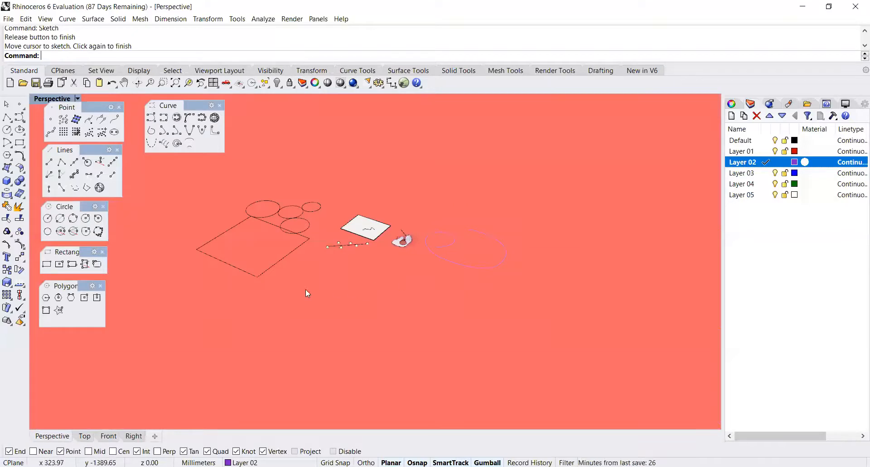
{"action": "right_click", "coordinate": [202, 218]}
{"action": "scroll", "coordinate": [540, 286], "scroll_direction": "down", "scroll_amount": 2}
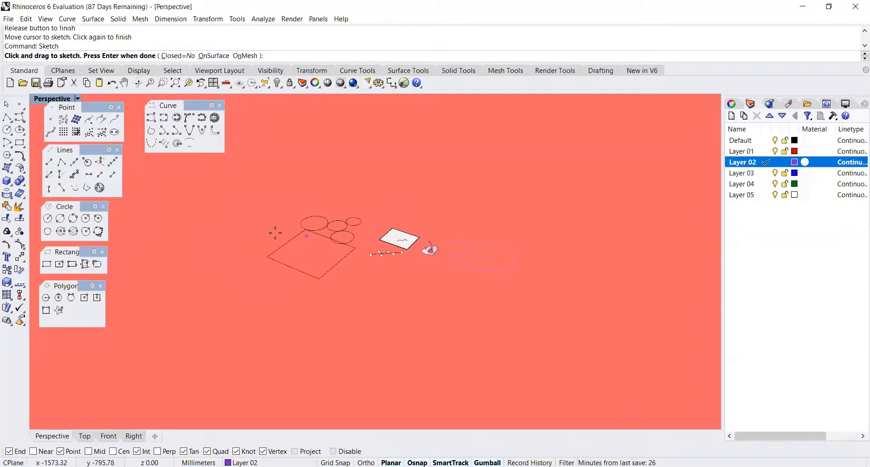
{"action": "left_click", "coordinate": [221, 233]}
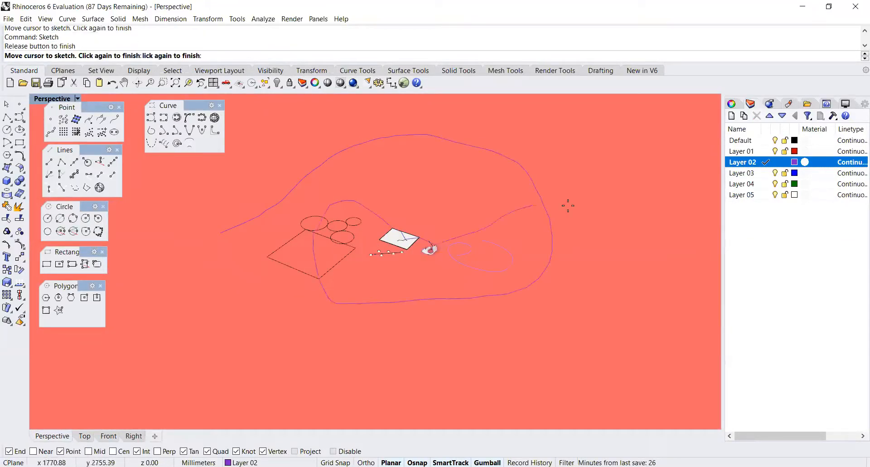
Continue the freehand curve through the Front, Top and Right views, and finish the sketch in the Right view
{"action": "left_click", "coordinate": [108, 436]}
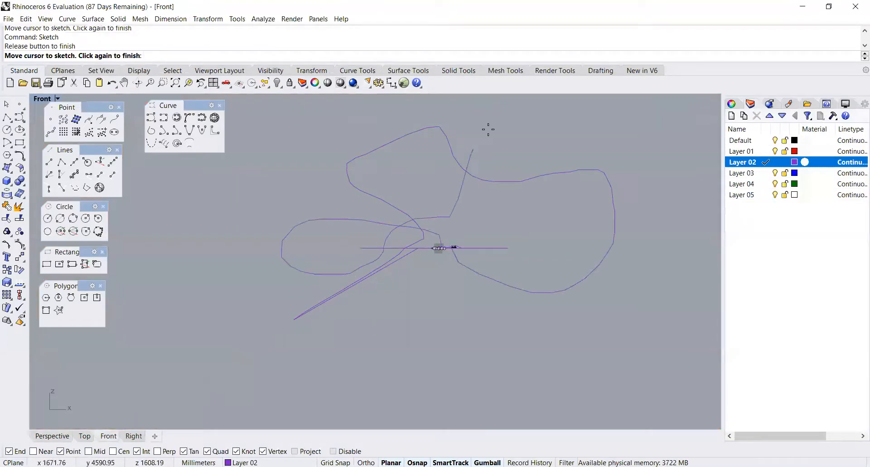
{"action": "left_click", "coordinate": [85, 437]}
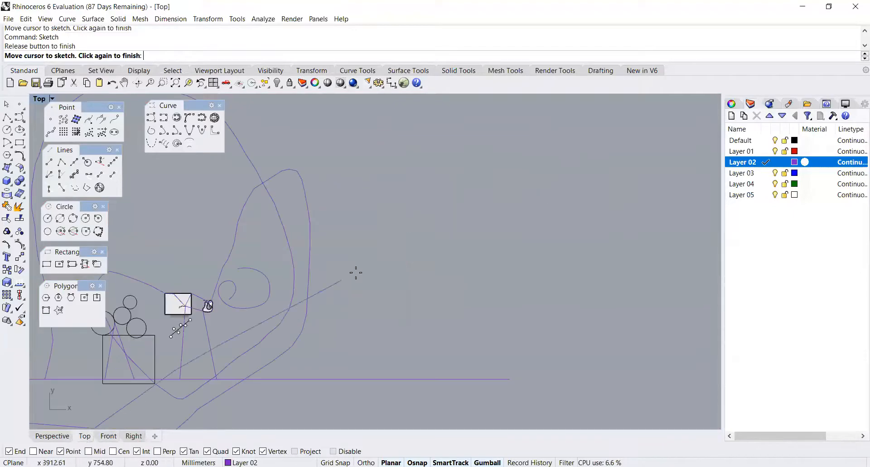
{"action": "left_click", "coordinate": [134, 436]}
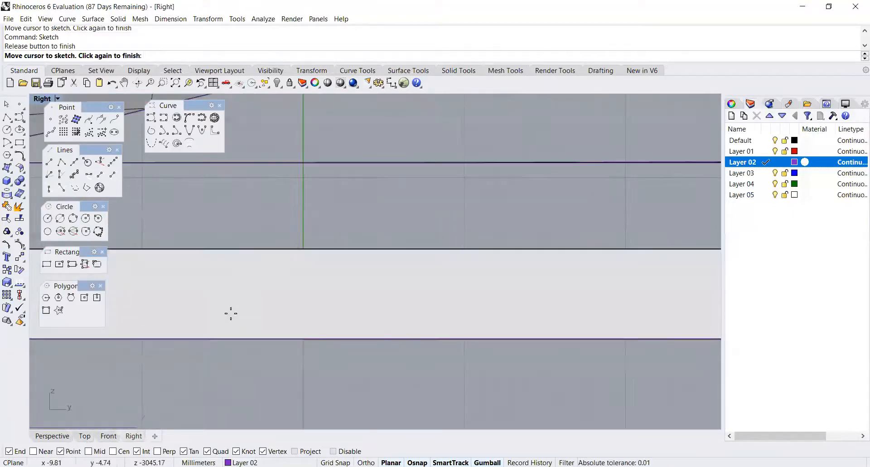
{"action": "scroll", "coordinate": [509, 142], "scroll_direction": "down", "scroll_amount": 5}
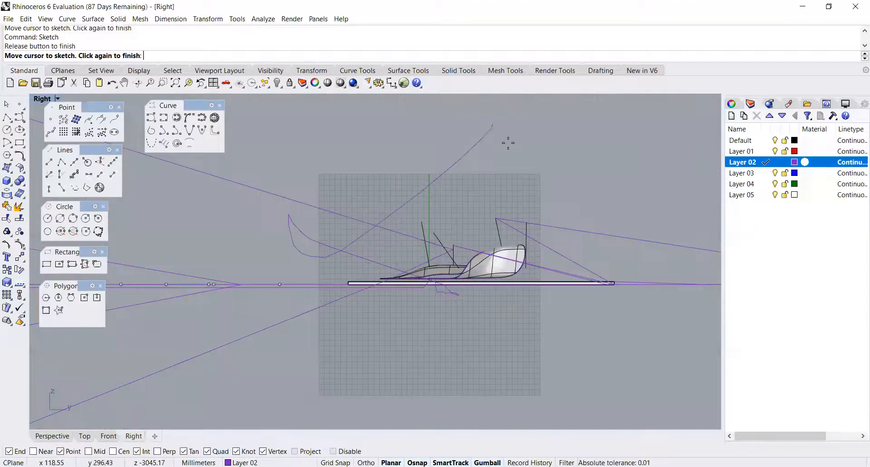
{"action": "left_click", "coordinate": [316, 120]}
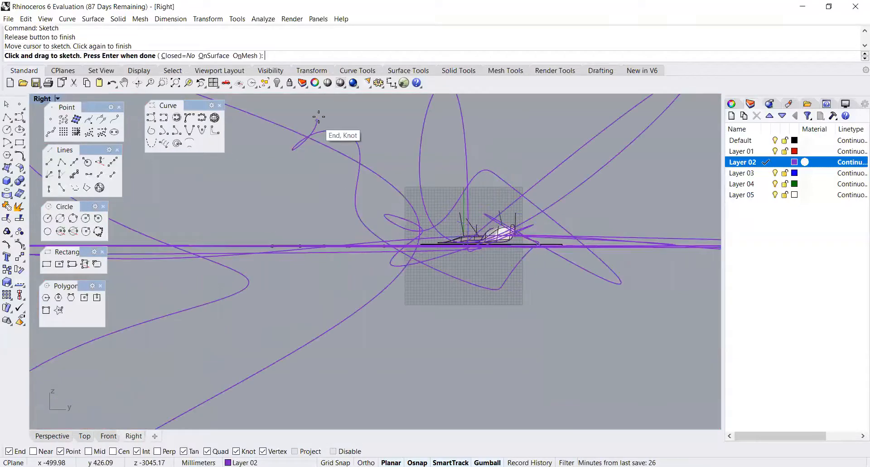
{"action": "scroll", "coordinate": [452, 200], "scroll_direction": "down", "scroll_amount": 8}
{"action": "scroll", "coordinate": [391, 136], "scroll_direction": "up", "scroll_amount": 4}
{"action": "key", "text": "Return"}
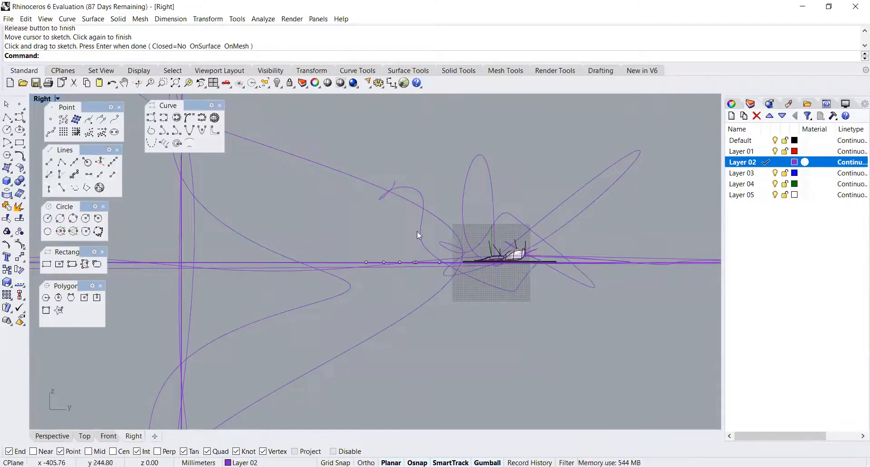
Examine how the finished freehand curve runs through 3D space in the Perspective view
{"action": "scroll", "coordinate": [417, 231], "scroll_direction": "down", "scroll_amount": 2}
{"action": "left_click", "coordinate": [65, 439]}
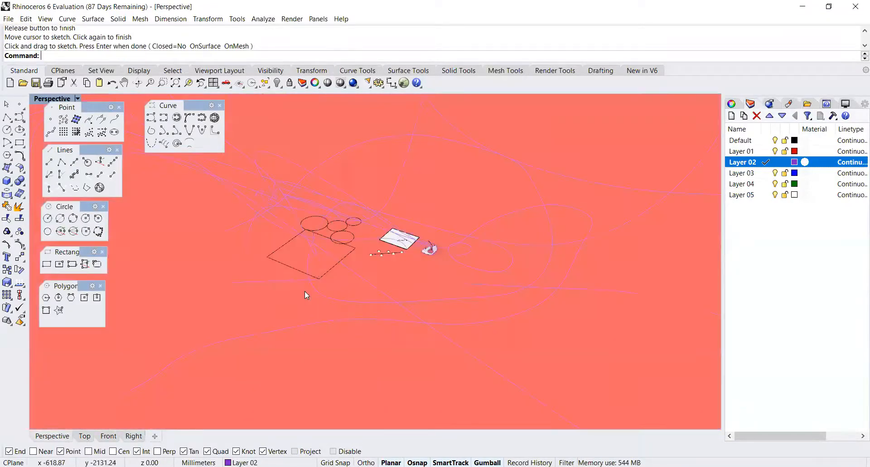
{"action": "right_click_drag", "start_coordinate": [387, 264], "coordinate": [562, 251]}
{"action": "scroll", "coordinate": [539, 242], "scroll_direction": "up", "scroll_amount": 5}
{"action": "scroll", "coordinate": [514, 250], "scroll_direction": "down", "scroll_amount": 2}
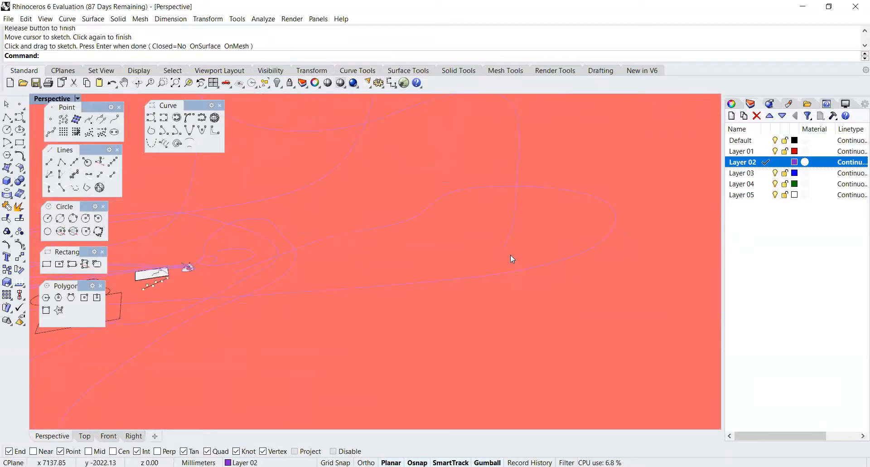
Create a pipe along the freehand curve with a start and end radius of about 170 mm
{"action": "type", "text": "Pie"}
{"action": "key", "text": "BackSpace"}
{"action": "type", "text": "pe"}
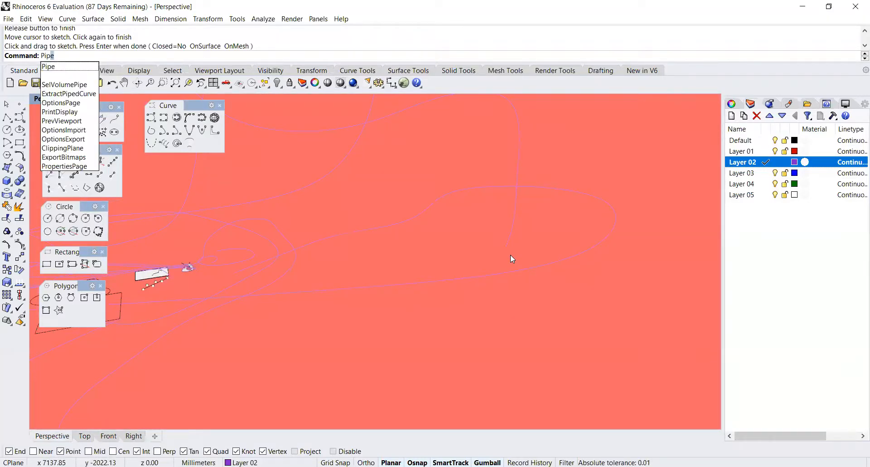
{"action": "key", "text": "Return"}
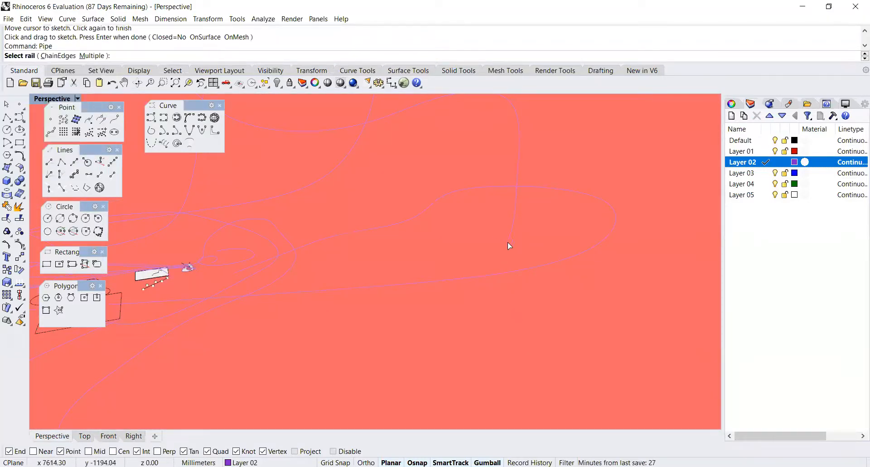
{"action": "left_click", "coordinate": [506, 245]}
{"action": "scroll", "coordinate": [513, 231], "scroll_direction": "up", "scroll_amount": 4}
{"action": "scroll", "coordinate": [533, 248], "scroll_direction": "down", "scroll_amount": 10}
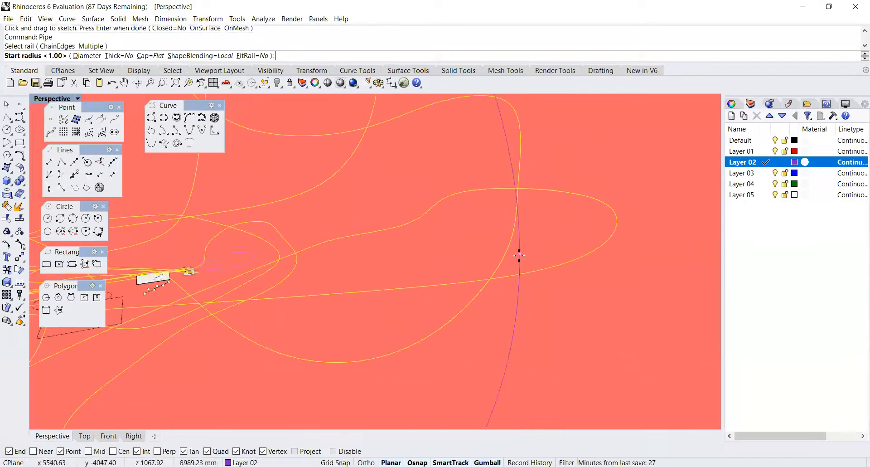
{"action": "scroll", "coordinate": [362, 312], "scroll_direction": "up", "scroll_amount": 3}
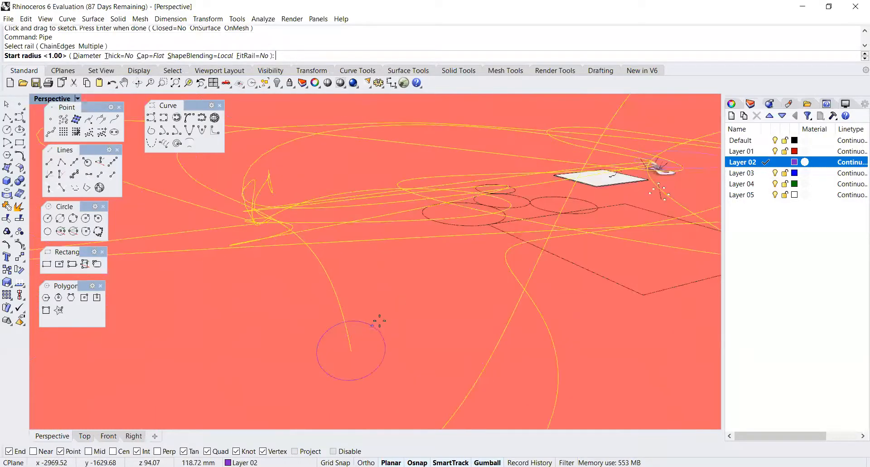
{"action": "left_click", "coordinate": [356, 290]}
{"action": "scroll", "coordinate": [357, 290], "scroll_direction": "down", "scroll_amount": 1}
{"action": "left_click", "coordinate": [358, 291]}
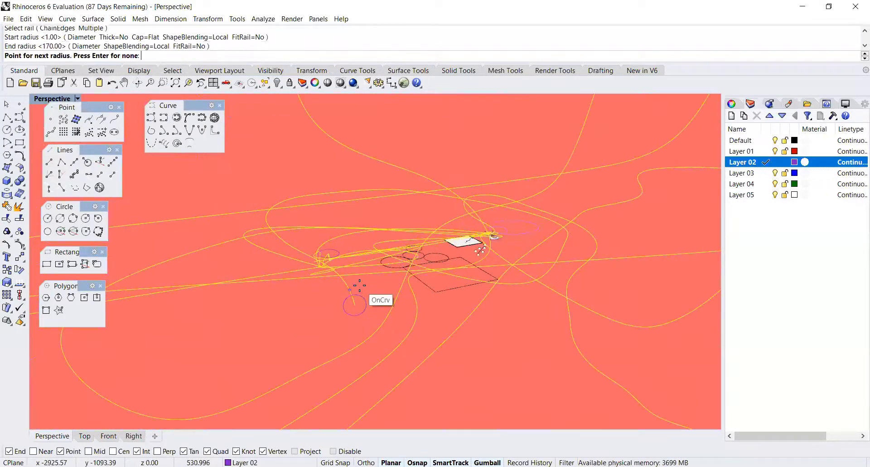
{"action": "key", "text": "Return"}
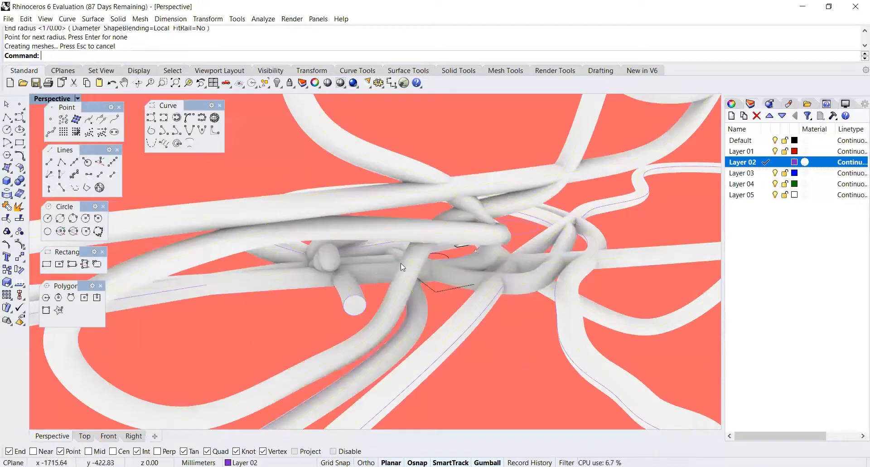
Delete the pipe and the freehand curve it follows
{"action": "right_click_drag", "start_coordinate": [401, 263], "coordinate": [551, 267]}
{"action": "scroll", "coordinate": [348, 259], "scroll_direction": "down", "scroll_amount": 8}
{"action": "left_click", "coordinate": [509, 239]}
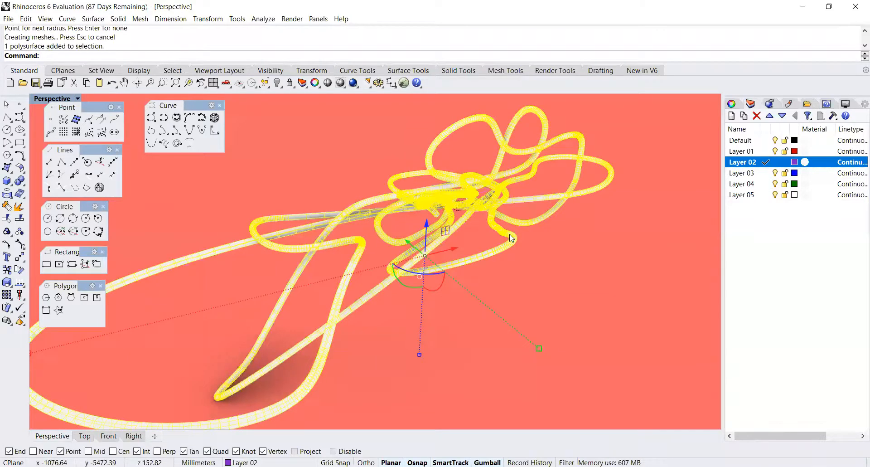
{"action": "key", "text": "Delete"}
{"action": "left_click", "coordinate": [518, 194]}
{"action": "key", "text": "Delete"}
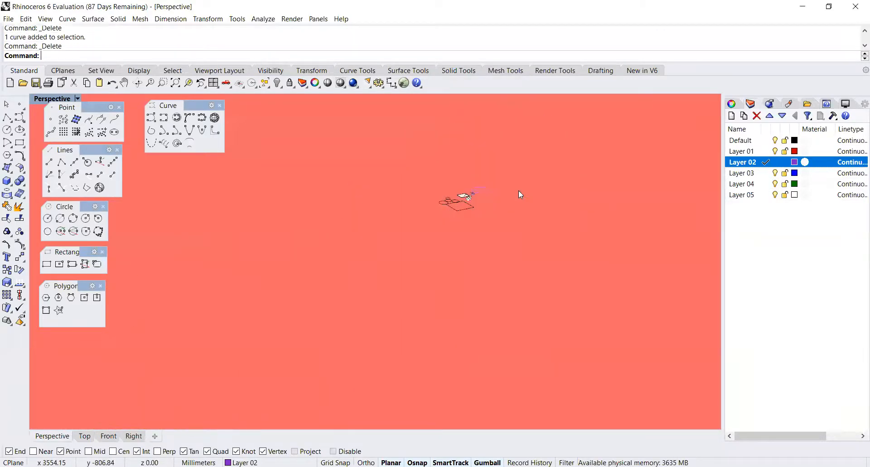
Create a solid vertical cone beside the existing curves, placing its base in the Top view and its apex in the Front view
{"action": "right_click_drag", "start_coordinate": [296, 183], "coordinate": [301, 257]}
{"action": "scroll", "coordinate": [413, 238], "scroll_direction": "up", "scroll_amount": 10}
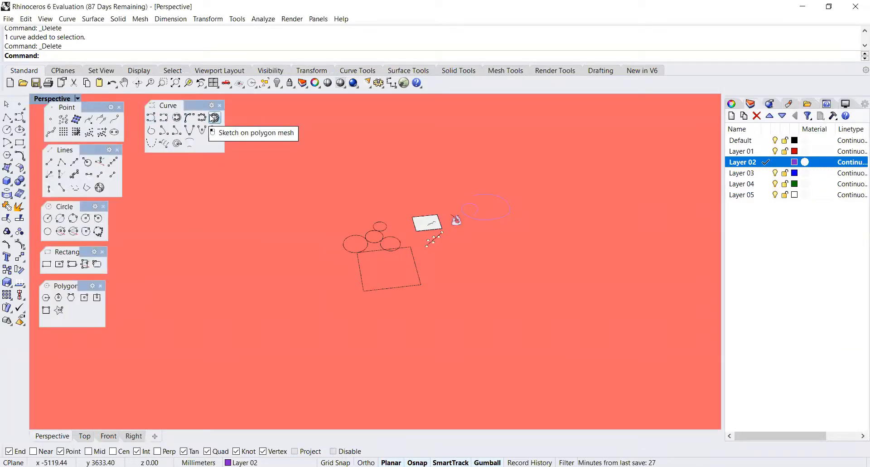
{"action": "left_click", "coordinate": [85, 435]}
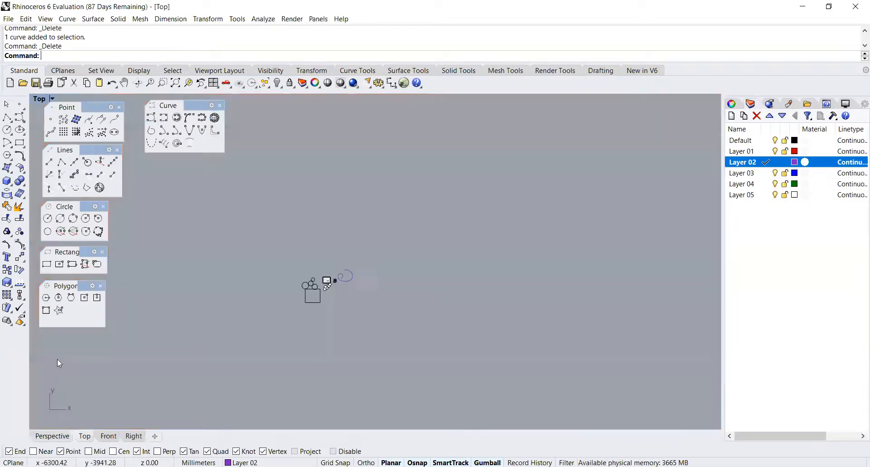
{"action": "left_click", "coordinate": [7, 182]}
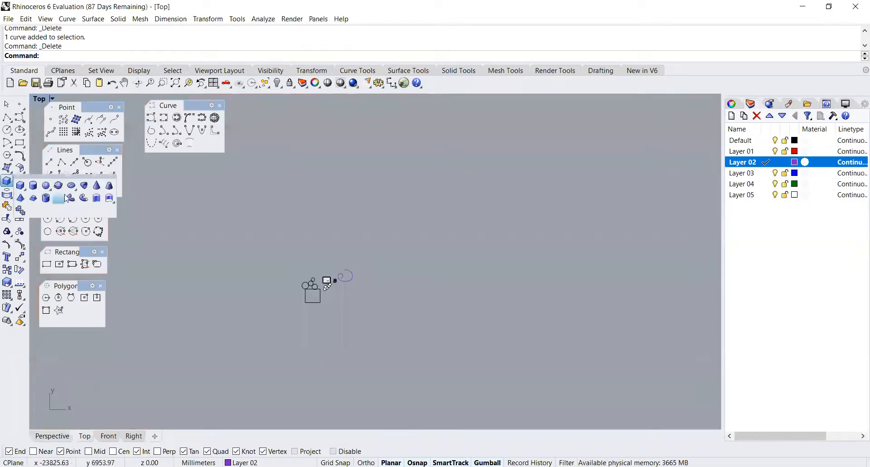
{"action": "left_click", "coordinate": [95, 187]}
{"action": "left_click", "coordinate": [469, 259]}
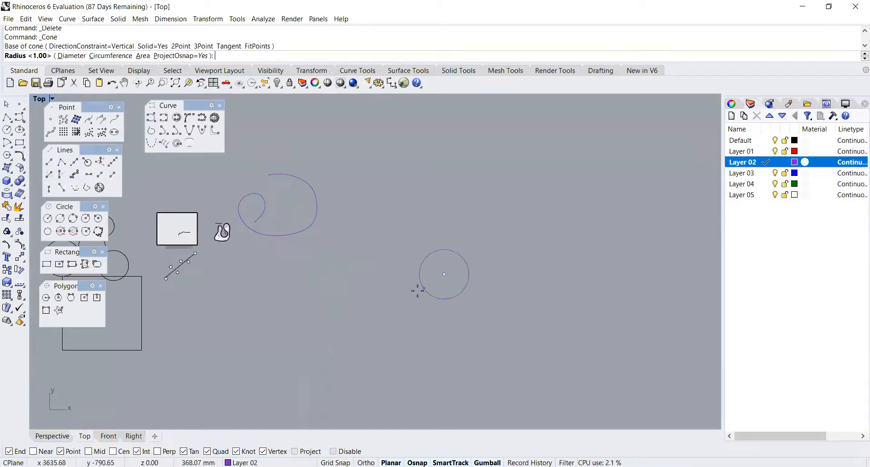
{"action": "left_click", "coordinate": [399, 296]}
{"action": "left_click", "coordinate": [109, 435]}
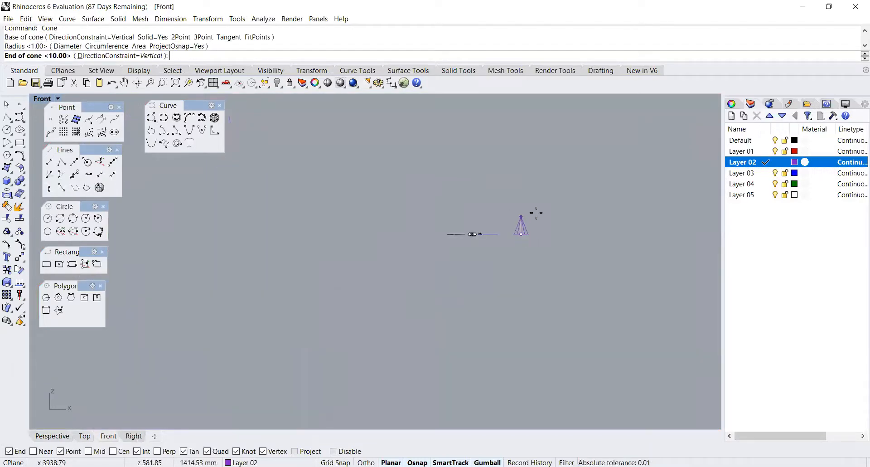
{"action": "left_click", "coordinate": [521, 232]}
{"action": "scroll", "coordinate": [506, 253], "scroll_direction": "up", "scroll_amount": 5}
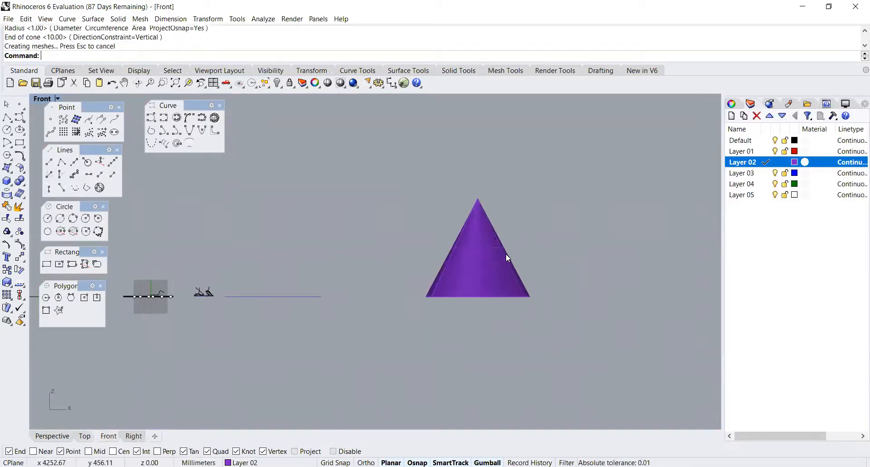
{"action": "left_click", "coordinate": [7, 117]}
{"action": "scroll", "coordinate": [468, 300], "scroll_direction": "up", "scroll_amount": 2}
{"action": "left_click", "coordinate": [364, 163]}
{"action": "left_click", "coordinate": [628, 165]}
{"action": "key", "text": "Return"}
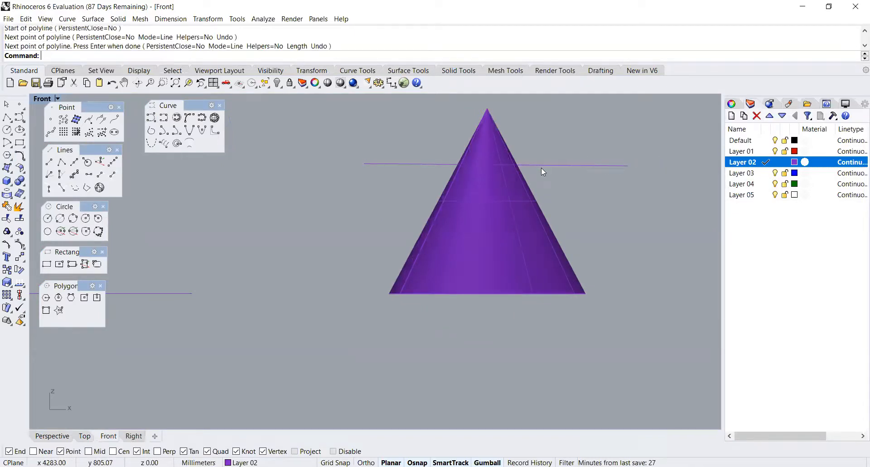
{"action": "key", "text": "ctrl+z"}
Draw a straight horizontal polyline across the middle of the cone in the Front view, extending past both sides
{"action": "key", "text": "Return"}
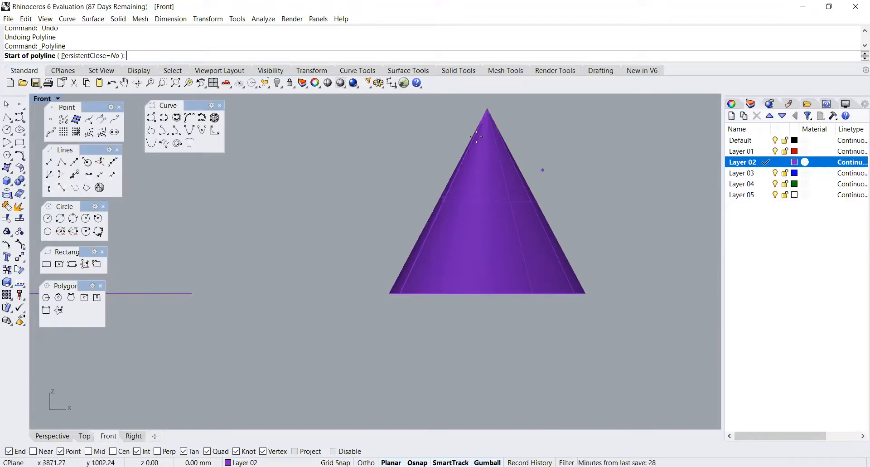
{"action": "scroll", "coordinate": [424, 232], "scroll_direction": "down", "scroll_amount": 2}
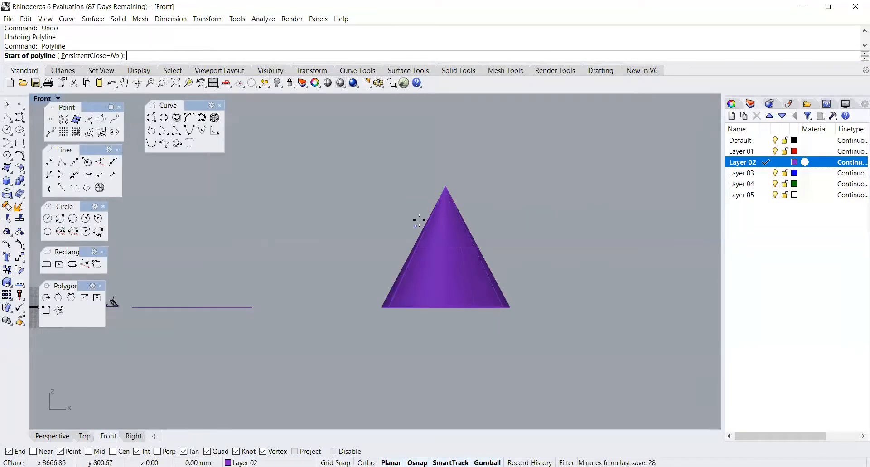
{"action": "left_click", "coordinate": [372, 237]}
{"action": "scroll", "coordinate": [503, 223], "scroll_direction": "up", "scroll_amount": 4}
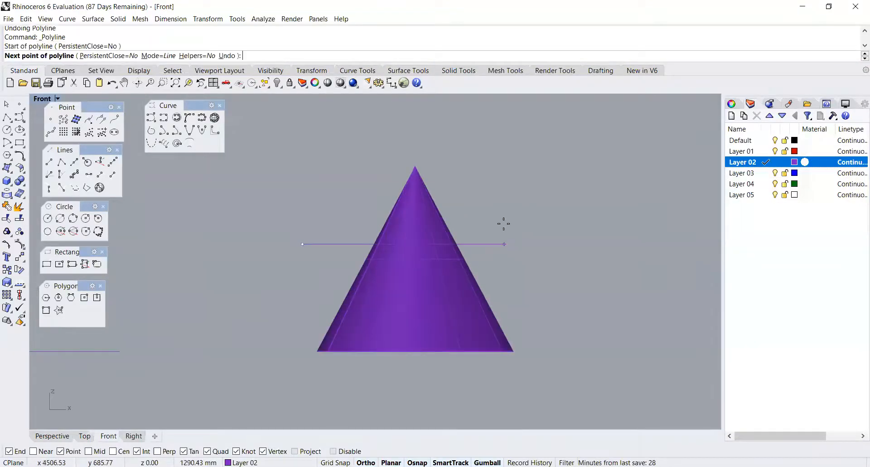
{"action": "left_click", "coordinate": [548, 217]}
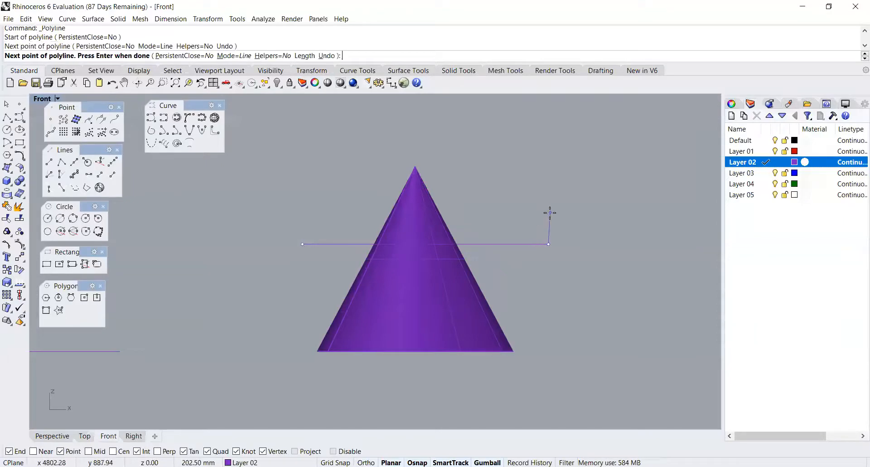
{"action": "key", "text": "Return"}
Trim away the cone's tip with the horizontal line as the cutting object
{"action": "scroll", "coordinate": [348, 213], "scroll_direction": "down", "scroll_amount": 2}
{"action": "scroll", "coordinate": [368, 255], "scroll_direction": "up", "scroll_amount": 2}
{"action": "type", "text": "Trim"}
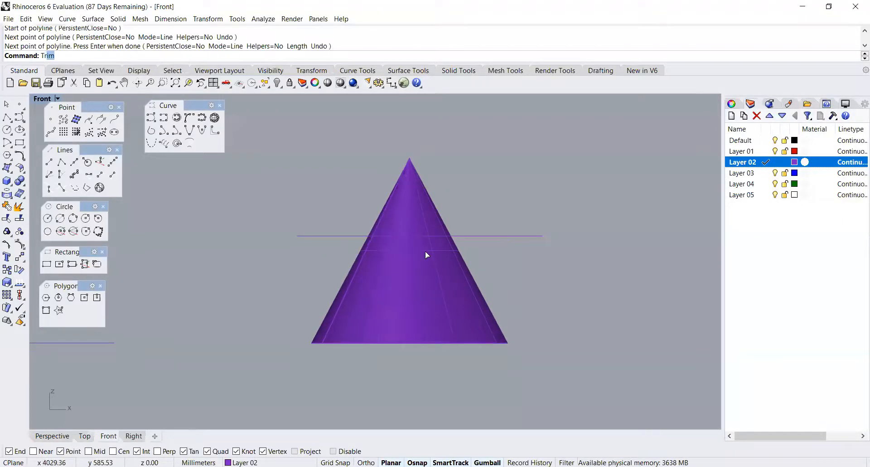
{"action": "key", "text": "Return"}
{"action": "key", "text": "Return"}
{"action": "key", "text": "Return"}
{"action": "left_click", "coordinate": [507, 236]}
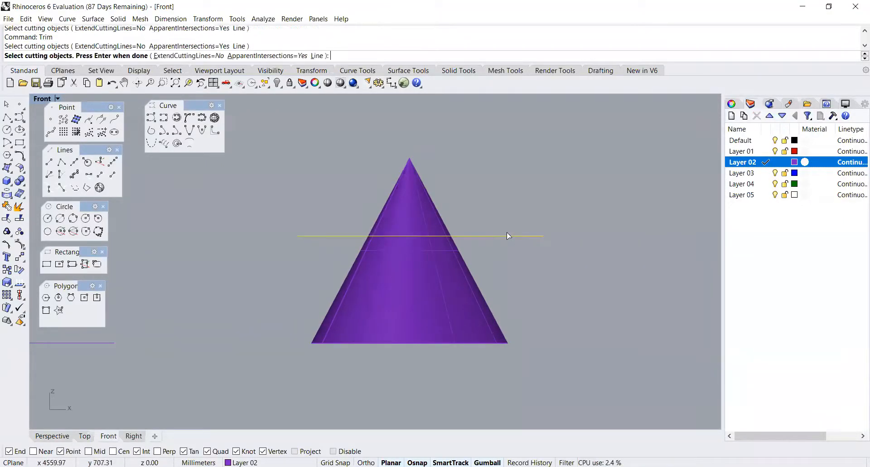
{"action": "key", "text": "Return"}
{"action": "left_click", "coordinate": [405, 204]}
{"action": "key", "text": "Return"}
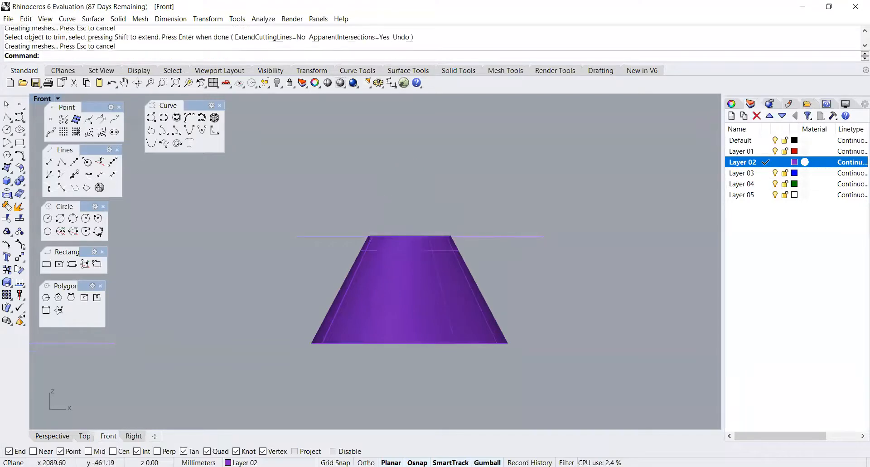
Extract a circular U-direction isocurve from the truncated cone's side surface, just below its open rim, in the Perspective view
{"action": "left_click", "coordinate": [54, 435]}
{"action": "scroll", "coordinate": [501, 228], "scroll_direction": "up", "scroll_amount": 10}
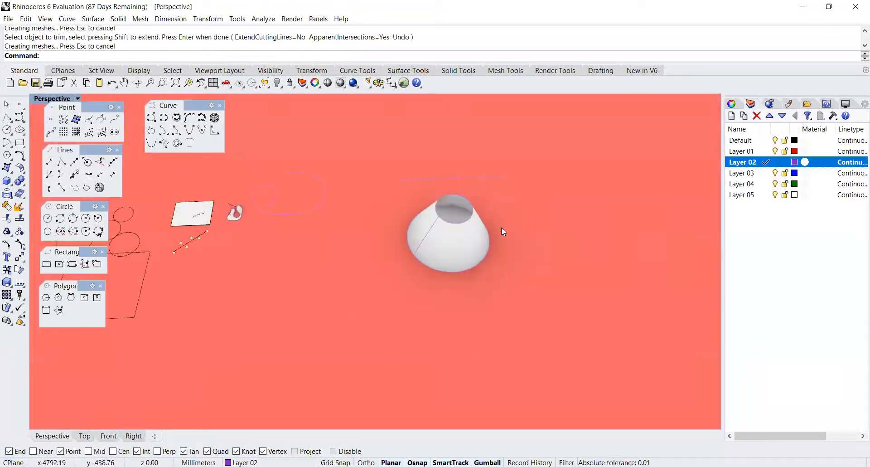
{"action": "scroll", "coordinate": [408, 222], "scroll_direction": "up", "scroll_amount": 8}
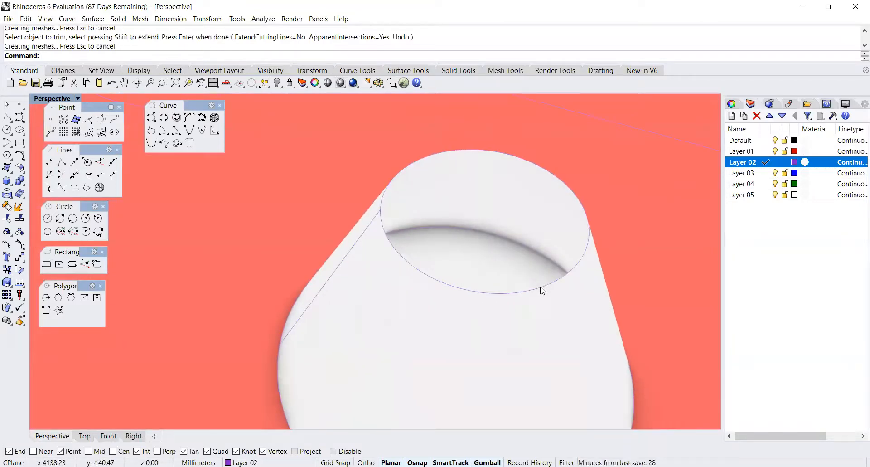
{"action": "type", "text": "ExtractIsocurve"}
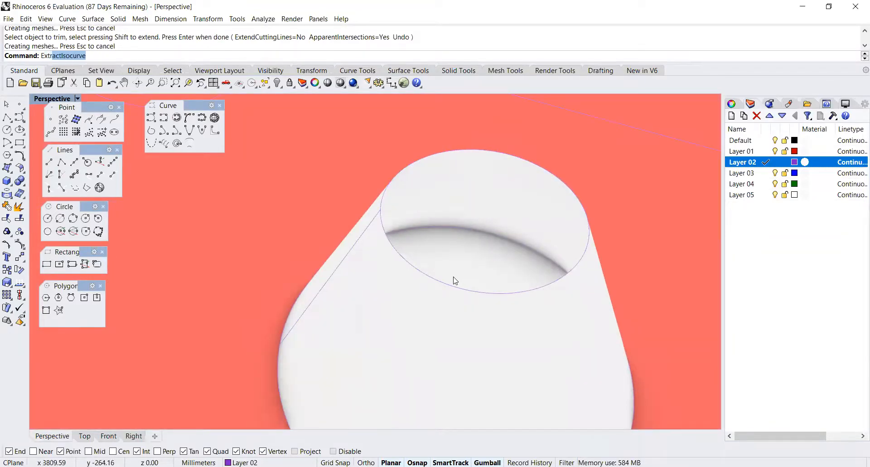
{"action": "key", "text": "Return"}
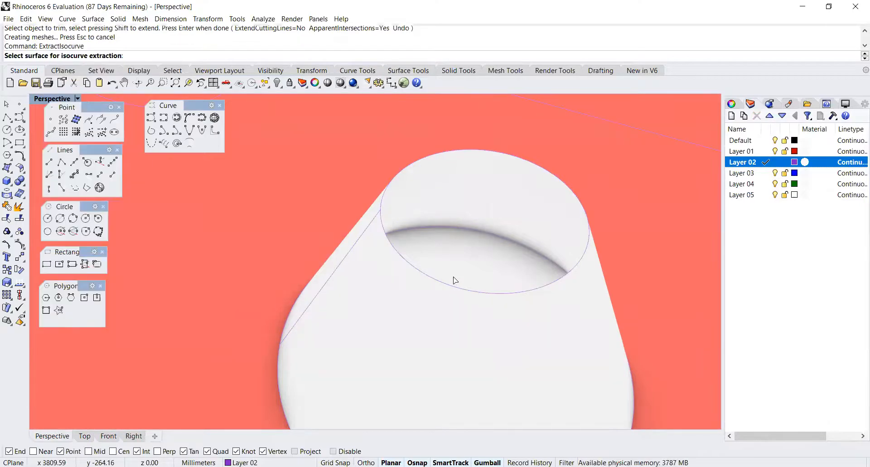
{"action": "left_click", "coordinate": [453, 278]}
{"action": "scroll", "coordinate": [451, 270], "scroll_direction": "down", "scroll_amount": 2}
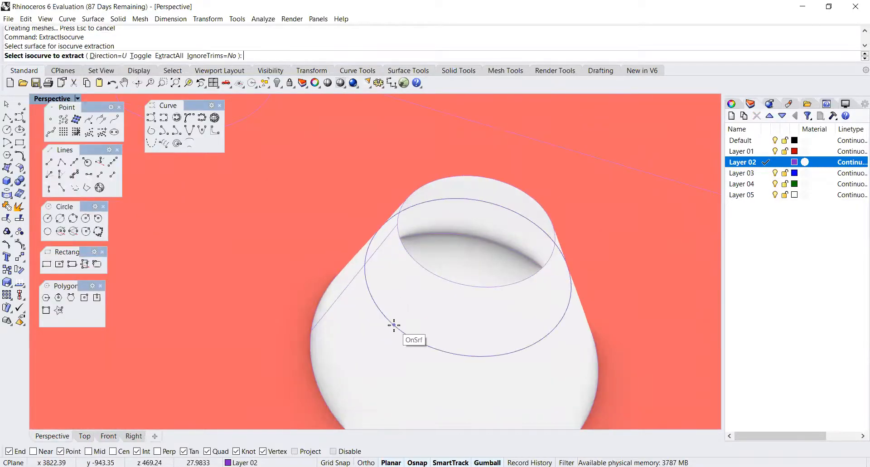
{"action": "left_click", "coordinate": [434, 306]}
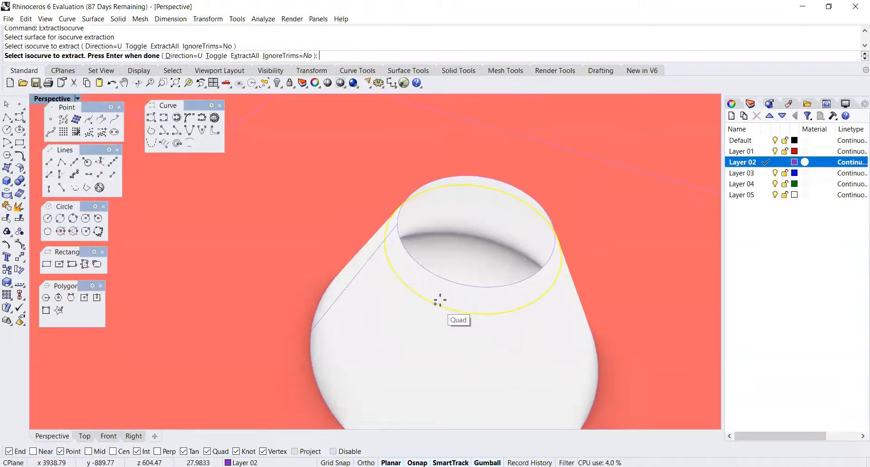
{"action": "key", "text": "Return"}
Move the extracted isocurve straight up above the truncated cone and deselect it
{"action": "left_click_drag", "start_coordinate": [477, 218], "coordinate": [505, 134]}
{"action": "right_click_drag", "start_coordinate": [505, 213], "coordinate": [439, 235]}
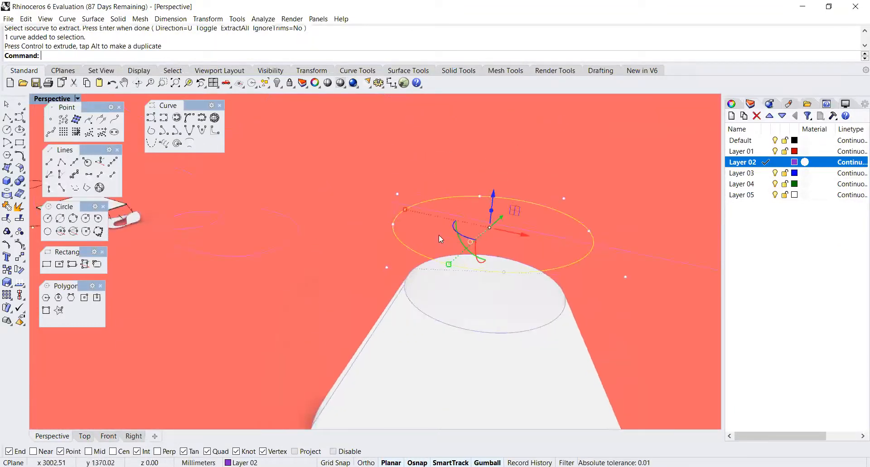
{"action": "key", "text": "Escape"}
{"action": "right_click_drag", "start_coordinate": [391, 266], "coordinate": [425, 213]}
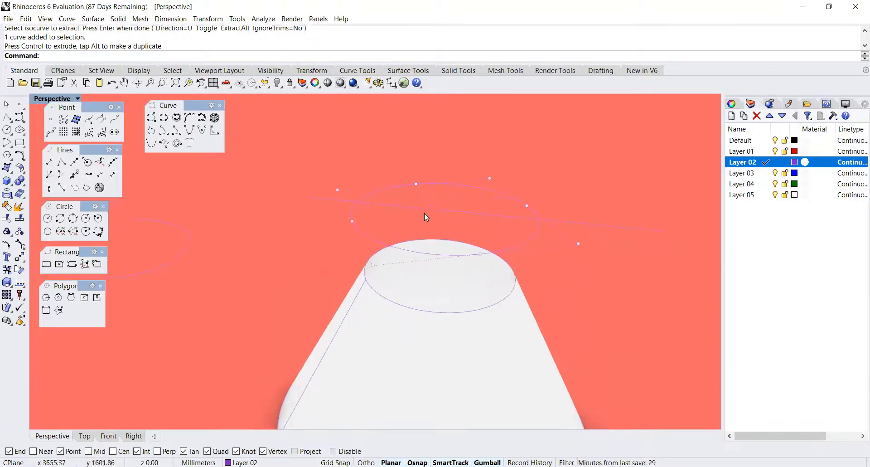
{"action": "scroll", "coordinate": [424, 214], "scroll_direction": "down", "scroll_amount": 1}
{"action": "key", "text": "Escape"}
Rotate the horizontal cutting line in the Front view and lower it so that it slants across the truncated cone
{"action": "left_click", "coordinate": [101, 437]}
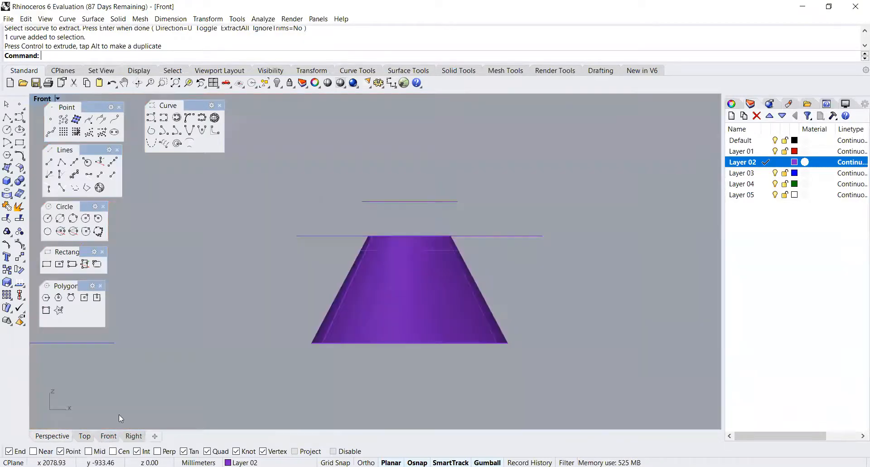
{"action": "left_click", "coordinate": [476, 219]}
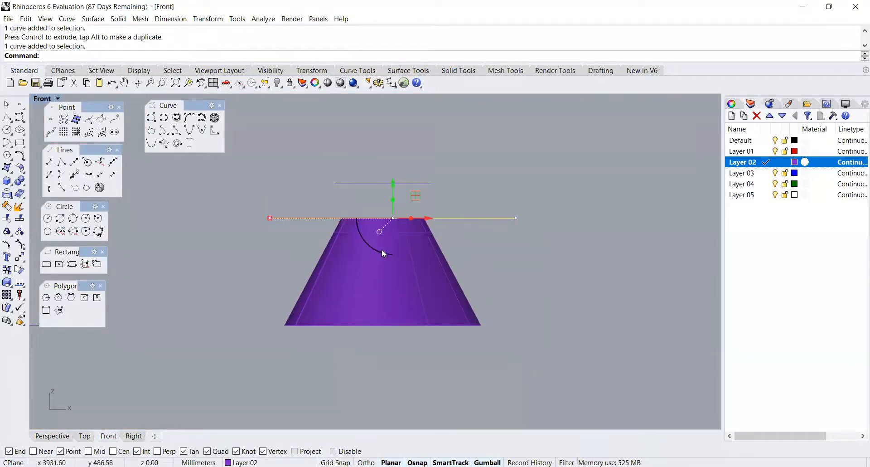
{"action": "left_click_drag", "start_coordinate": [382, 249], "coordinate": [358, 256]}
{"action": "left_click_drag", "start_coordinate": [403, 189], "coordinate": [389, 223]}
{"action": "left_click", "coordinate": [565, 197]}
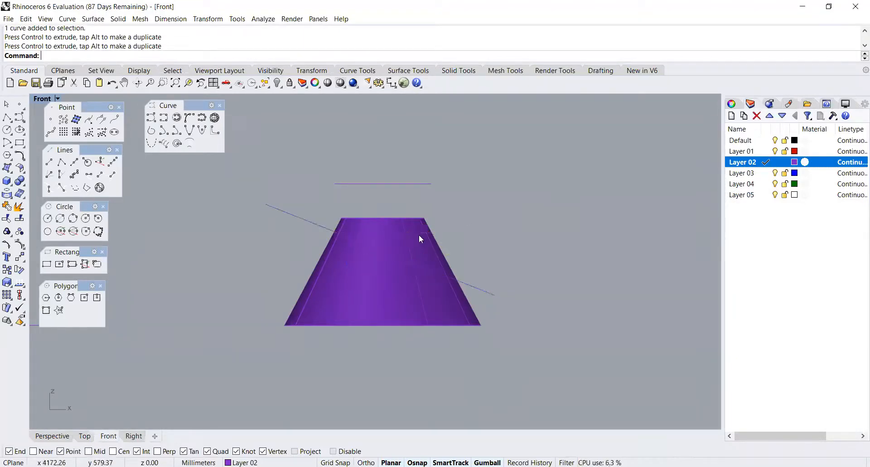
Try trimming away the truncated cone above the slanted line, view the cut in Perspective, and undo the trim
{"action": "type", "text": "RTim"}
{"action": "key", "text": "Return"}
{"action": "type", "text": "Trim"}
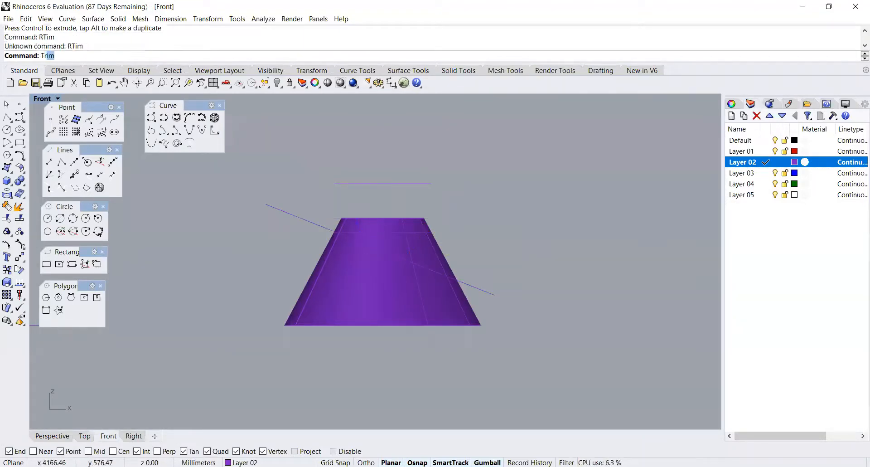
{"action": "key", "text": "Return"}
{"action": "left_click", "coordinate": [472, 285]}
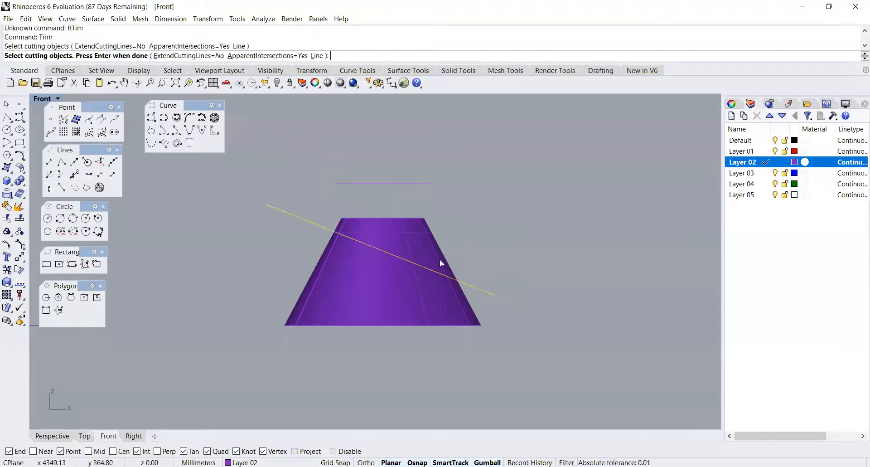
{"action": "key", "text": "Return"}
{"action": "left_click", "coordinate": [435, 254]}
{"action": "key", "text": "Return"}
{"action": "left_click", "coordinate": [59, 435]}
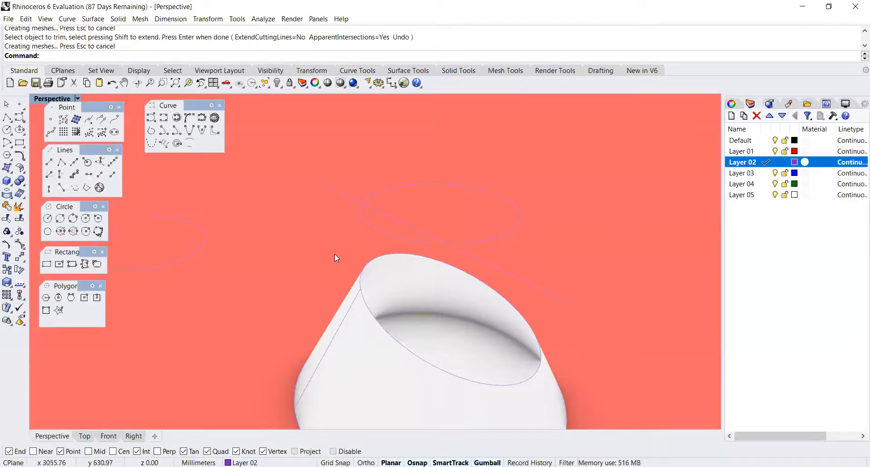
{"action": "key", "text": "ctrl+z"}
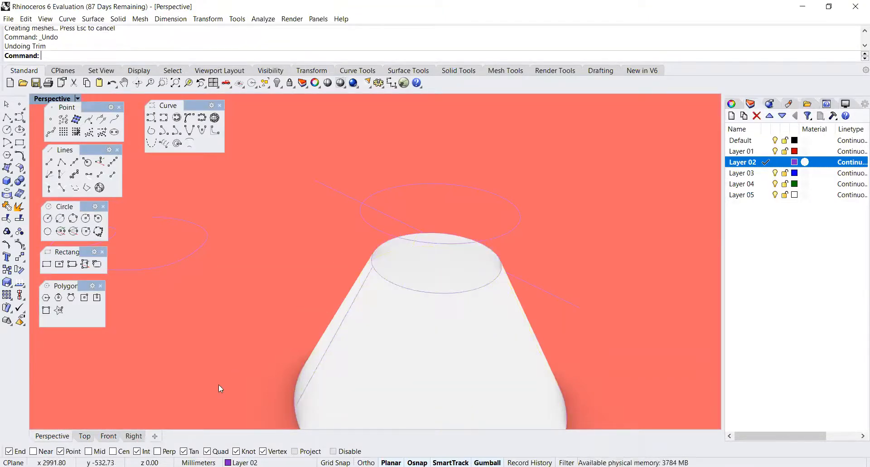
Rotate the cutting line in the Front view so it rises gently from left to right across the truncated cone, and deselect it
{"action": "left_click", "coordinate": [108, 436]}
{"action": "left_click", "coordinate": [269, 227]}
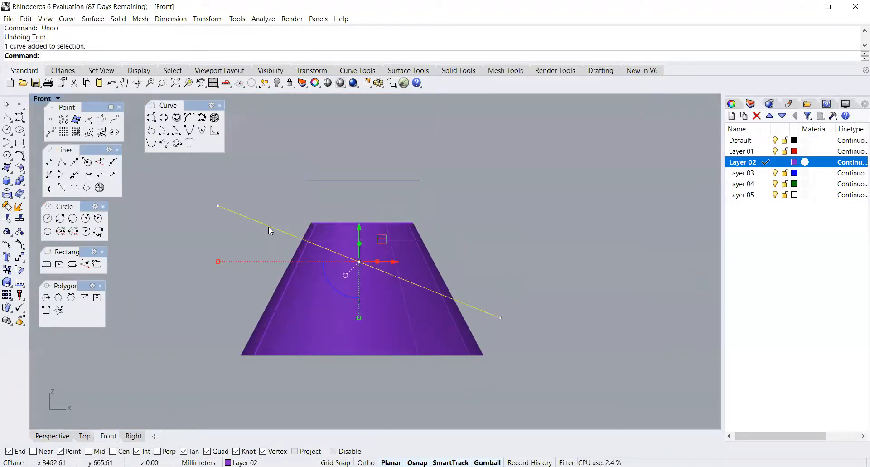
{"action": "left_click_drag", "start_coordinate": [335, 286], "coordinate": [352, 295]}
{"action": "left_click", "coordinate": [185, 321]}
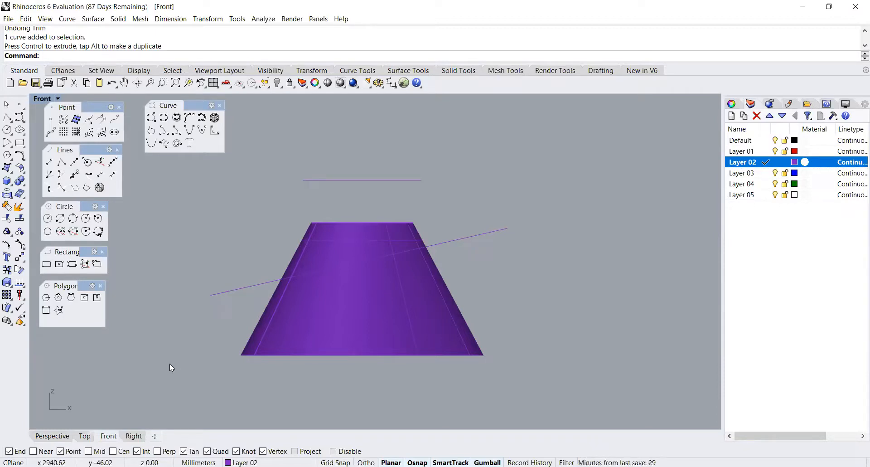
Trim away the part of the truncated cone above the slanted line and inspect the elliptical cut in the Perspective view
{"action": "type", "text": "Trim"}
{"action": "key", "text": "Return"}
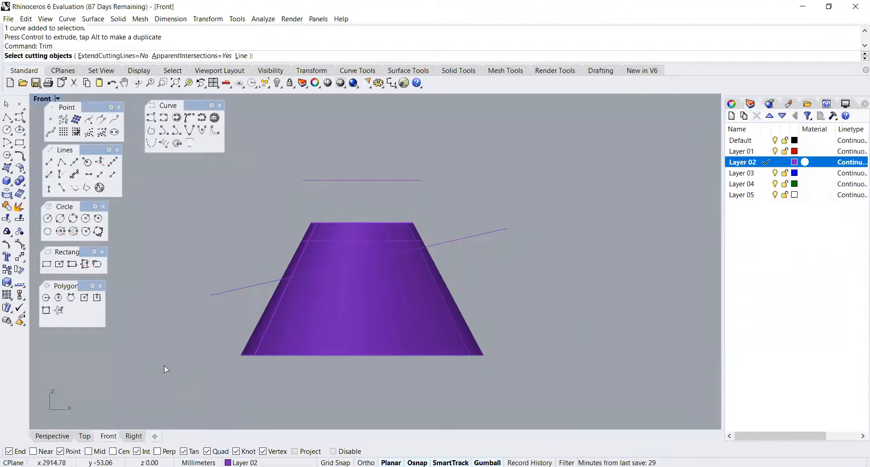
{"action": "left_click", "coordinate": [243, 288]}
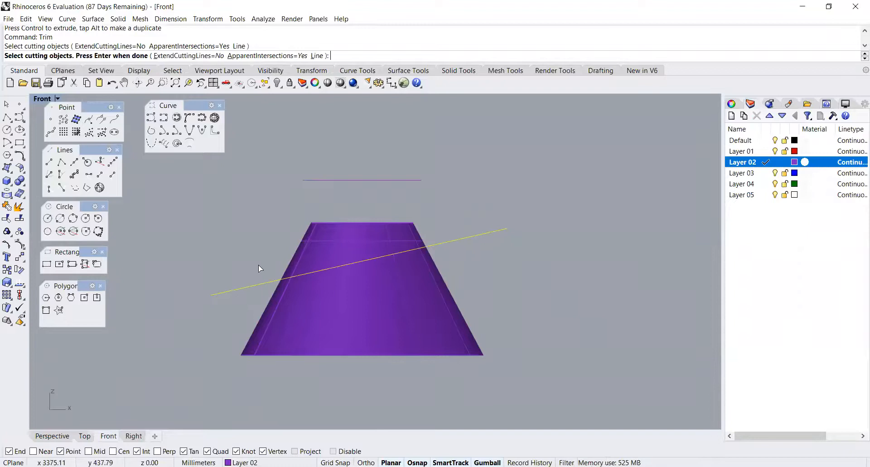
{"action": "key", "text": "Return"}
{"action": "left_click", "coordinate": [337, 240]}
{"action": "key", "text": "Return"}
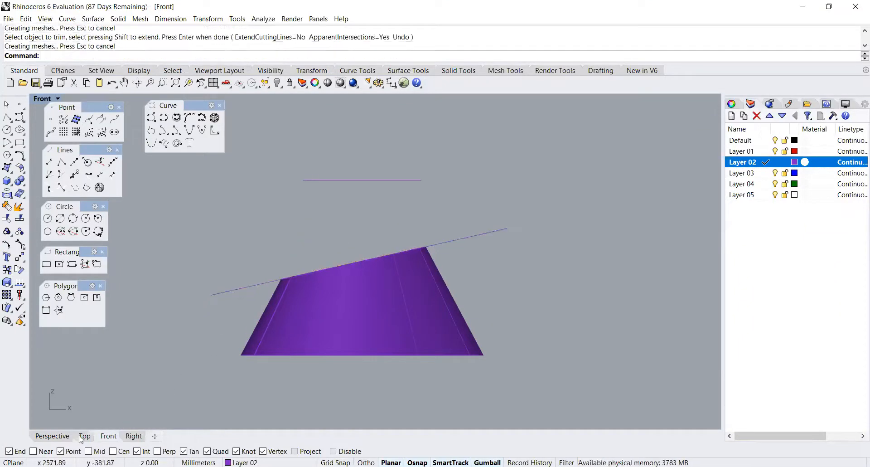
{"action": "left_click", "coordinate": [72, 436]}
{"action": "scroll", "coordinate": [396, 288], "scroll_direction": "down", "scroll_amount": 7}
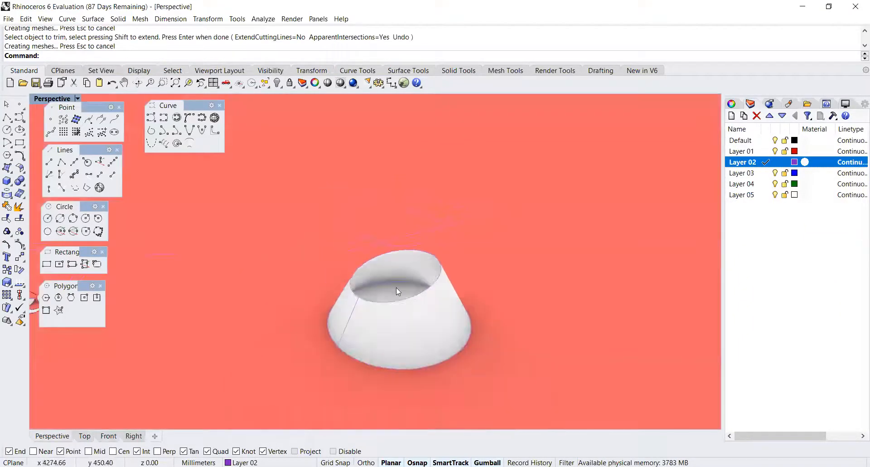
{"action": "scroll", "coordinate": [458, 295], "scroll_direction": "up", "scroll_amount": 7}
{"action": "right_click_drag", "start_coordinate": [459, 296], "coordinate": [326, 315]}
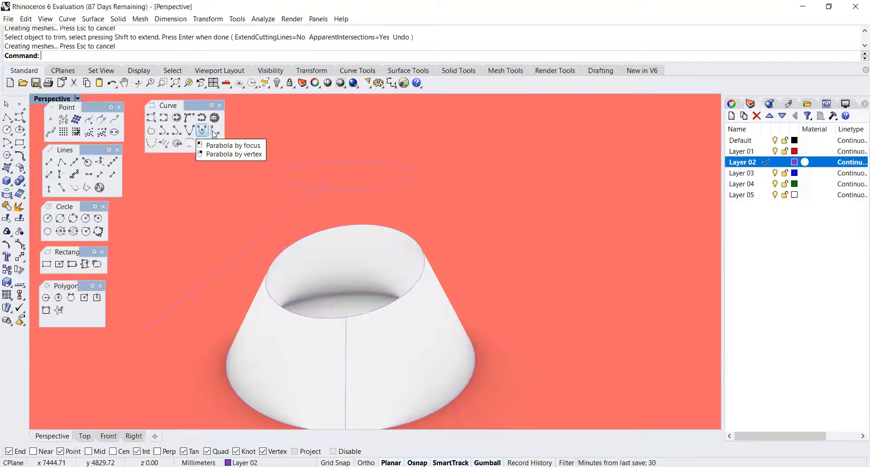
Begin a helix with its axis starting on the ground in front of the cone and rising straight up in the Front view
{"action": "left_click", "coordinate": [161, 147]}
{"action": "scroll", "coordinate": [407, 244], "scroll_direction": "down", "scroll_amount": 12}
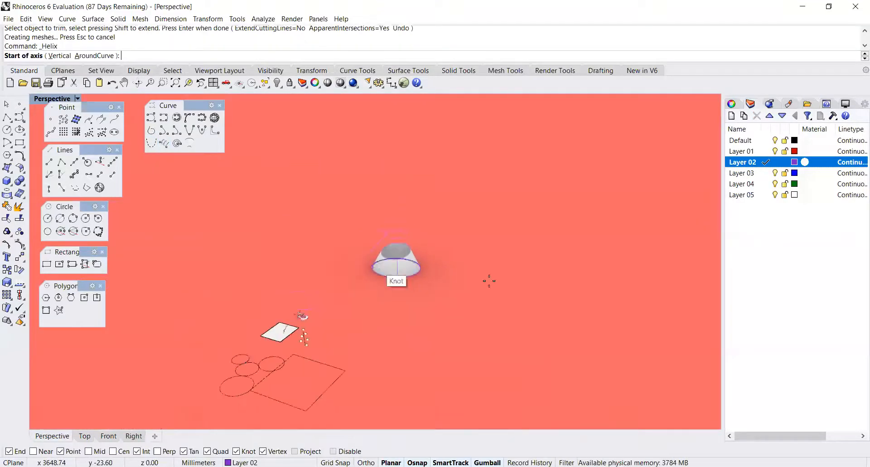
{"action": "scroll", "coordinate": [490, 280], "scroll_direction": "up", "scroll_amount": 6}
{"action": "right_click_drag", "start_coordinate": [470, 292], "coordinate": [363, 306]}
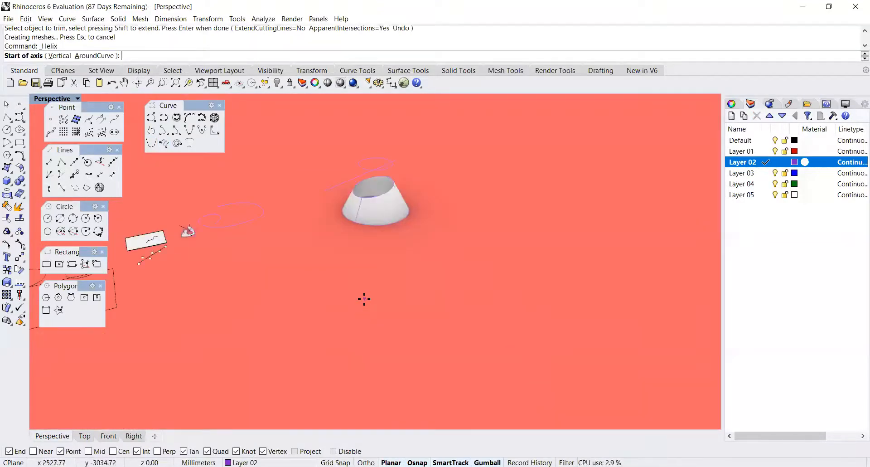
{"action": "left_click", "coordinate": [364, 300]}
{"action": "scroll", "coordinate": [330, 307], "scroll_direction": "up", "scroll_amount": 3}
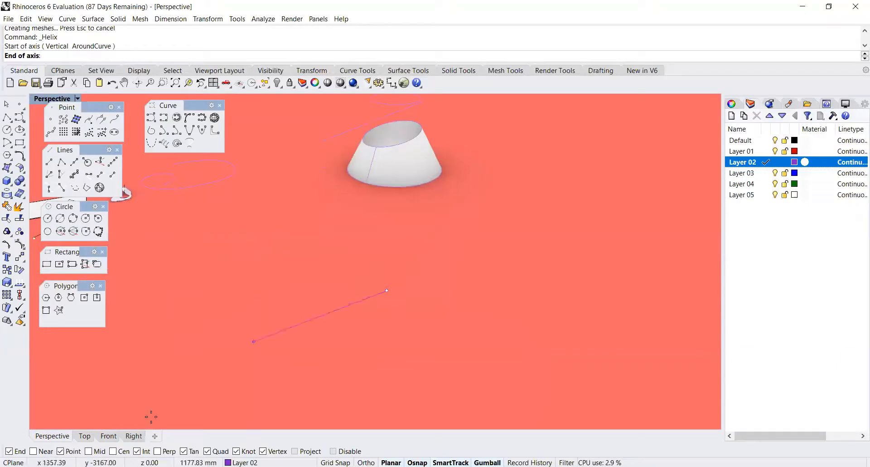
{"action": "left_click", "coordinate": [108, 436]}
{"action": "scroll", "coordinate": [360, 295], "scroll_direction": "down", "scroll_amount": 3}
{"action": "scroll", "coordinate": [371, 277], "scroll_direction": "up", "scroll_amount": 4}
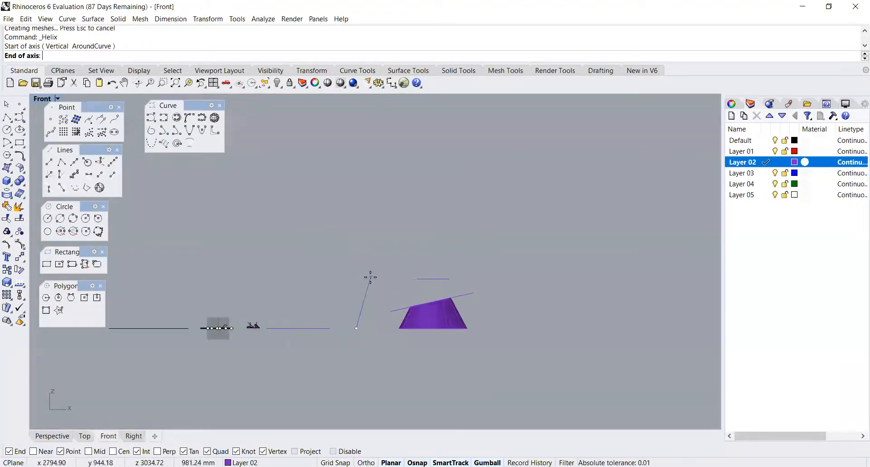
{"action": "left_click", "coordinate": [356, 234]}
Complete the helix with 10 turns and a 173.417 mm pitch, picking a radius that makes it narrower than the cone's base
{"action": "scroll", "coordinate": [325, 266], "scroll_direction": "up", "scroll_amount": 3}
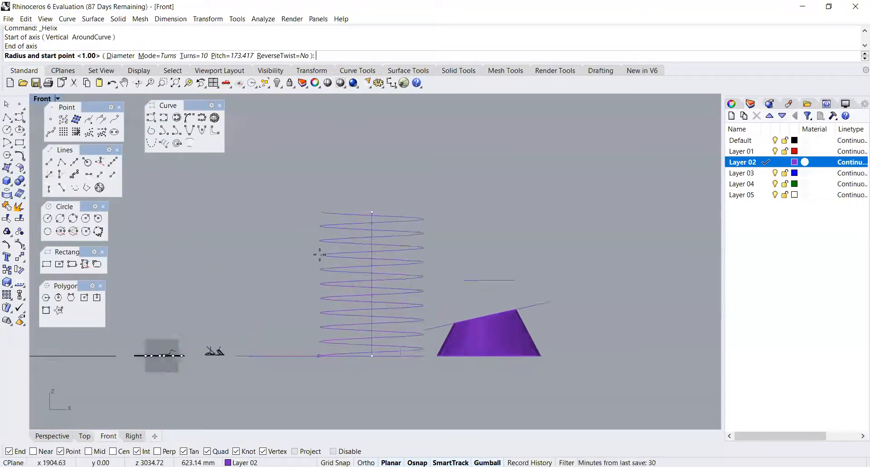
{"action": "scroll", "coordinate": [326, 265], "scroll_direction": "up", "scroll_amount": 3}
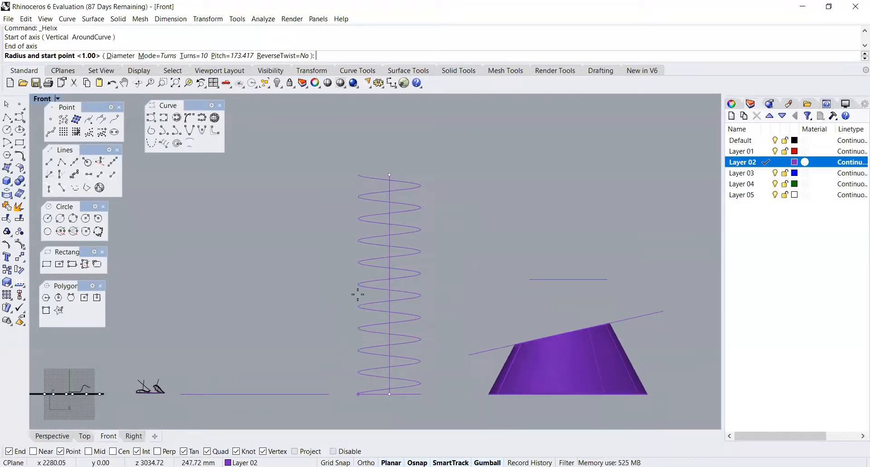
{"action": "right_click_drag", "start_coordinate": [355, 358], "coordinate": [356, 347]}
{"action": "left_click", "coordinate": [343, 345]}
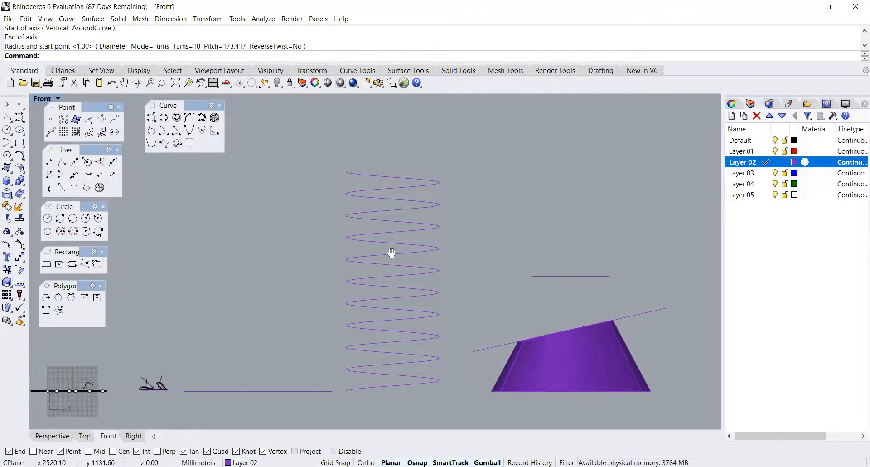
{"action": "right_click_drag", "start_coordinate": [392, 252], "coordinate": [277, 233]}
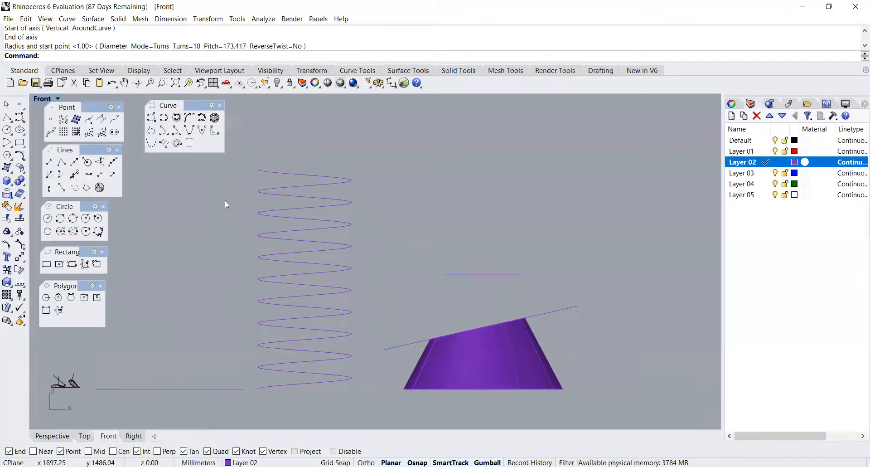
Begin a flat spiral in the Top view, centred to the right of the helix, with a small first radius
{"action": "left_click", "coordinate": [177, 145]}
{"action": "left_click", "coordinate": [55, 436]}
{"action": "scroll", "coordinate": [314, 249], "scroll_direction": "down", "scroll_amount": 4}
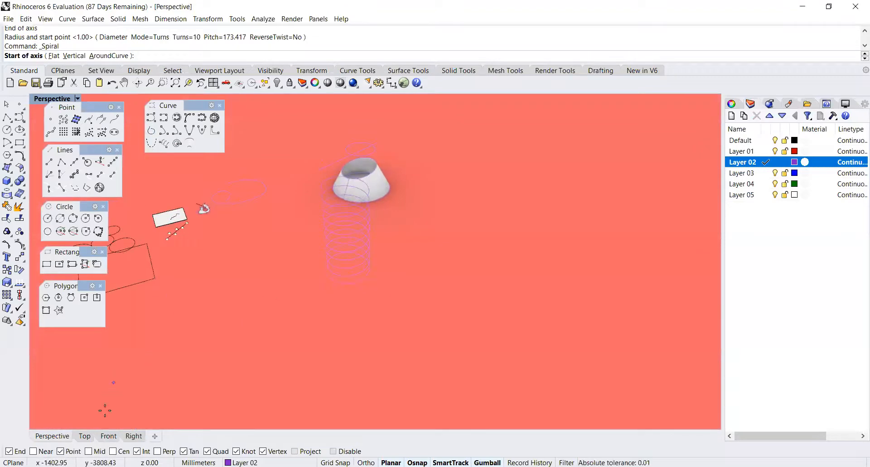
{"action": "left_click", "coordinate": [90, 439]}
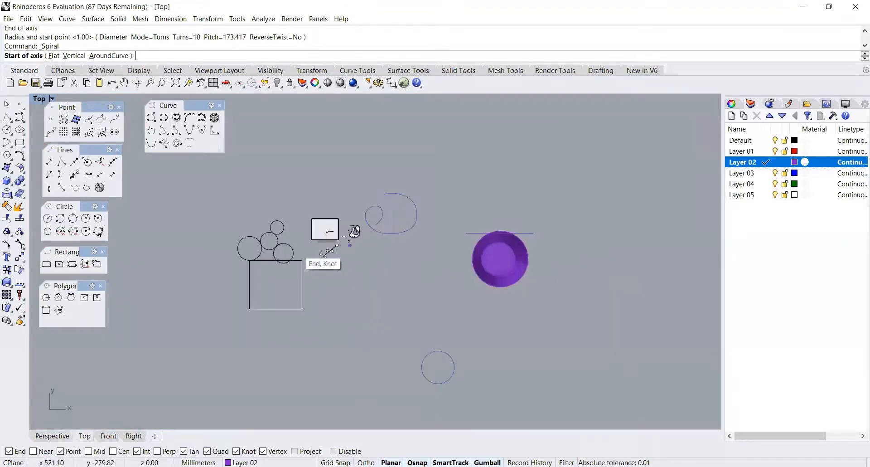
{"action": "scroll", "coordinate": [281, 238], "scroll_direction": "down", "scroll_amount": 6}
{"action": "scroll", "coordinate": [313, 265], "scroll_direction": "up", "scroll_amount": 8}
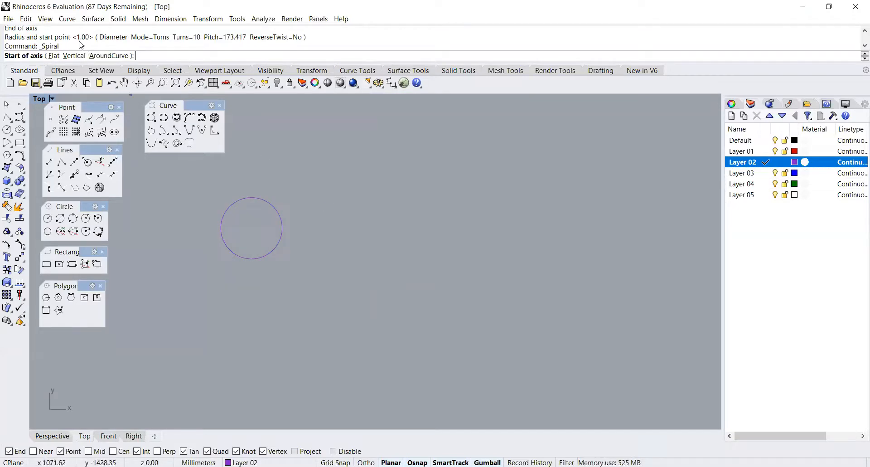
{"action": "left_click", "coordinate": [52, 56]}
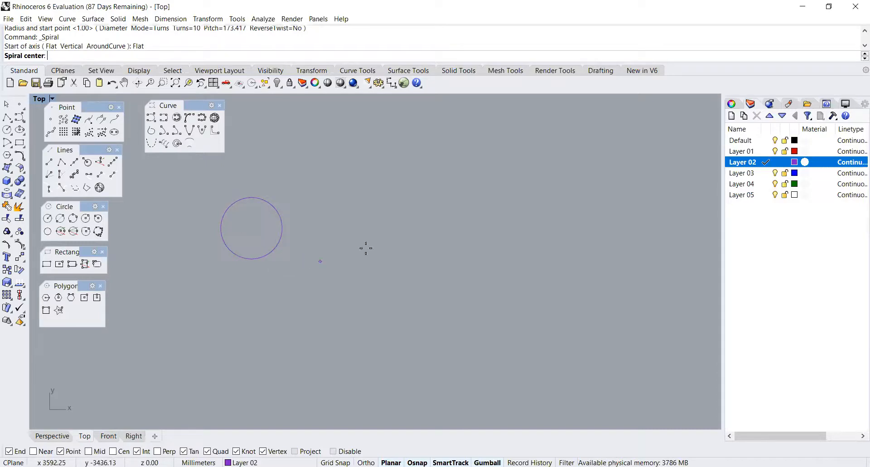
{"action": "left_click", "coordinate": [423, 223]}
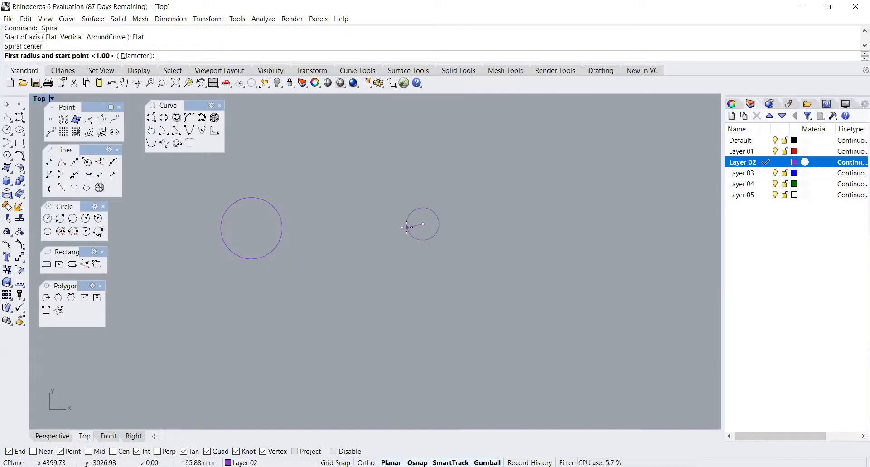
{"action": "scroll", "coordinate": [408, 225], "scroll_direction": "up", "scroll_amount": 2}
{"action": "left_click", "coordinate": [413, 220]}
Complete the flat spiral with 10 turns by picking a large second radius that reaches almost to the helix
{"action": "scroll", "coordinate": [408, 223], "scroll_direction": "up", "scroll_amount": 1}
{"action": "scroll", "coordinate": [393, 225], "scroll_direction": "up", "scroll_amount": 2}
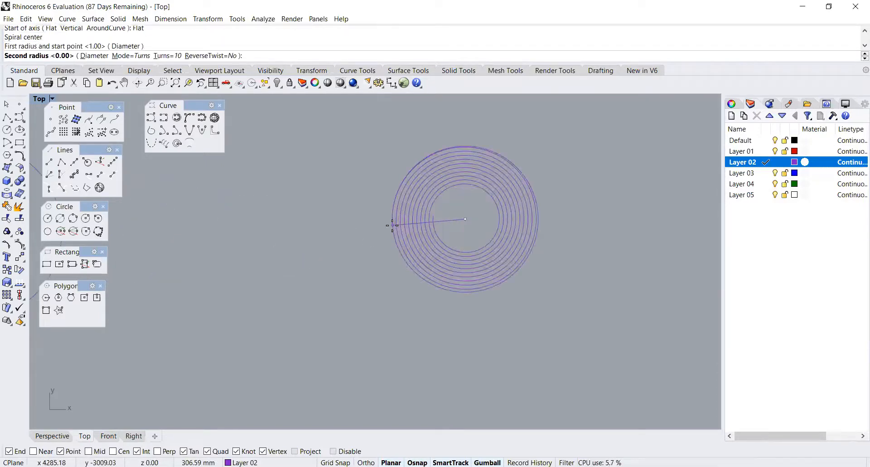
{"action": "scroll", "coordinate": [256, 226], "scroll_direction": "down", "scroll_amount": 1}
{"action": "scroll", "coordinate": [235, 231], "scroll_direction": "down", "scroll_amount": 3}
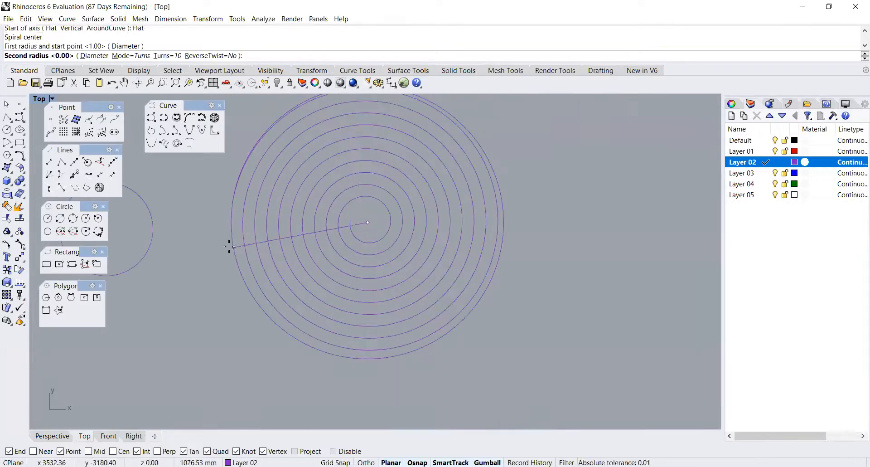
{"action": "left_click", "coordinate": [190, 218]}
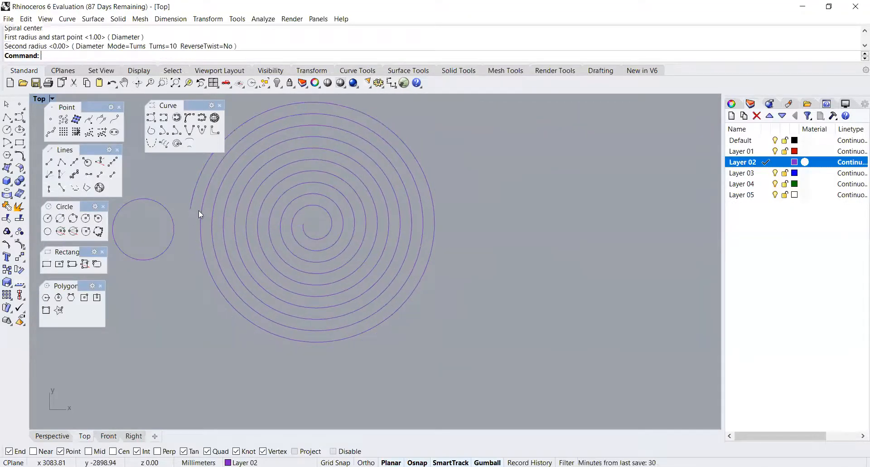
{"action": "scroll", "coordinate": [367, 154], "scroll_direction": "down", "scroll_amount": 3}
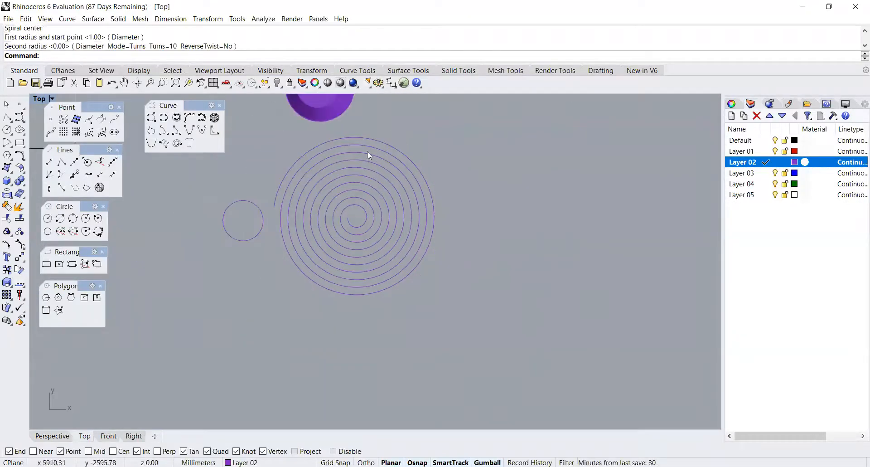
{"action": "scroll", "coordinate": [271, 254], "scroll_direction": "up", "scroll_amount": 2}
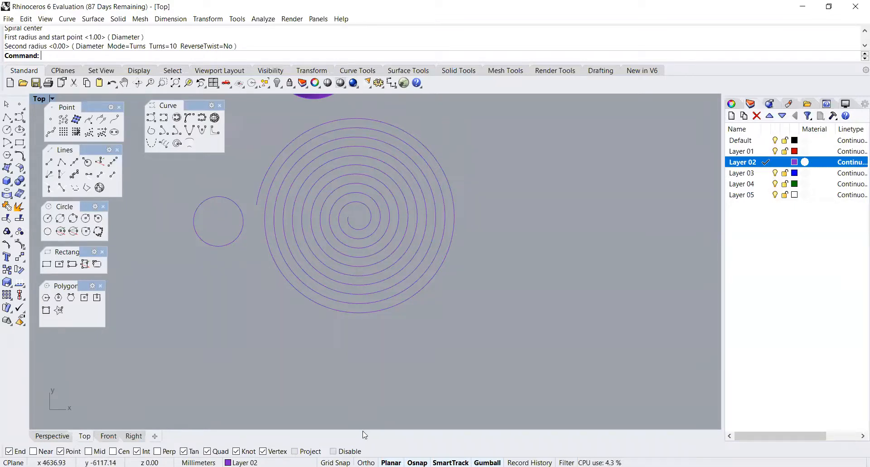
Select the flat spiral and examine its control points up close, from the centre to the outer turns
{"action": "key", "text": "alt+Tab"}
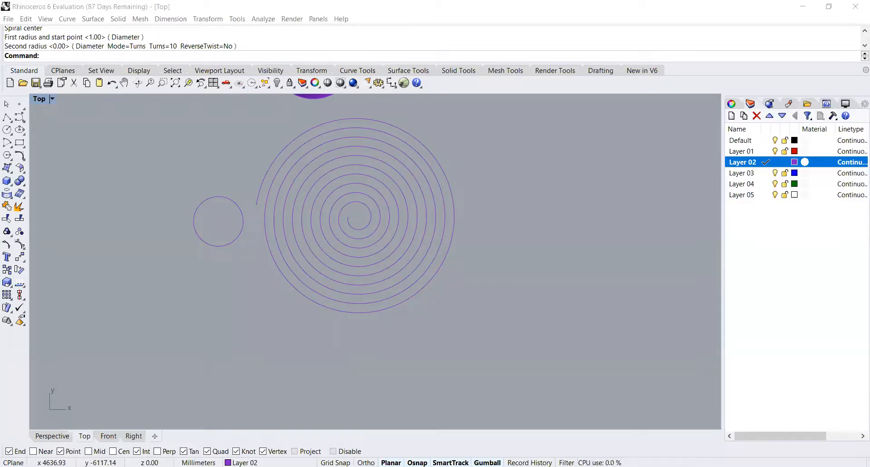
{"action": "left_click", "coordinate": [402, 194]}
{"action": "right_click_drag", "start_coordinate": [355, 252], "coordinate": [389, 216]}
{"action": "scroll", "coordinate": [388, 215], "scroll_direction": "down", "scroll_amount": 2}
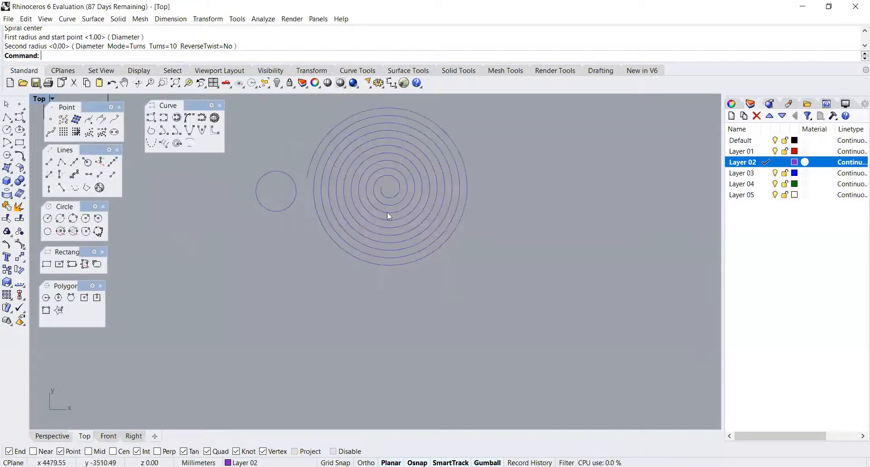
{"action": "left_click", "coordinate": [389, 216]}
{"action": "scroll", "coordinate": [395, 197], "scroll_direction": "up", "scroll_amount": 6}
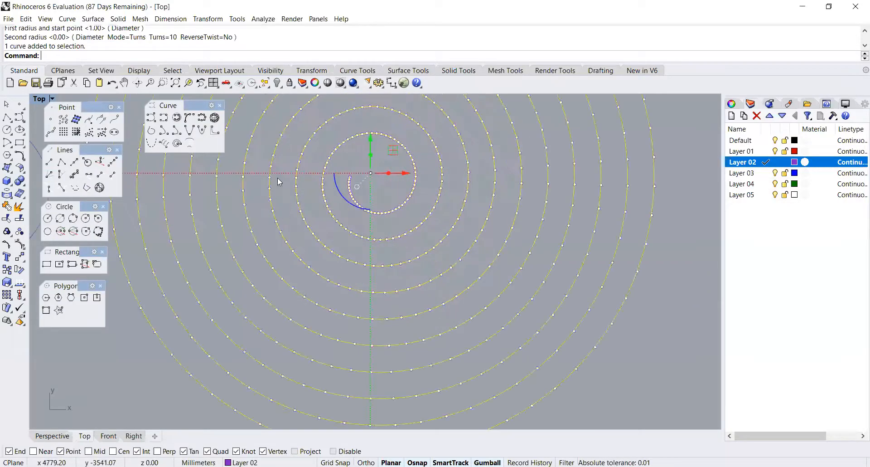
{"action": "scroll", "coordinate": [317, 197], "scroll_direction": "up", "scroll_amount": 4}
{"action": "scroll", "coordinate": [320, 199], "scroll_direction": "down", "scroll_amount": 3}
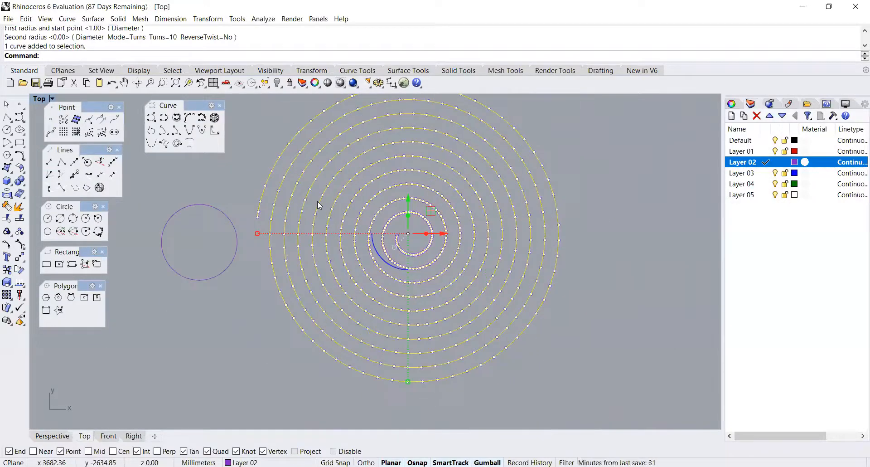
{"action": "scroll", "coordinate": [336, 216], "scroll_direction": "up", "scroll_amount": 1}
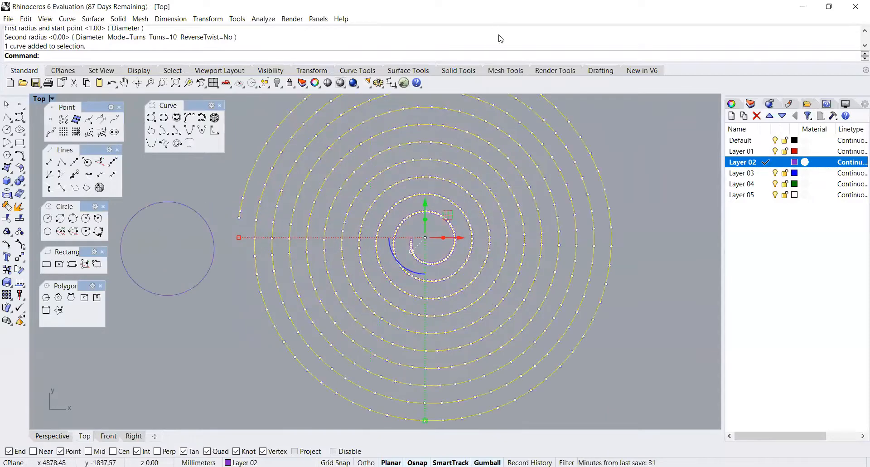
{"action": "scroll", "coordinate": [452, 194], "scroll_direction": "up", "scroll_amount": 2}
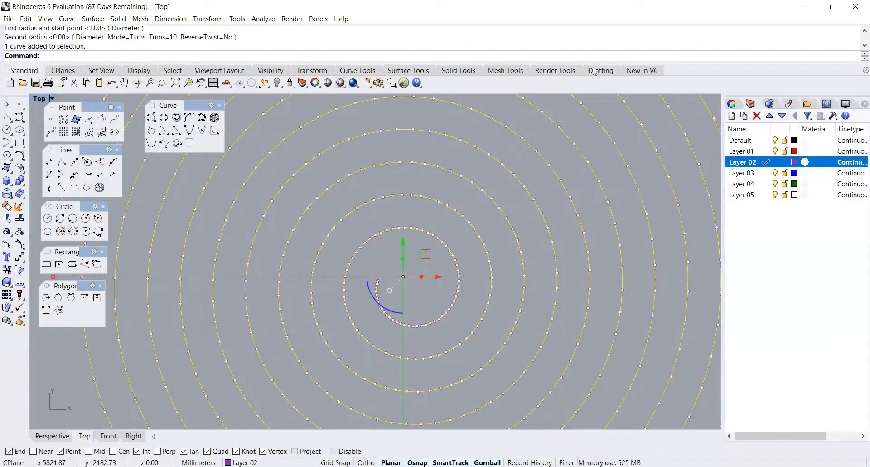
{"action": "scroll", "coordinate": [413, 244], "scroll_direction": "up", "scroll_amount": 2}
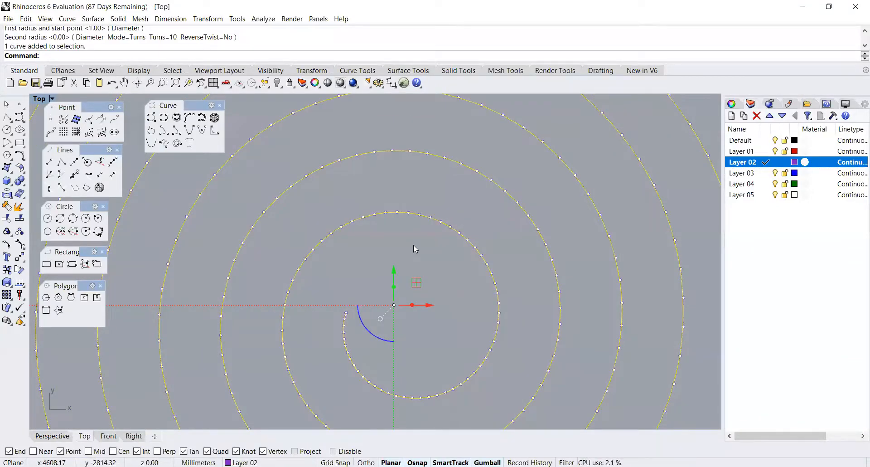
{"action": "scroll", "coordinate": [413, 244], "scroll_direction": "down", "scroll_amount": 3}
{"action": "scroll", "coordinate": [383, 296], "scroll_direction": "up", "scroll_amount": 1}
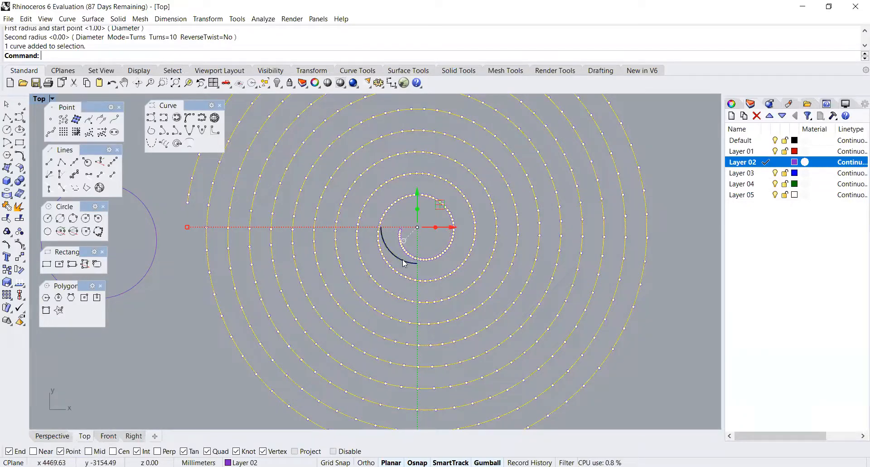
{"action": "scroll", "coordinate": [403, 262], "scroll_direction": "up", "scroll_amount": 3}
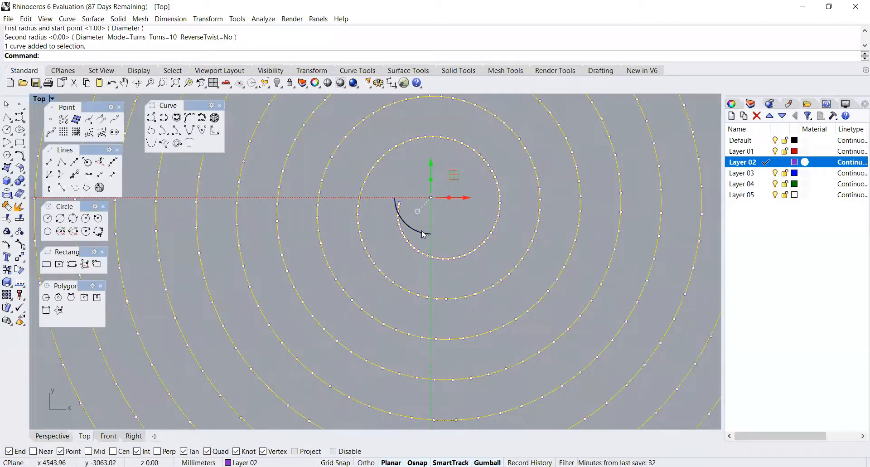
{"action": "scroll", "coordinate": [386, 270], "scroll_direction": "down", "scroll_amount": 3}
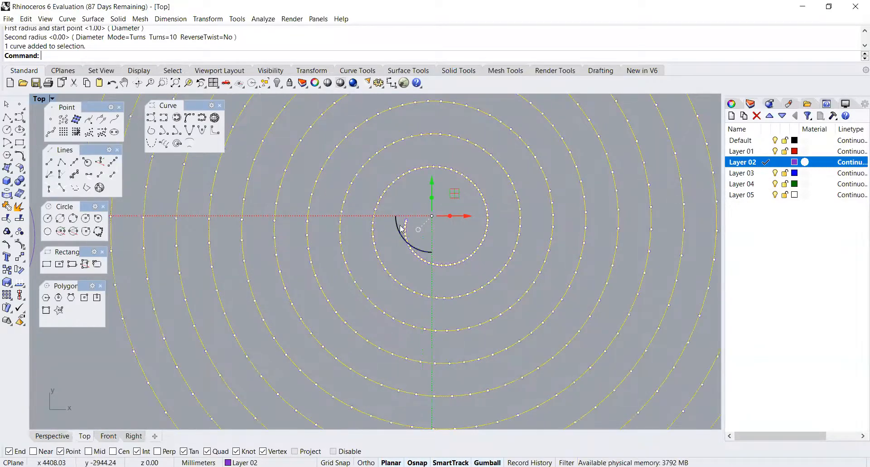
In the Perspective view, rotate the flat spiral 15 degrees about its Y axis
{"action": "left_click", "coordinate": [49, 436]}
{"action": "right_click_drag", "start_coordinate": [503, 210], "coordinate": [427, 218], "text": "shift"}
{"action": "scroll", "coordinate": [353, 247], "scroll_direction": "up", "scroll_amount": 8}
{"action": "right_click_drag", "start_coordinate": [368, 280], "coordinate": [365, 249]}
{"action": "scroll", "coordinate": [386, 275], "scroll_direction": "up", "scroll_amount": 5}
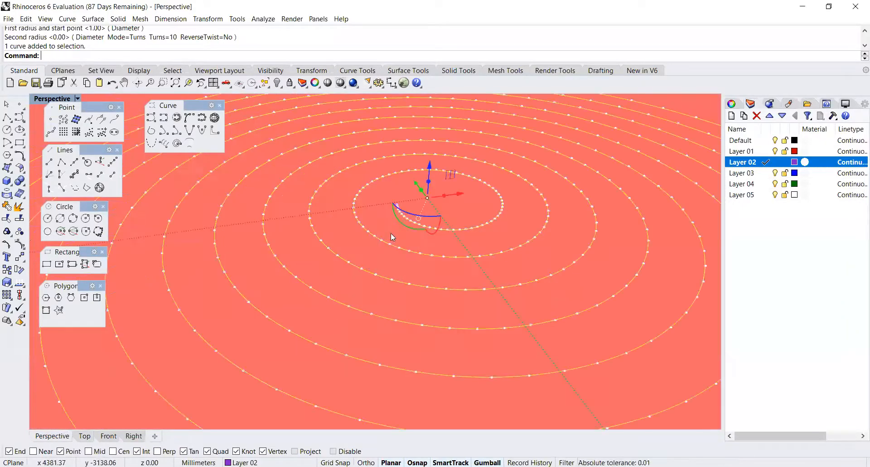
{"action": "left_click", "coordinate": [397, 187]}
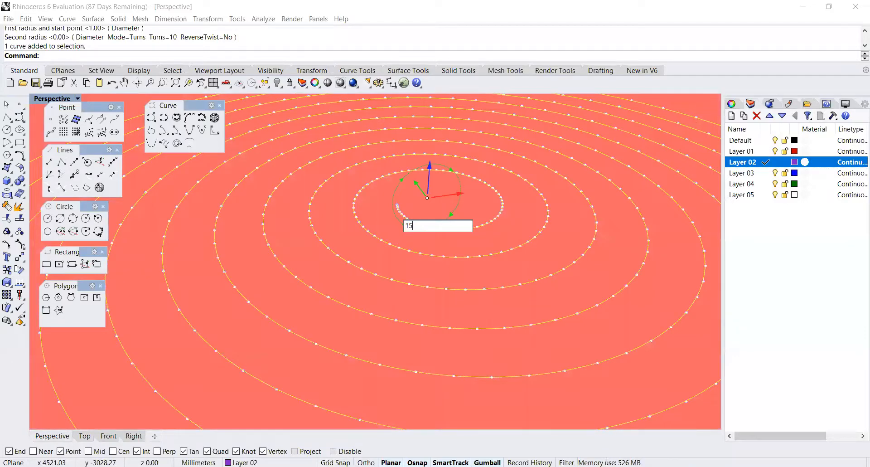
{"action": "key", "text": "Return"}
Shift the tilted spiral along its vertical axis and reselect it
{"action": "scroll", "coordinate": [411, 226], "scroll_direction": "down", "scroll_amount": 4}
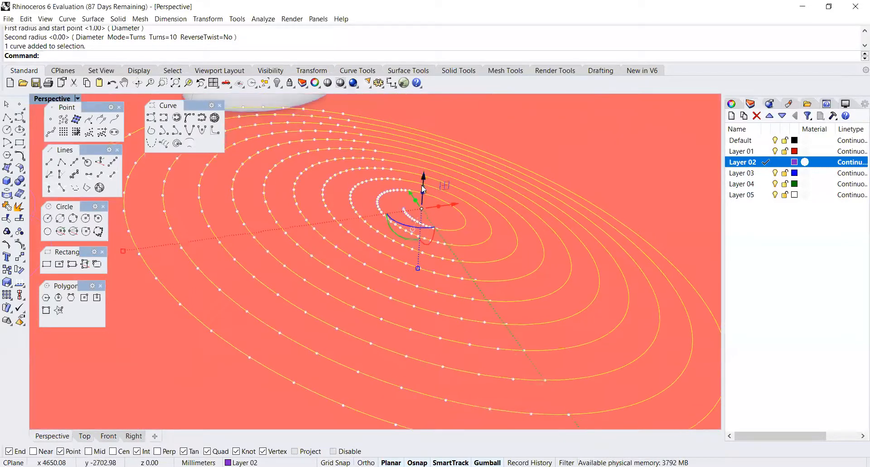
{"action": "left_click_drag", "start_coordinate": [422, 185], "coordinate": [440, 174]}
{"action": "left_click", "coordinate": [428, 204]}
{"action": "scroll", "coordinate": [398, 200], "scroll_direction": "down", "scroll_amount": 5}
{"action": "right_click_drag", "start_coordinate": [398, 199], "coordinate": [492, 207]}
{"action": "scroll", "coordinate": [401, 190], "scroll_direction": "up", "scroll_amount": 5}
Tilt the spiral further about its X axis, keeping it selected
{"action": "left_click", "coordinate": [401, 189]}
{"action": "scroll", "coordinate": [419, 219], "scroll_direction": "up", "scroll_amount": 4}
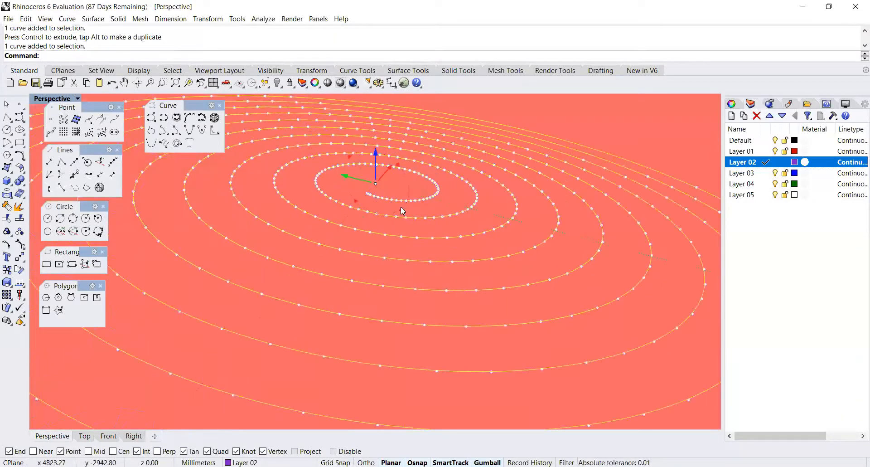
{"action": "left_click", "coordinate": [402, 211]}
{"action": "left_click", "coordinate": [419, 223]}
{"action": "scroll", "coordinate": [409, 226], "scroll_direction": "down", "scroll_amount": 5}
{"action": "mouse_move", "coordinate": [419, 224]}
{"action": "right_mouse_down"}
{"action": "mouse_move", "coordinate": [409, 227]}
{"action": "mouse_move", "coordinate": [422, 225]}
{"action": "right_mouse_up"}
{"action": "left_click", "coordinate": [422, 226]}
{"action": "scroll", "coordinate": [414, 229], "scroll_direction": "up", "scroll_amount": 4}
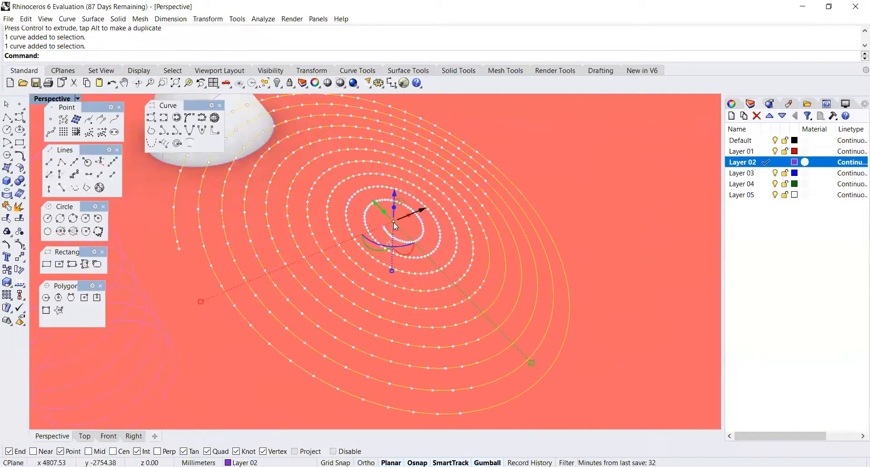
Try scaling the spiral by a factor of 10 along its vertical axis and undo the scaling
{"action": "left_click_drag", "start_coordinate": [386, 299], "coordinate": [386, 301]}
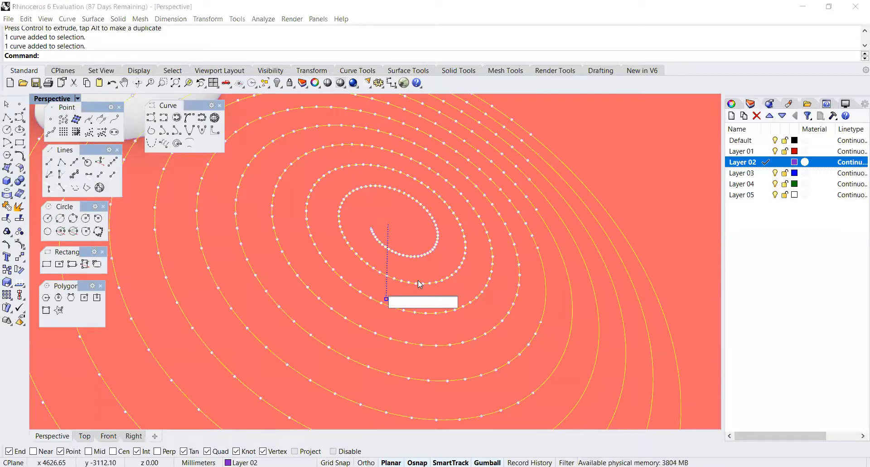
{"action": "key", "text": "Return"}
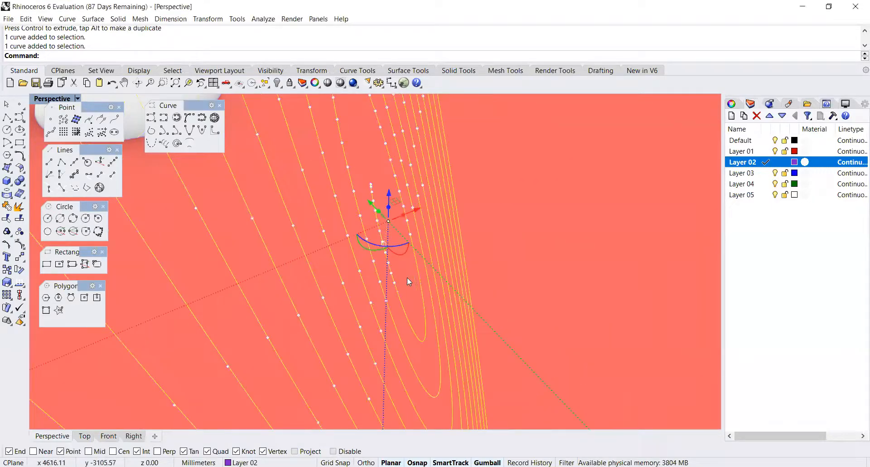
{"action": "scroll", "coordinate": [460, 255], "scroll_direction": "down", "scroll_amount": 6}
{"action": "right_click_drag", "start_coordinate": [430, 261], "coordinate": [395, 252]}
{"action": "scroll", "coordinate": [395, 252], "scroll_direction": "down", "scroll_amount": 5}
{"action": "scroll", "coordinate": [399, 250], "scroll_direction": "up", "scroll_amount": 3}
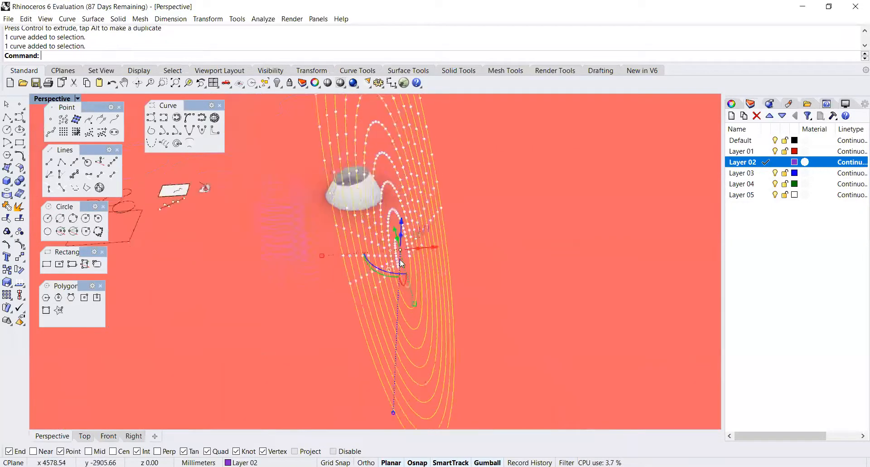
{"action": "scroll", "coordinate": [401, 244], "scroll_direction": "down", "scroll_amount": 4}
{"action": "right_click_drag", "start_coordinate": [434, 303], "coordinate": [405, 279]}
{"action": "key", "text": "ctrl+z"}
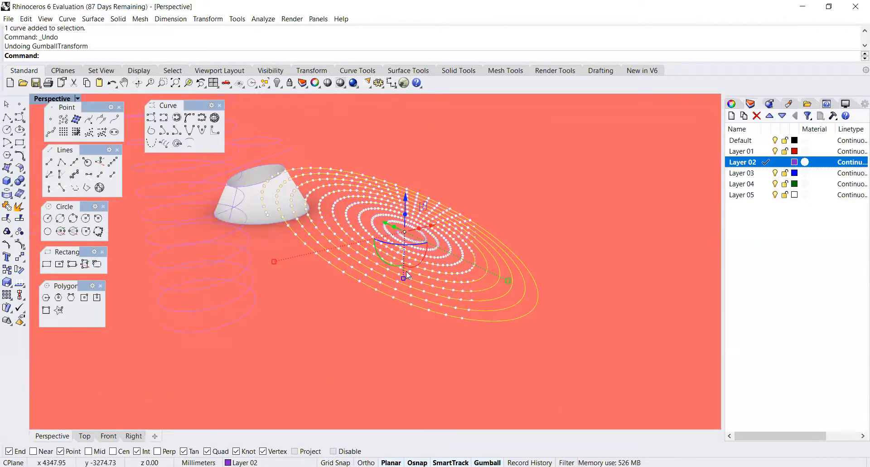
Scale the tilted spiral once more along its vertical axis and undo that second scaling
{"action": "scroll", "coordinate": [397, 227], "scroll_direction": "up", "scroll_amount": 2}
{"action": "left_click", "coordinate": [405, 289]}
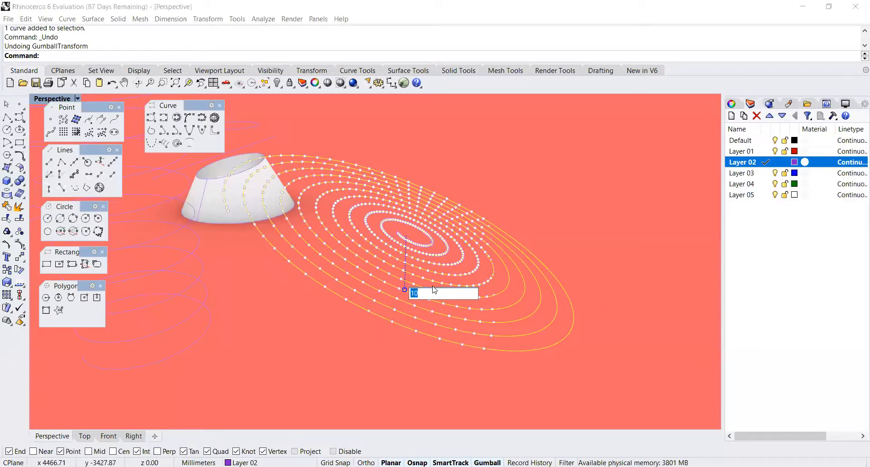
{"action": "key", "text": "Return"}
{"action": "scroll", "coordinate": [425, 263], "scroll_direction": "down", "scroll_amount": 7}
{"action": "right_click_drag", "start_coordinate": [423, 258], "coordinate": [451, 264]}
{"action": "key", "text": "ctrl+z"}
Move the tilted spiral 50 mm along the X axis
{"action": "scroll", "coordinate": [450, 264], "scroll_direction": "up", "scroll_amount": 2}
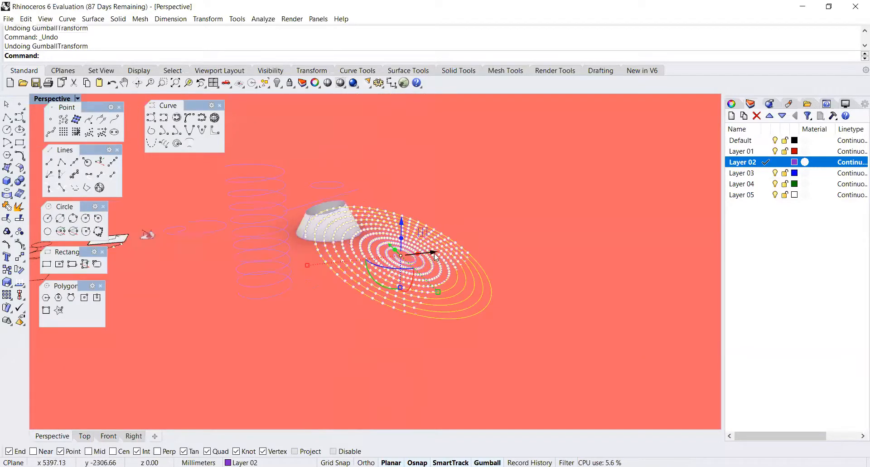
{"action": "scroll", "coordinate": [434, 257], "scroll_direction": "up", "scroll_amount": 3}
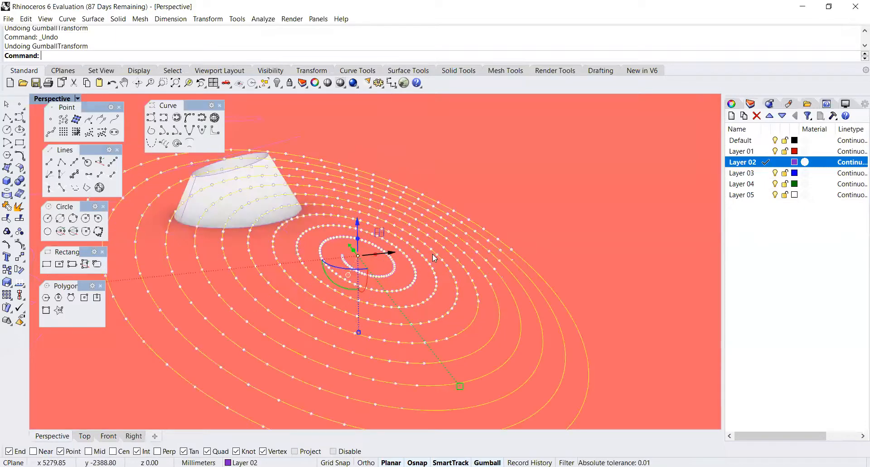
{"action": "left_click", "coordinate": [392, 256]}
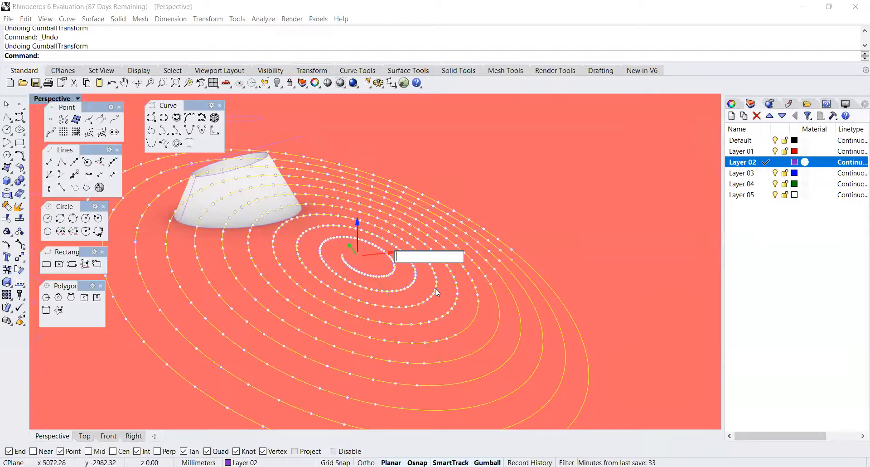
{"action": "type", "text": "50"}
{"action": "key", "text": "Return"}
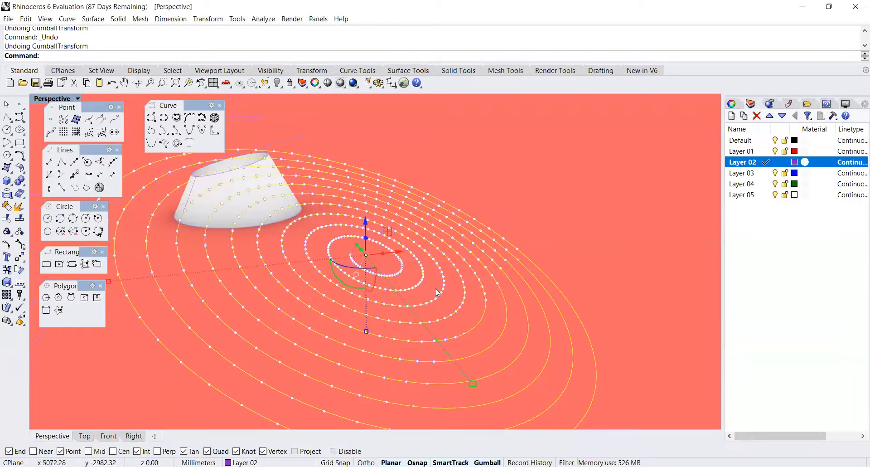
Move the spiral another 5000 mm along the X axis, well away from the cone
{"action": "left_click", "coordinate": [398, 252]}
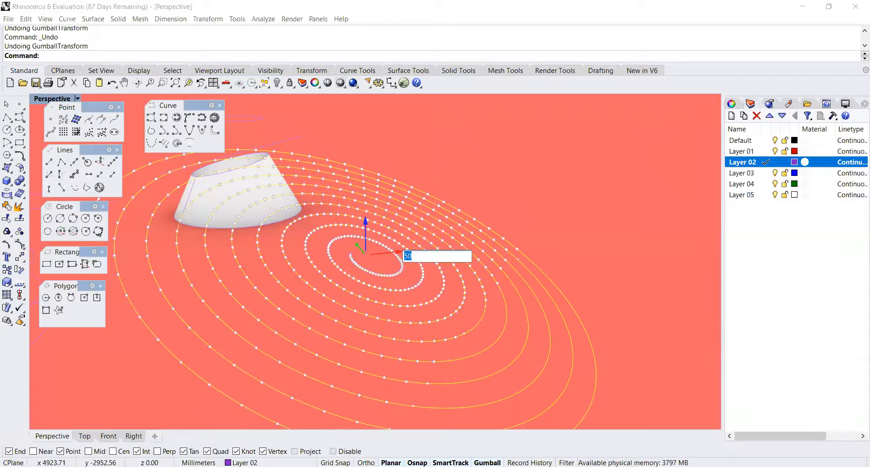
{"action": "type", "text": "5000"}
{"action": "key", "text": "Return"}
{"action": "scroll", "coordinate": [412, 289], "scroll_direction": "down", "scroll_amount": 10}
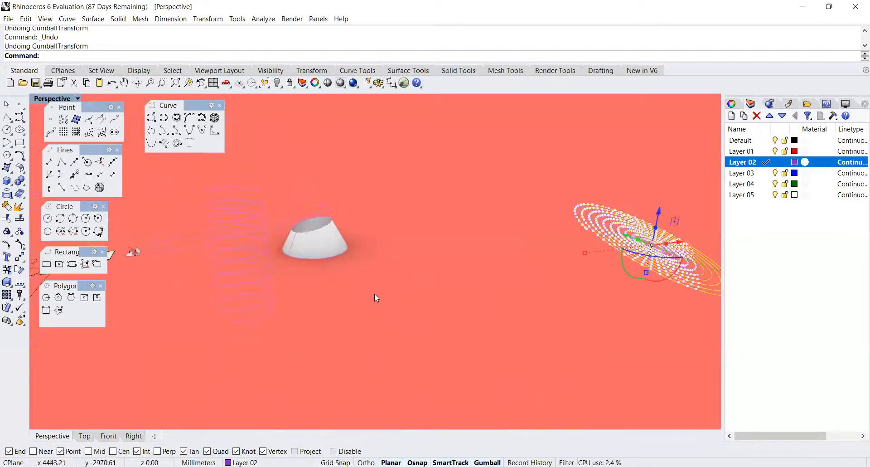
{"action": "scroll", "coordinate": [510, 283], "scroll_direction": "up", "scroll_amount": 5}
{"action": "mouse_move", "coordinate": [509, 283]}
{"action": "right_mouse_down"}
{"action": "mouse_move", "coordinate": [436, 263]}
{"action": "mouse_move", "coordinate": [509, 255]}
{"action": "mouse_move", "coordinate": [475, 280]}
{"action": "mouse_move", "coordinate": [520, 286]}
{"action": "right_mouse_up"}
{"action": "scroll", "coordinate": [521, 289], "scroll_direction": "up", "scroll_amount": 3}
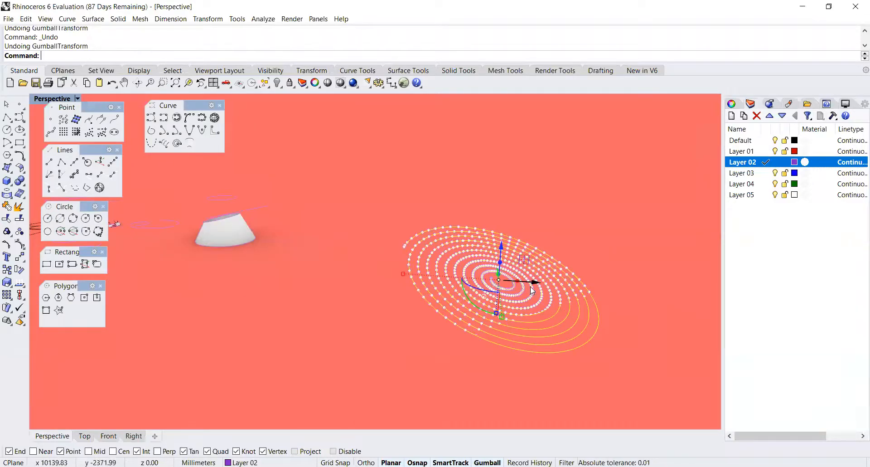
Duplicate the spiral along the X axis towards the cone and delete the copy nearest the cone
{"action": "left_click_drag", "start_coordinate": [535, 283], "coordinate": [352, 280]}
{"action": "right_click_drag", "start_coordinate": [413, 295], "coordinate": [480, 292]}
{"action": "left_click", "coordinate": [497, 151]}
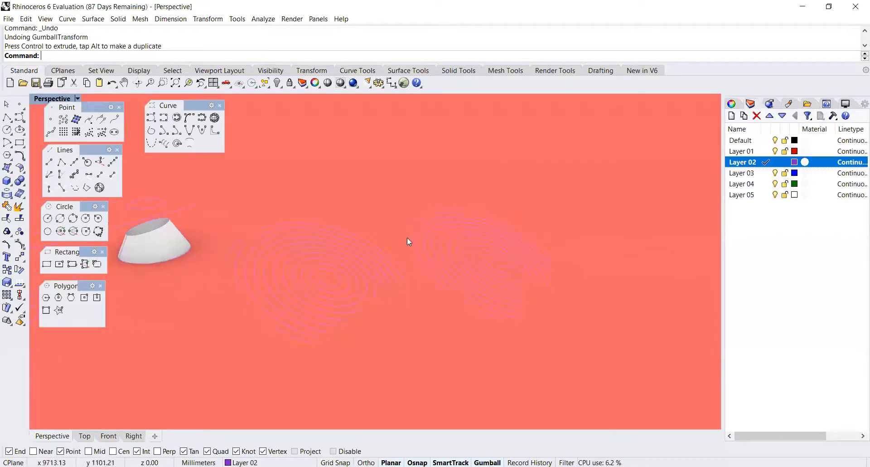
{"action": "right_click_drag", "start_coordinate": [407, 237], "coordinate": [412, 268]}
{"action": "left_click", "coordinate": [373, 237]}
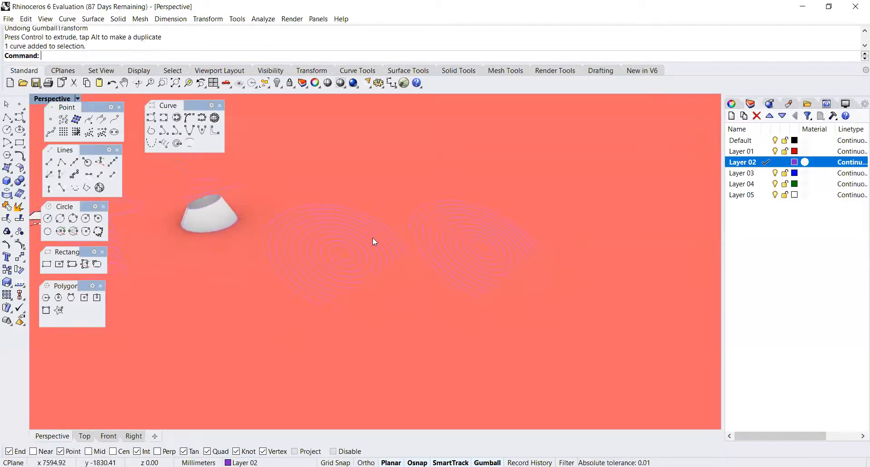
{"action": "key", "text": "Delete"}
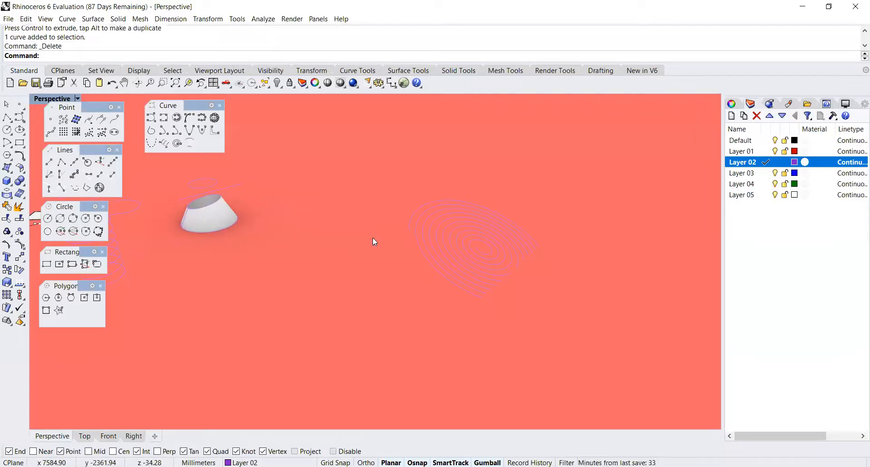
Draw a new flat spiral with 10 turns in front of the cone, picking its centre, a small first radius and a larger second radius
{"action": "right_click", "coordinate": [177, 144]}
{"action": "right_click_drag", "start_coordinate": [202, 301], "coordinate": [375, 317], "text": "shift"}
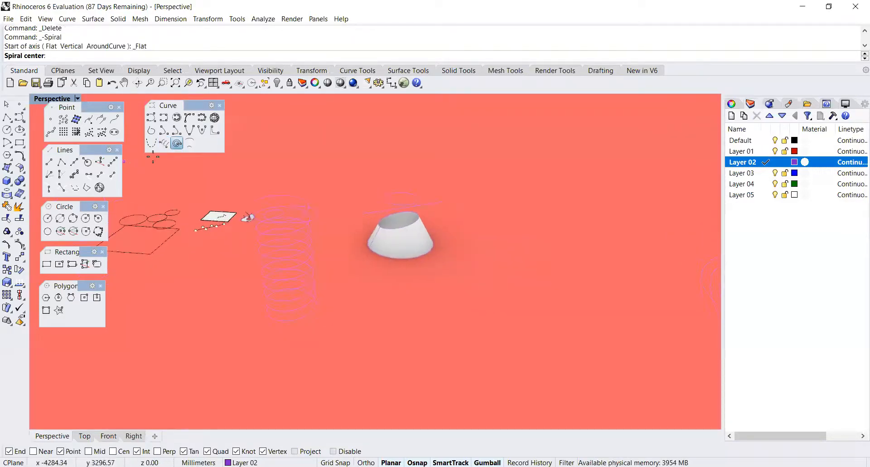
{"action": "scroll", "coordinate": [396, 305], "scroll_direction": "down", "scroll_amount": 2}
{"action": "left_click", "coordinate": [433, 328]}
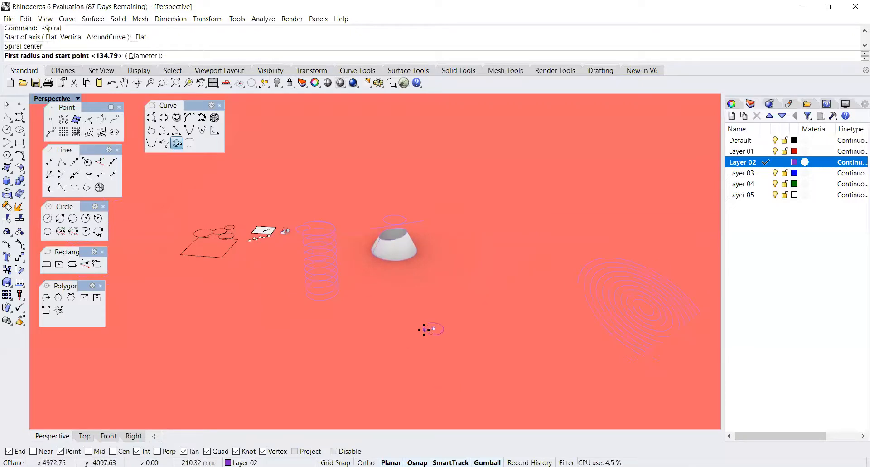
{"action": "left_click", "coordinate": [410, 328]}
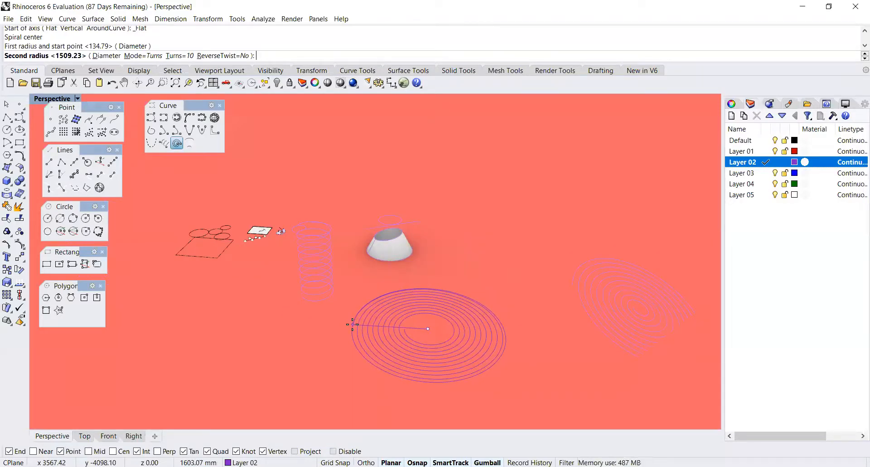
{"action": "scroll", "coordinate": [382, 351], "scroll_direction": "up", "scroll_amount": 3}
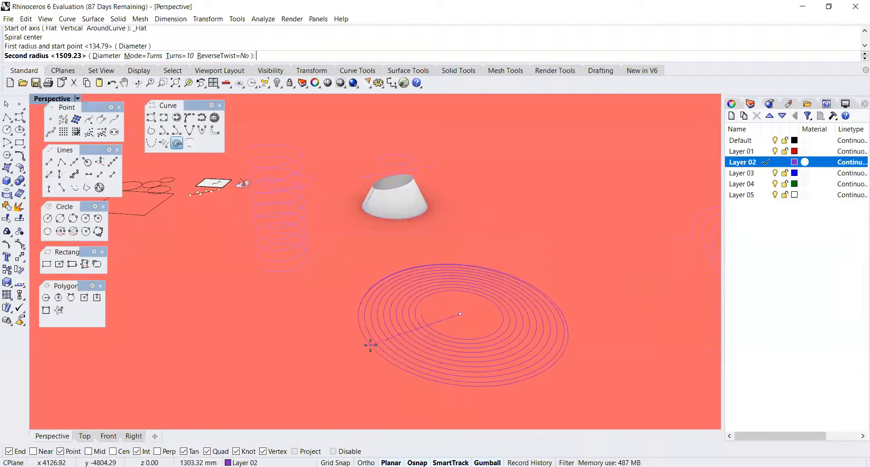
{"action": "left_click", "coordinate": [347, 346]}
{"action": "scroll", "coordinate": [331, 292], "scroll_direction": "down", "scroll_amount": 2}
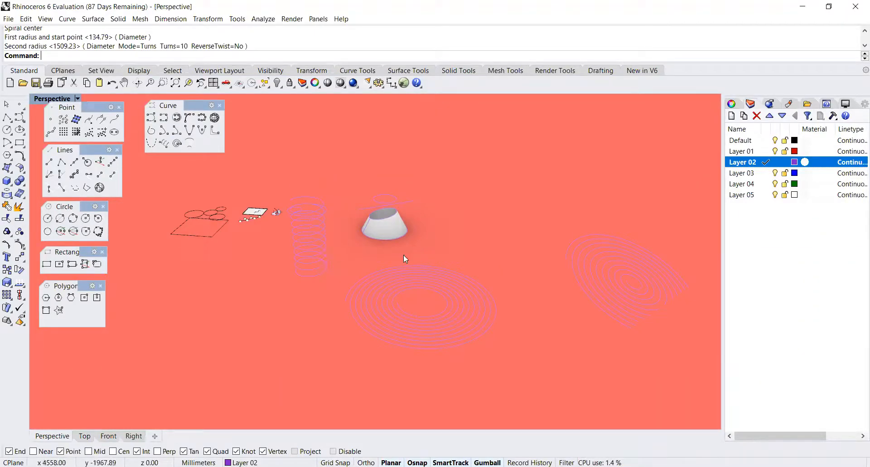
Switch to the Top view and bring the four circles and the large rectangle into close view
{"action": "scroll", "coordinate": [403, 255], "scroll_direction": "down", "scroll_amount": 4}
{"action": "scroll", "coordinate": [239, 220], "scroll_direction": "up", "scroll_amount": 7}
{"action": "right_click_drag", "start_coordinate": [239, 220], "coordinate": [196, 344]}
{"action": "left_click", "coordinate": [86, 436]}
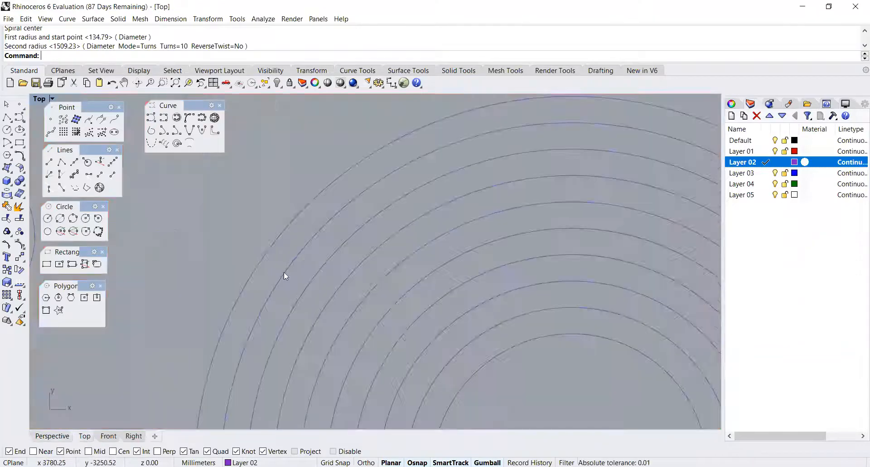
{"action": "scroll", "coordinate": [285, 272], "scroll_direction": "down", "scroll_amount": 10}
{"action": "scroll", "coordinate": [430, 271], "scroll_direction": "down", "scroll_amount": 20}
{"action": "scroll", "coordinate": [337, 231], "scroll_direction": "up", "scroll_amount": 9}
{"action": "scroll", "coordinate": [594, 362], "scroll_direction": "up", "scroll_amount": 12}
{"action": "scroll", "coordinate": [178, 255], "scroll_direction": "up", "scroll_amount": 6}
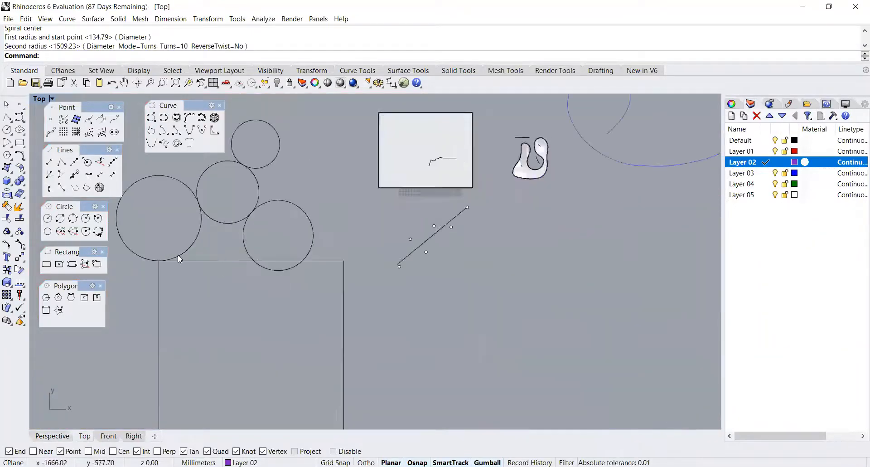
{"action": "scroll", "coordinate": [259, 245], "scroll_direction": "up", "scroll_amount": 2}
{"action": "scroll", "coordinate": [472, 268], "scroll_direction": "down", "scroll_amount": 6}
{"action": "scroll", "coordinate": [336, 271], "scroll_direction": "up", "scroll_amount": 4}
Trim with all four circles and the rectangle as cutting objects, removing the overlap between the lower-right circle and the rectangle's upper edge
{"action": "type", "text": "Trim"}
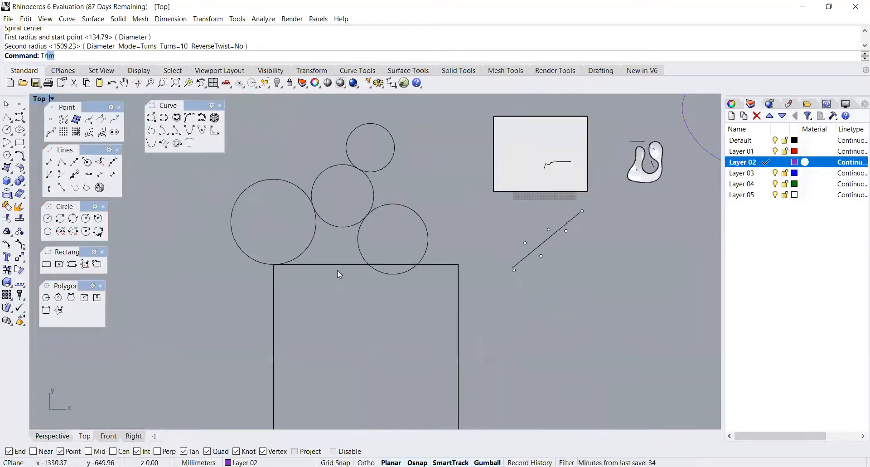
{"action": "key", "text": "Return"}
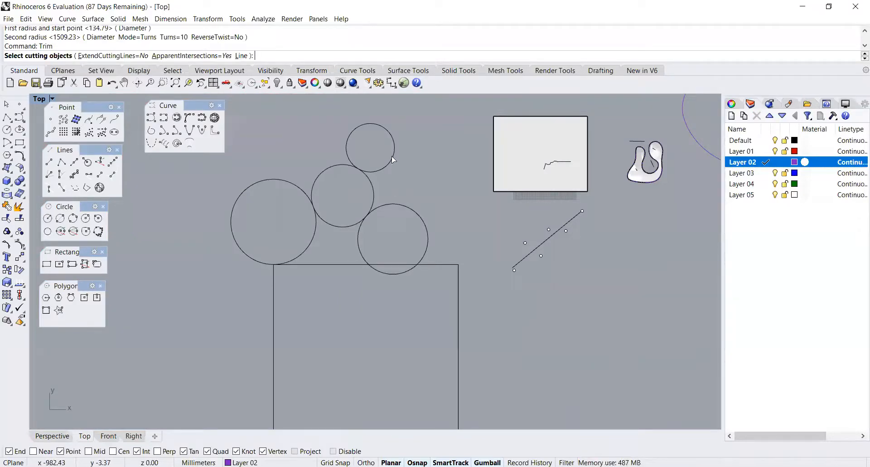
{"action": "scroll", "coordinate": [398, 167], "scroll_direction": "down", "scroll_amount": 1}
{"action": "left_click_drag", "start_coordinate": [438, 129], "coordinate": [234, 318]}
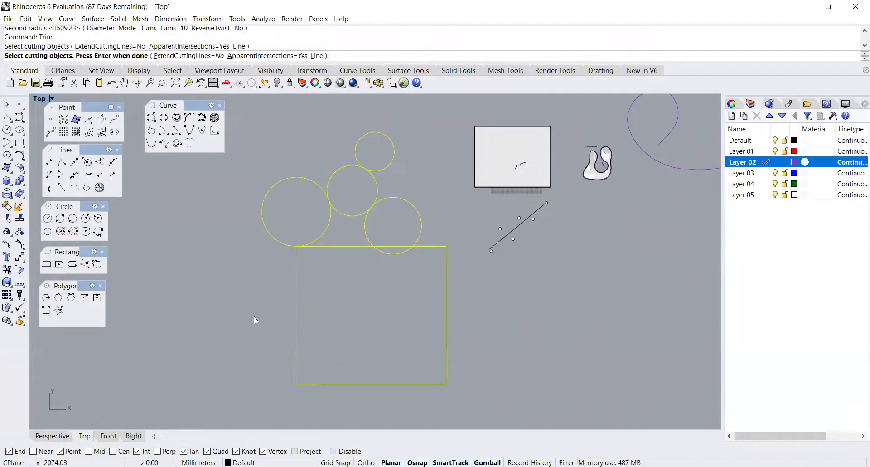
{"action": "key", "text": "Return"}
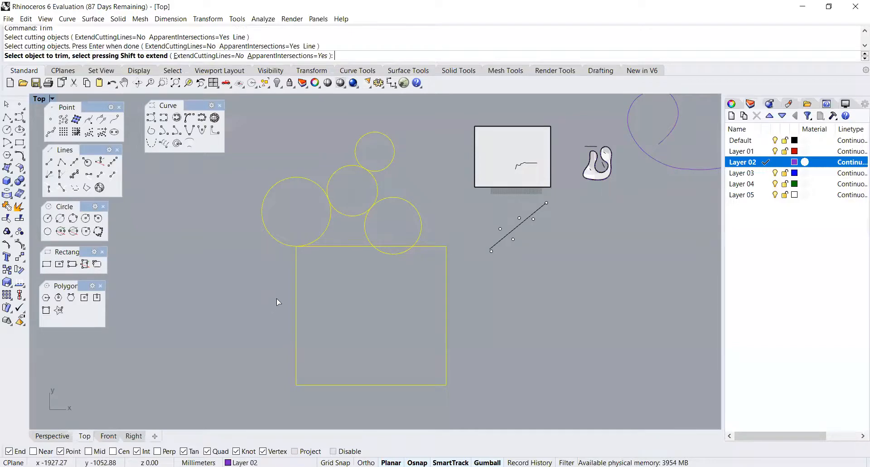
{"action": "left_click", "coordinate": [393, 254]}
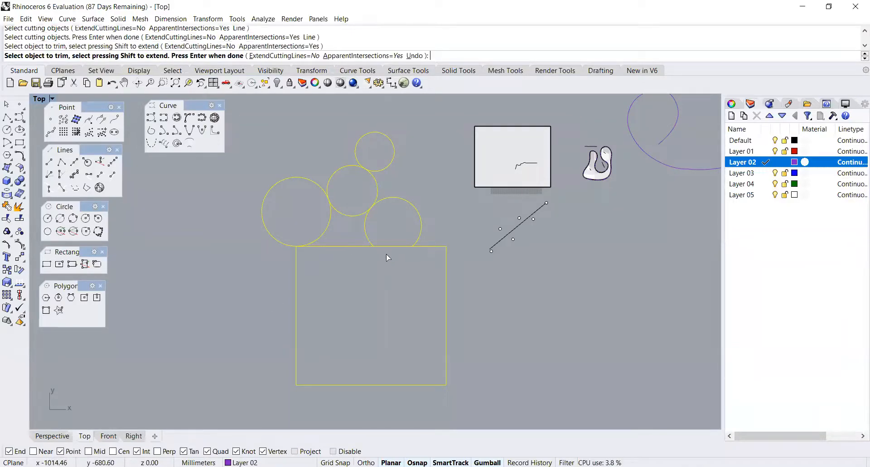
{"action": "left_click", "coordinate": [390, 247]}
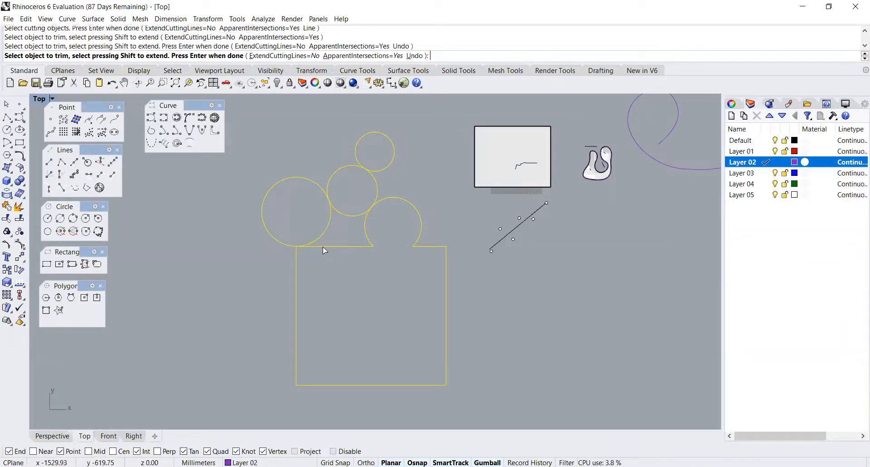
Trim away the rectangle edge between the circles and the inner arcs of the three lower circles, leaving one continuous outline
{"action": "left_click", "coordinate": [325, 247]}
{"action": "left_click", "coordinate": [329, 229]}
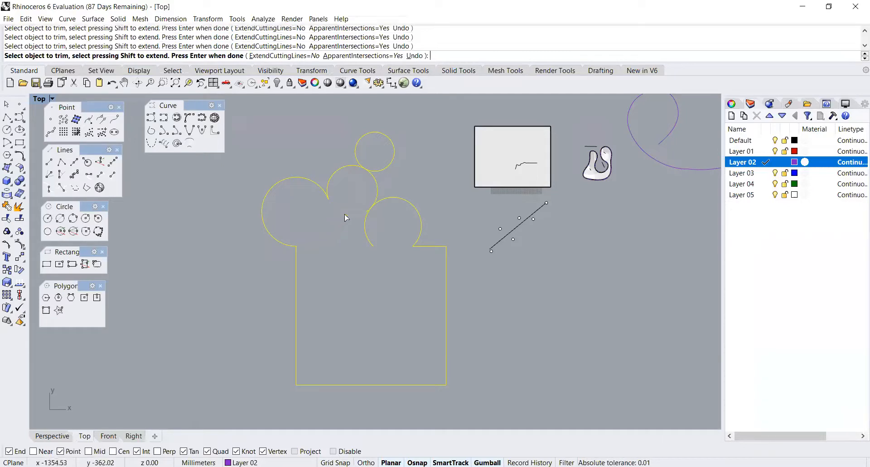
{"action": "scroll", "coordinate": [360, 211], "scroll_direction": "up", "scroll_amount": 1}
{"action": "left_click", "coordinate": [368, 236]}
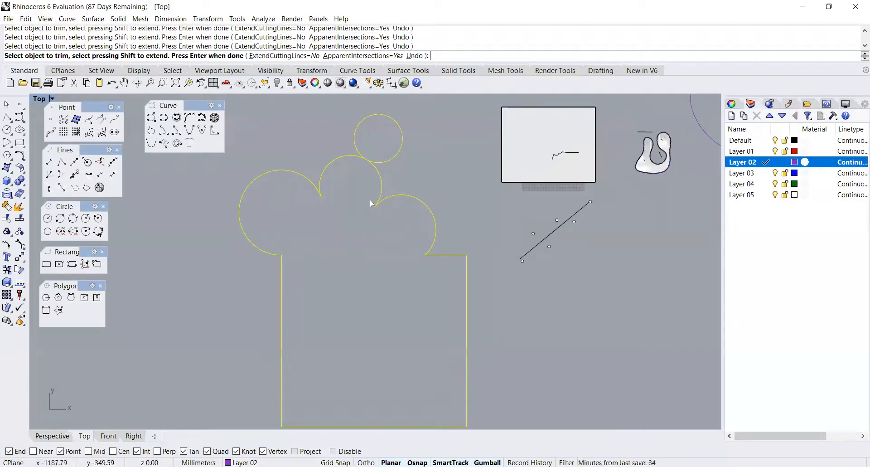
{"action": "scroll", "coordinate": [330, 202], "scroll_direction": "up", "scroll_amount": 2}
{"action": "scroll", "coordinate": [331, 206], "scroll_direction": "down", "scroll_amount": 3}
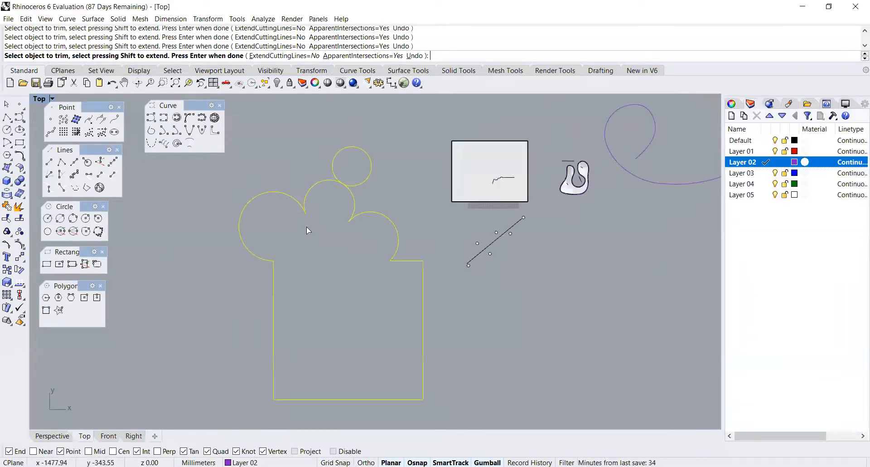
{"action": "key", "text": "Return"}
Join the trimmed arcs and rectangle edges into one closed curve and clear the selection
{"action": "scroll", "coordinate": [332, 210], "scroll_direction": "down", "scroll_amount": 3}
{"action": "left_click_drag", "start_coordinate": [249, 164], "coordinate": [388, 327]}
{"action": "type", "text": "join"}
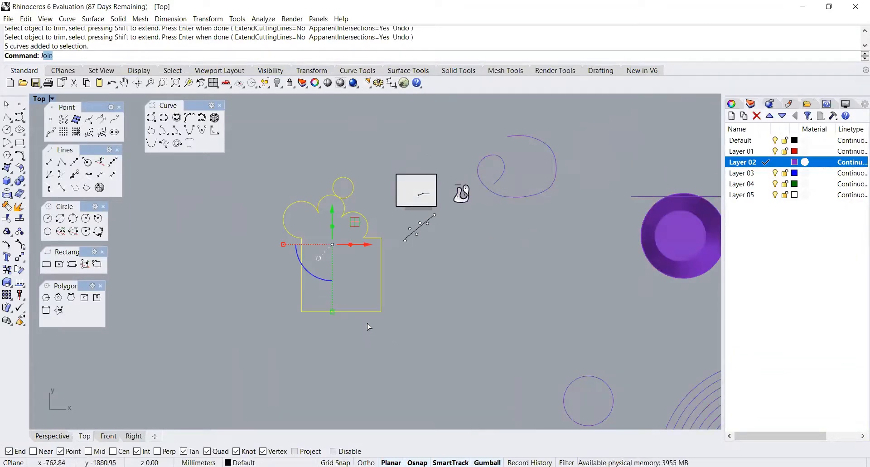
{"action": "key", "text": "Return"}
{"action": "scroll", "coordinate": [348, 215], "scroll_direction": "up", "scroll_amount": 2}
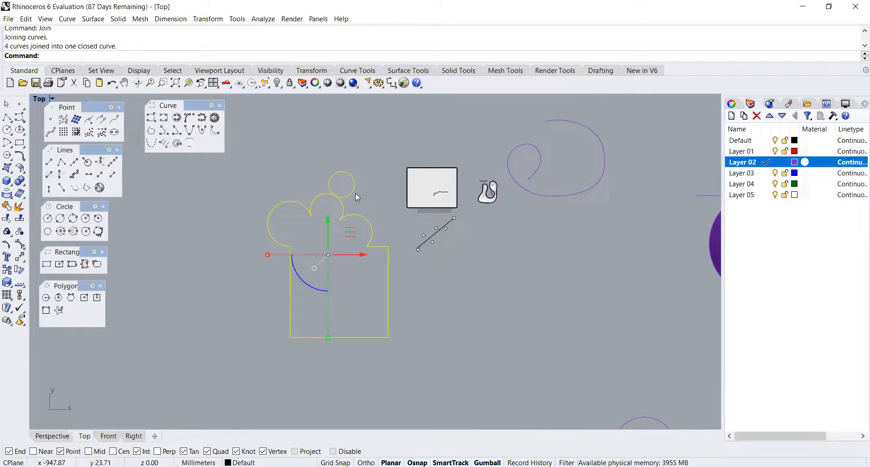
{"action": "key", "text": "Escape"}
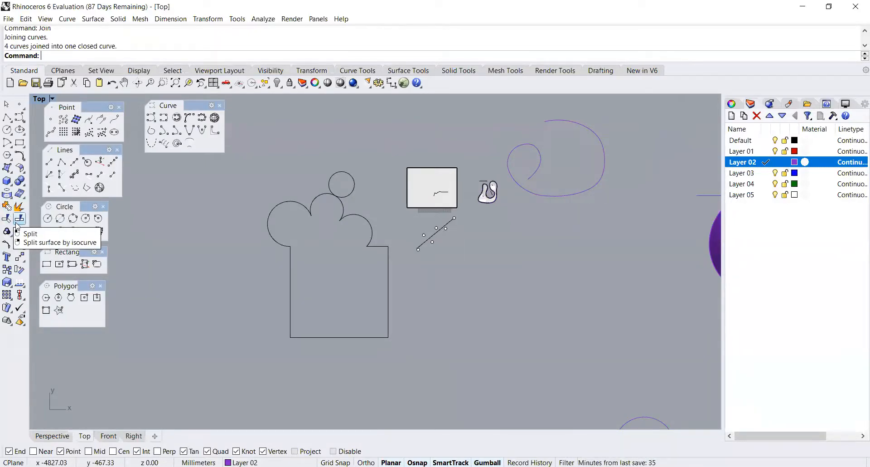
Move the joined outline along the X axis, away from the small circle
{"action": "scroll", "coordinate": [325, 243], "scroll_direction": "down", "scroll_amount": 8}
{"action": "scroll", "coordinate": [339, 240], "scroll_direction": "up", "scroll_amount": 6}
{"action": "left_click", "coordinate": [348, 233]}
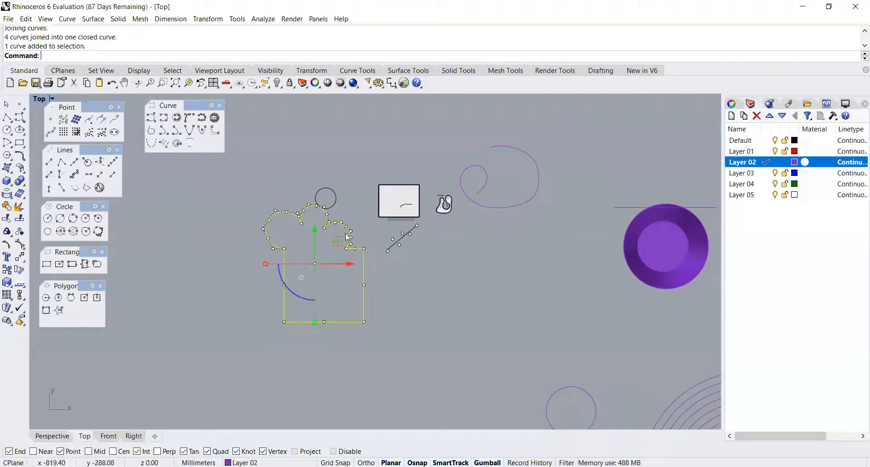
{"action": "scroll", "coordinate": [300, 241], "scroll_direction": "up", "scroll_amount": 4}
{"action": "scroll", "coordinate": [338, 290], "scroll_direction": "up", "scroll_amount": 3}
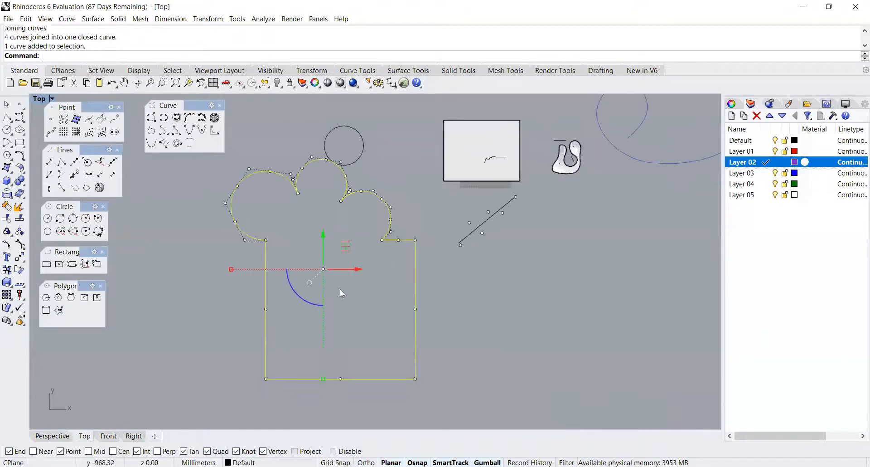
{"action": "left_click_drag", "start_coordinate": [416, 261], "coordinate": [326, 261]}
{"action": "left_click", "coordinate": [326, 261]}
{"action": "scroll", "coordinate": [324, 271], "scroll_direction": "down", "scroll_amount": 4}
{"action": "left_click", "coordinate": [318, 255]}
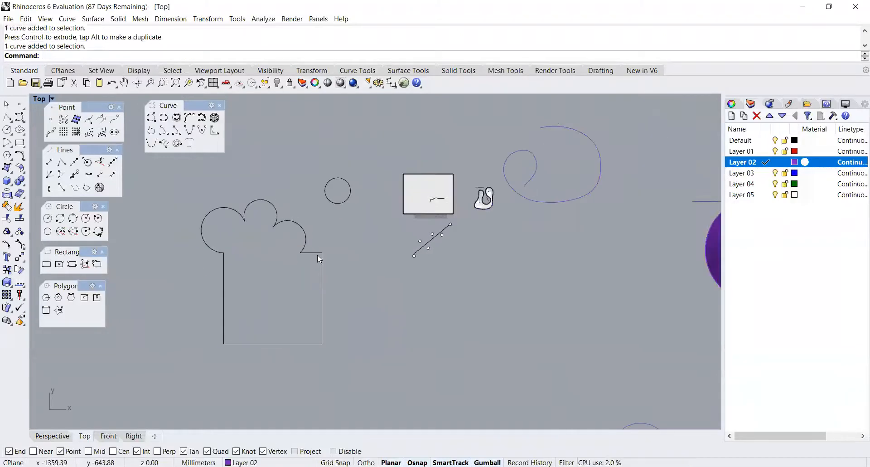
Show the joined outline's control points, examine them in the Perspective view, and hide the points again
{"action": "scroll", "coordinate": [192, 227], "scroll_direction": "up", "scroll_amount": 6}
{"action": "scroll", "coordinate": [334, 257], "scroll_direction": "down", "scroll_amount": 4}
{"action": "left_click", "coordinate": [333, 256]}
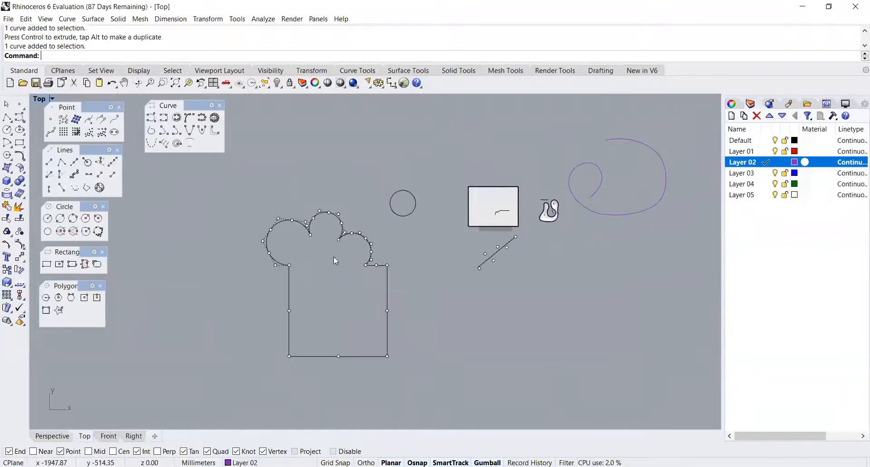
{"action": "left_click", "coordinate": [375, 265]}
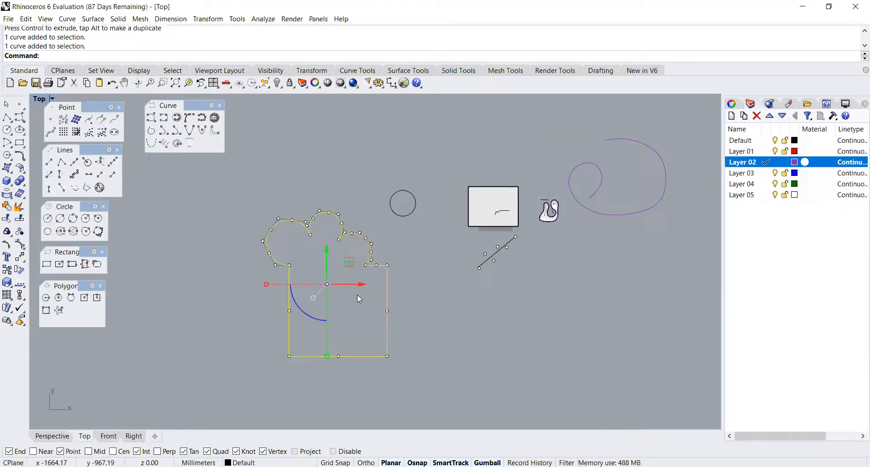
{"action": "scroll", "coordinate": [279, 249], "scroll_direction": "up", "scroll_amount": 2}
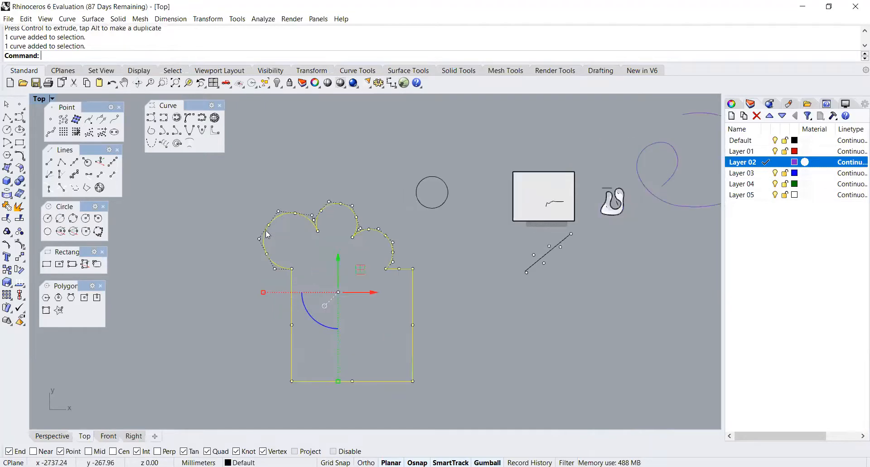
{"action": "left_click", "coordinate": [52, 436]}
{"action": "right_click_drag", "start_coordinate": [320, 245], "coordinate": [296, 201]}
{"action": "left_click", "coordinate": [297, 201]}
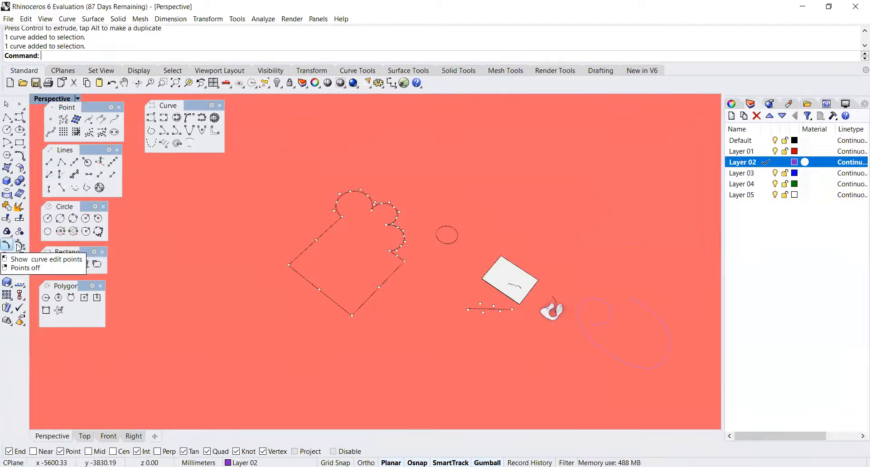
{"action": "scroll", "coordinate": [330, 225], "scroll_direction": "up", "scroll_amount": 3}
{"action": "key", "text": "Escape"}
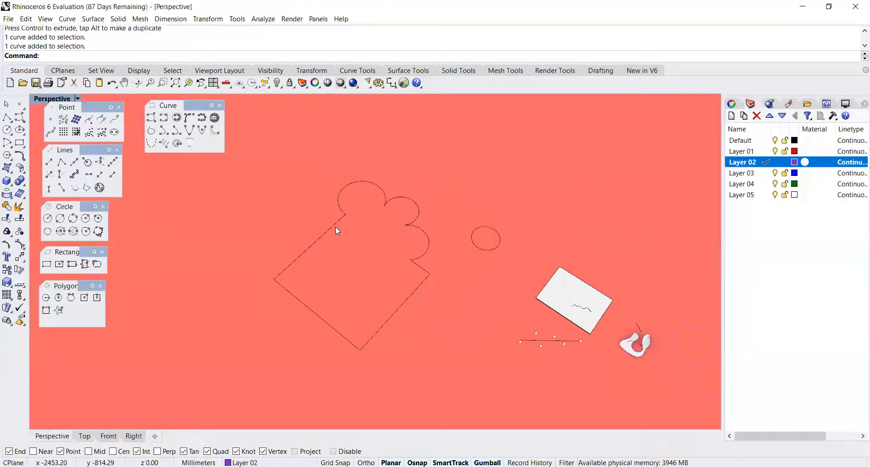
Raise two control points on the largest rounded lobe of the joined outline with the gumball
{"action": "left_click", "coordinate": [335, 224]}
{"action": "right_click_drag", "start_coordinate": [335, 225], "coordinate": [378, 186]}
{"action": "left_click_drag", "start_coordinate": [378, 186], "coordinate": [409, 213]}
{"action": "left_click_drag", "start_coordinate": [388, 178], "coordinate": [389, 156]}
{"action": "key", "text": "Escape"}
{"action": "key", "text": "Escape"}
{"action": "right_click_drag", "start_coordinate": [459, 168], "coordinate": [308, 217]}
{"action": "scroll", "coordinate": [508, 321], "scroll_direction": "up", "scroll_amount": 1}
Turn on the outline's control points, raise five of them around the junction of two lobes with the gumball, and hide the points
{"action": "left_click", "coordinate": [576, 316]}
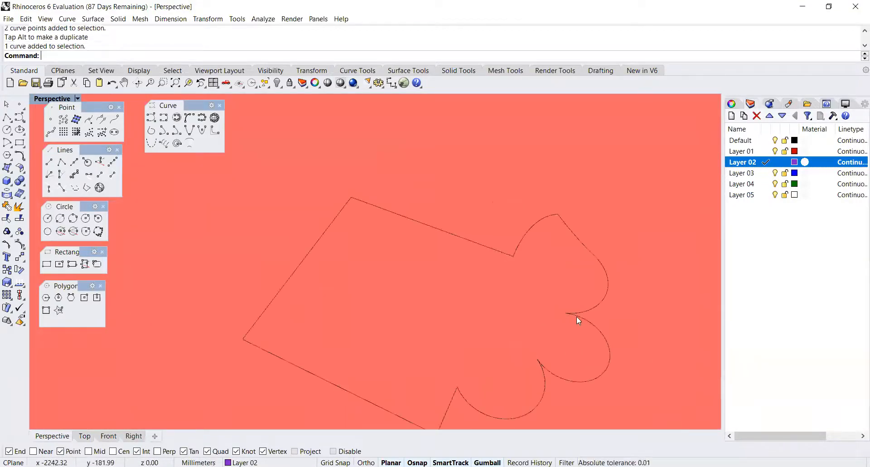
{"action": "scroll", "coordinate": [544, 308], "scroll_direction": "down", "scroll_amount": 1}
{"action": "scroll", "coordinate": [539, 304], "scroll_direction": "up", "scroll_amount": 1}
{"action": "key", "text": "F10"}
{"action": "left_click_drag", "start_coordinate": [538, 276], "coordinate": [612, 321]}
{"action": "left_click_drag", "start_coordinate": [576, 278], "coordinate": [592, 243]}
{"action": "key", "text": "Escape"}
{"action": "key", "text": "Escape"}
{"action": "right_click_drag", "start_coordinate": [647, 223], "coordinate": [463, 312]}
{"action": "scroll", "coordinate": [462, 312], "scroll_direction": "down", "scroll_amount": 13}
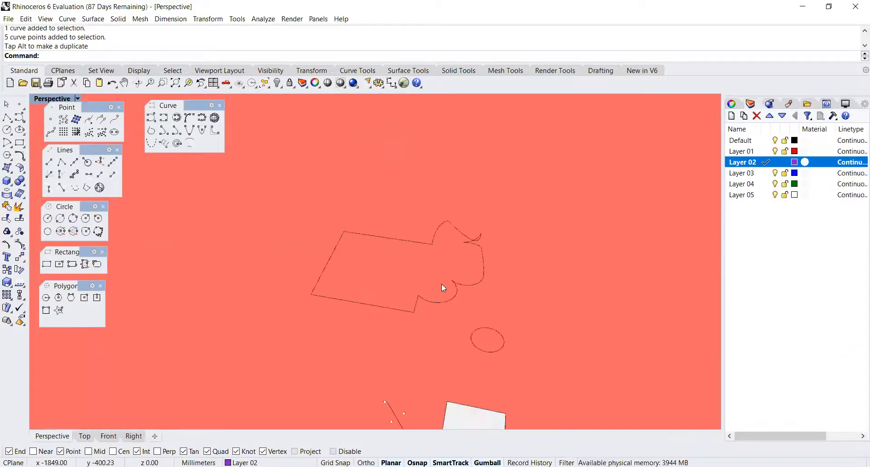
{"action": "right_click_drag", "start_coordinate": [317, 264], "coordinate": [372, 244]}
{"action": "scroll", "coordinate": [345, 244], "scroll_direction": "down", "scroll_amount": 4}
{"action": "scroll", "coordinate": [301, 245], "scroll_direction": "down", "scroll_amount": 3}
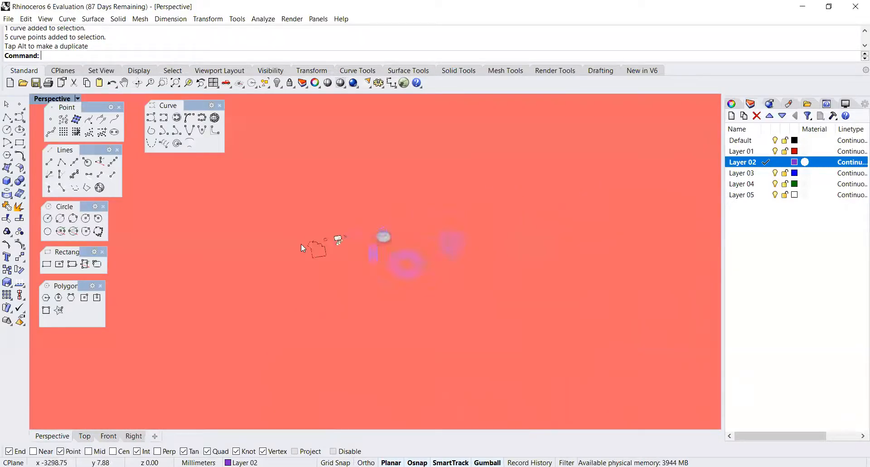
{"action": "right_click_drag", "start_coordinate": [301, 244], "coordinate": [383, 248]}
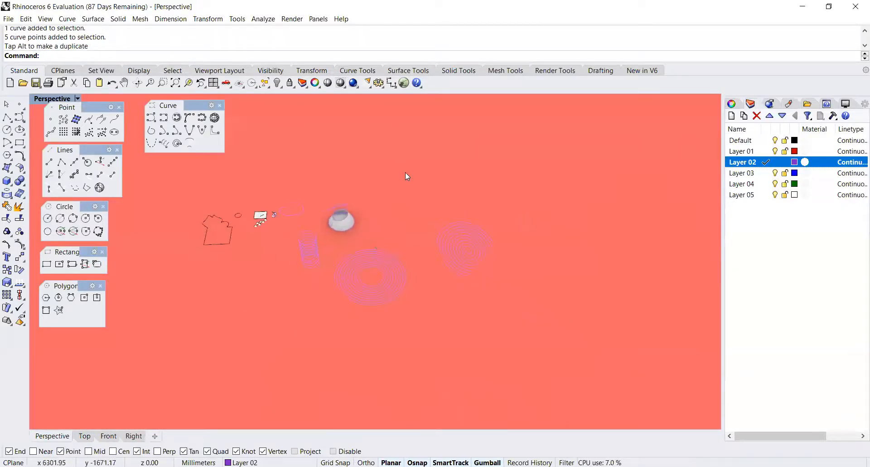